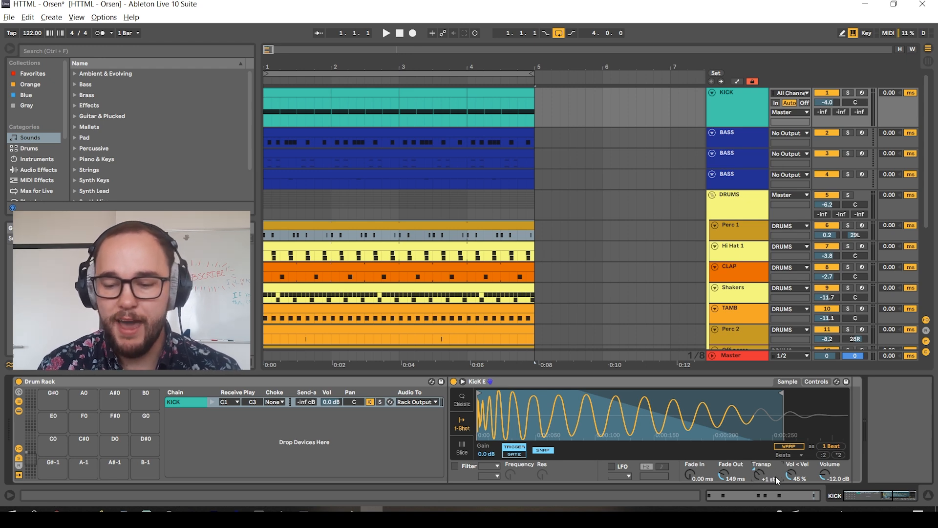
Find EQ Eight in the browser and add it after the kick sampler on the KICK track.
scroll(763, 453, right, 5)
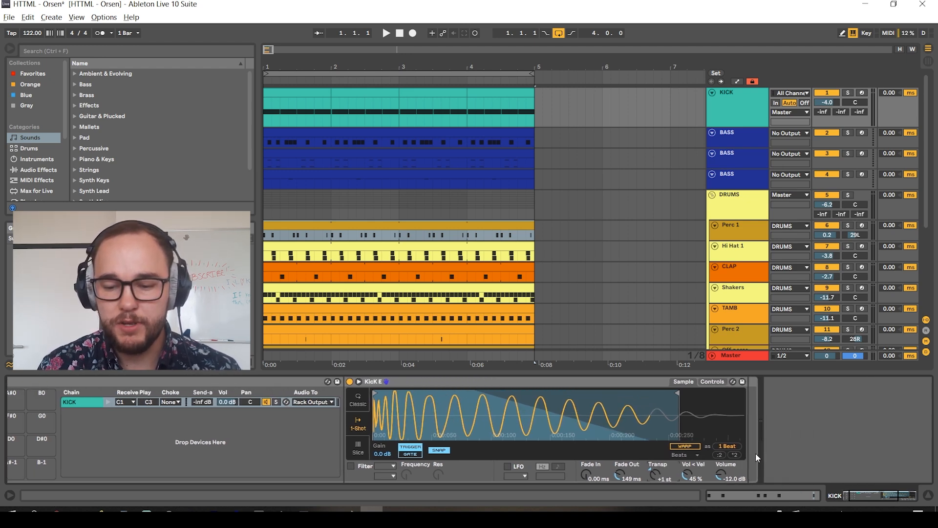
key(ctrl+f)
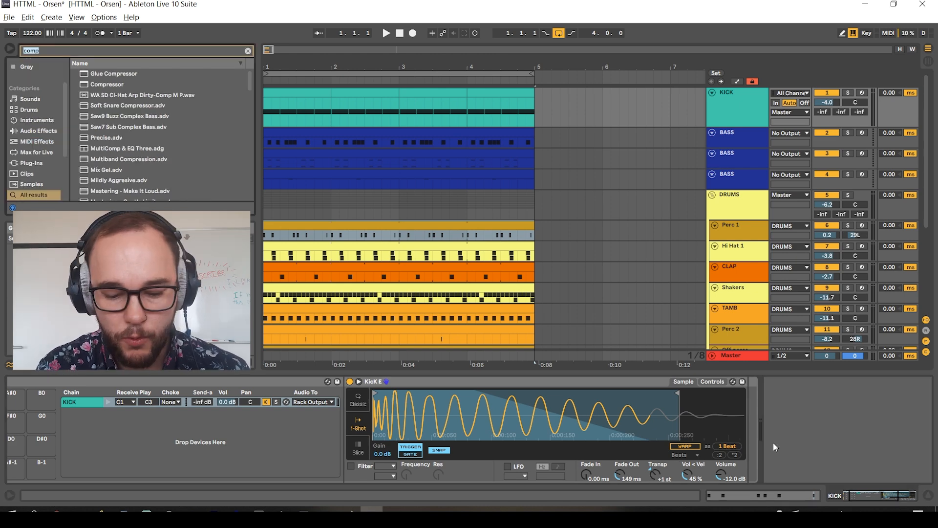
text(eq)
double_click(107, 85)
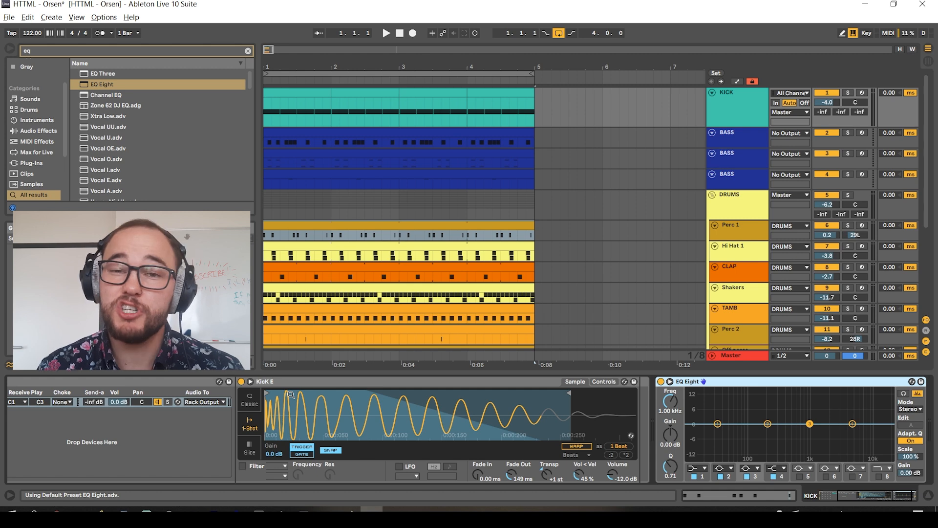
drag(313, 391, 313, 400)
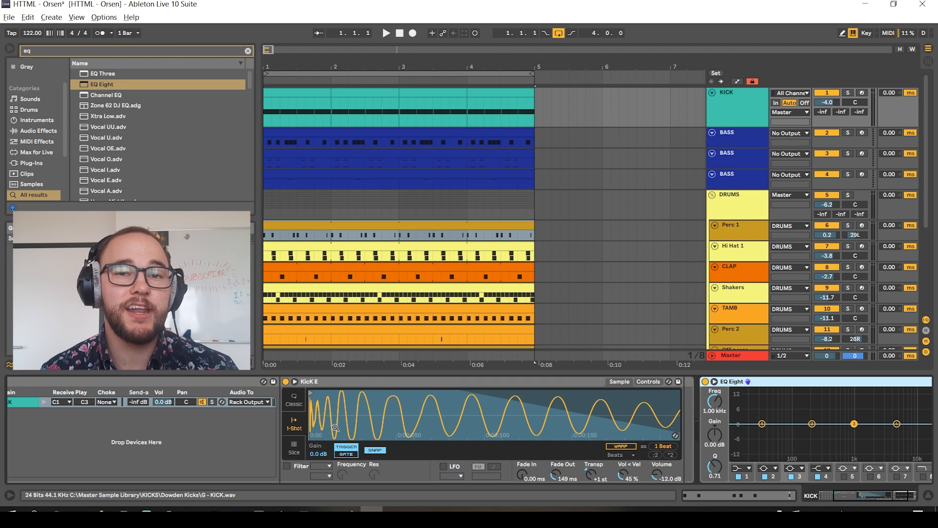
drag(346, 409, 333, 406)
scroll(334, 406, down, 2)
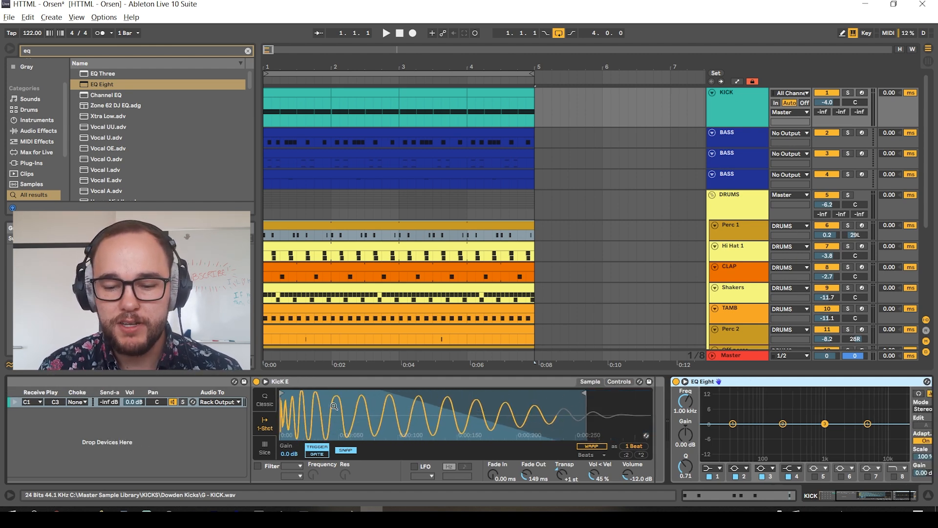
Expand EQ Eight's display and give band 2 a wide boost of about 0.93 dB at 82.7 Hz while the soloed kick plays.
scroll(333, 406, down, 3)
click(861, 393)
drag(462, 251, 463, 244)
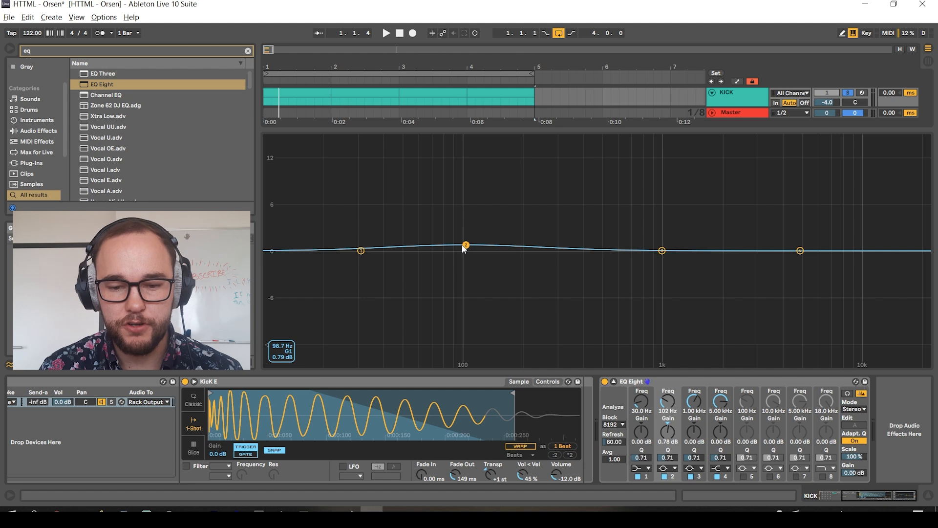
key(space)
drag(467, 249, 447, 244)
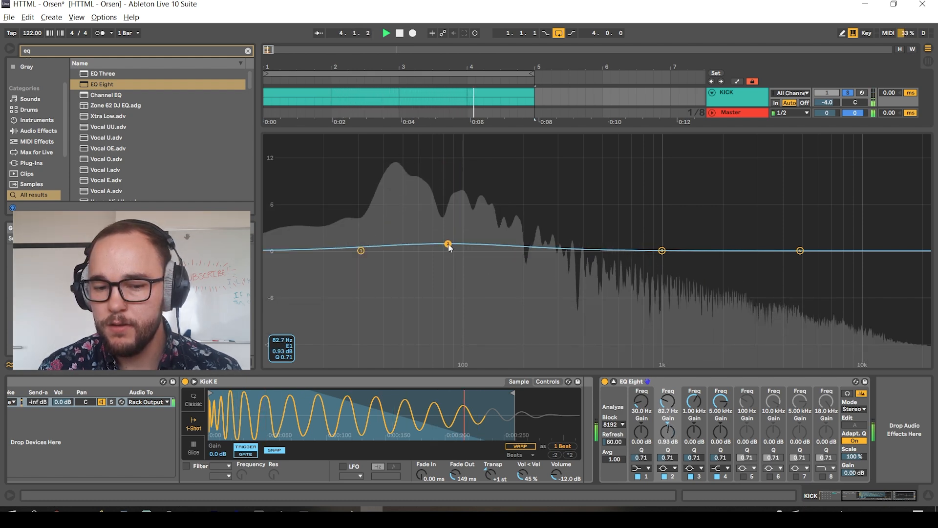
Compare the kick with EQ band 2 off and on, and raise the band's boost to about 1.15 dB at 83.2 Hz.
click(664, 476)
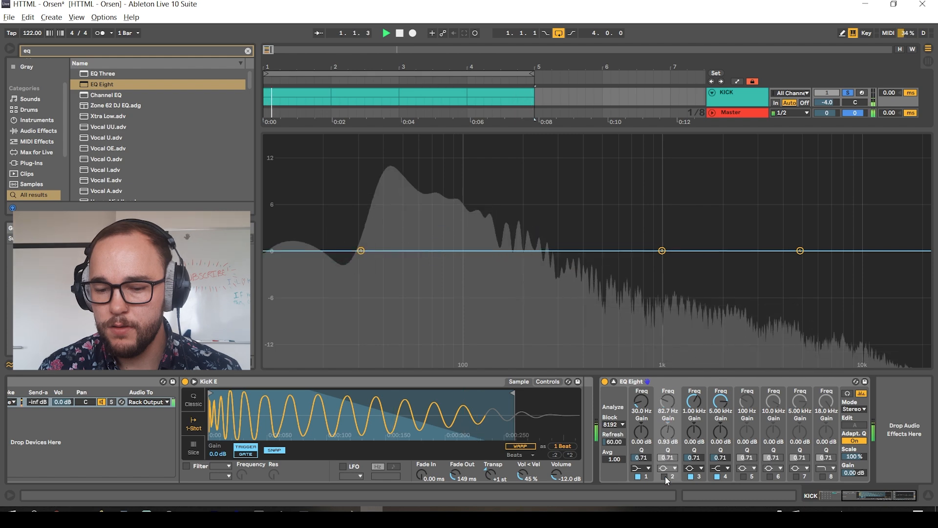
click(664, 476)
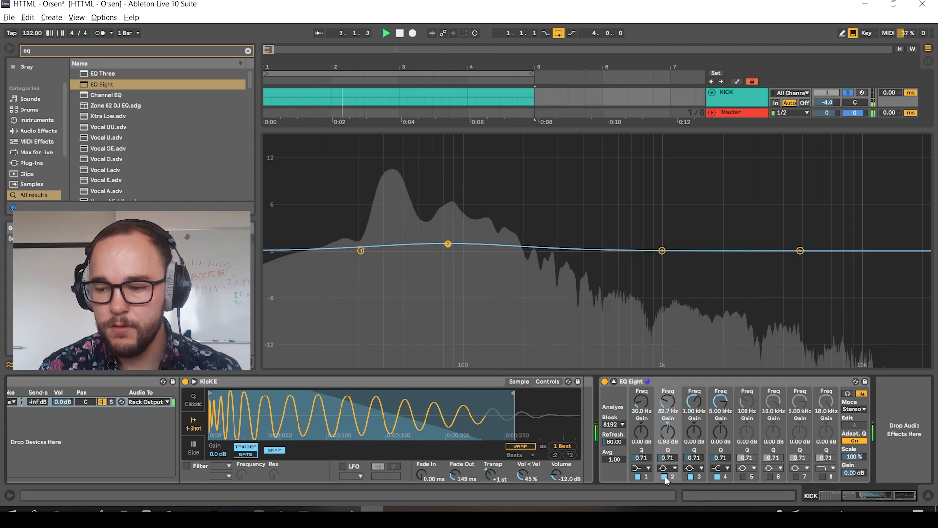
key(space)
drag(448, 244, 449, 242)
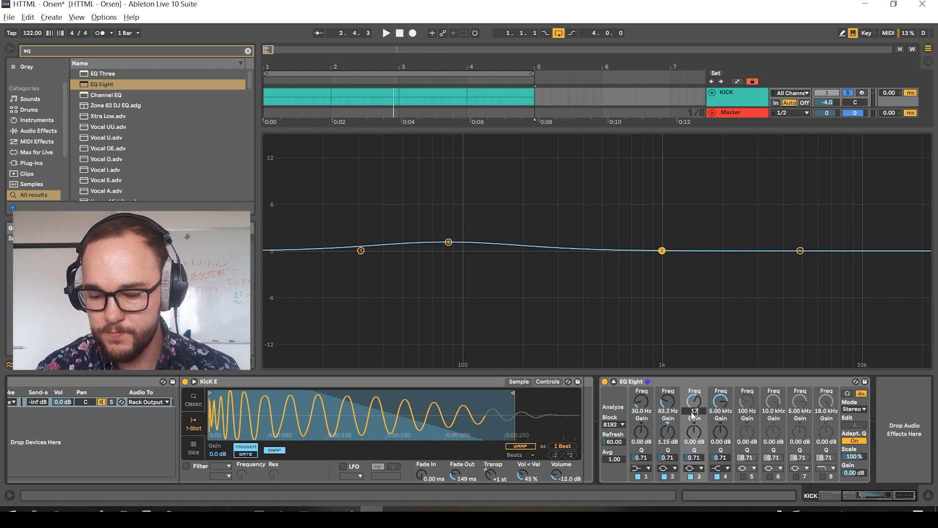
Set EQ band 3 to a narrow boost of 2.14 dB at 170 Hz with a Q of 11.1.
click(698, 436)
text(1)
key(Return)
click(695, 457)
text(2.78)
key(Return)
key(space)
mouse_move(693, 433)
mouse_down()
mouse_move(694, 402)
mouse_move(694, 439)
mouse_move(693, 427)
mouse_up()
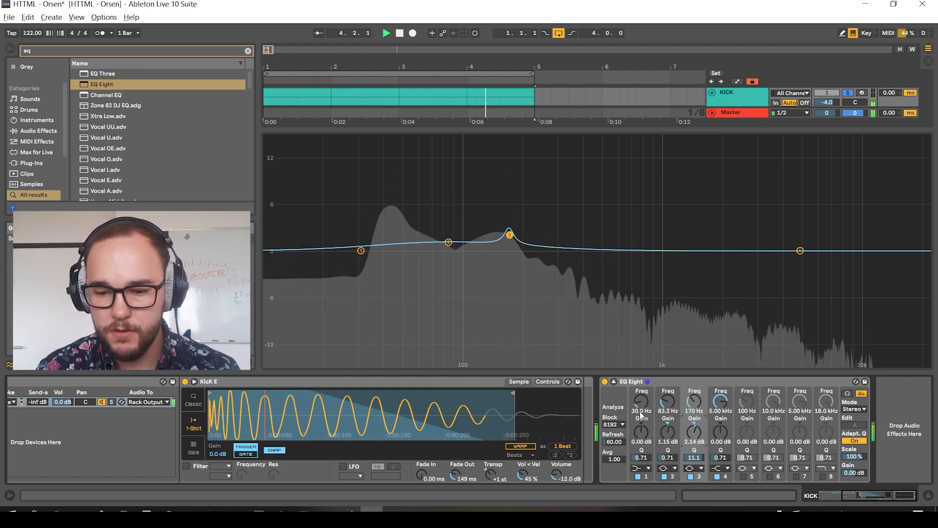
Compare the kick with EQ Eight bypassed and active, and stop playback.
click(605, 383)
click(606, 382)
key(space)
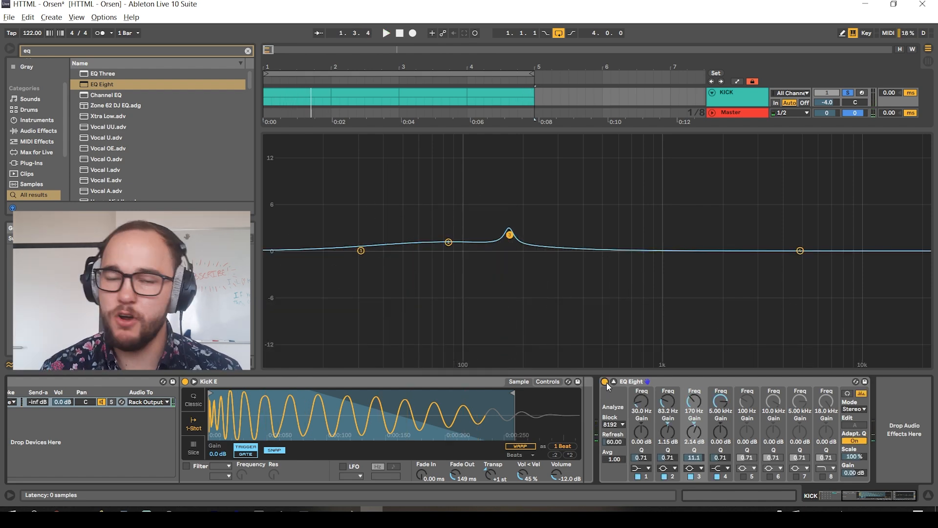
Find Drum Buss in the browser and add it after EQ Eight on the KICK track.
key(ctrl+f)
text(drum bu)
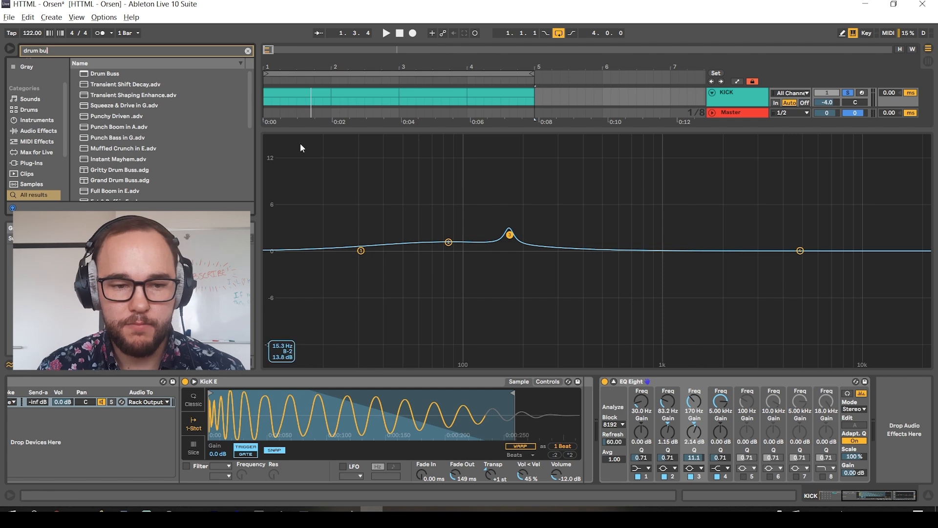
drag(105, 73, 834, 346)
drag(881, 448, 746, 408)
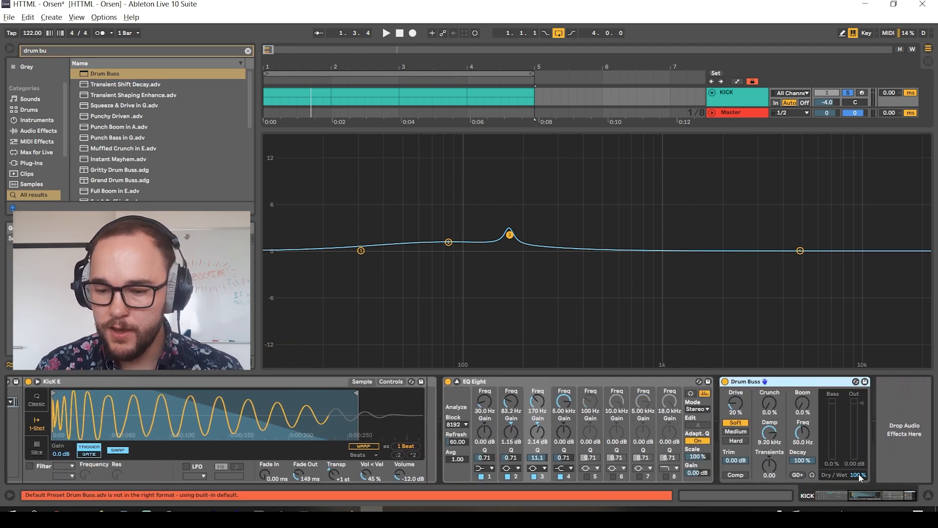
Audition the kick and set Drum Buss to 65 % Dry/Wet with Transients at 0.04.
key(space)
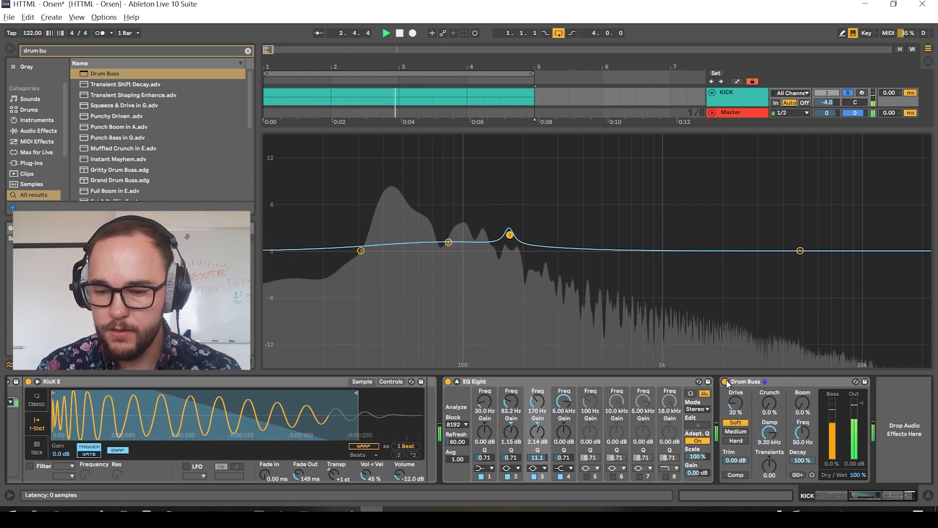
key(space)
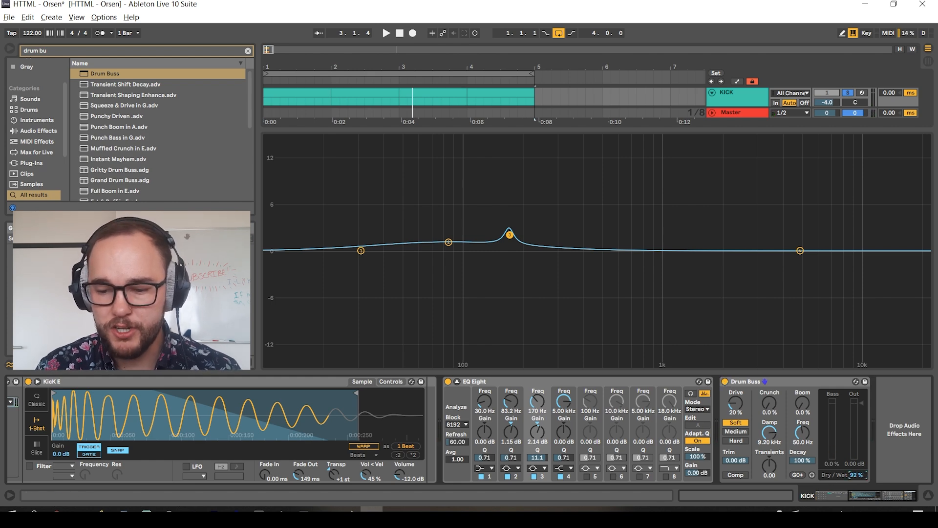
key(space)
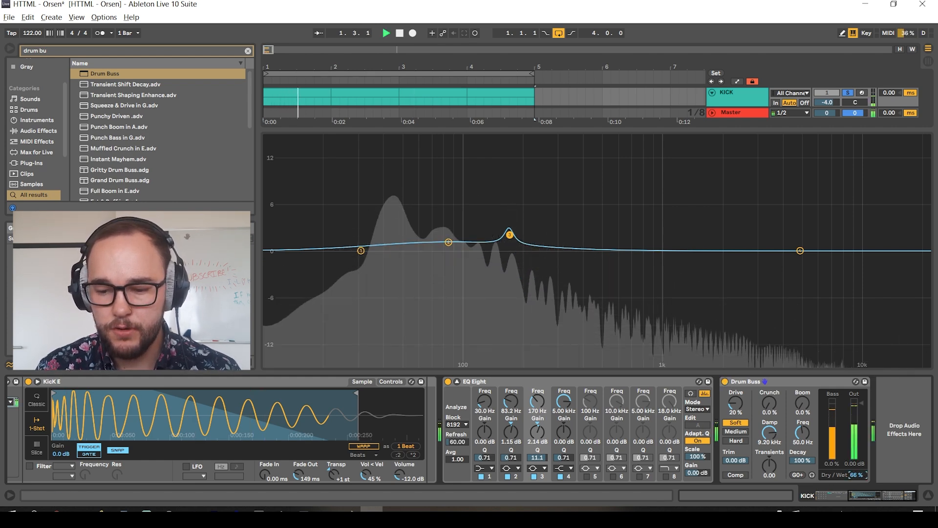
key(space)
key(space)
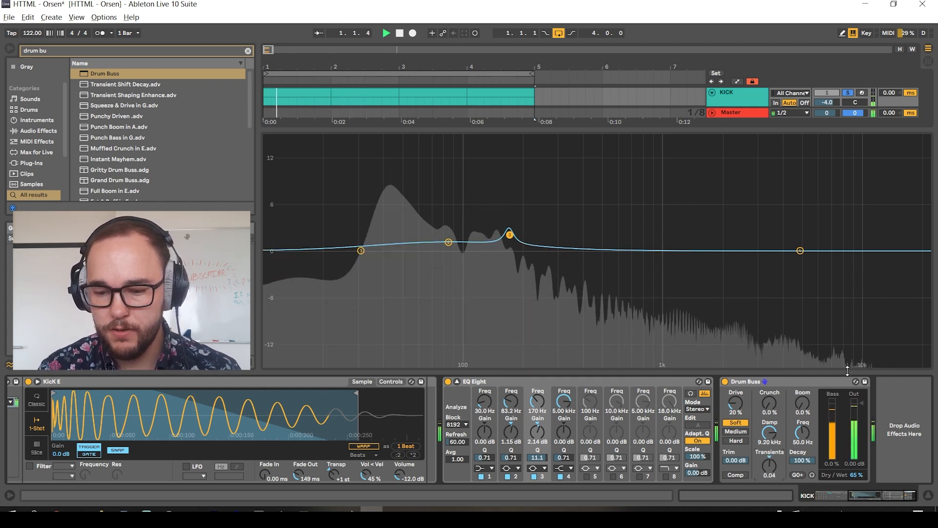
Set Drum Buss Damp to 20.0 kHz and Drive to 6.3 %, and compare the kick with the device bypassed and active.
drag(768, 432, 771, 411)
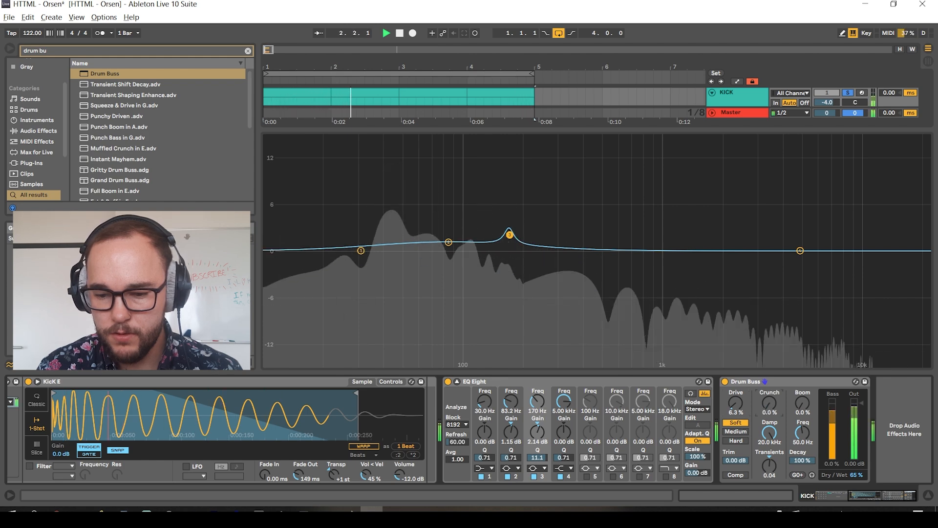
click(725, 381)
click(725, 382)
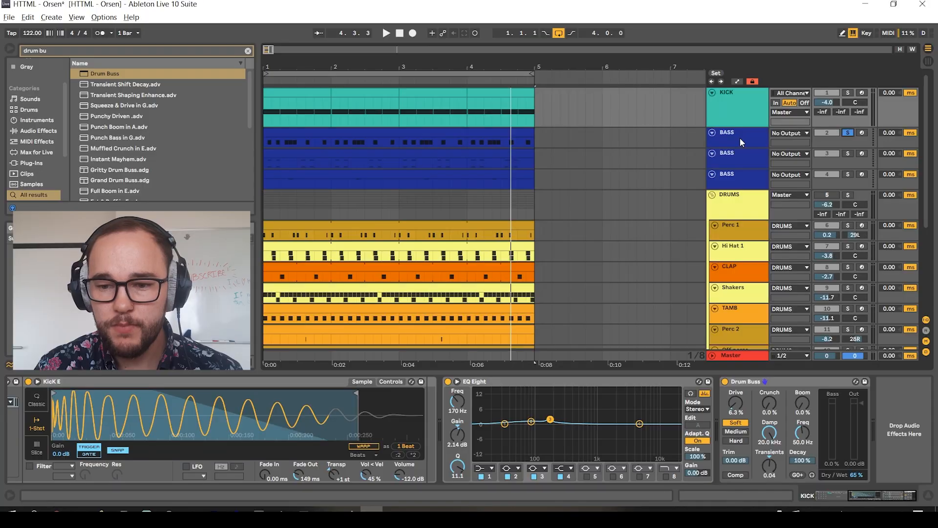
Load Wavetable on the first BASS track and set oscillator 1 to a 67 % wave position and -12 semitones.
click(740, 137)
click(392, 141)
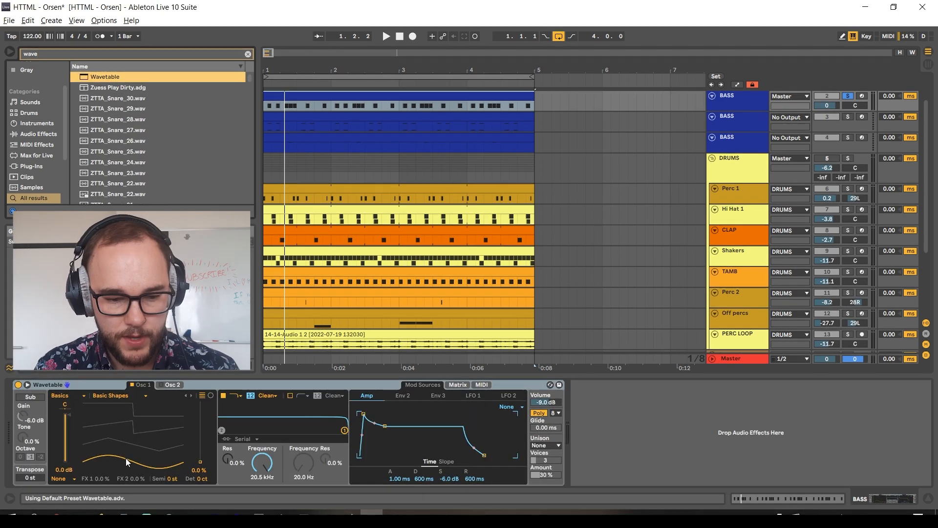
drag(125, 458, 103, 426)
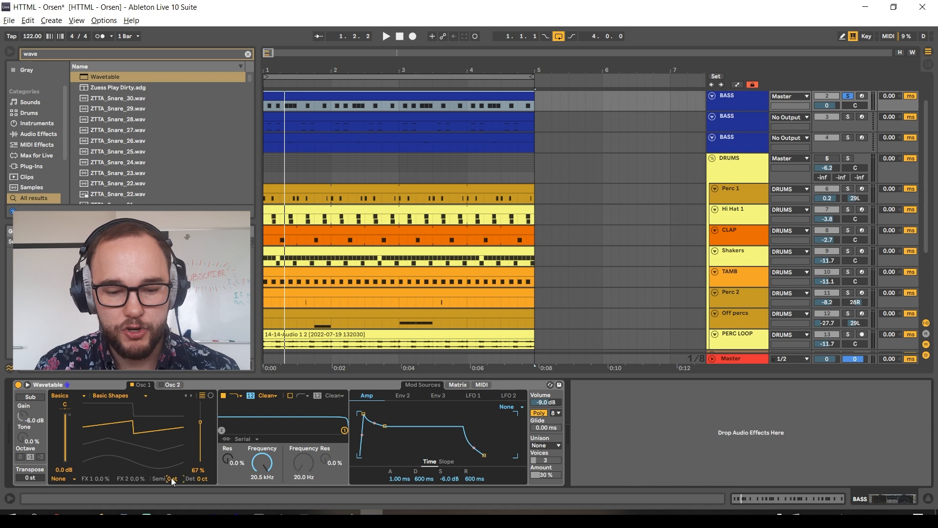
drag(169, 478, 198, 484)
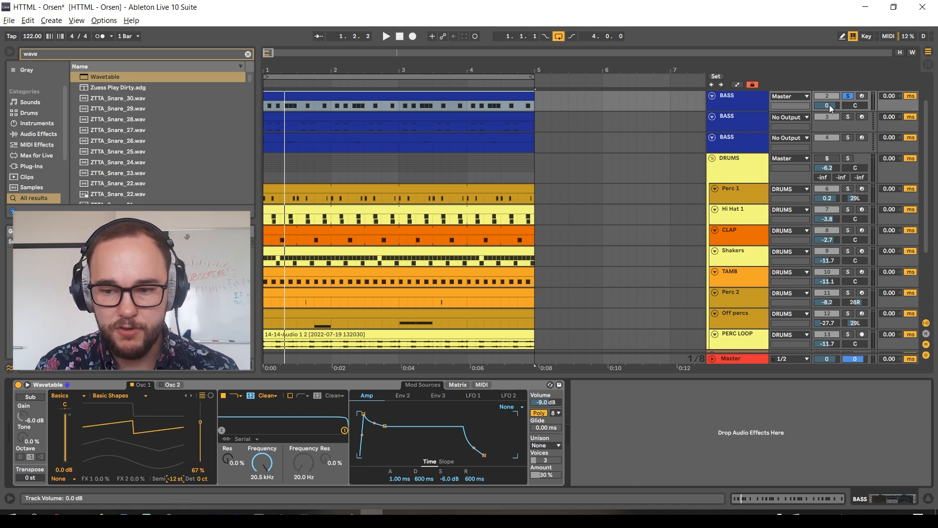
Switch Wavetable's filter 1 to a 24 dB slope and lower its cutoff to 49.2 Hz while the bass plays.
click(250, 395)
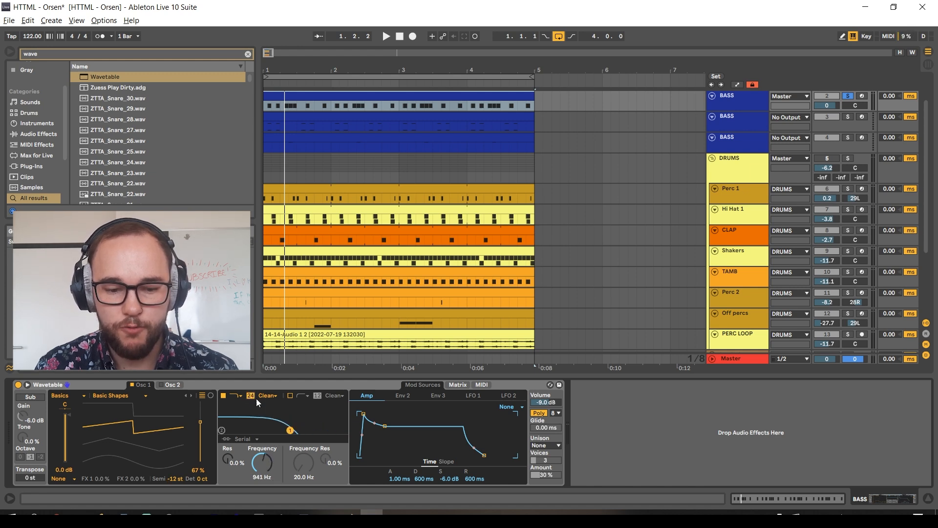
key(space)
drag(290, 429, 236, 429)
text(40)
key(Return)
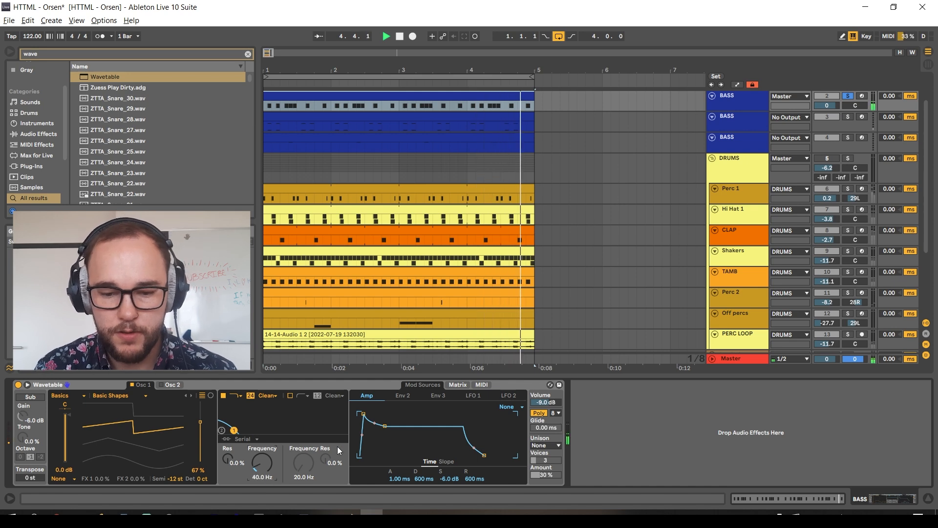
key(Up)
key(Up)
key(Up)
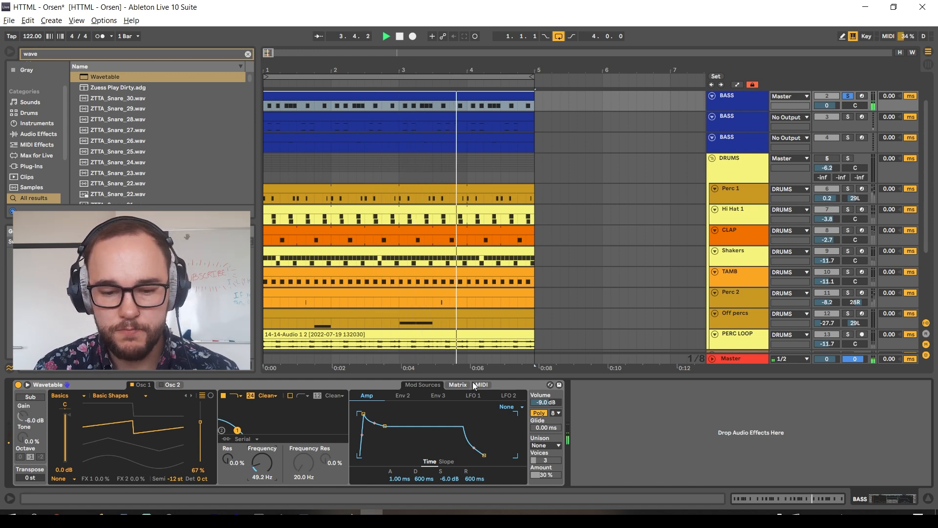
Lower the Env 2 sustain to zero and modulate Filter 1 Freq with Env 2 by an amount of 33.
drag(451, 480, 451, 472)
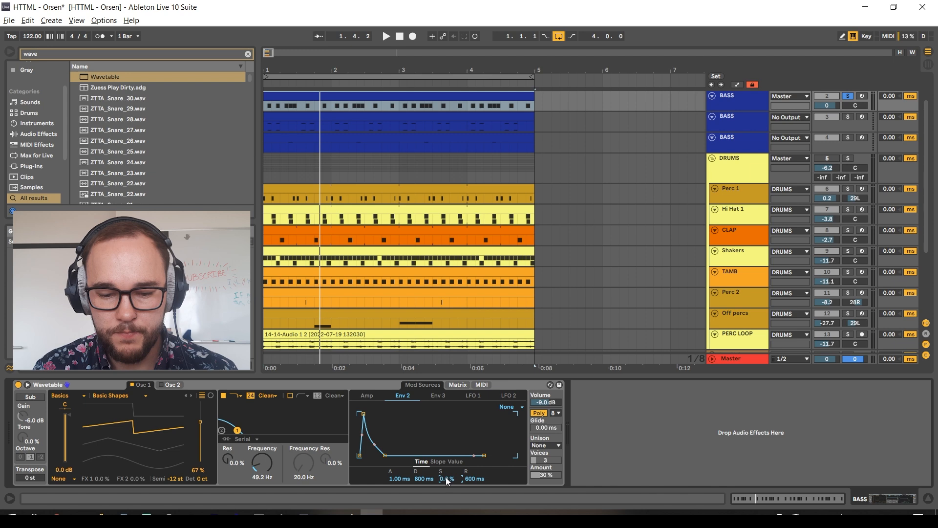
click(458, 385)
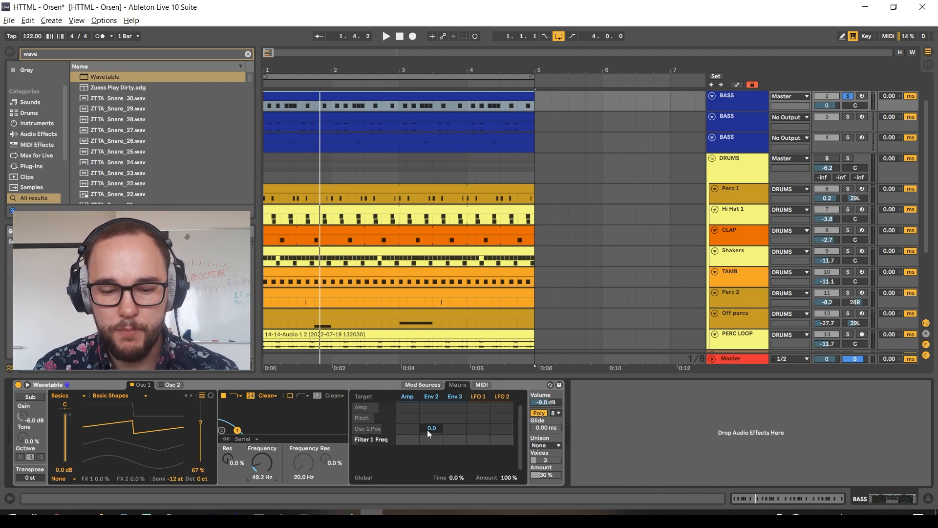
key(space)
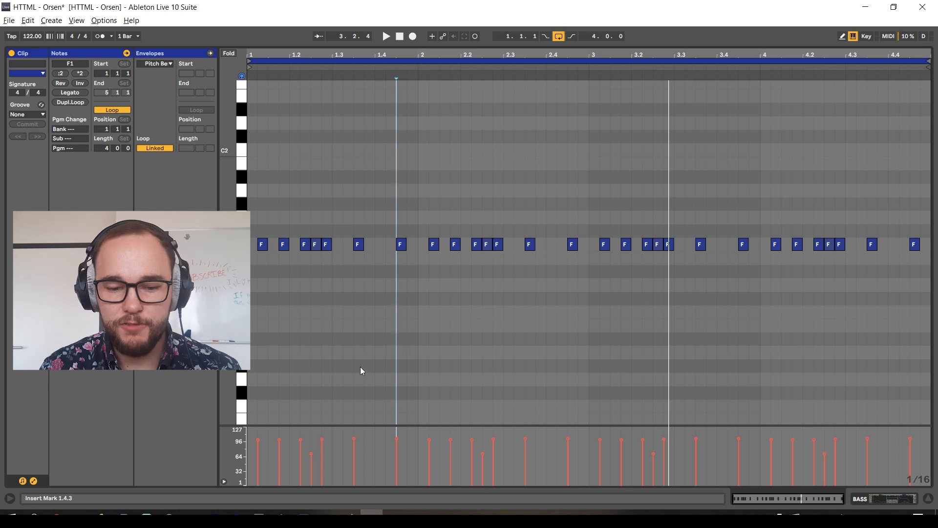
Enlarge the bass clip's velocity lane to review the note velocities, and modulate Amp by 50 and Filter 1 Freq by 19 from velocity.
drag(317, 426, 331, 139)
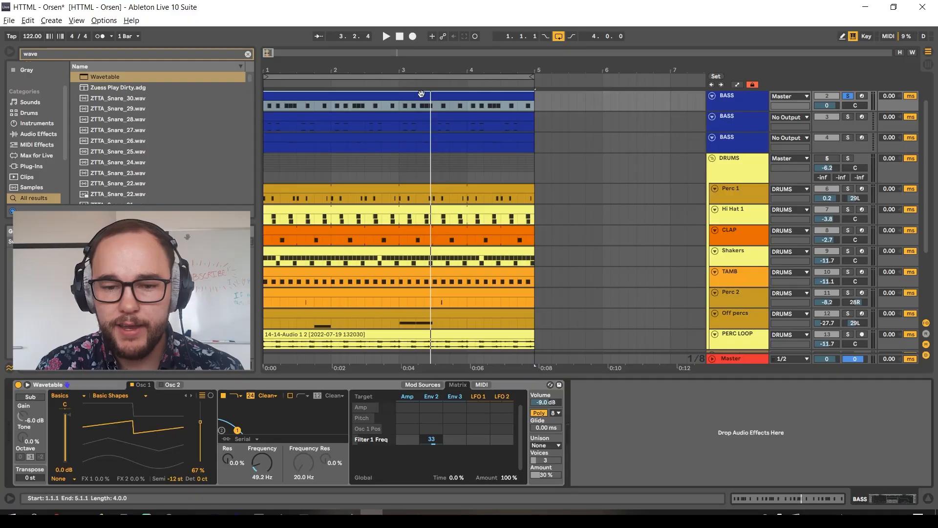
click(444, 303)
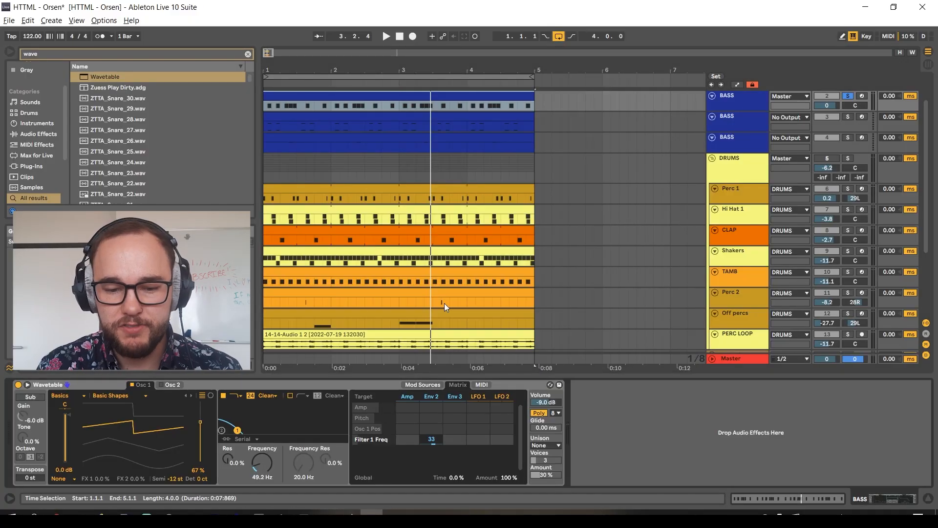
click(482, 384)
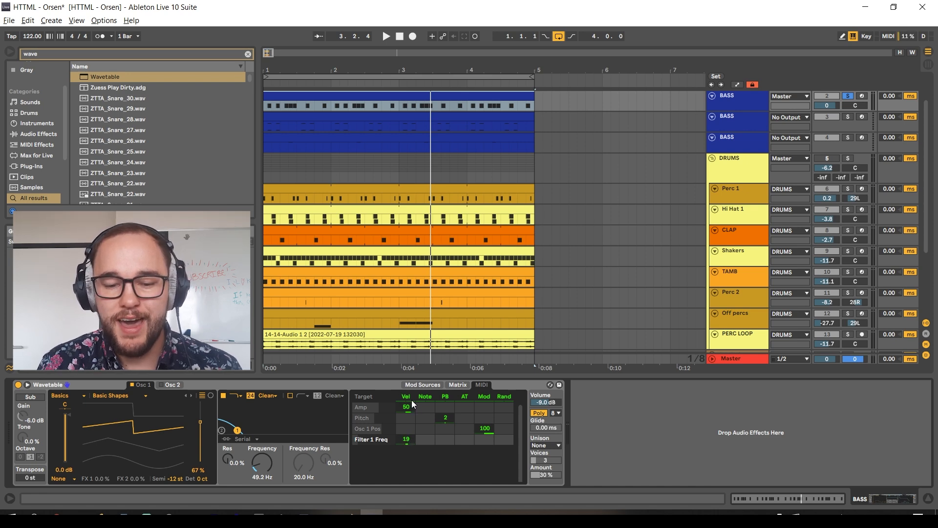
double_click(343, 100)
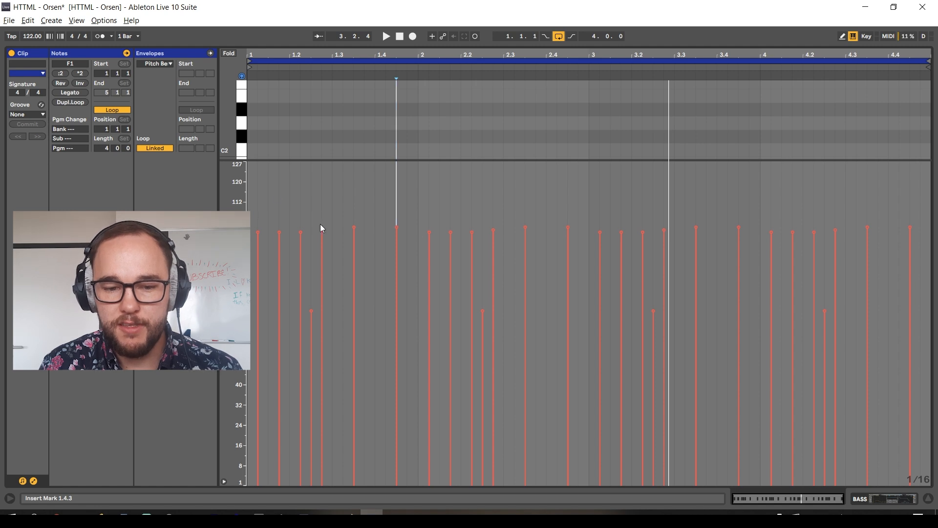
key(space)
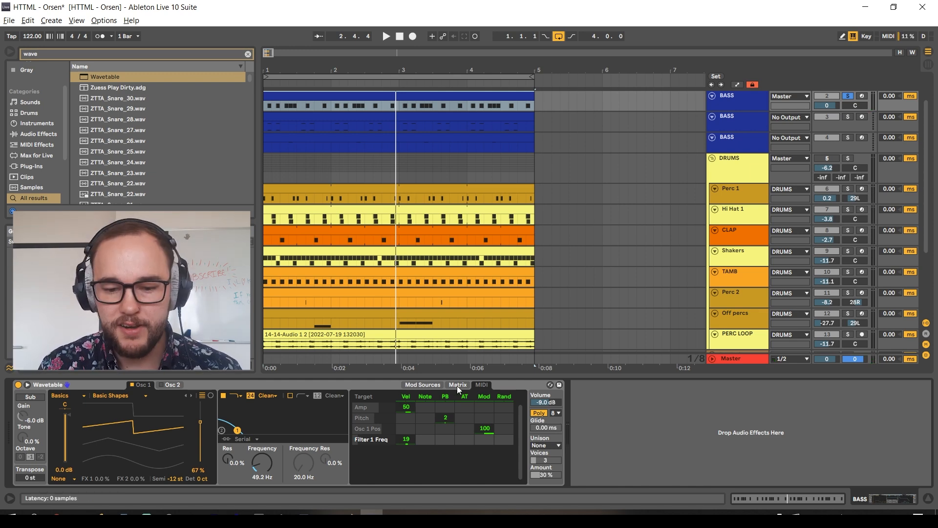
Modulate Filter 1 Freq with LFO 1 by an amount of 33 and show the LFO 1 settings while the bass plays.
click(423, 384)
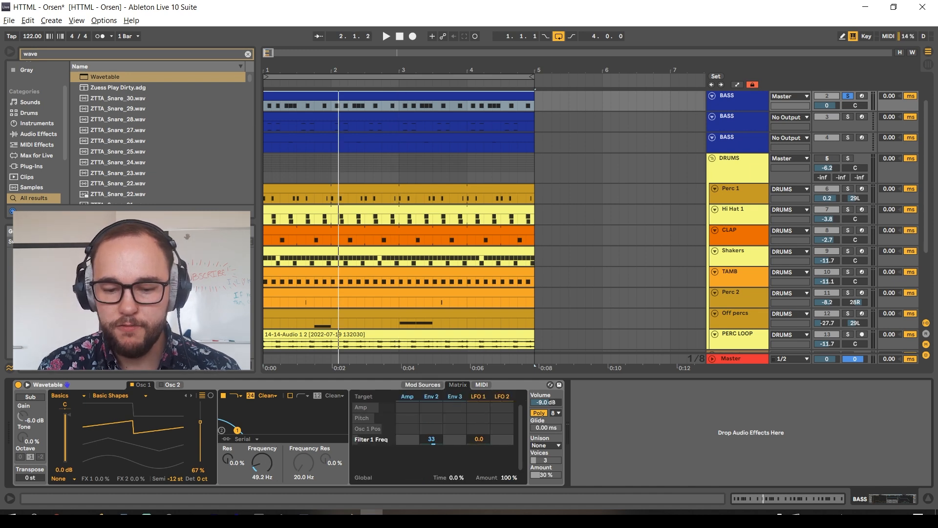
key(space)
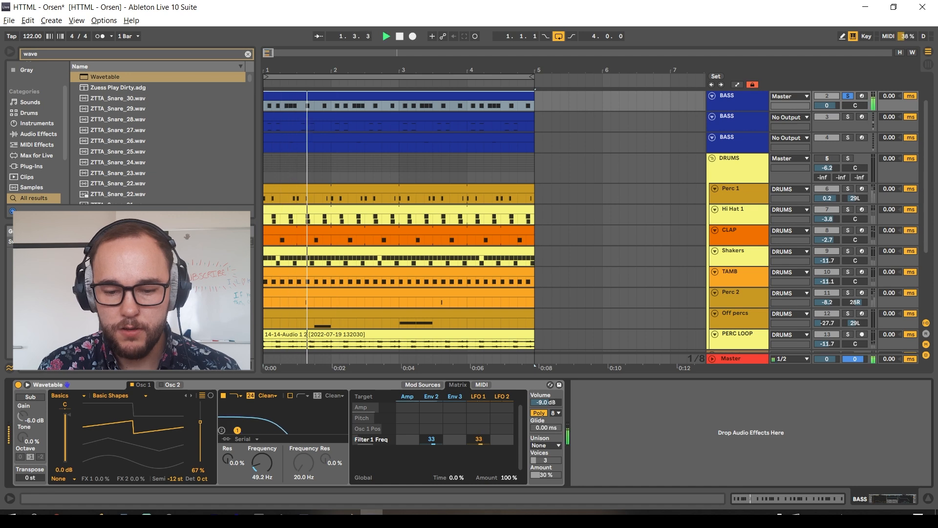
click(479, 395)
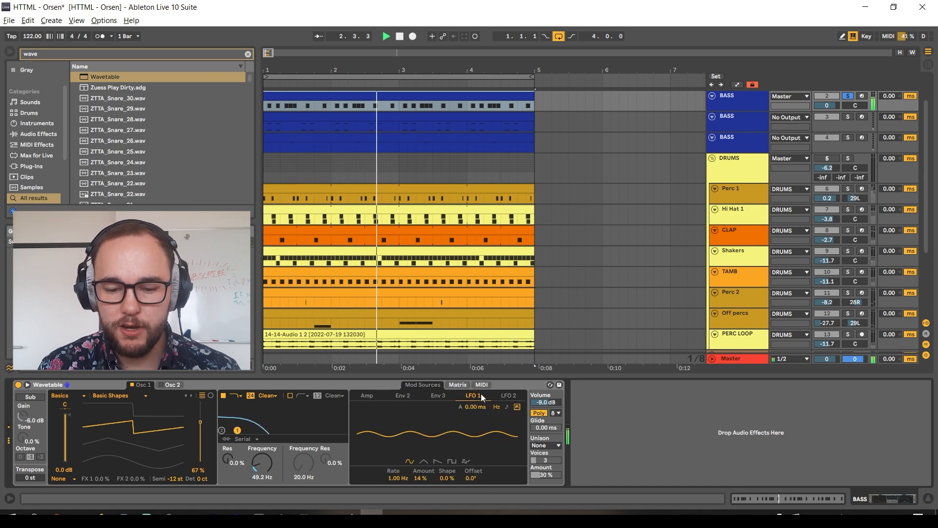
Try raising the LFO 1 amount to 91 %, undo that change, and play the bass back.
drag(429, 478, 430, 475)
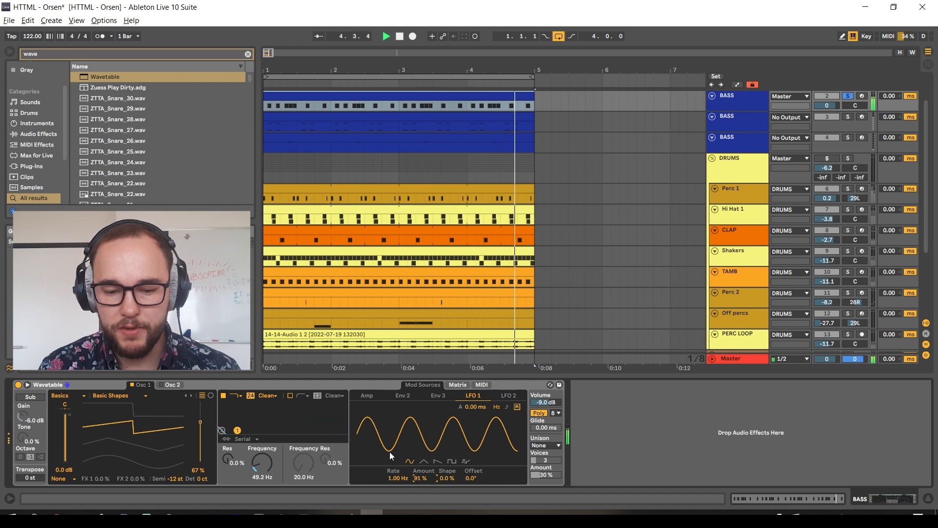
key(ctrl+z)
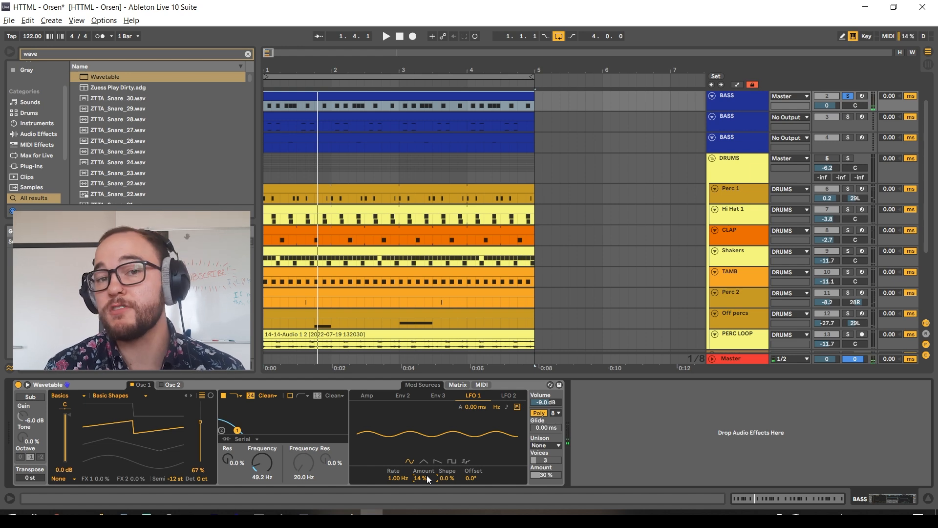
key(space)
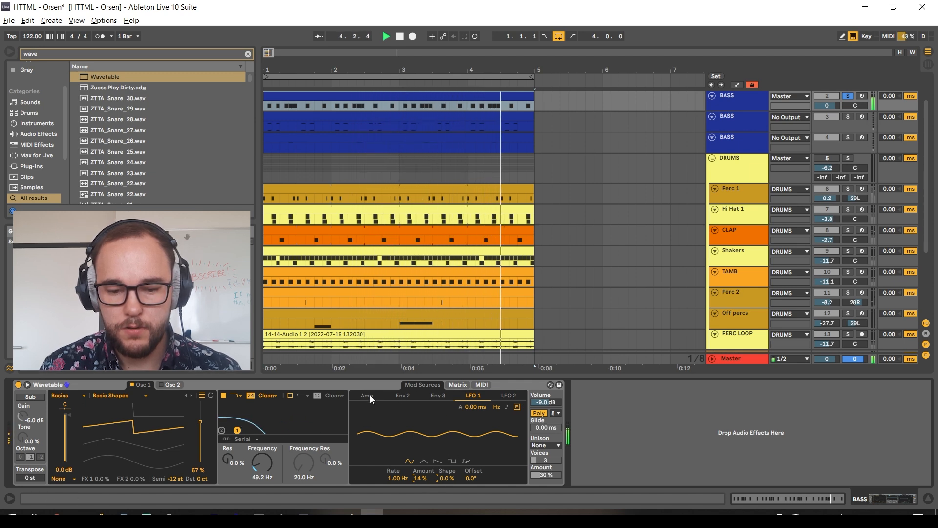
key(space)
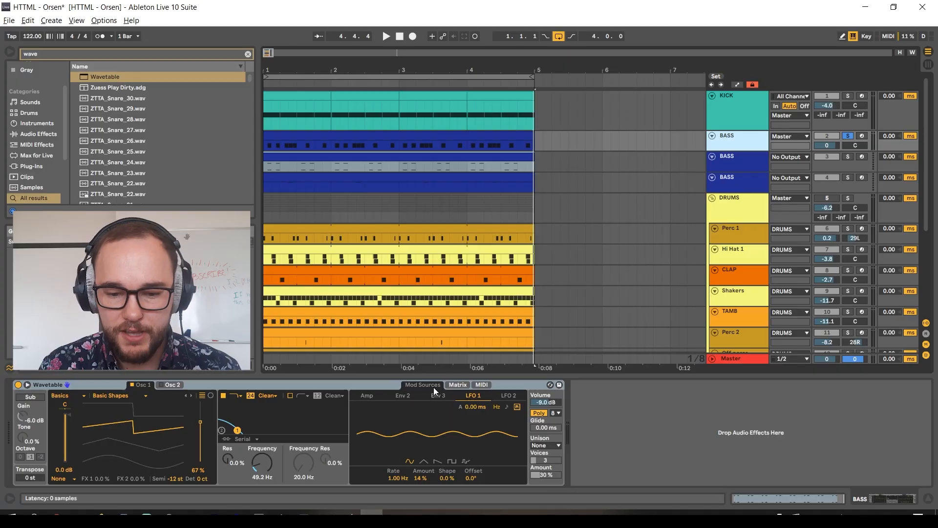
Lower Wavetable's filter 1 cutoff to 40.0 Hz and play the bass briefly to check it.
click(257, 460)
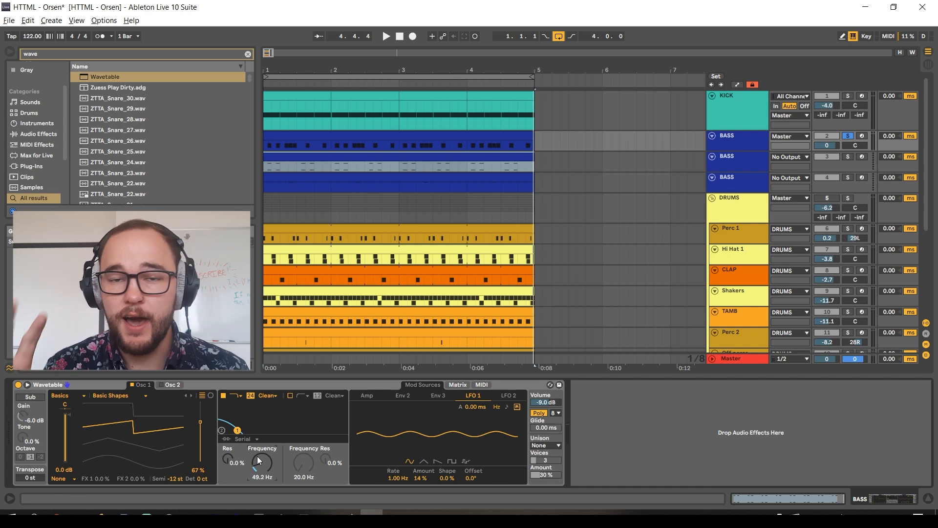
drag(257, 460, 257, 461)
key(space)
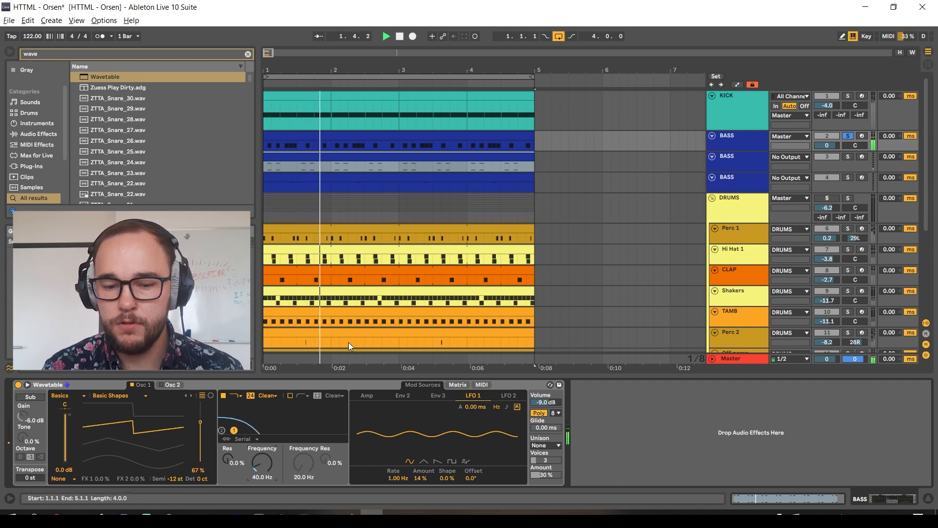
key(space)
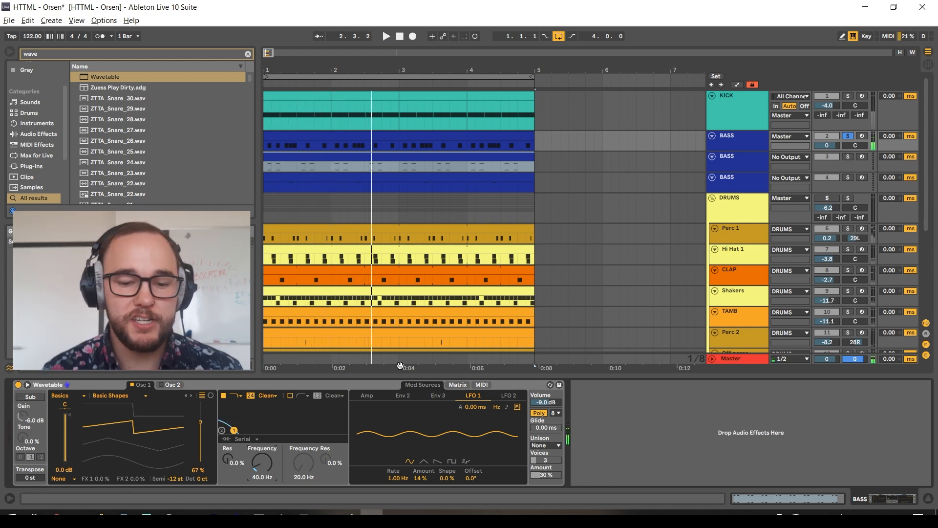
Add Overdrive after Wavetable and set it to 344 Hz, bandwidth 0.68, 22 % drive and 13 % dry/wet.
key(ctrl+f)
text(over)
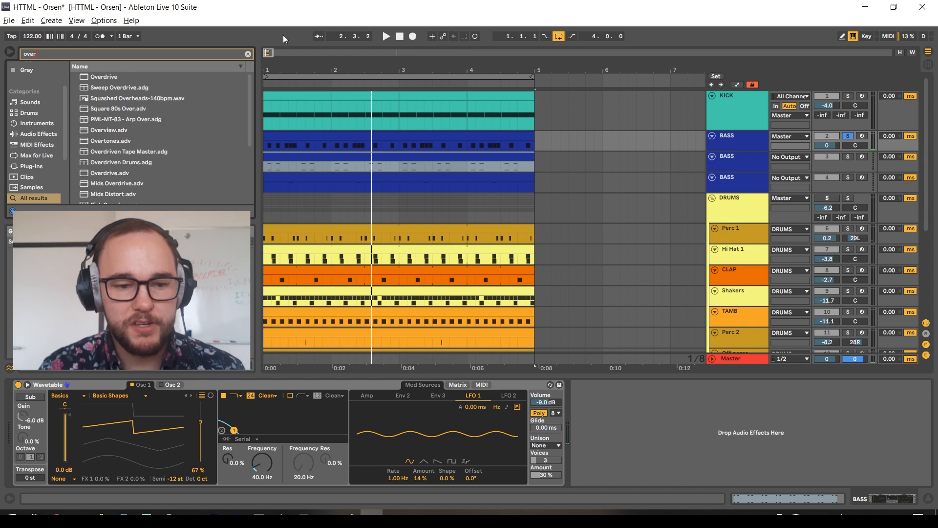
drag(91, 81, 634, 436)
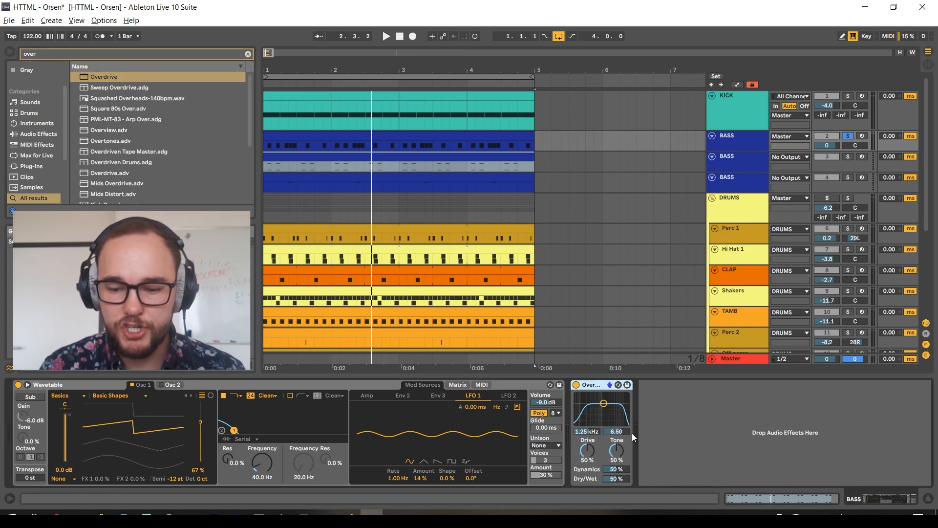
drag(600, 410, 598, 415)
key(space)
drag(616, 478, 616, 495)
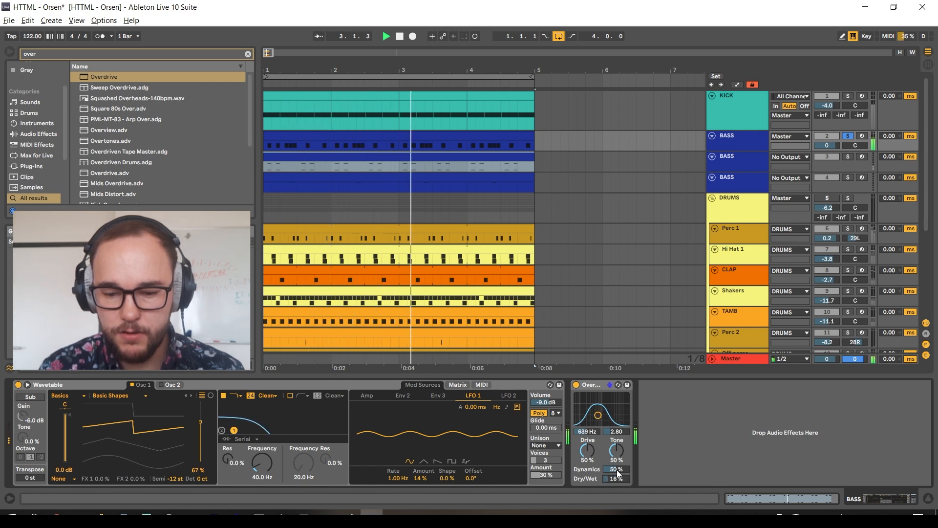
drag(590, 454, 590, 461)
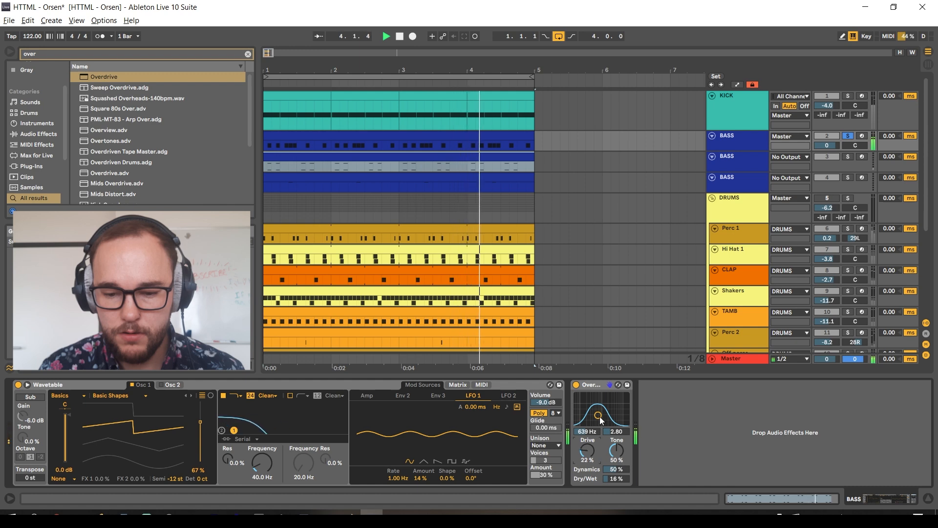
drag(596, 414, 592, 421)
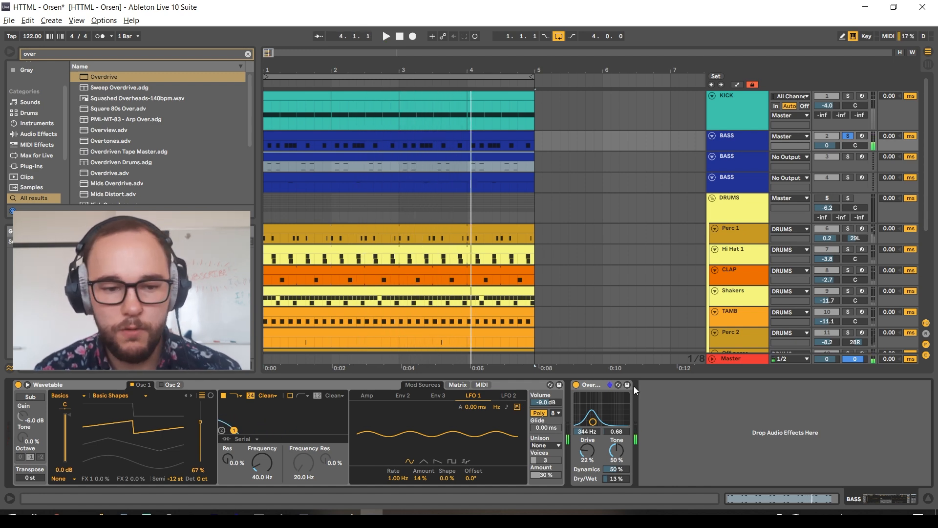
Add EQ Eight after Overdrive, low-cut band 1 at 22.0 Hz, and lower bands 3 and 4, with band 4 at 880 Hz and -4.09 dB.
key(ctrl+f)
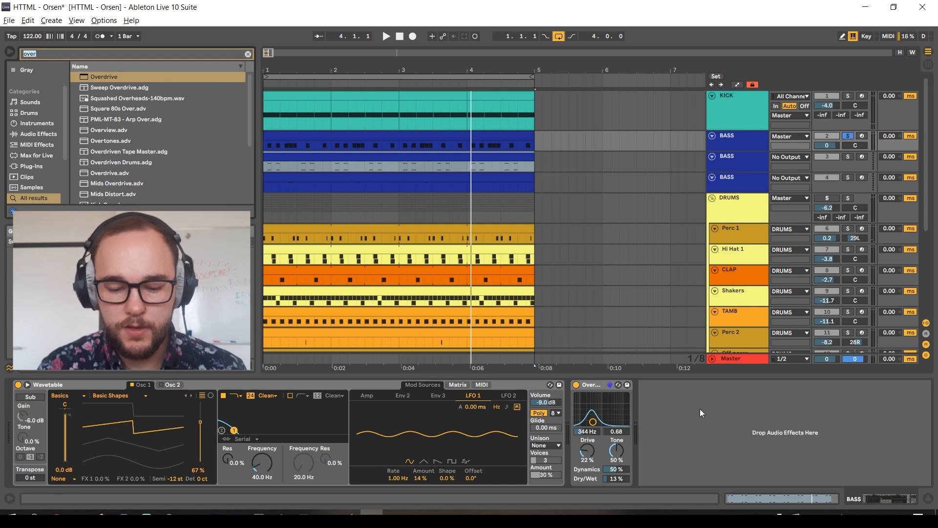
click(102, 88)
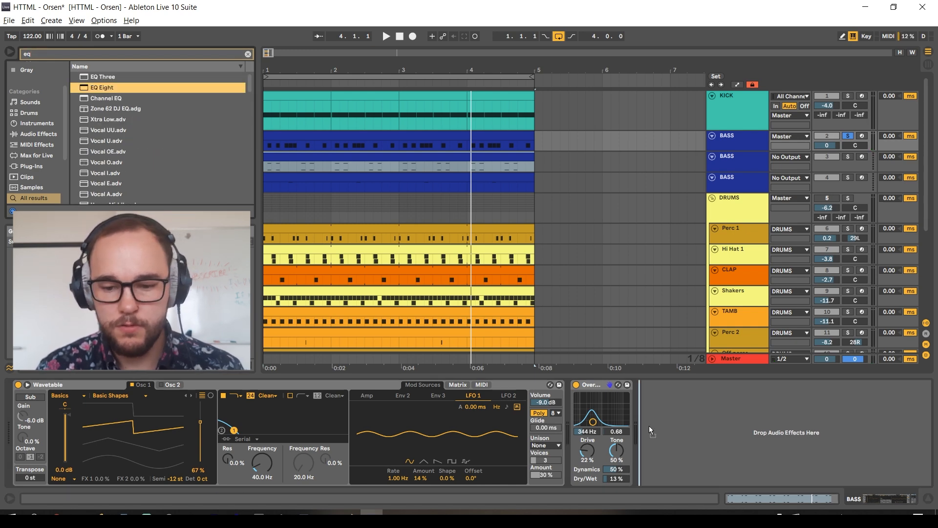
key(space)
click(640, 471)
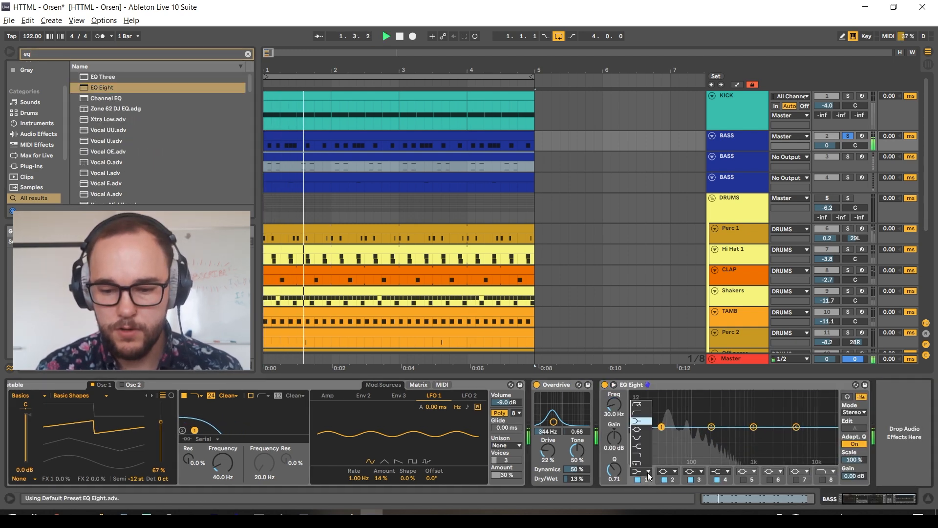
click(636, 405)
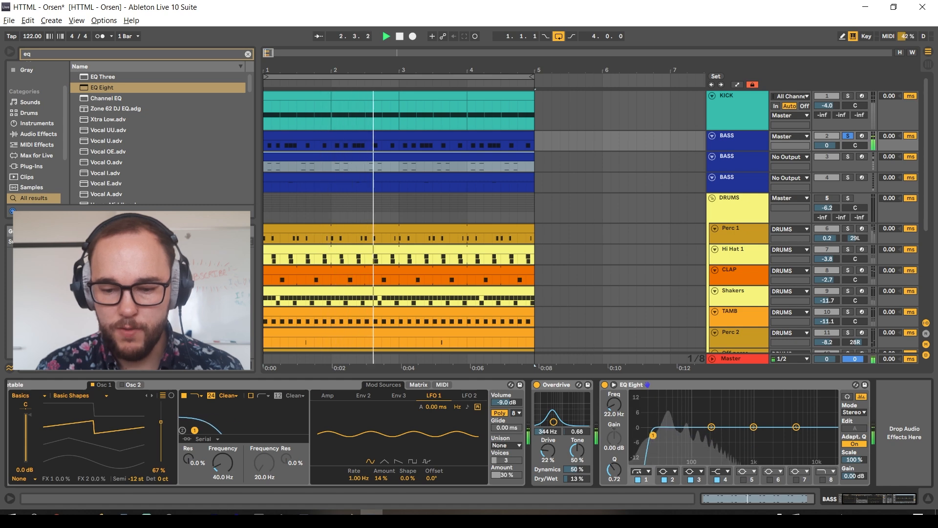
mouse_move(753, 427)
mouse_down()
mouse_move(748, 439)
mouse_move(789, 427)
mouse_move(753, 442)
mouse_move(738, 437)
mouse_up()
Add Utility after EQ Eight on the bass and reduce its stereo width to 0 %.
key(ctrl+f)
text(uti)
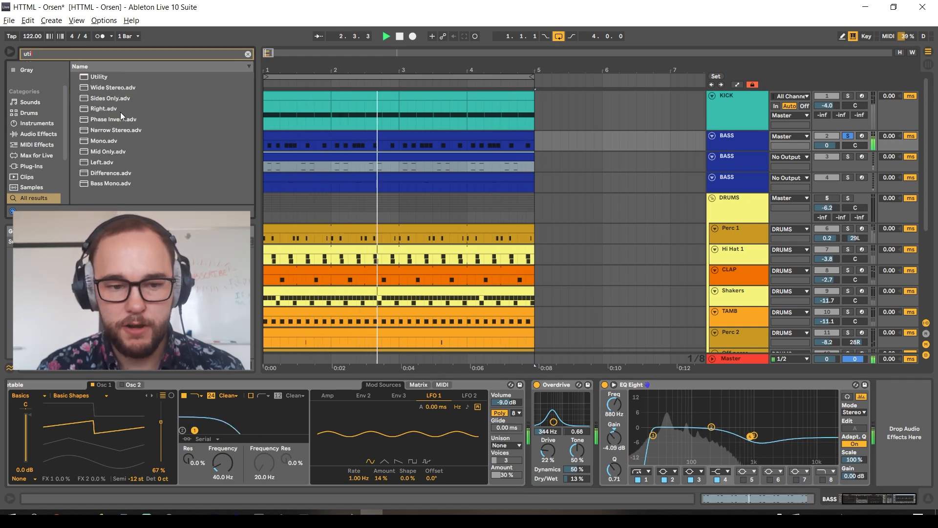
drag(97, 77, 869, 405)
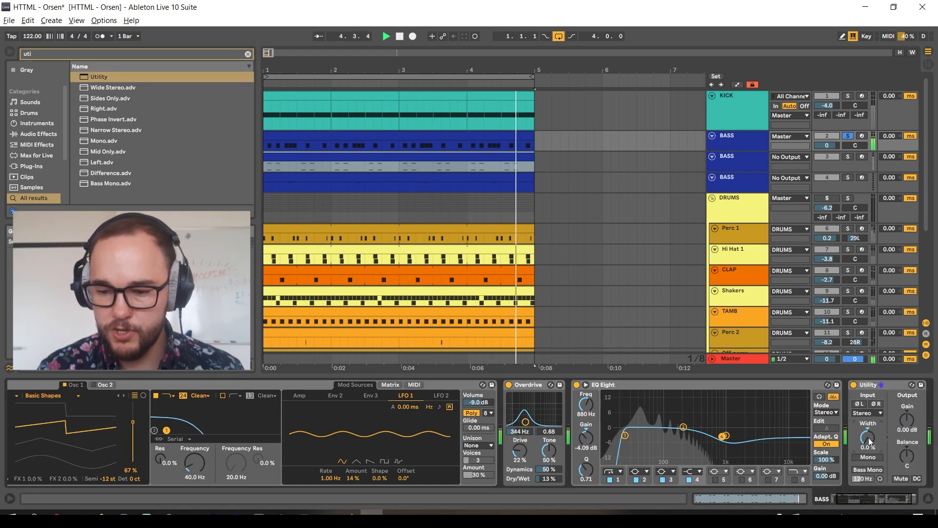
drag(868, 438, 868, 498)
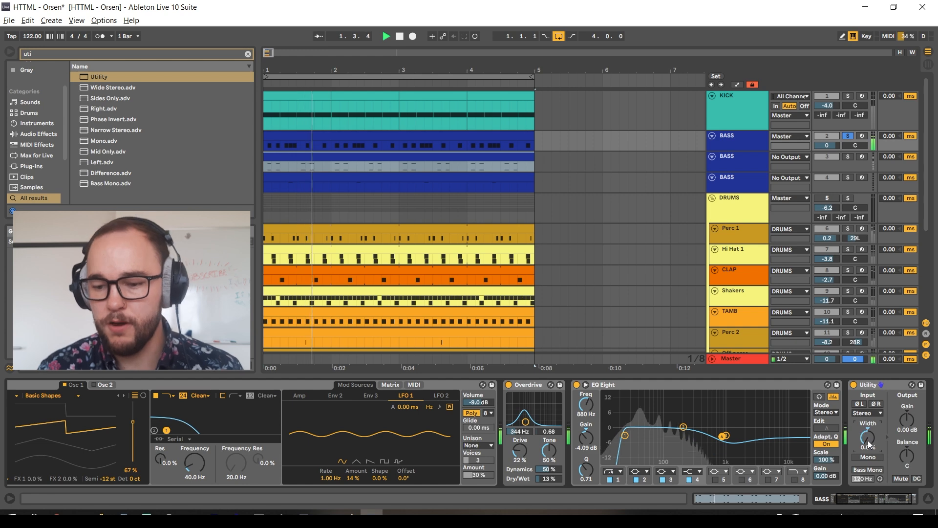
key(space)
Add a Compressor after Utility, sidechained from KICK Post FX, with a -32.0 dB threshold and 33.9 ms release.
key(ctrl+f)
text(comp)
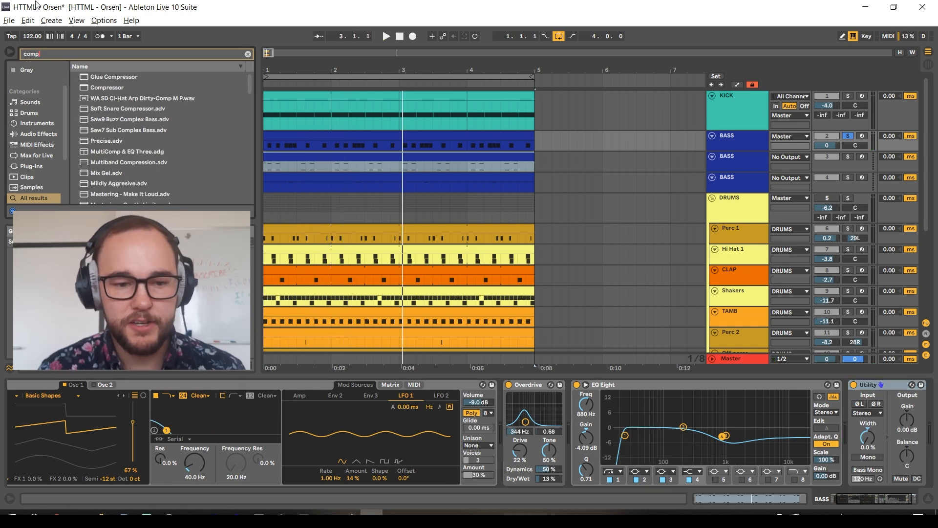
click(106, 88)
drag(934, 418, 890, 426)
key(space)
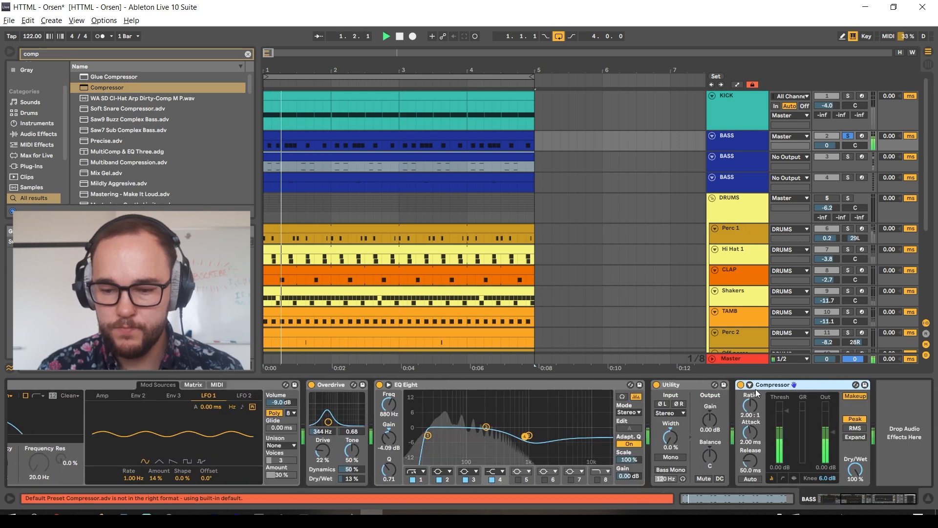
click(756, 389)
click(753, 412)
click(746, 65)
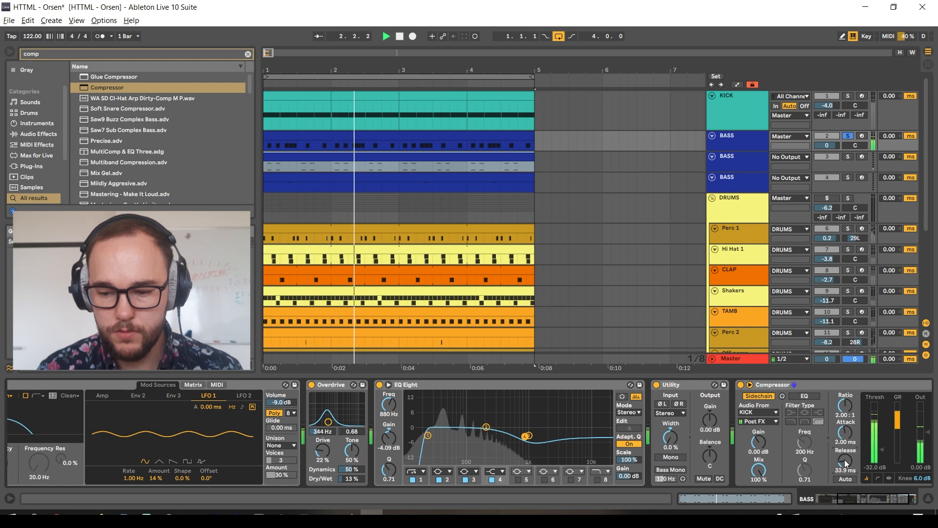
Solo the KICK track together with the first BASS track and play them to judge the sidechain ducking.
key(space)
click(848, 97)
key(space)
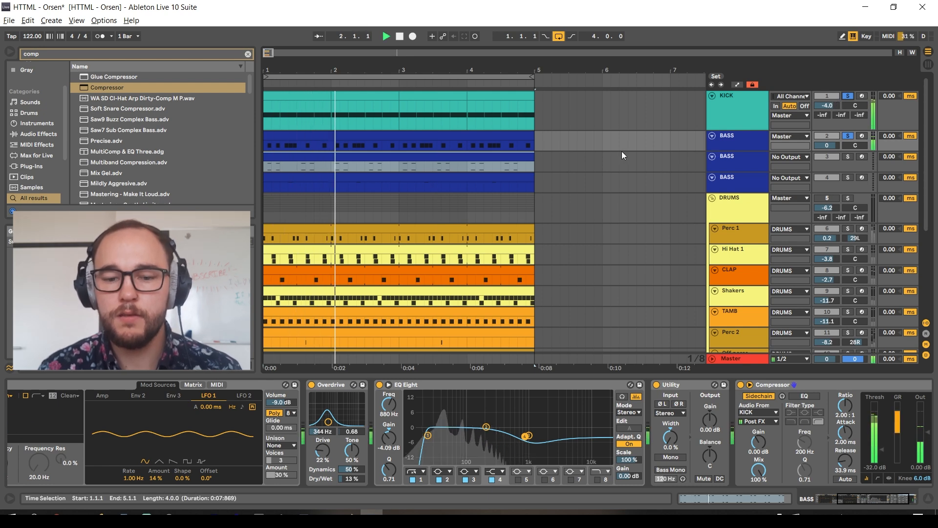
key(space)
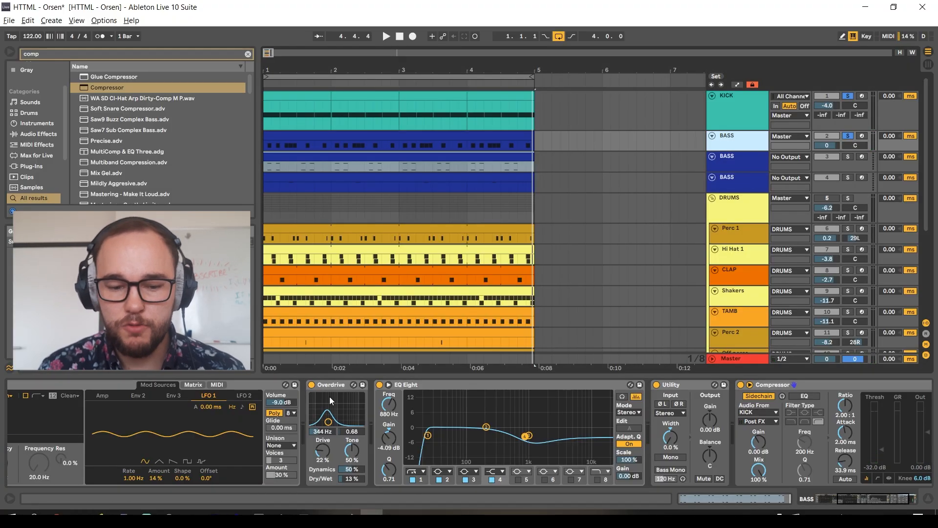
Copy the first BASS track's device chain onto the second BASS track and route that track's output to Master.
click(116, 383)
key(Return)
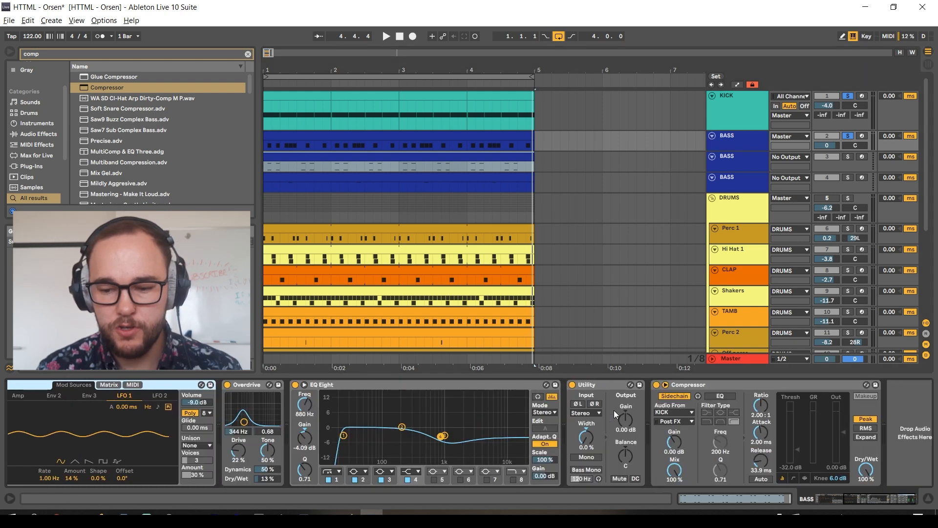
drag(368, 388, 746, 169)
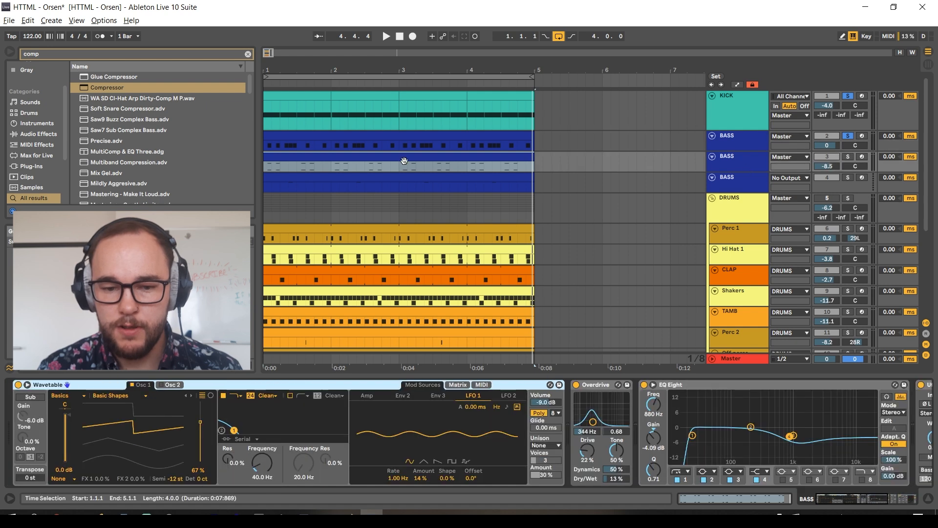
Solo the second BASS track, play it, and check the low and high note rows in its MIDI clip.
double_click(406, 164)
click(274, 201)
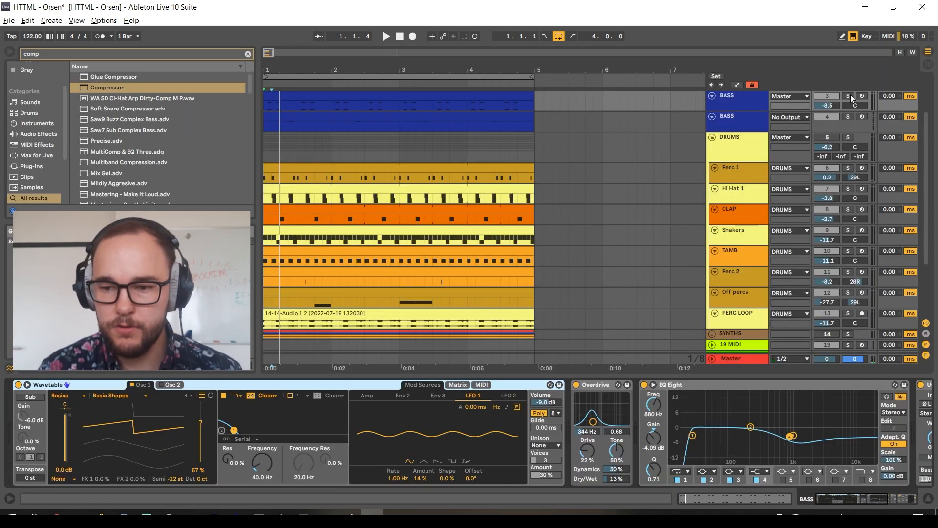
click(848, 96)
key(space)
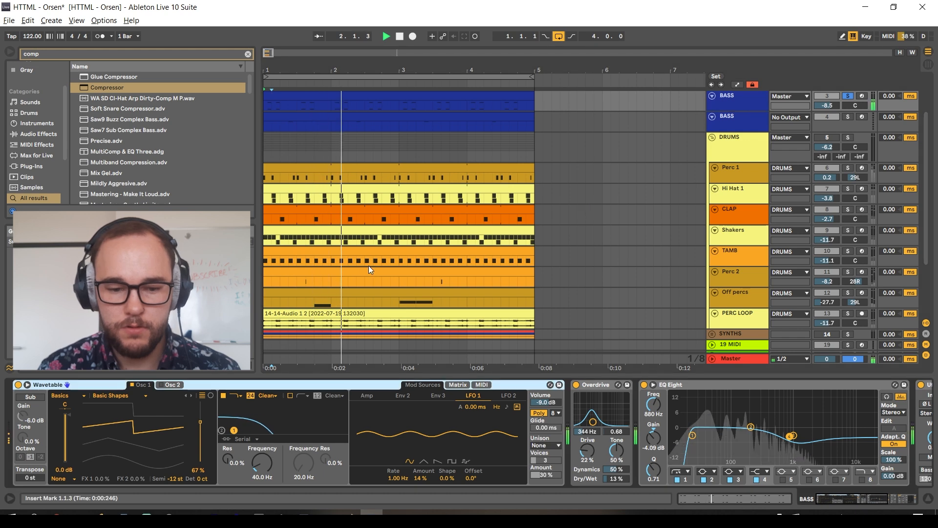
double_click(404, 108)
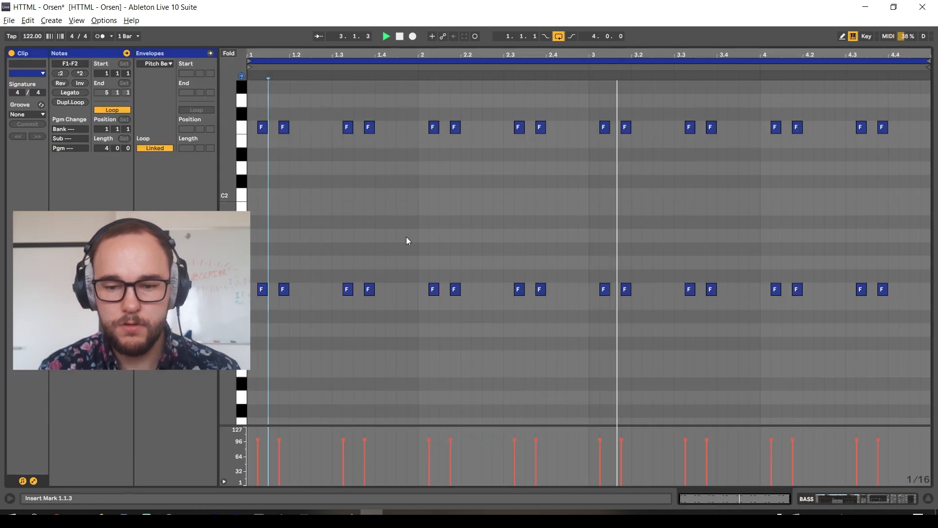
key(space)
click(242, 289)
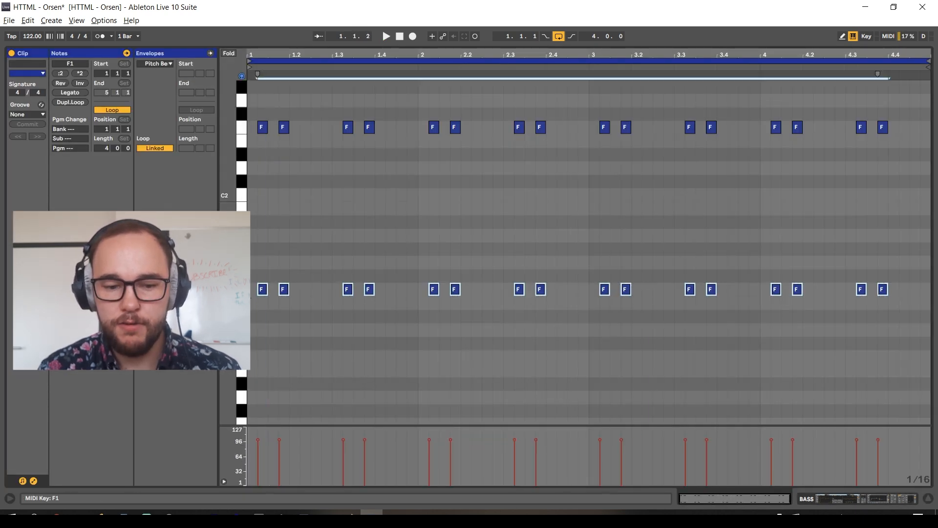
click(241, 128)
key(shift+Tab)
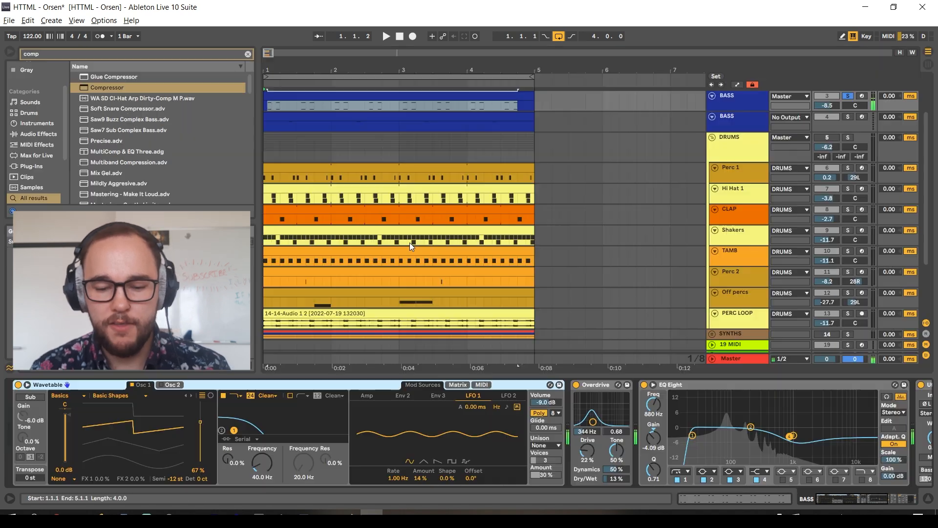
On the second BASS track's EQ Eight, move the low cut to 116 Hz and ease the high dip to -0.87 dB at 1.26 kHz.
click(694, 437)
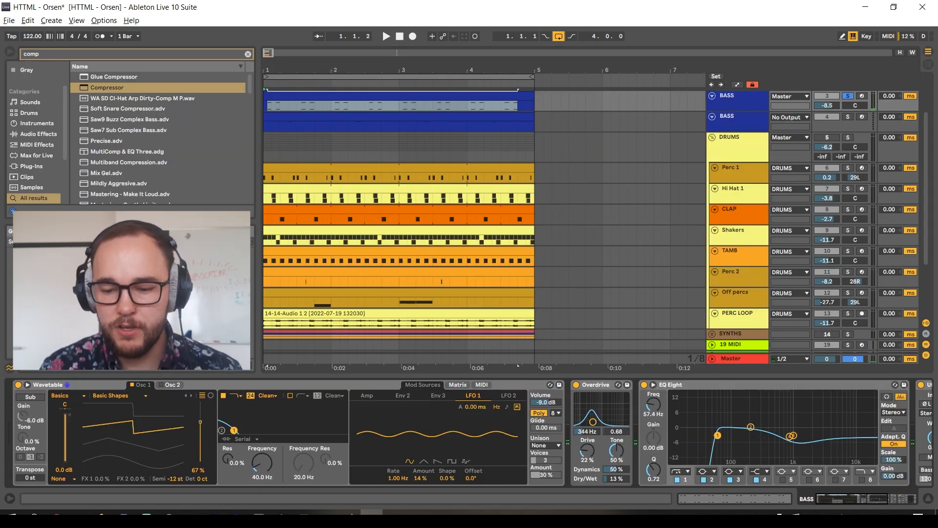
key(space)
drag(728, 435, 790, 435)
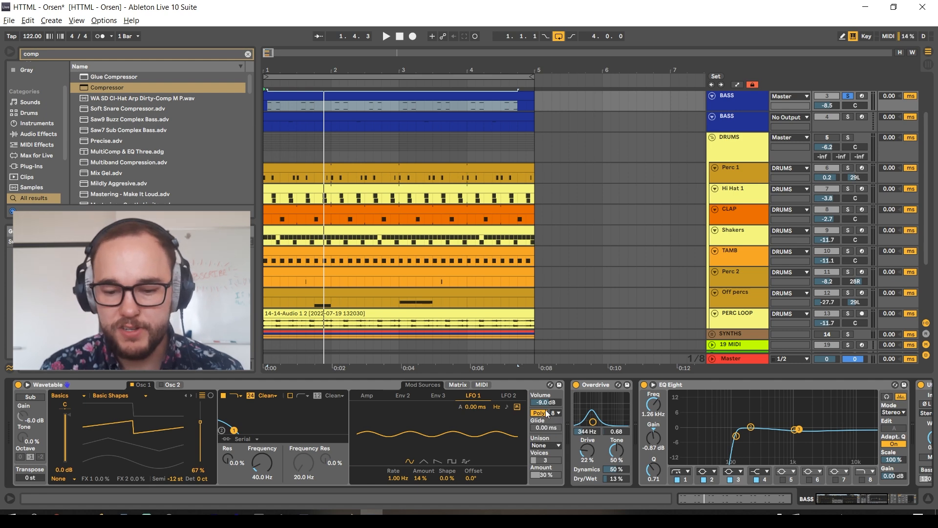
Set the second BASS Wavetable's unison to Classic with a 13% amount and play the result.
click(552, 444)
click(558, 396)
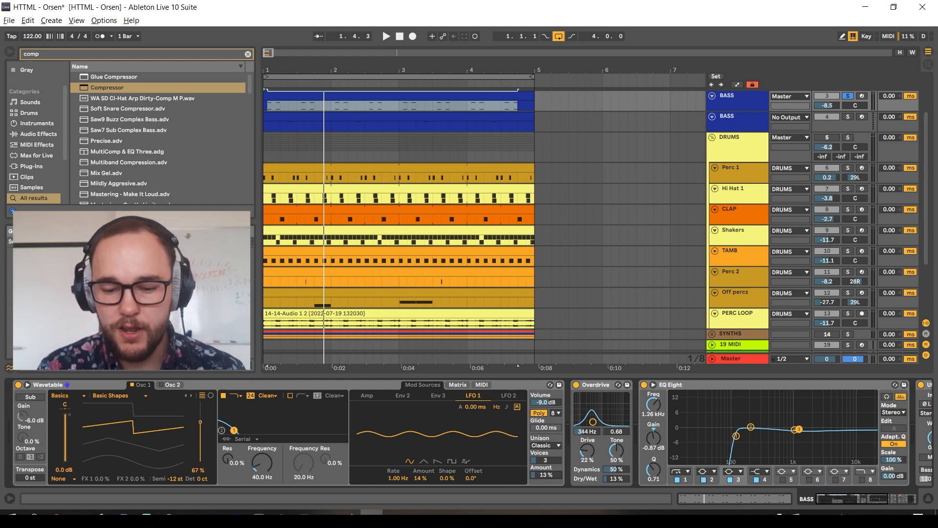
key(space)
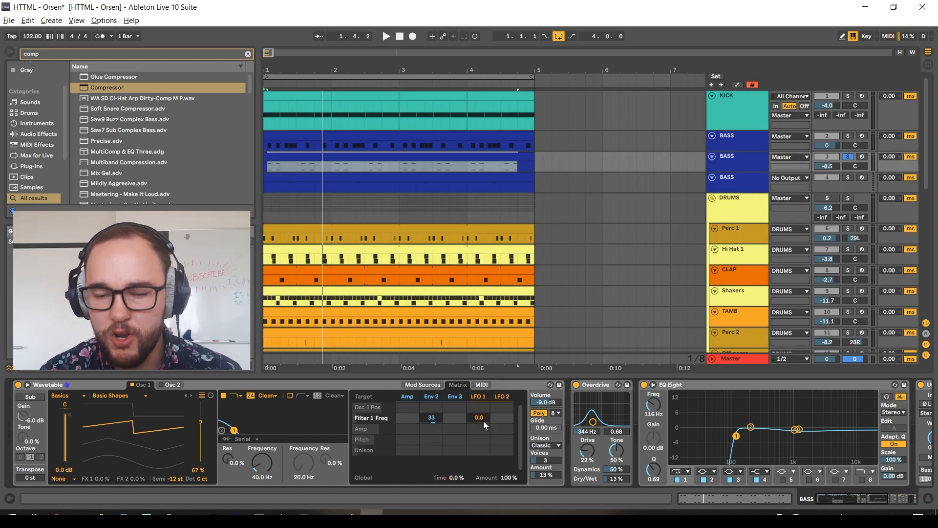
Remove LFO 1 from Filter 1 frequency, raise its Env 2 modulation to 40, and set the filter to 46.2 Hz.
key(space)
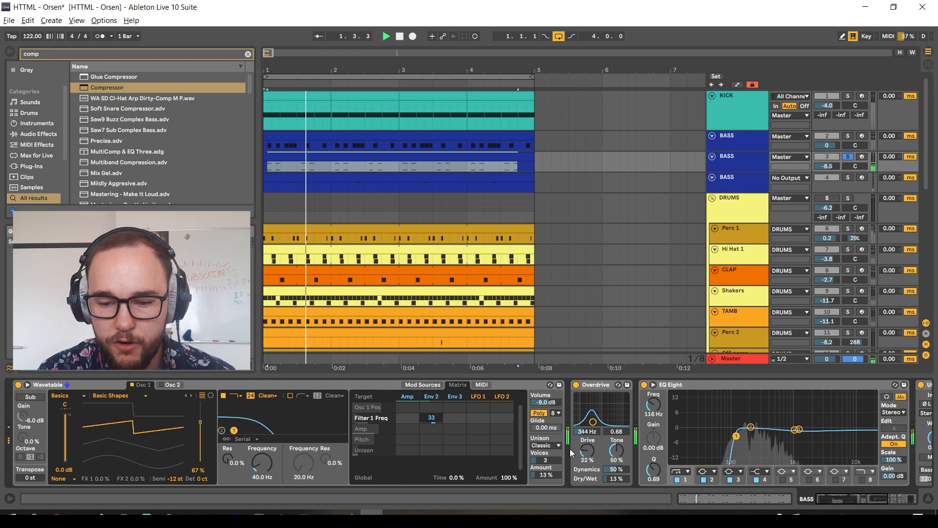
drag(480, 420, 481, 381)
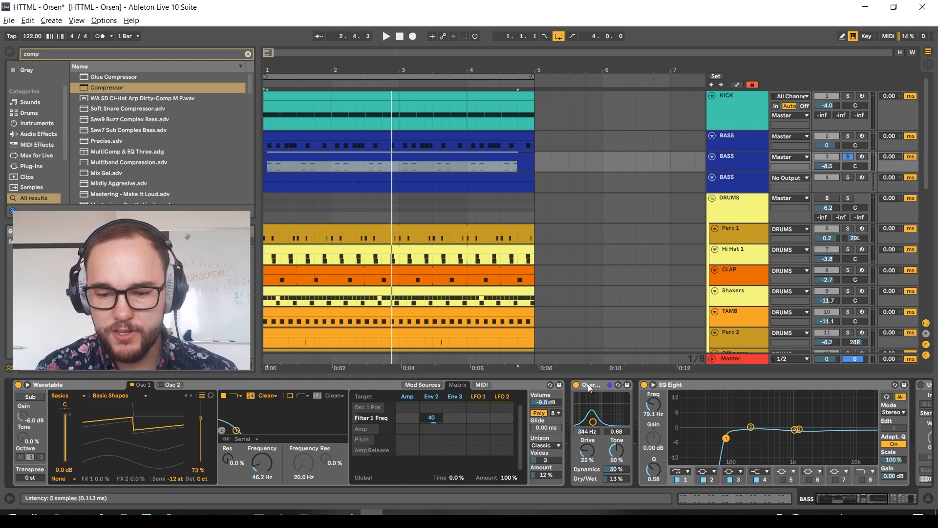
key(space)
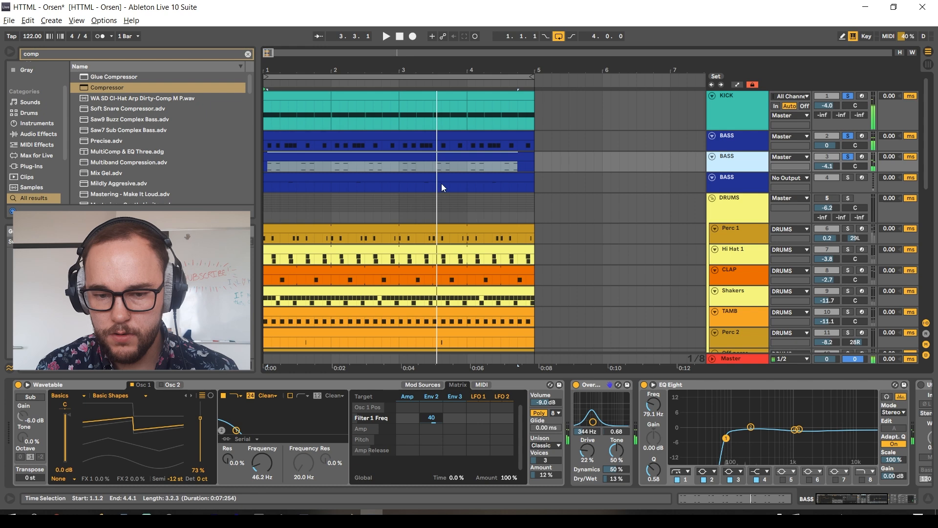
Play the soloed KICK and first two BASS tracks together and compare their note timing.
scroll(441, 183, up, 5)
scroll(397, 166, left, 3)
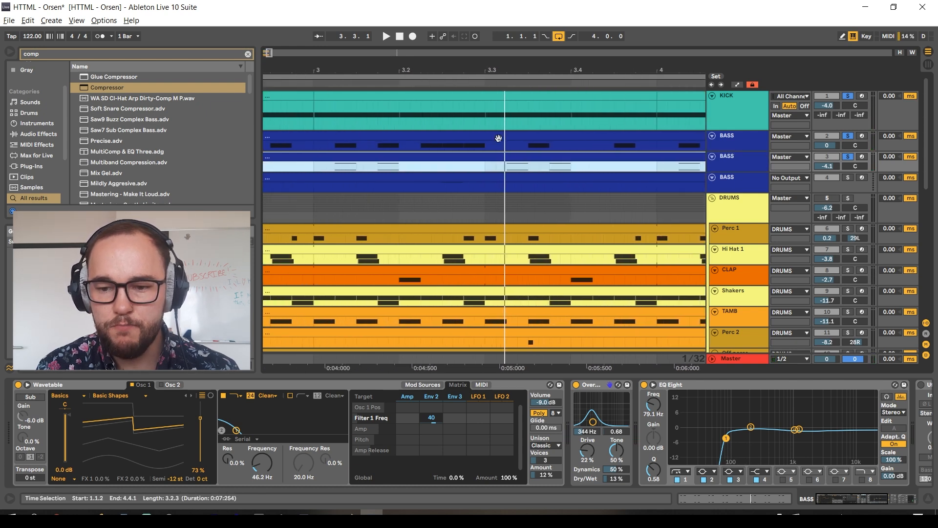
scroll(508, 127, down, 5)
click(723, 159)
key(space)
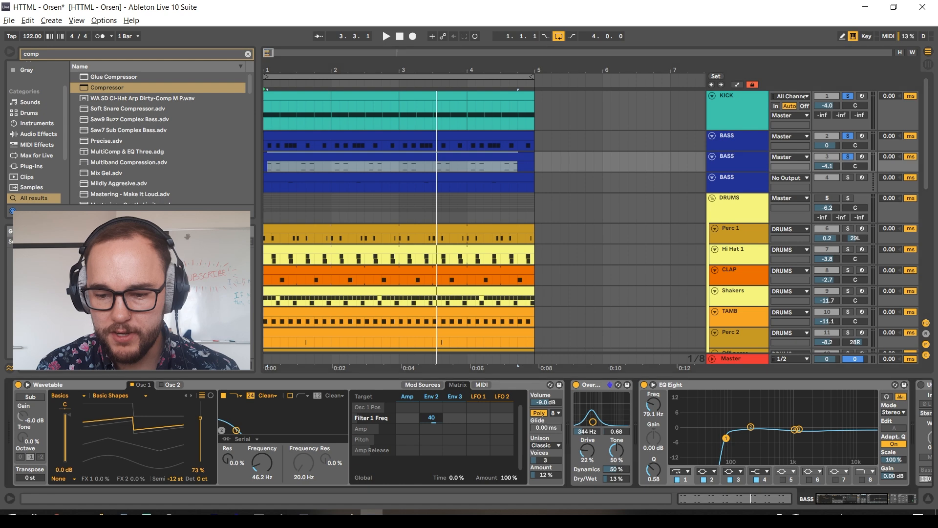
Raise the second BASS track's EQ low cut to 255 Hz and reset the track volume to 0 dB.
click(680, 471)
mouse_move(741, 437)
mouse_down()
mouse_move(760, 433)
mouse_move(732, 433)
mouse_move(757, 433)
mouse_up()
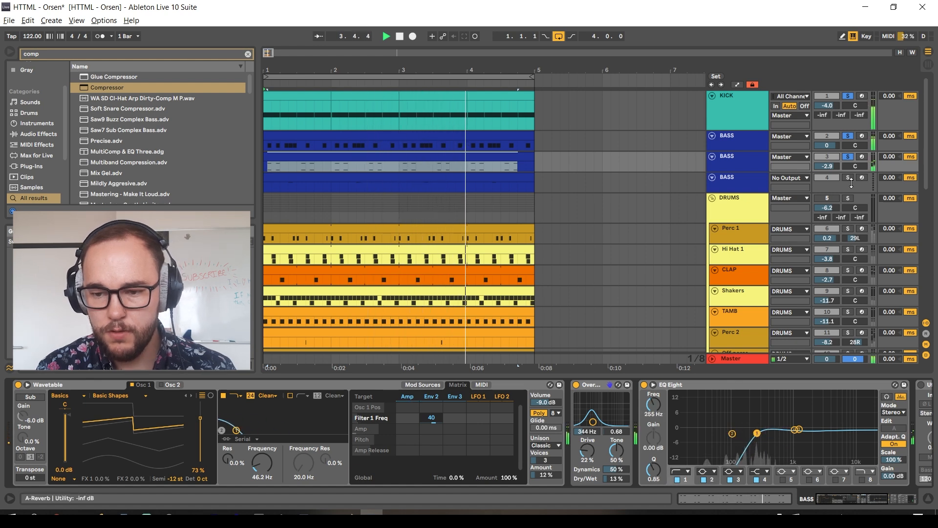
double_click(836, 167)
key(space)
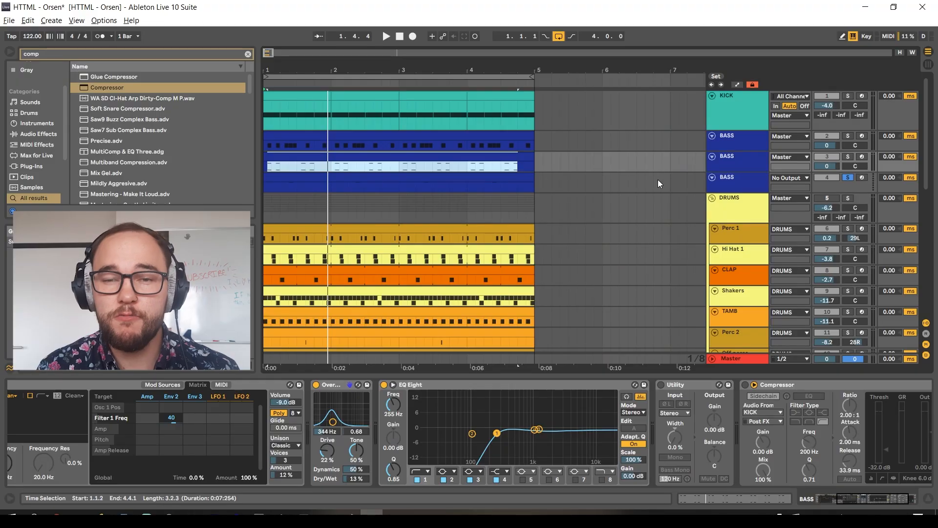
Check the notes in the third BASS track's MIDI clip and return to the arrangement.
double_click(356, 166)
scroll(293, 235, up, 2)
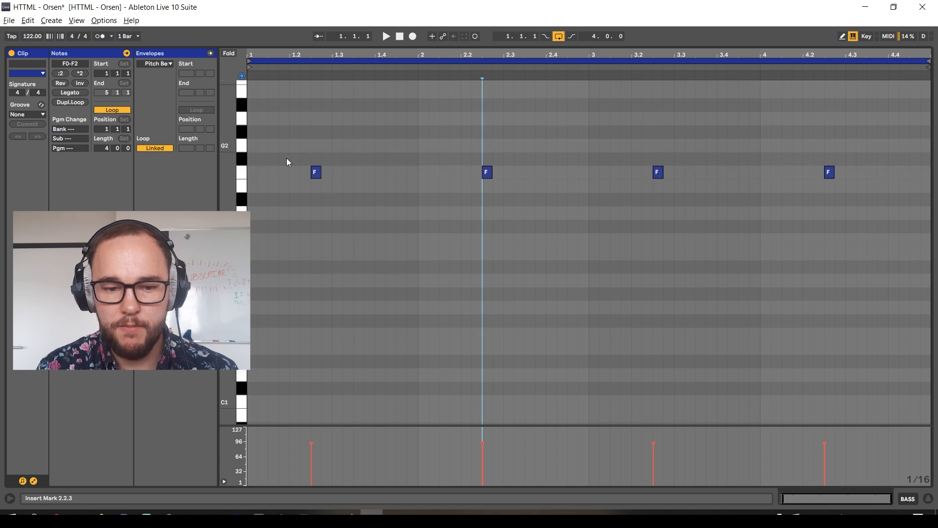
click(336, 170)
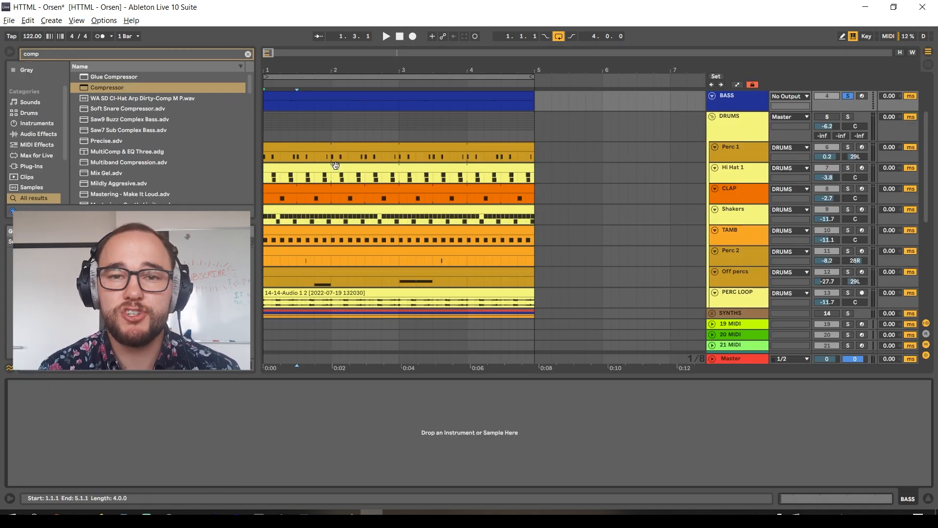
scroll(342, 173, up, 4)
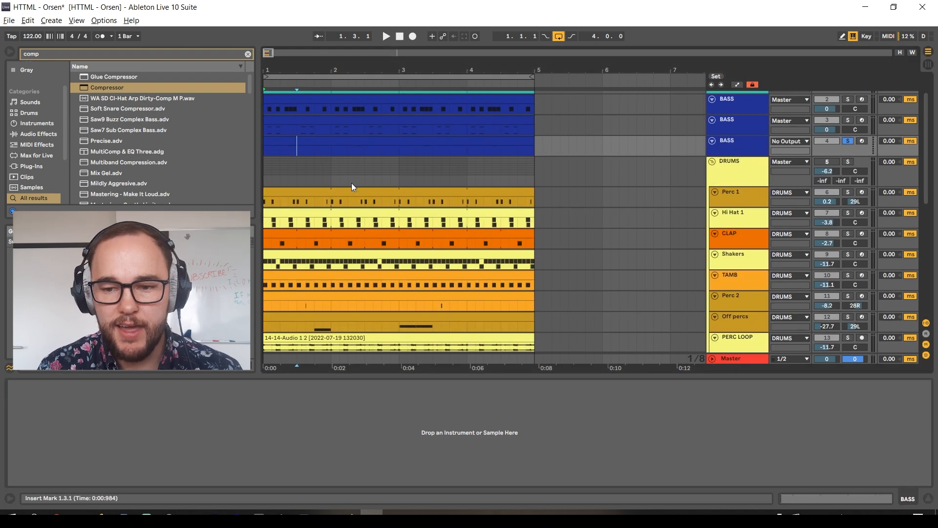
Replace the third BASS track with a soloed duplicate of the second one, moving the third track's MIDI clip onto it.
click(724, 159)
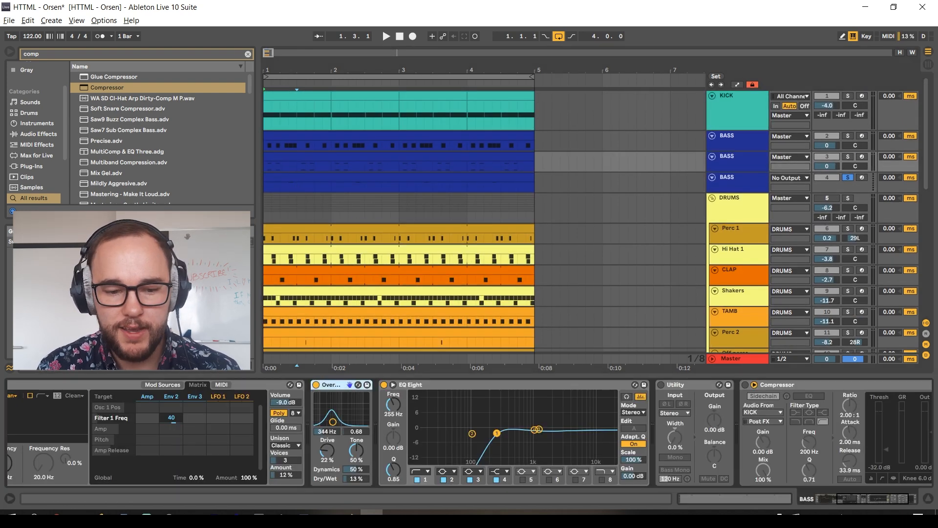
drag(735, 157, 726, 180)
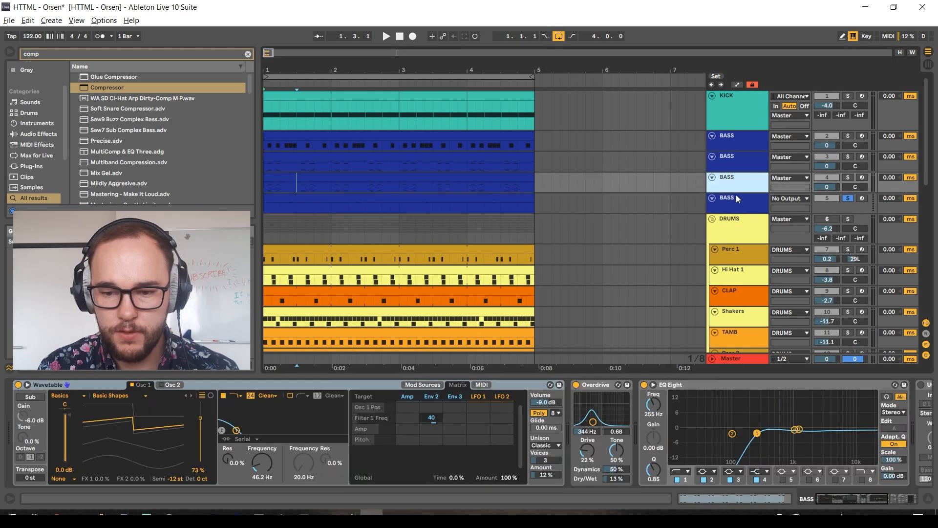
click(736, 195)
drag(322, 198, 328, 186)
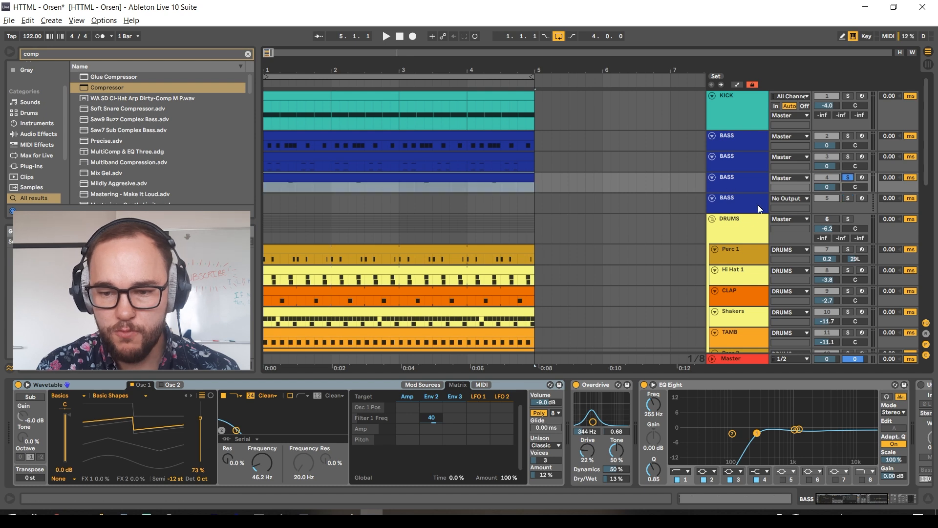
double_click(310, 179)
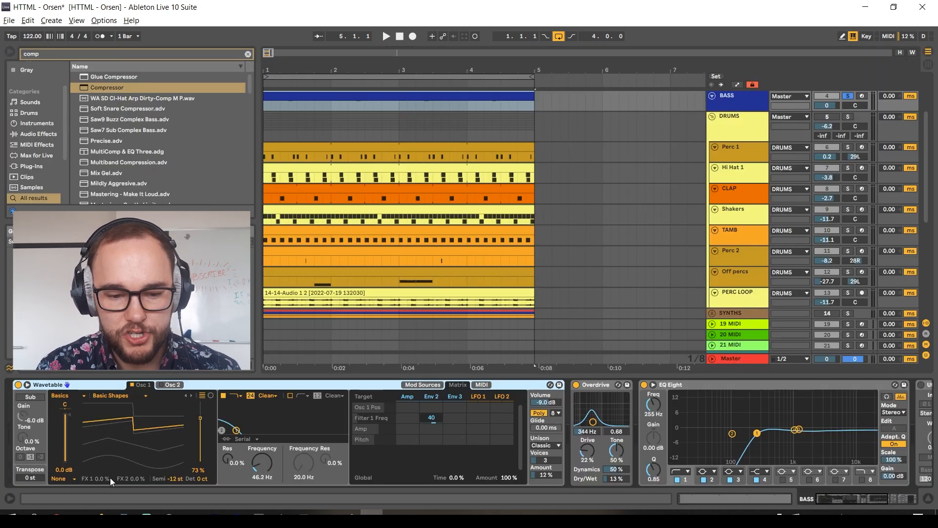
Play the soloed third BASS track to hear its clip through the copied device chain.
key(space)
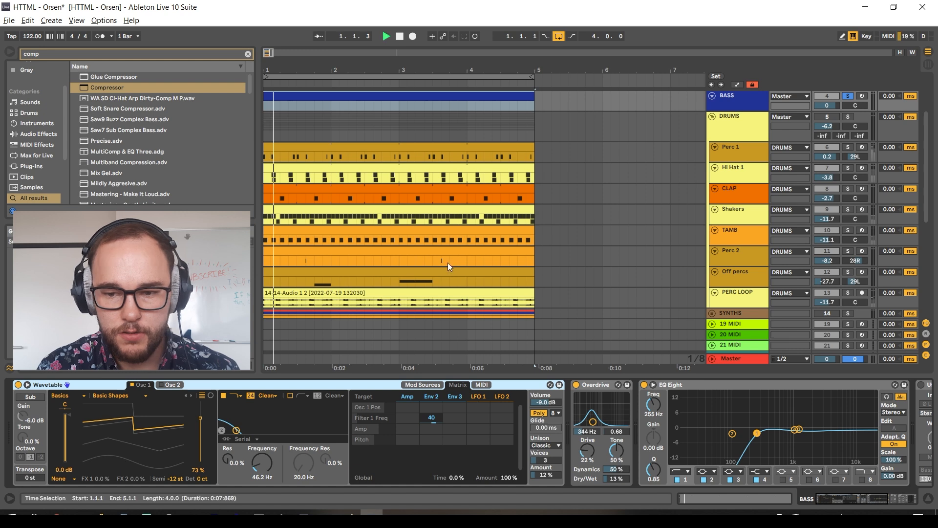
scroll(611, 202, up, 5)
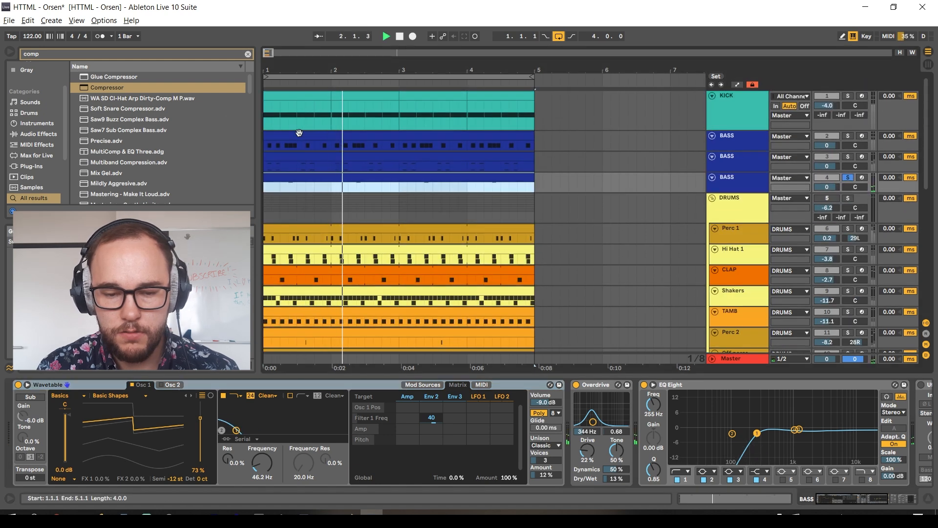
key(space)
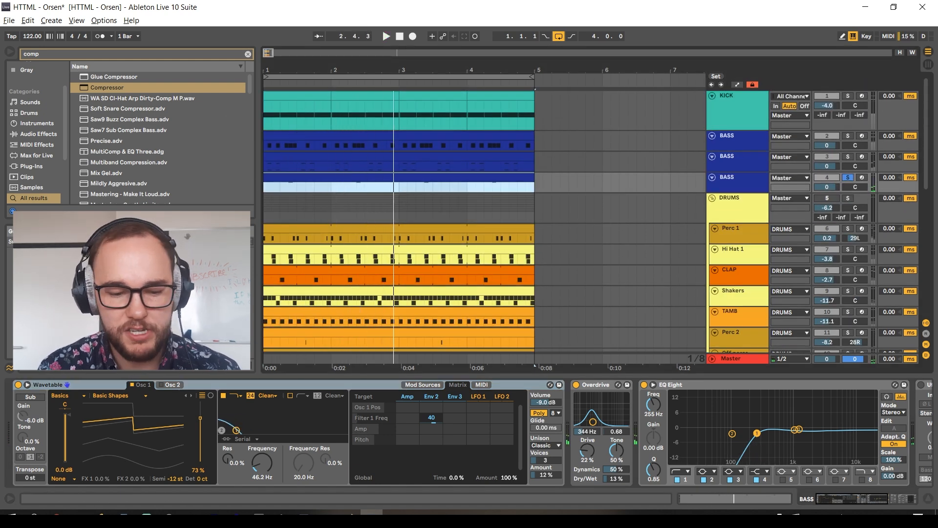
Set the third BASS Wavetable's Osc 1 effect to Fm with a 34% amount and play it.
click(66, 479)
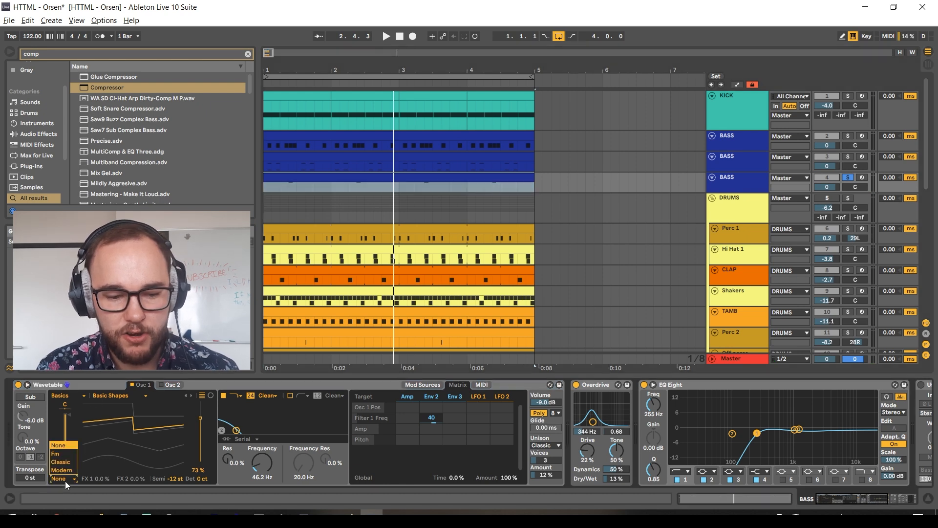
click(65, 454)
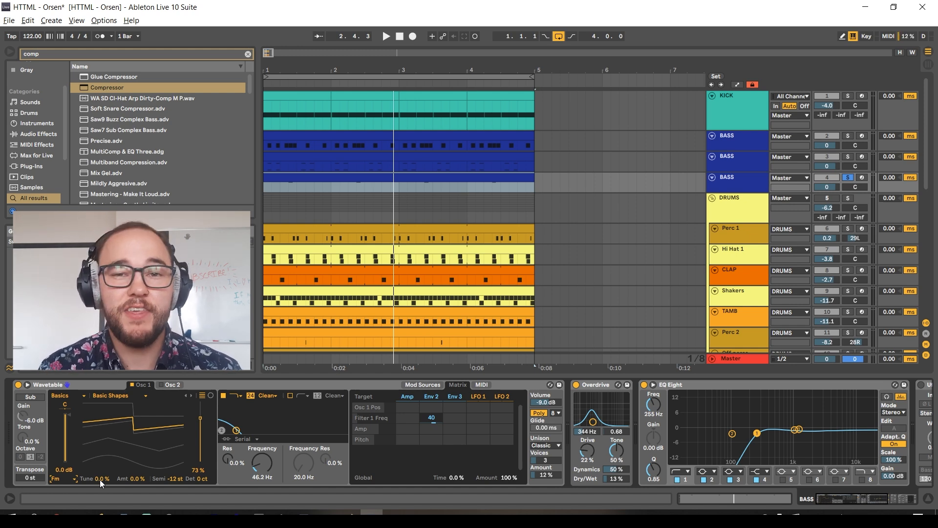
drag(138, 478, 139, 412)
key(space)
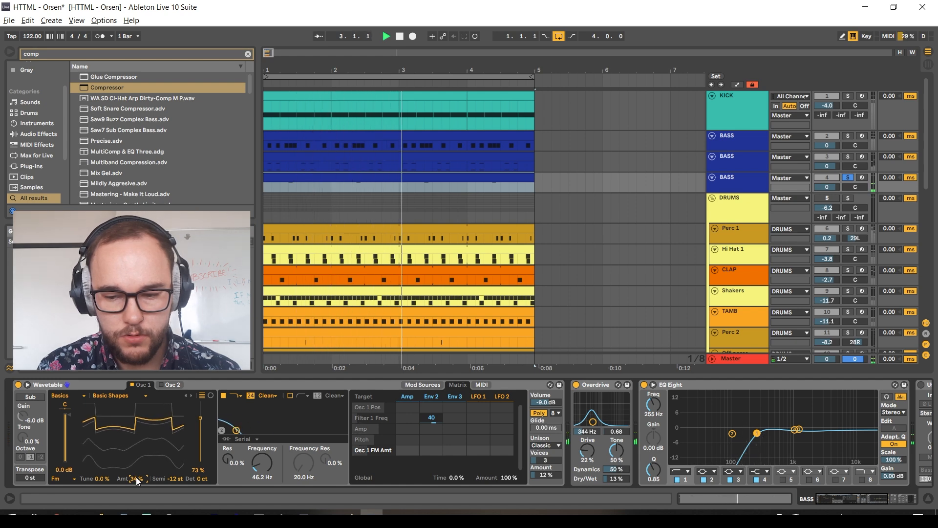
key(space)
Set Osc 1's FM tune to 29% while listening to the bass.
click(98, 478)
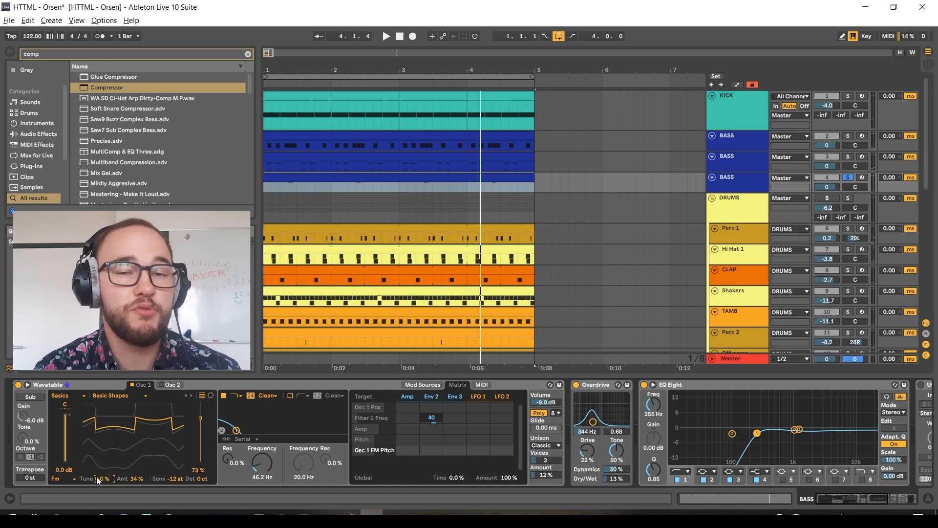
drag(96, 476, 90, 436)
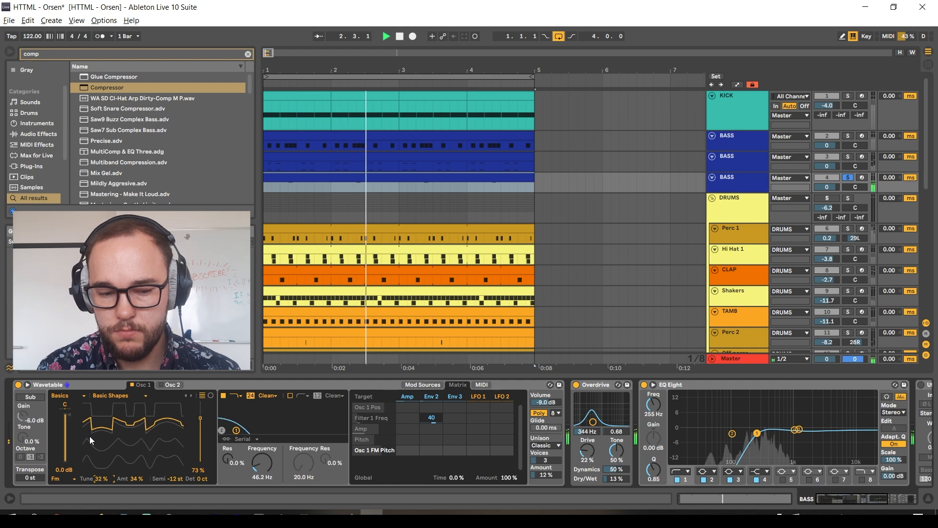
key(Up)
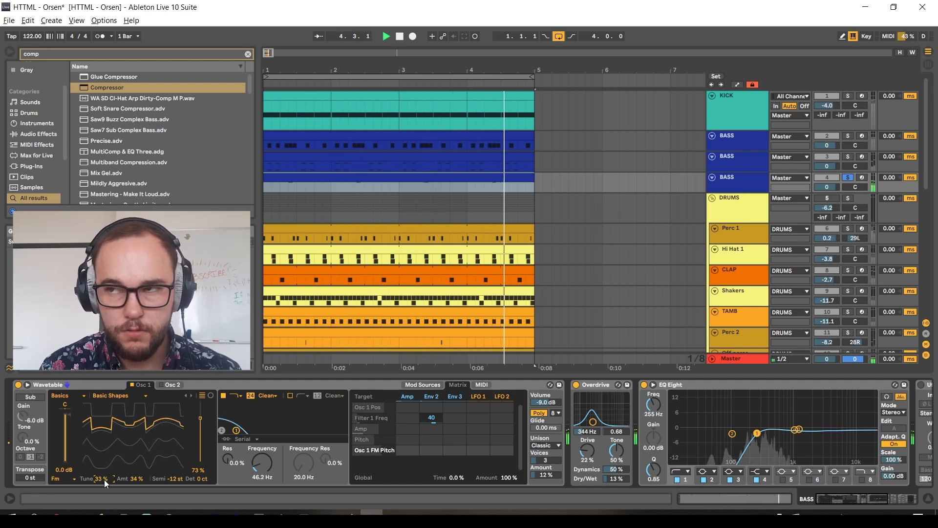
key(Down)
key(Down)
key(Down)
key(Down)
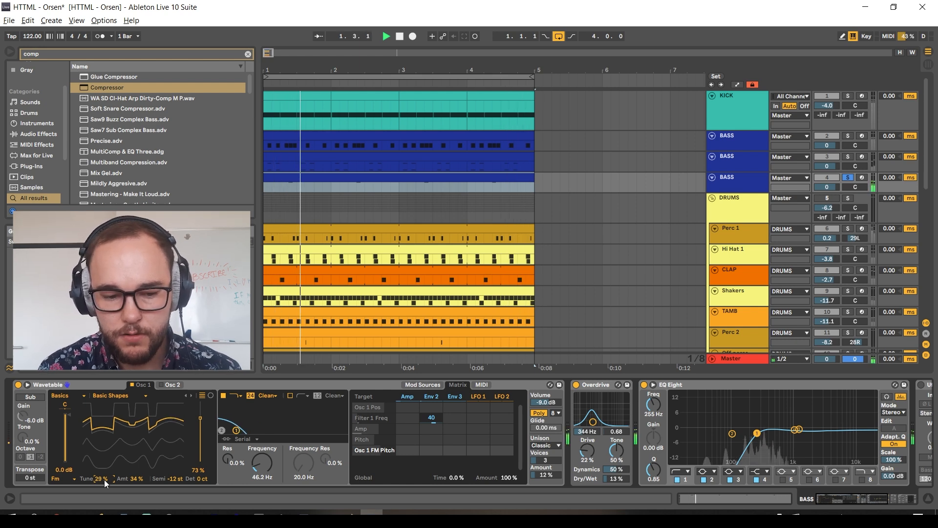
Raise Osc 1's FM amount to 51% and the Wavetable volume to -3.3 dB.
key(space)
drag(134, 479, 135, 466)
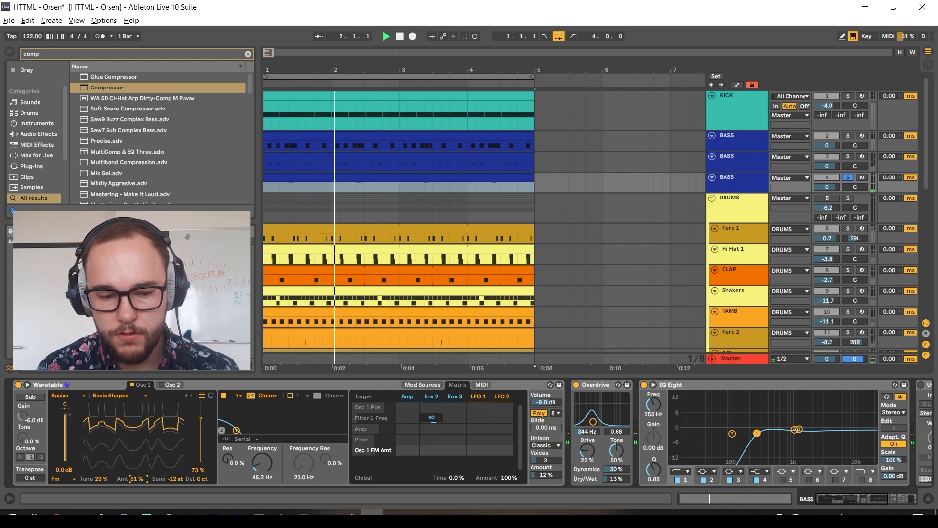
key(space)
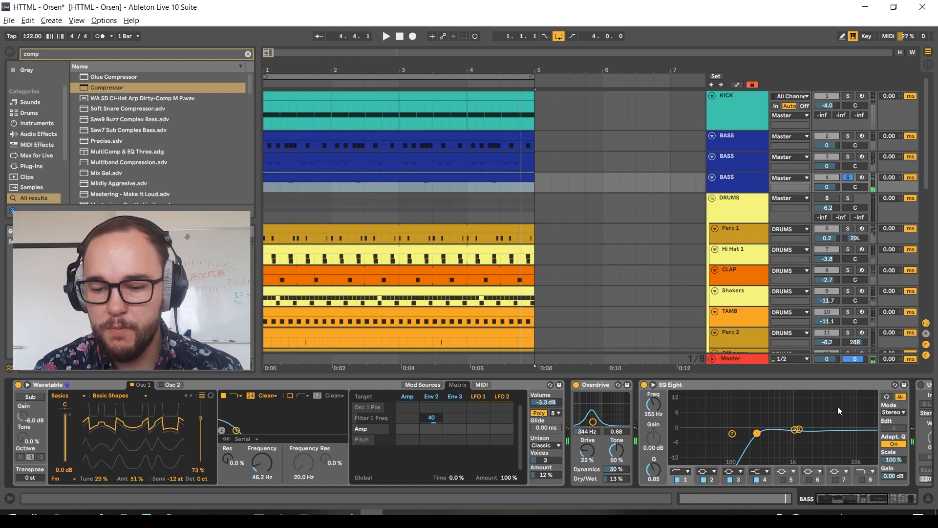
Find Reverb in the browser and add it between Utility and Compressor on the third BASS track.
scroll(831, 410, right, 1)
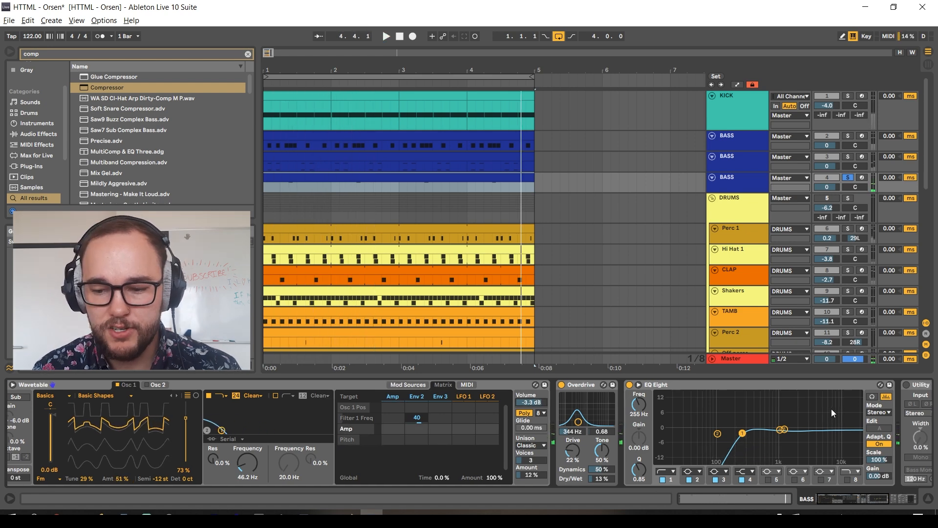
scroll(831, 408, right, 1)
key(ctrl+f)
text(rev)
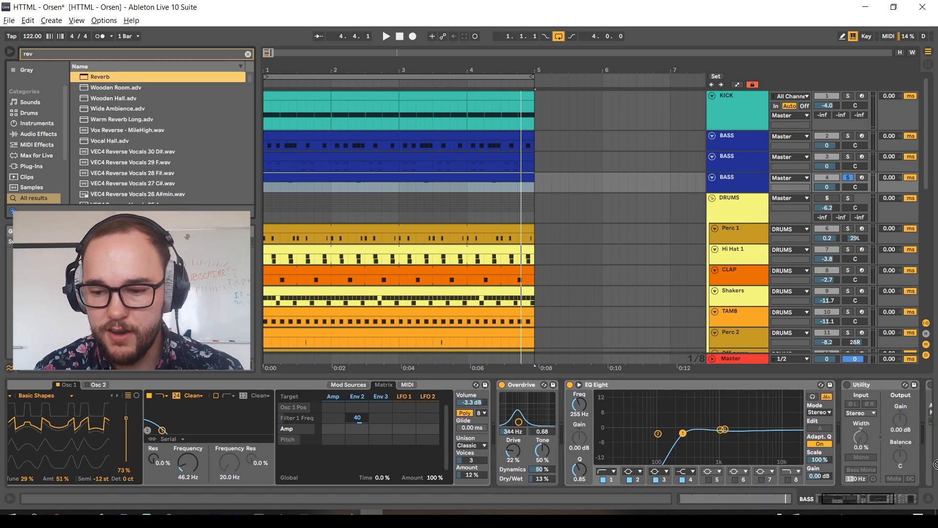
scroll(935, 462, right, 2)
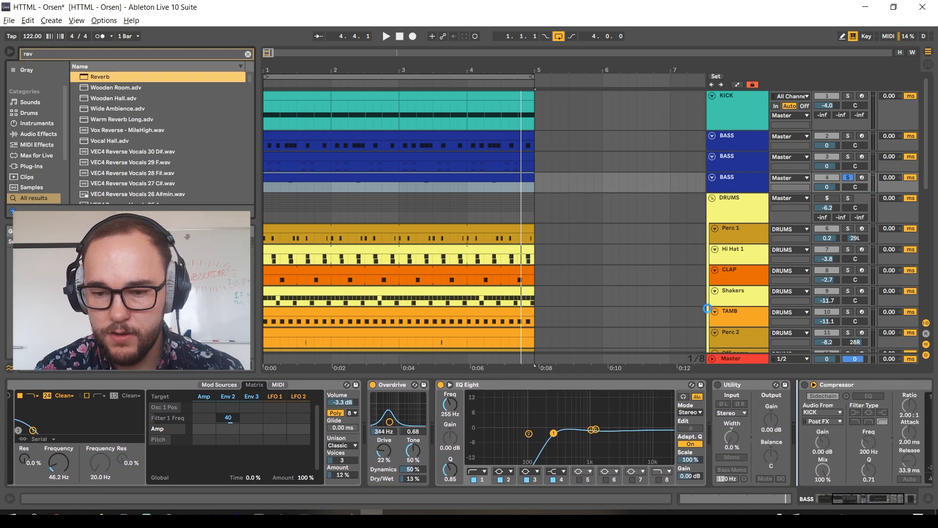
Remove Utility from the second BASS track's device chain and return to the Reverb on the third BASS track.
click(749, 163)
click(660, 384)
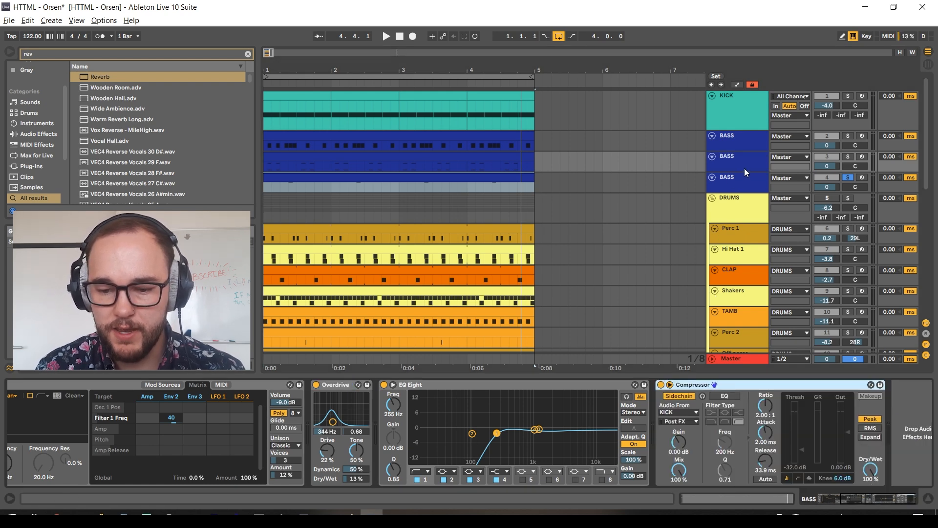
click(762, 184)
scroll(724, 439, right, 3)
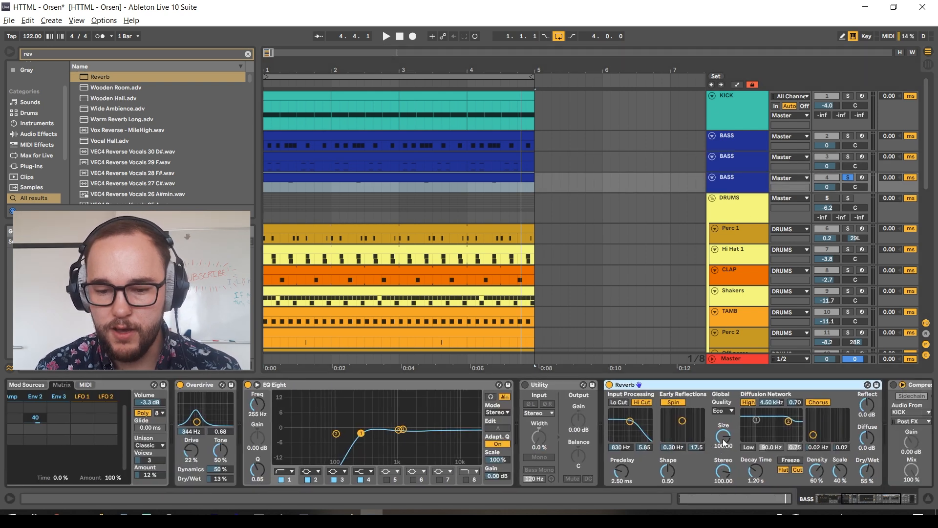
Replace Utility on the third BASS track with a second EQ Eight, found in the browser and placed between Reverb and Compressor.
click(535, 380)
key(Delete)
key(ctrl+f)
text(eq)
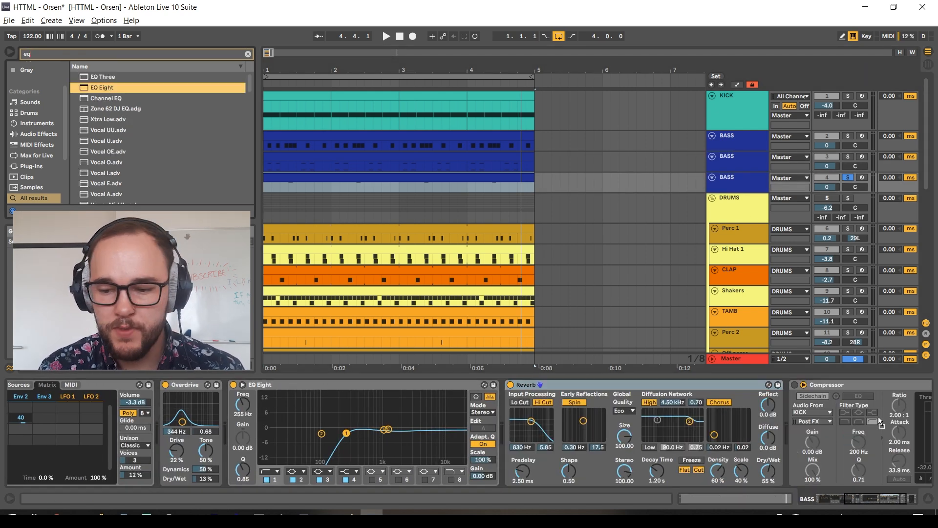
scroll(878, 422, right, 4)
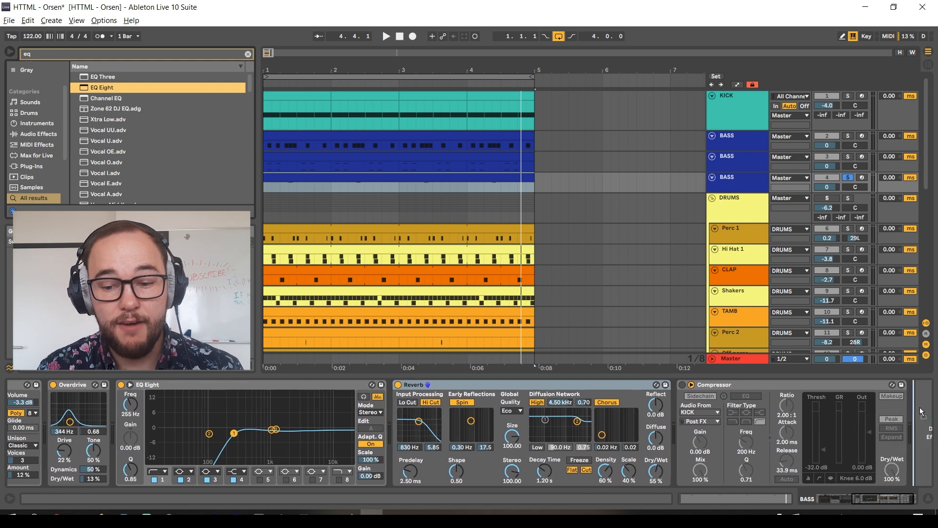
drag(701, 430, 698, 430)
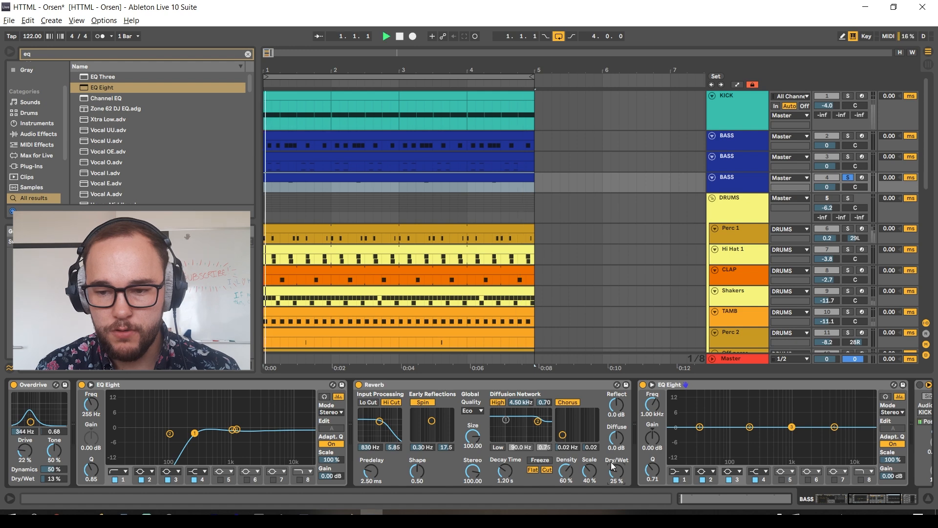
Set the Reverb's decay time to 932 ms and its dry/wet mix to 23%, and turn on its Lo Cut input filter.
drag(505, 471, 504, 481)
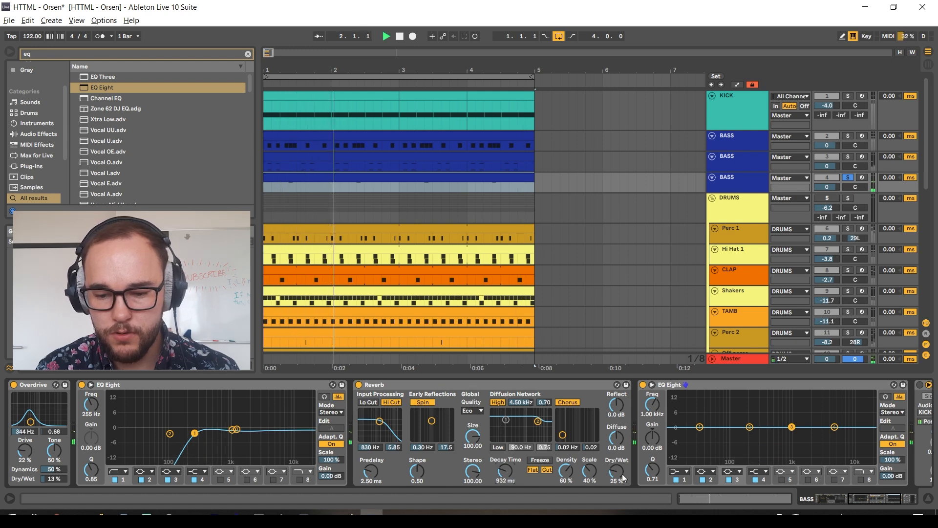
drag(619, 474, 619, 478)
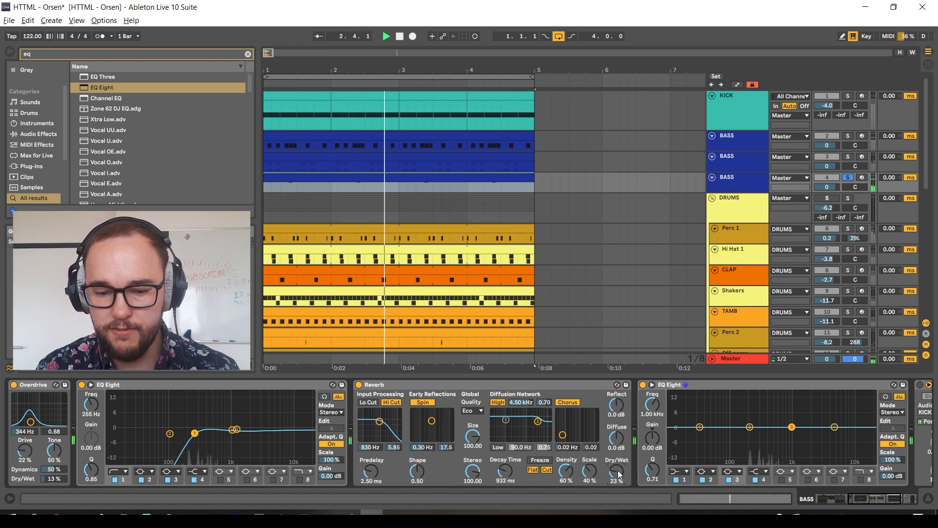
click(376, 403)
scroll(653, 443, down, 1)
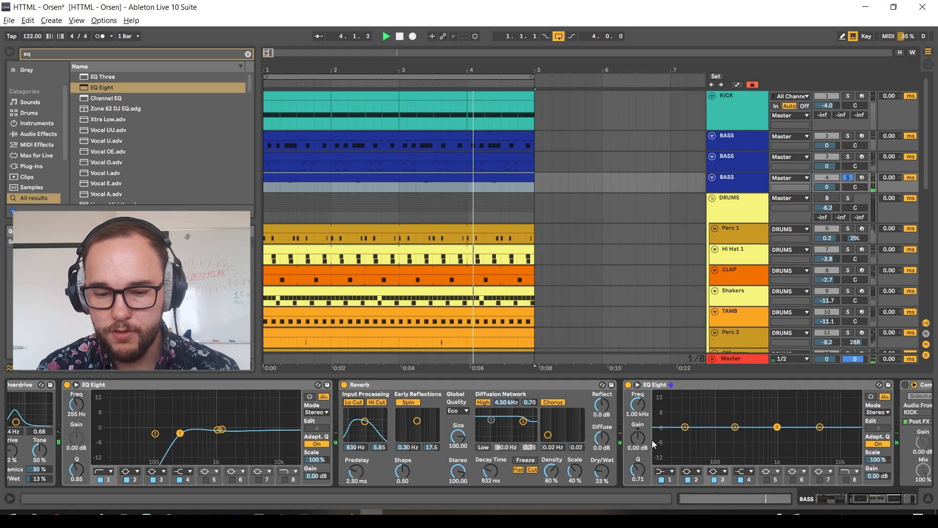
Switch the second EQ Eight to M/S mode and edit its side channel.
scroll(652, 440, down, 3)
click(758, 412)
click(756, 437)
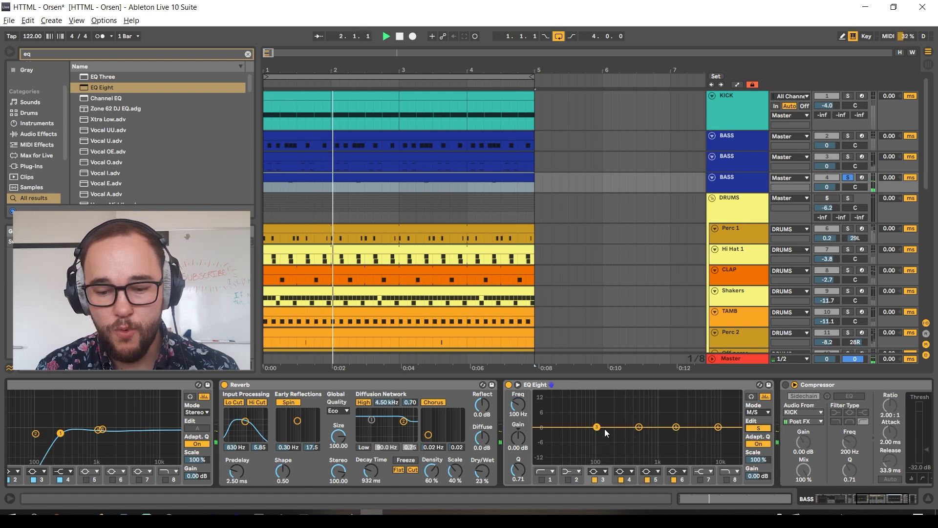
Shape the side signal with a band 1 low cut and a 5.33 dB boost at 1.90 kHz, and turn on the Compressor.
click(542, 479)
click(545, 470)
click(546, 415)
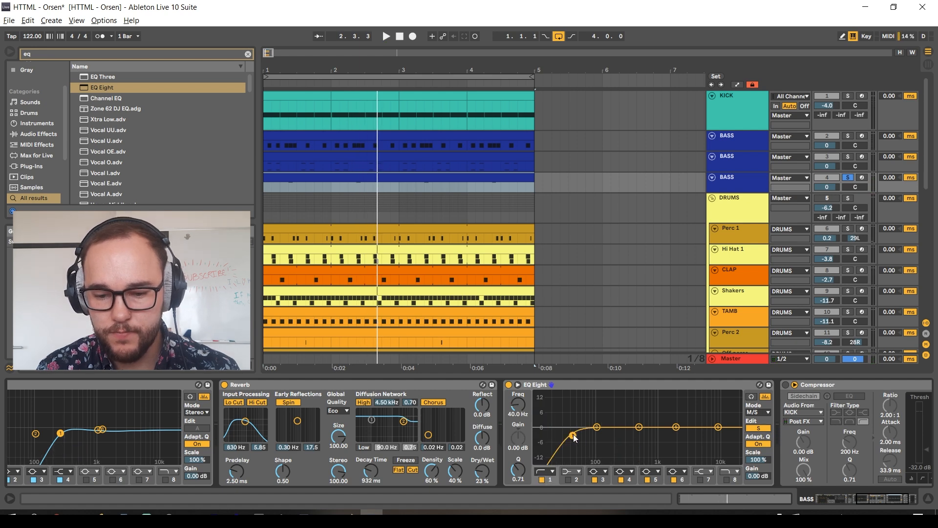
drag(604, 436, 671, 419)
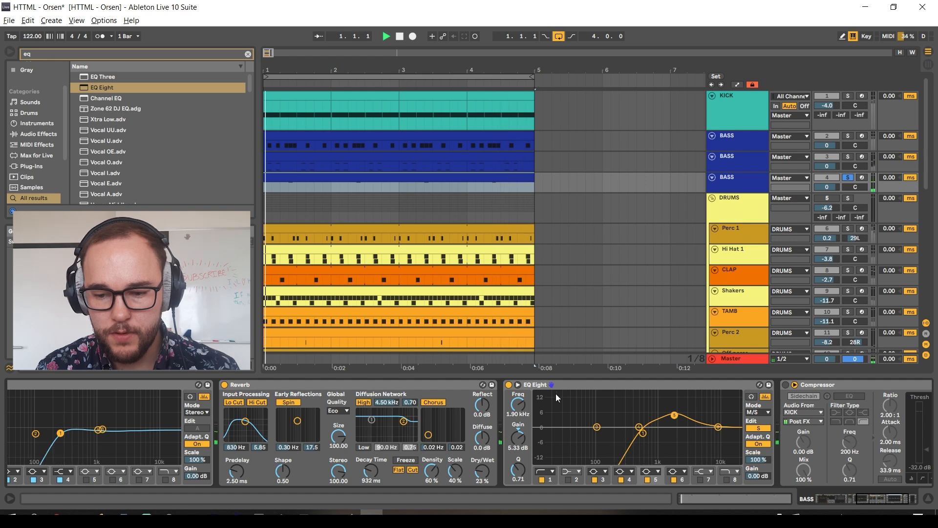
click(786, 385)
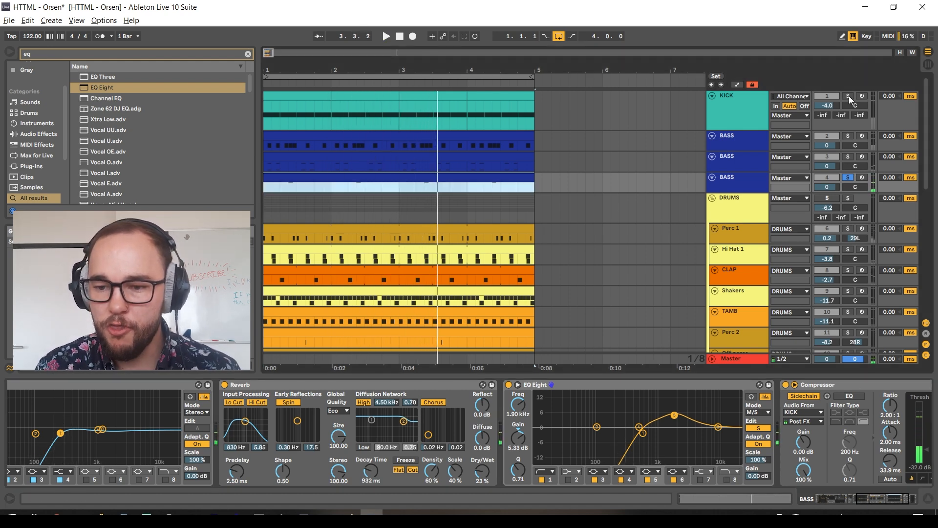
Solo the KICK track and group the three BASS tracks together.
click(848, 95)
click(748, 139)
shift+click(743, 178)
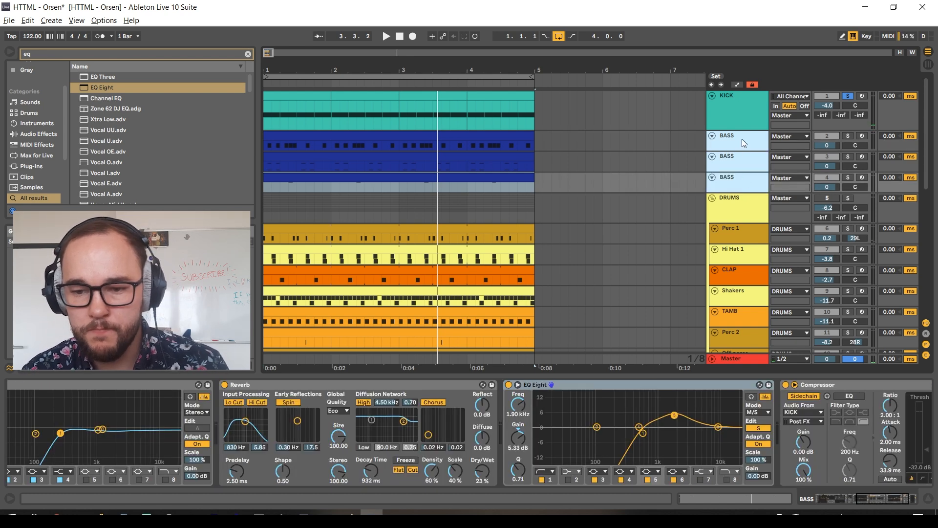
key(ctrl+g)
key(ctrl+r)
text(COmp)
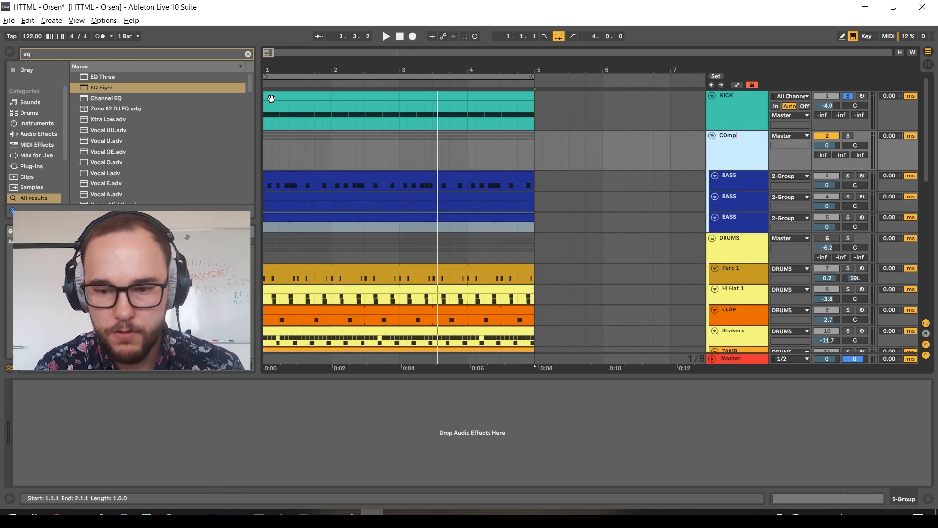
key(Escape)
key(ctrl+f)
text(BA)
Rename the new group track bBASS.
click(731, 154)
key(ctrl+r)
text(bBASS)
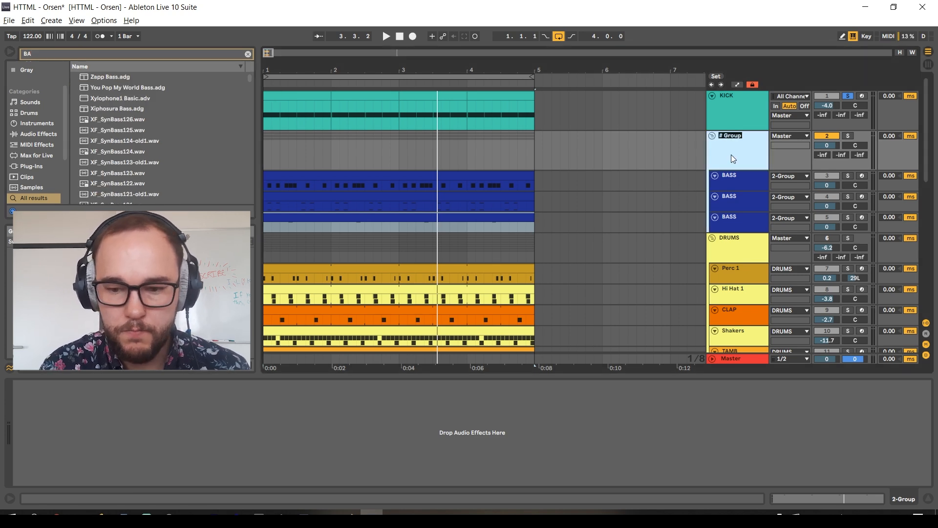
key(Return)
Find Compressor in the browser and add it to the bass group track.
key(ctrl+f)
text(comp)
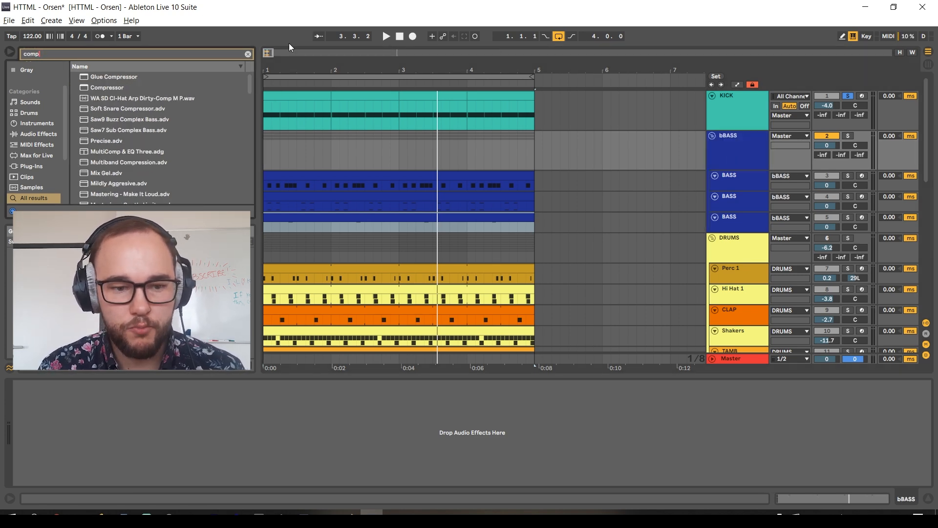
drag(126, 88, 735, 153)
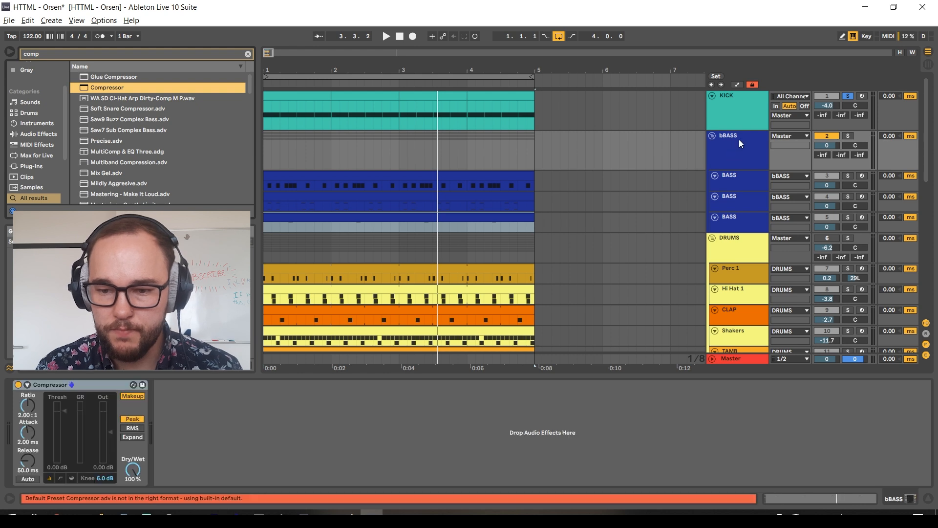
Rename the bass group track BASS.
click(739, 140)
key(ctrl+r)
text(BASS)
key(Return)
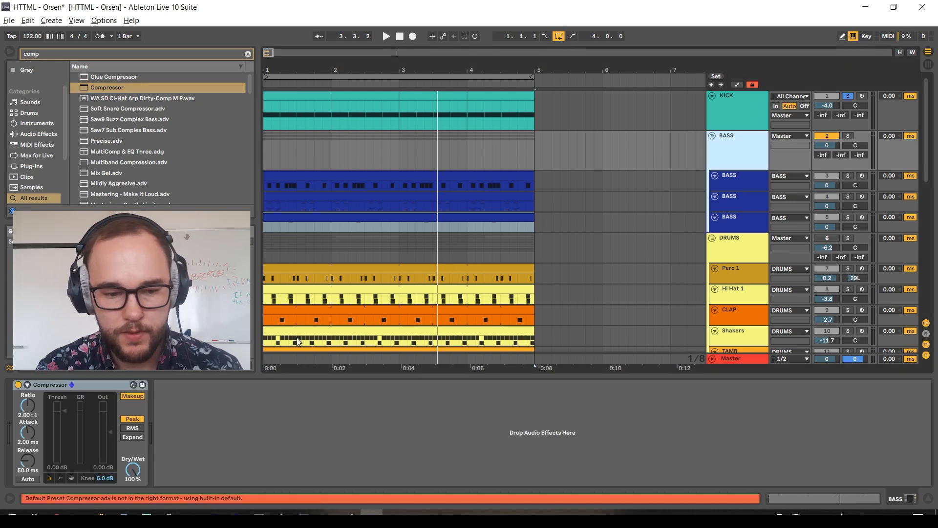
Play the soloed kick and BASS group, setting the group Compressor's threshold to -32.0 dB, attack to 28.3 ms and output to 2.50 dB.
key(space)
click(847, 136)
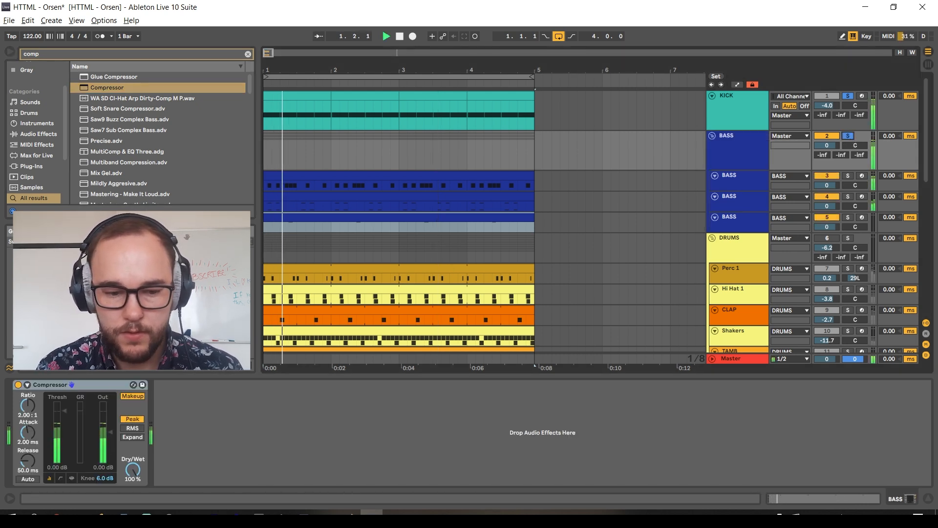
drag(58, 410, 104, 454)
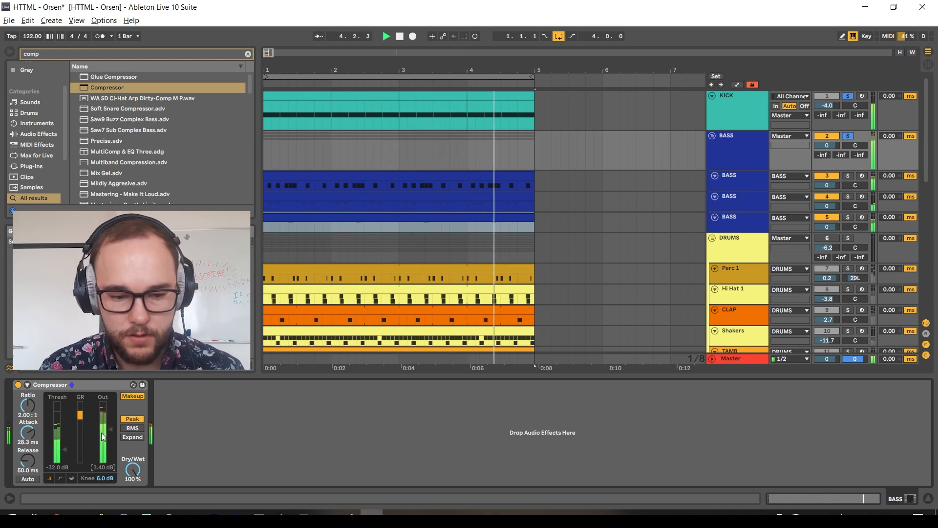
drag(96, 468, 96, 473)
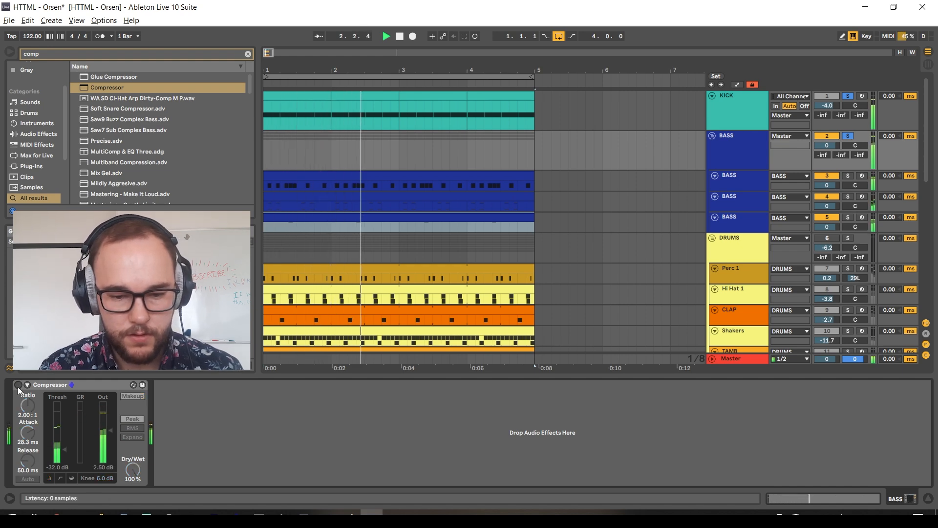
Solo the first BASS track inside the group and turn its volume down slightly.
click(847, 175)
drag(834, 185, 834, 188)
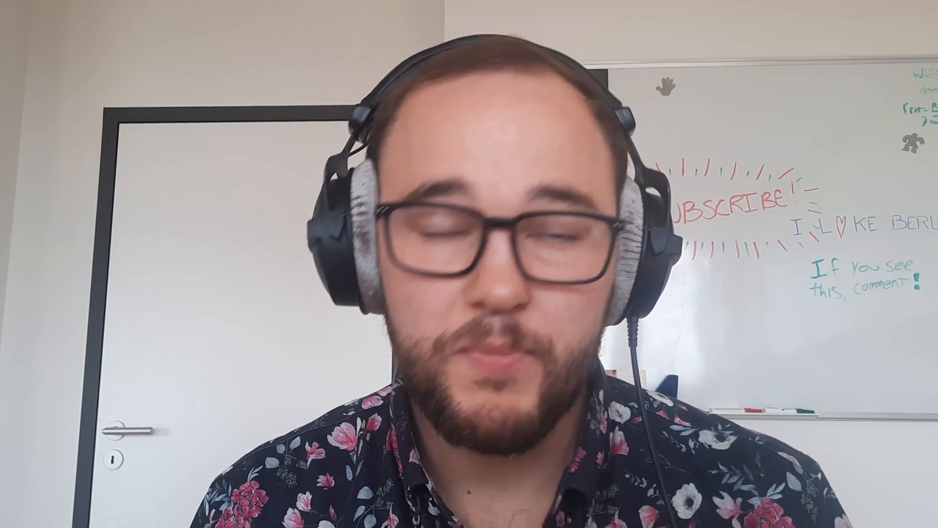
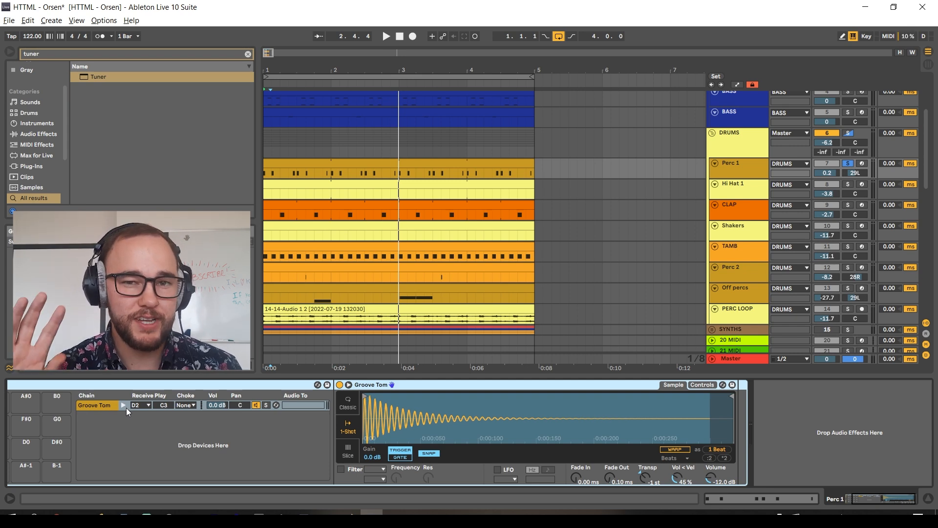
Find Tuner in the browser and add it after the drum rack on the Perc 1 track.
key(ctrl+f)
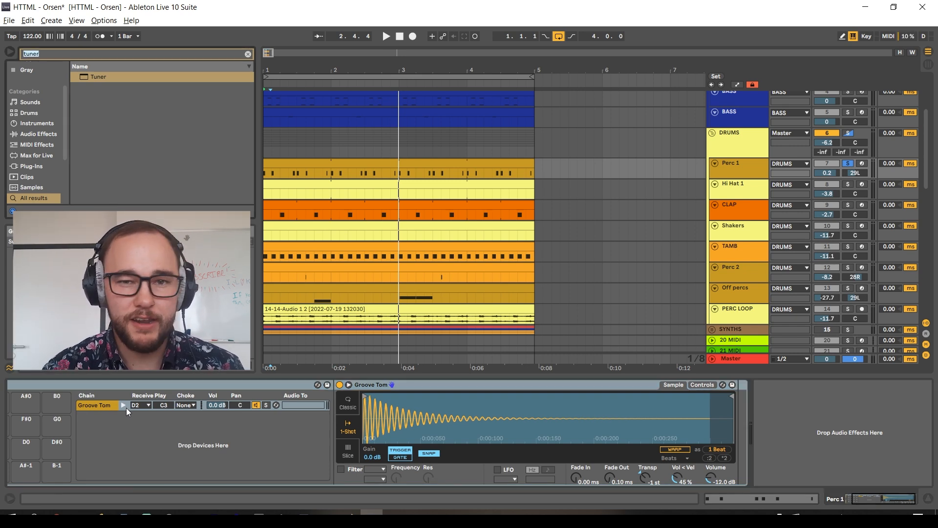
text(tuner)
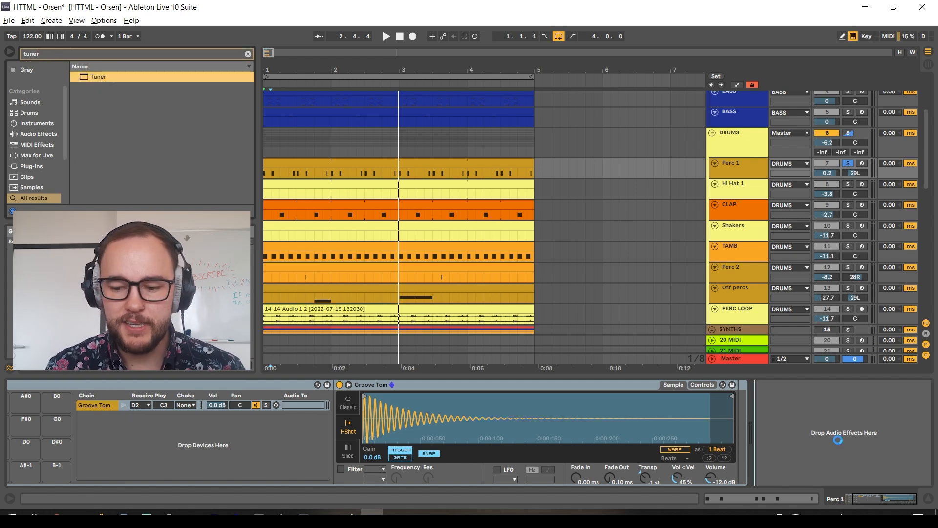
key(Return)
Compare Groove Tom's pitch on the Tuner at 0 st transposition and one semitone lower.
double_click(643, 480)
key(space)
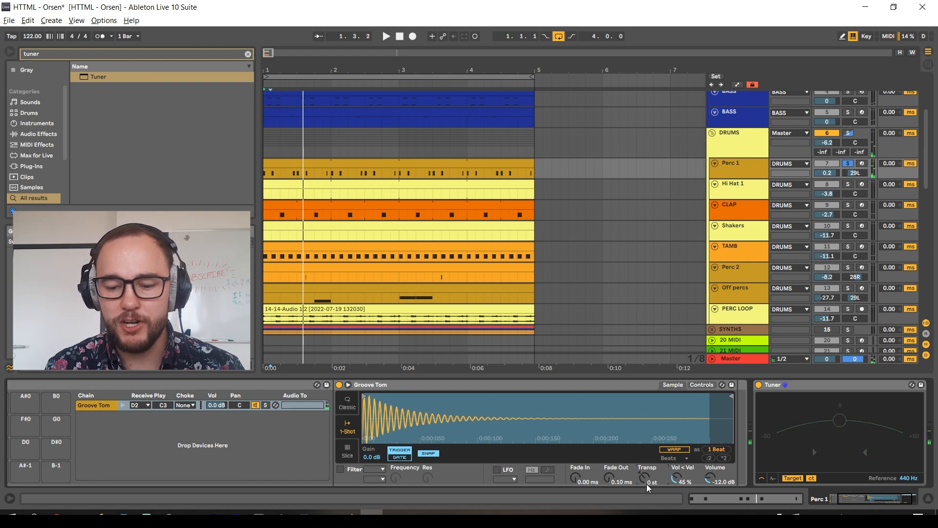
key(Down)
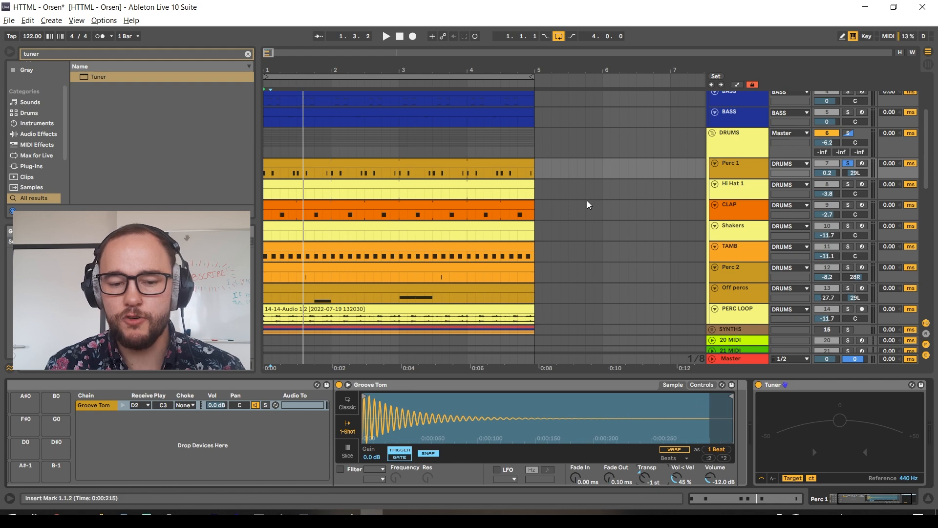
key(space)
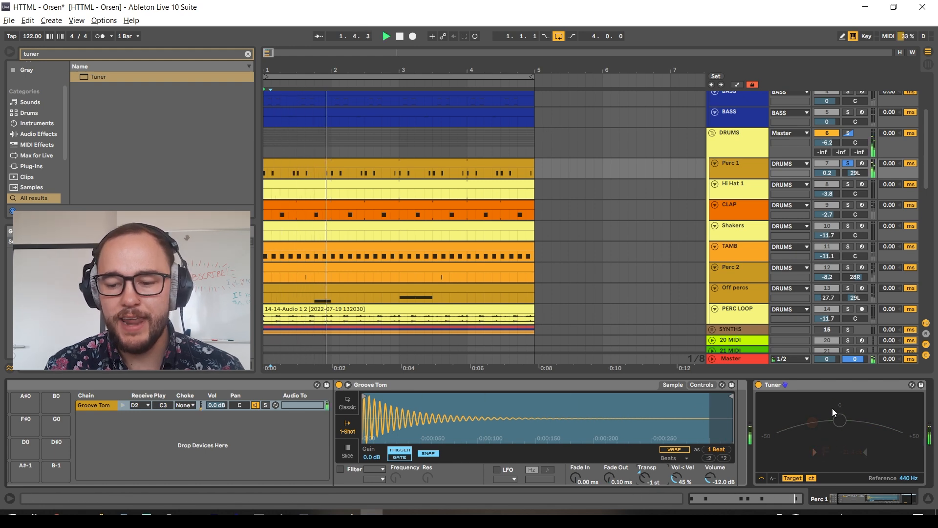
Stop playback and remove the Tuner from the Perc 1 track.
click(839, 386)
key(space)
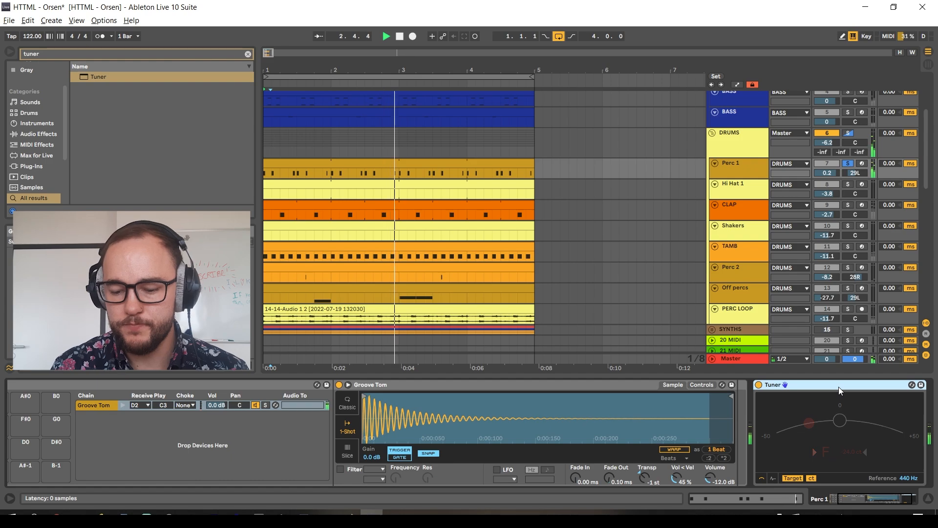
key(Delete)
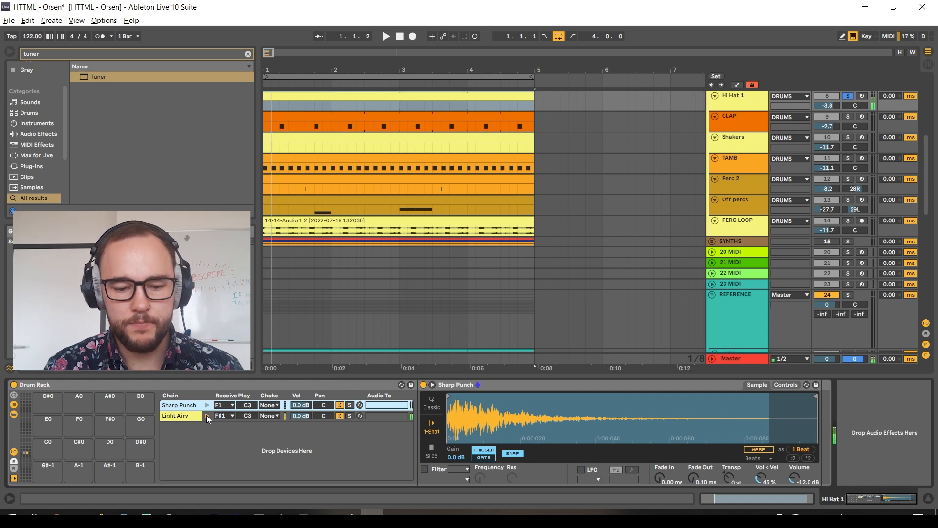
Audition the Light Airy and Sharp Punch samples in the Hi Hat 1 drum rack.
click(206, 416)
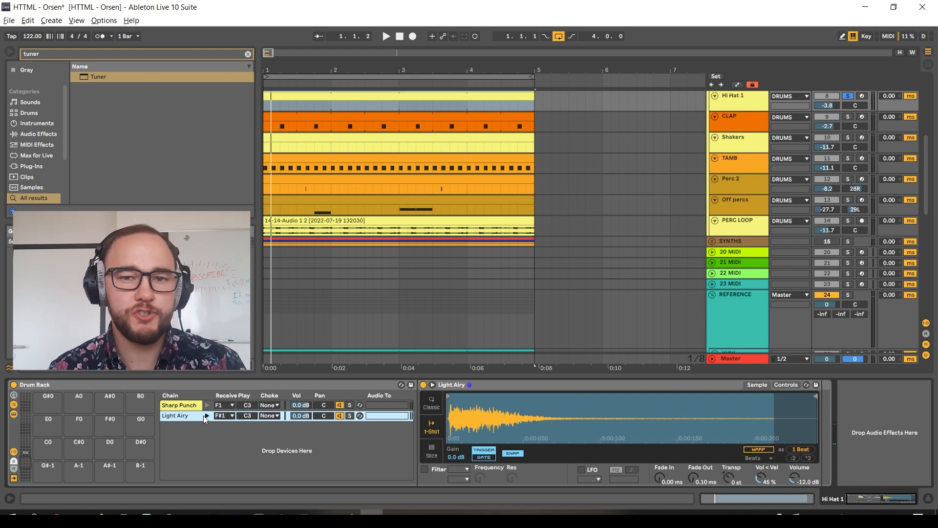
click(205, 405)
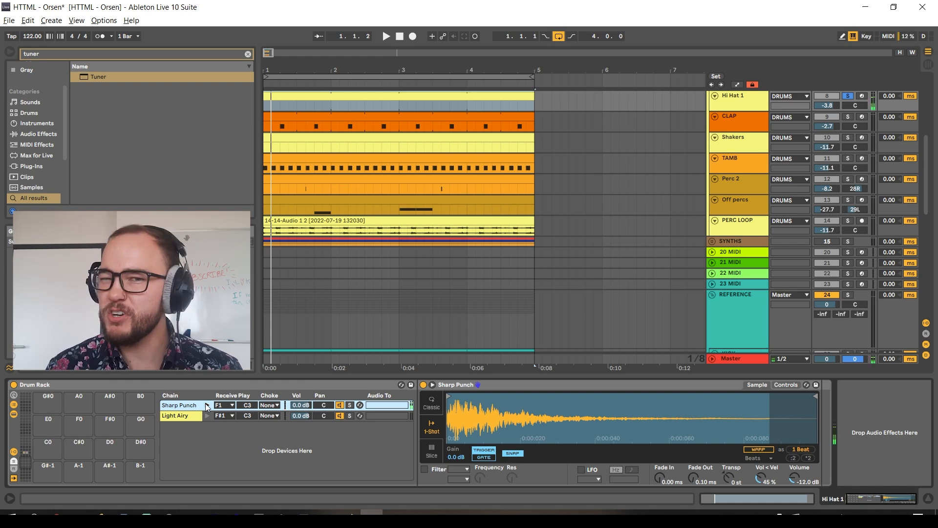
click(208, 416)
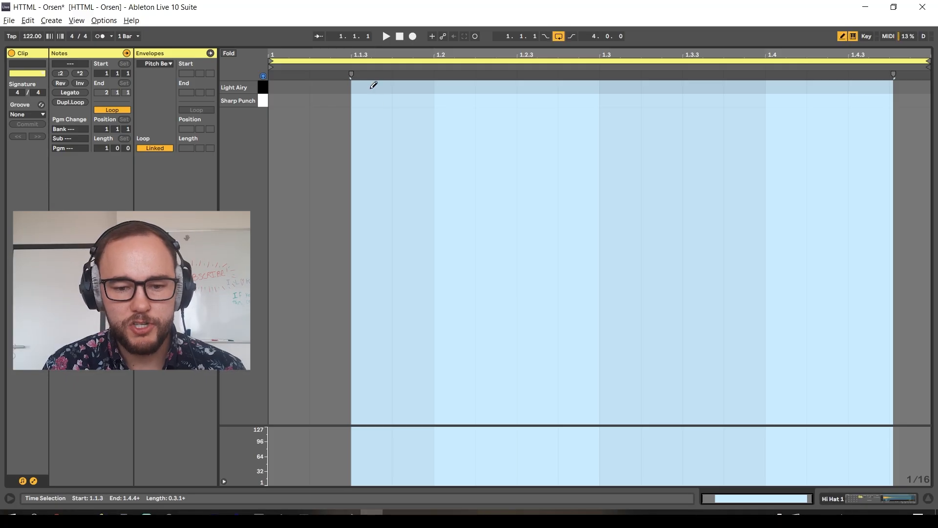
Draw paired Light Airy and Sharp Punch notes at 1.1.3, 1.2.3, 1.3.3 and 1.4.3 in the Hi Hat 1 clip and listen to them.
click(371, 88)
click(527, 87)
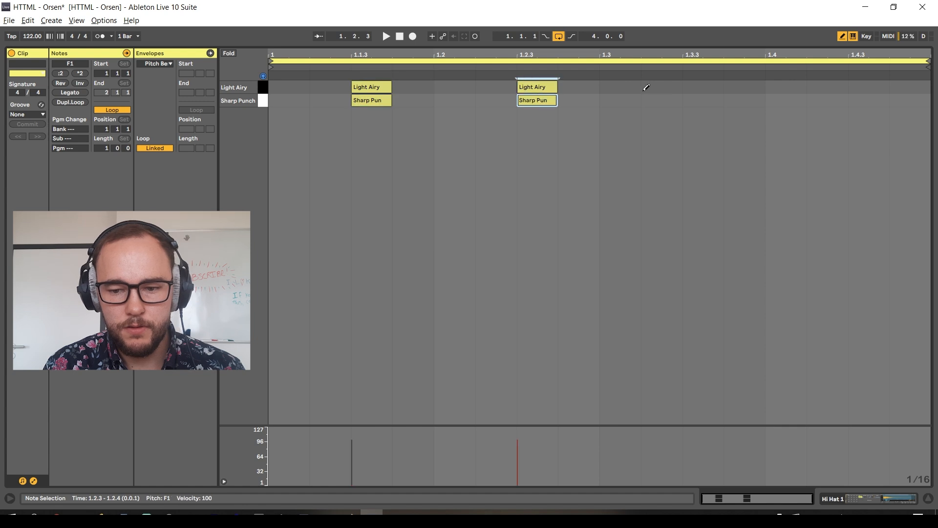
click(693, 87)
click(852, 88)
click(864, 100)
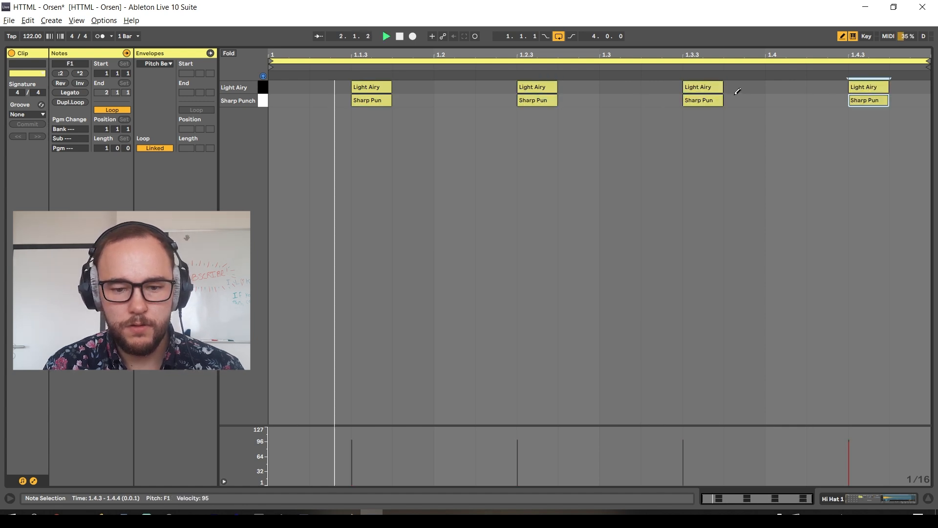
key(space)
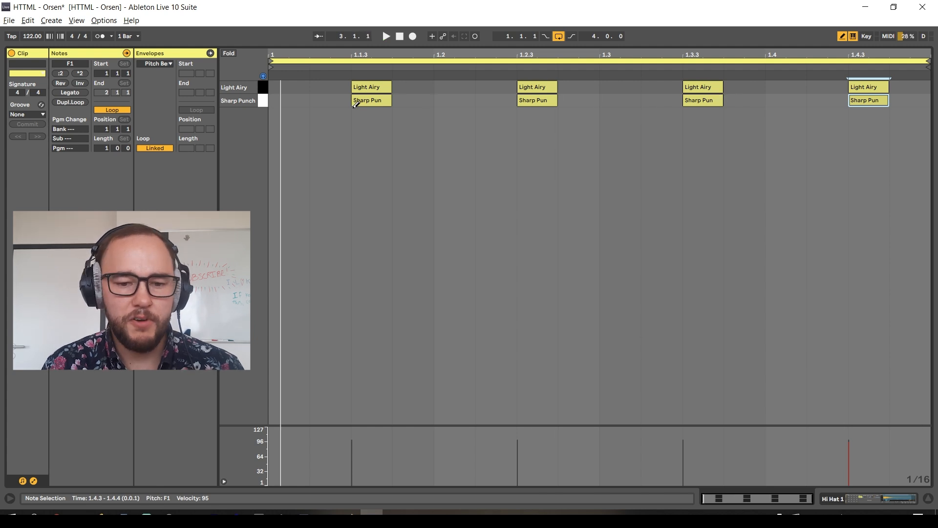
Nudge the first Sharp Punch note slightly behind the Light Airy note at 1.1.3, off the grid.
scroll(345, 105, up, 6)
key(b)
drag(386, 99, 394, 99)
scroll(392, 100, down, 4)
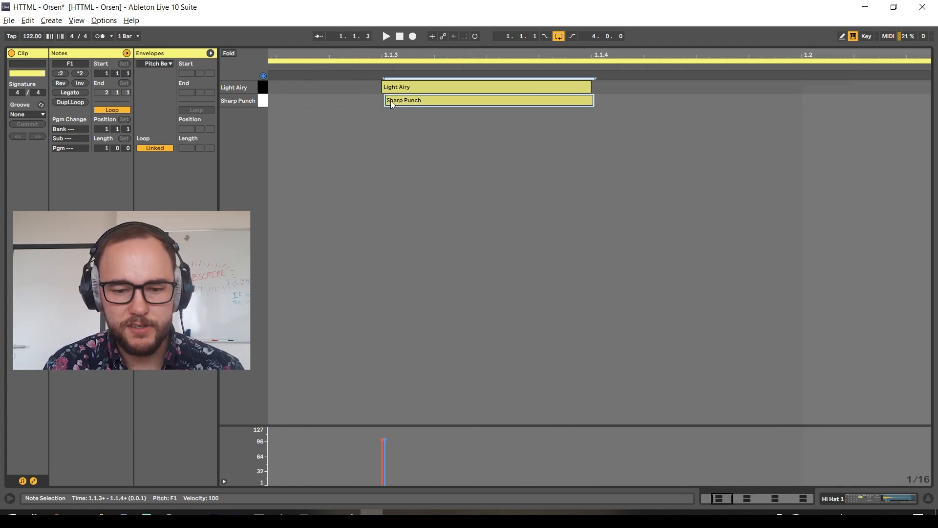
Nudge the Light Airy note at 1.2.3 slightly ahead of the grid and the Sharp Punch note at 1.3.3 slightly behind it.
scroll(649, 108, right, 3)
scroll(684, 93, up, 4)
click(769, 84)
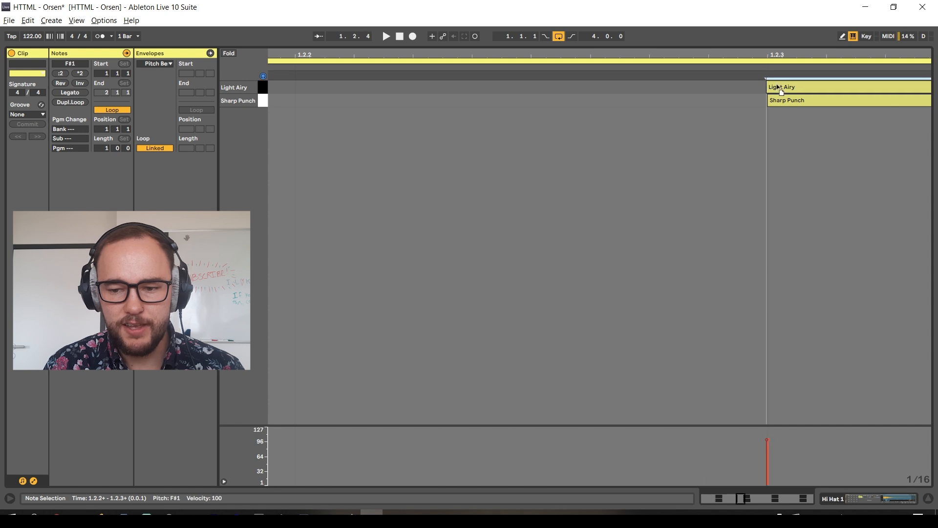
scroll(690, 115, down, 4)
scroll(691, 95, up, 4)
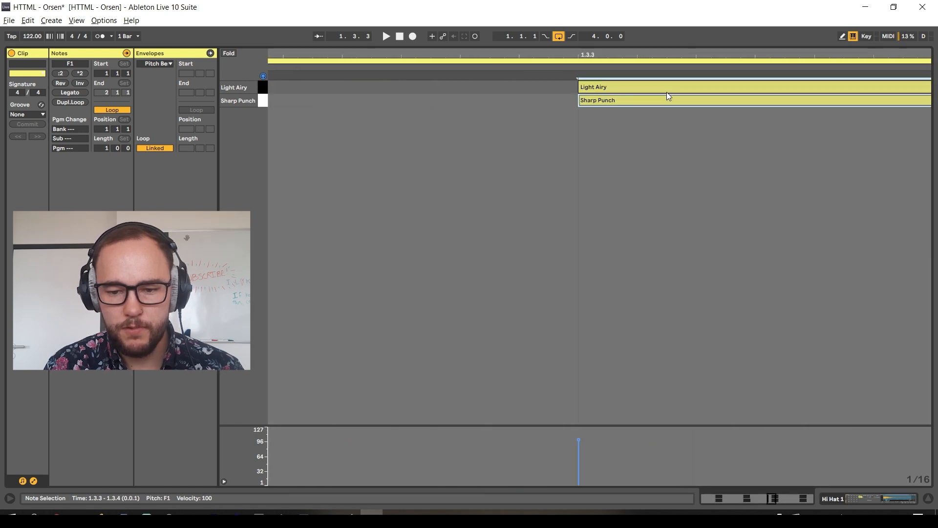
click(668, 98)
scroll(670, 98, down, 4)
scroll(851, 94, up, 4)
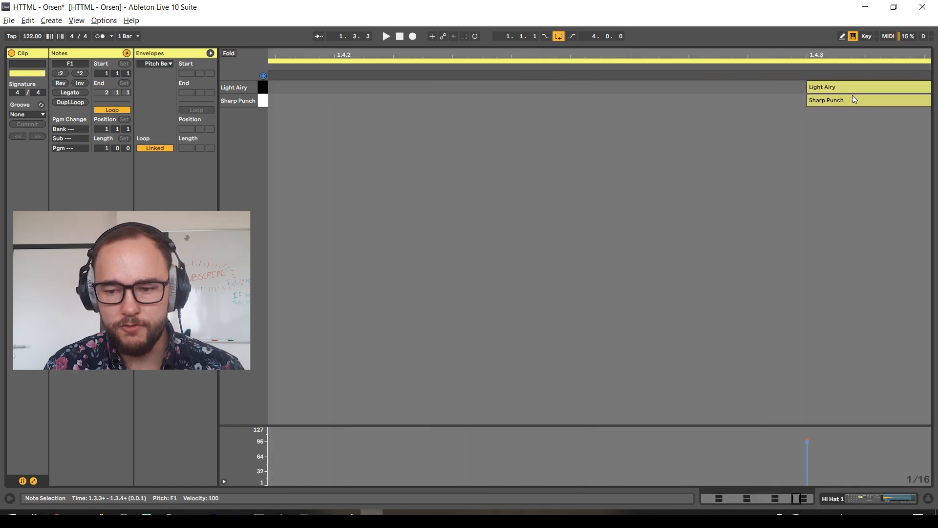
Shift both notes at 1.4.3 slightly early, with Sharp Punch ahead of Light Airy, and listen to the result.
key(ctrl+z)
drag(843, 101, 825, 107)
click(829, 92)
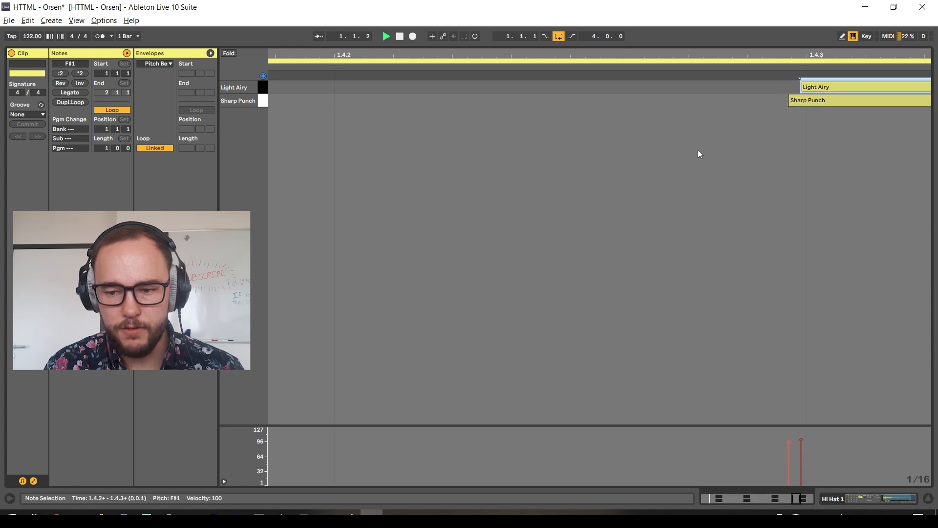
scroll(698, 154, down, 4)
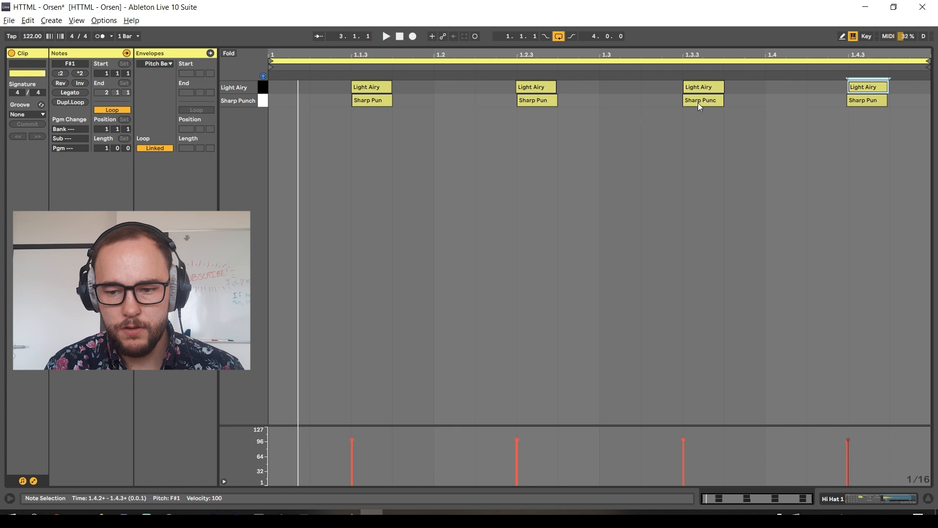
Move the Light Airy note at 1.2.3 further ahead of the Sharp Punch note and listen to the pattern.
scroll(698, 102, up, 5)
drag(583, 101, 509, 87)
key(space)
scroll(359, 125, down, 5)
scroll(521, 91, up, 5)
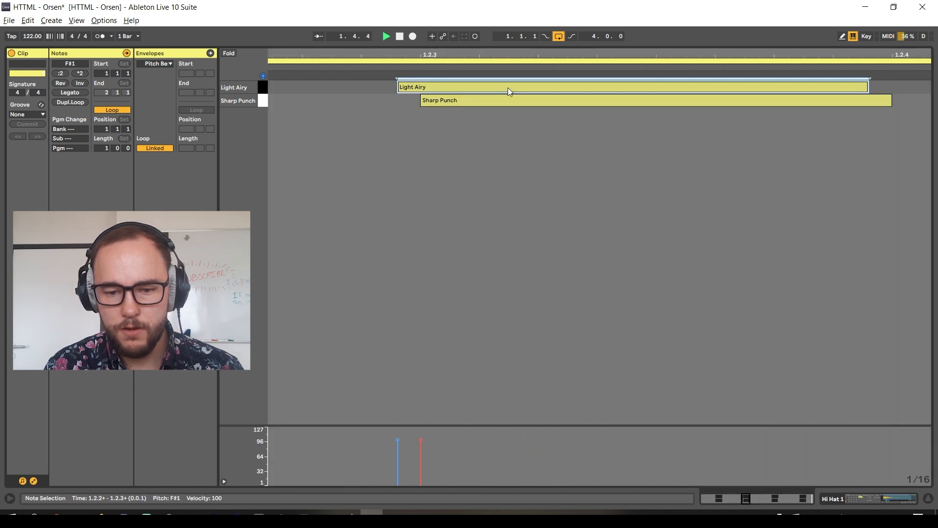
scroll(480, 177, down, 5)
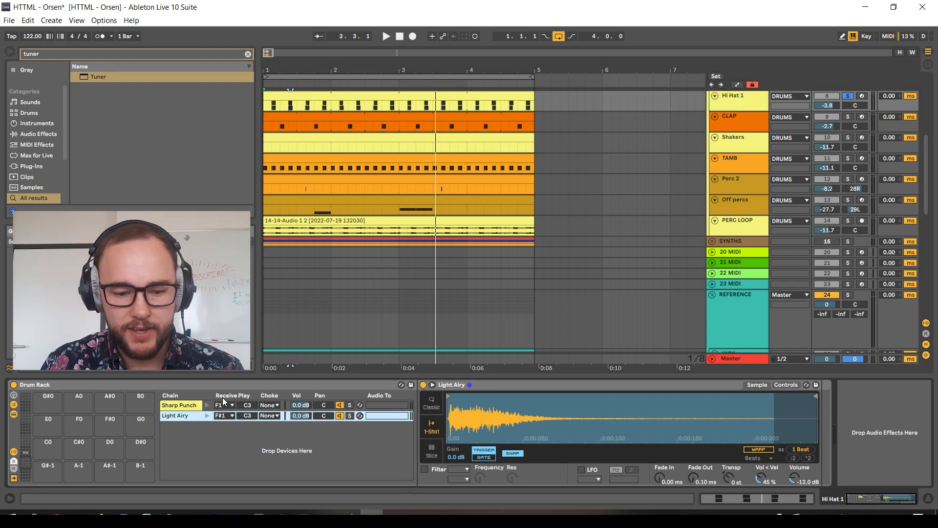
Audition the Sharp Punch and Light Airy layers in the Hi Hat 1 drum rack and clear the browser search.
click(222, 402)
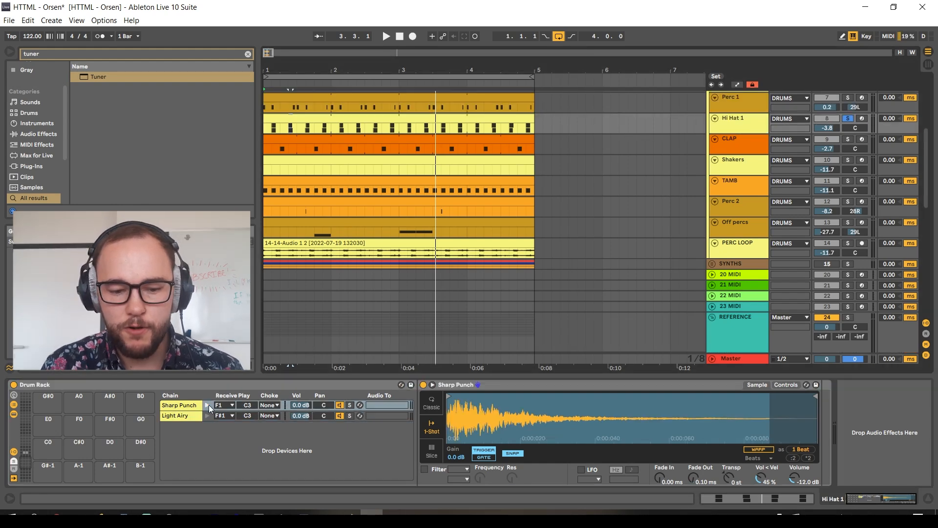
click(183, 404)
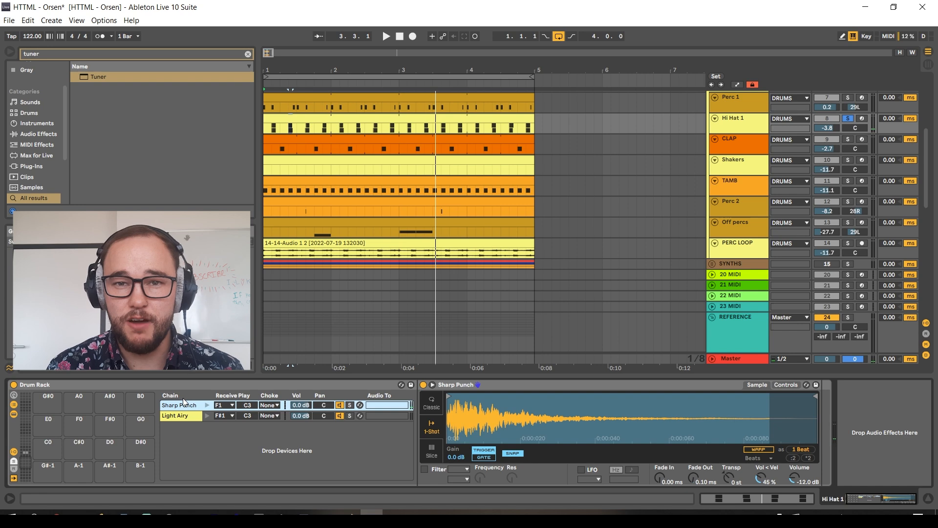
key(Escape)
click(204, 416)
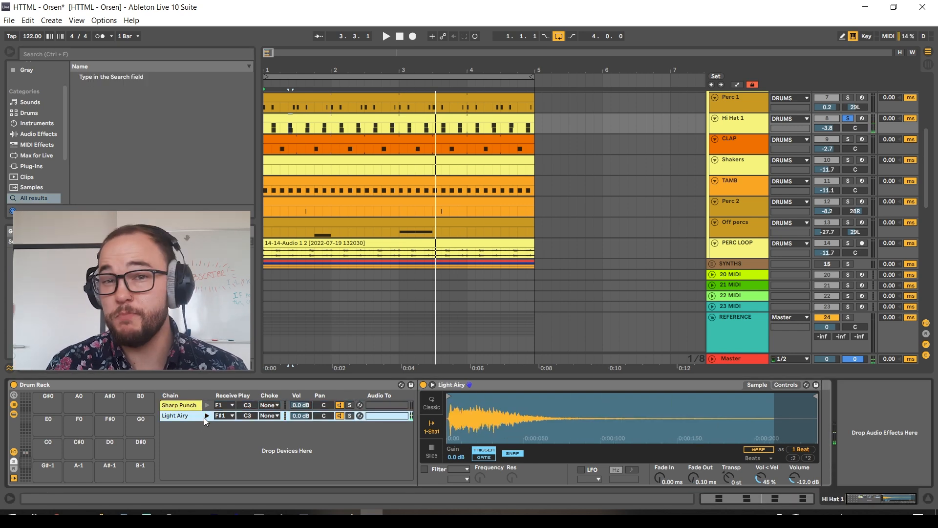
Search the browser for "wider" and add the Wider plug-in to the Light Airy chain.
key(ctrl+f)
text(wid)
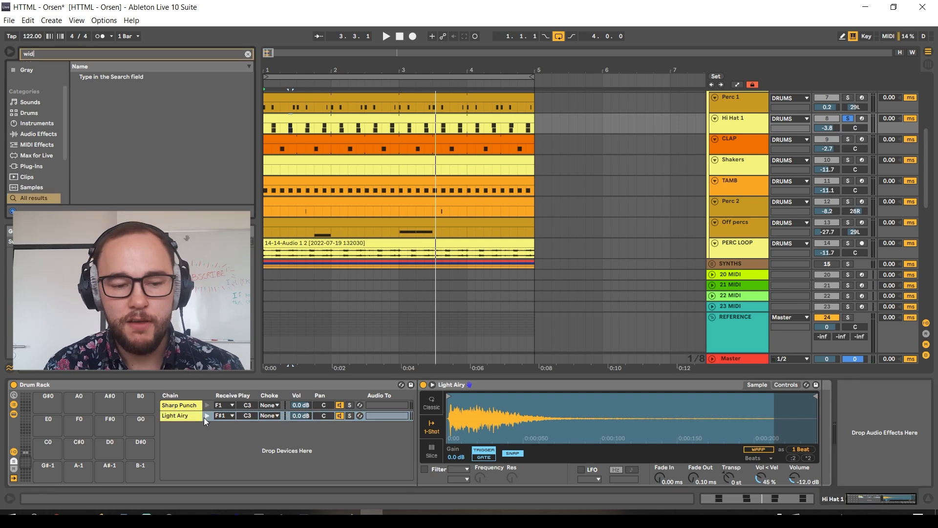
text(er)
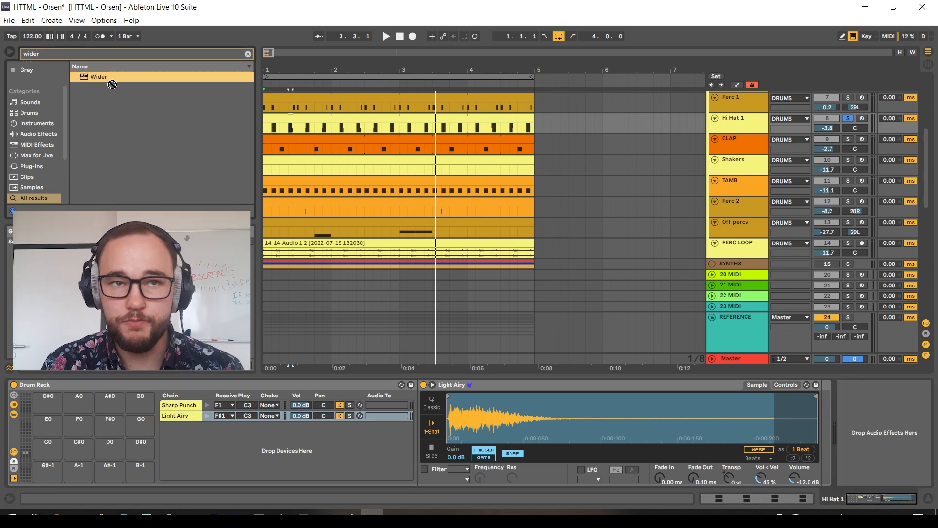
drag(112, 84, 177, 416)
drag(203, 54, 323, 88)
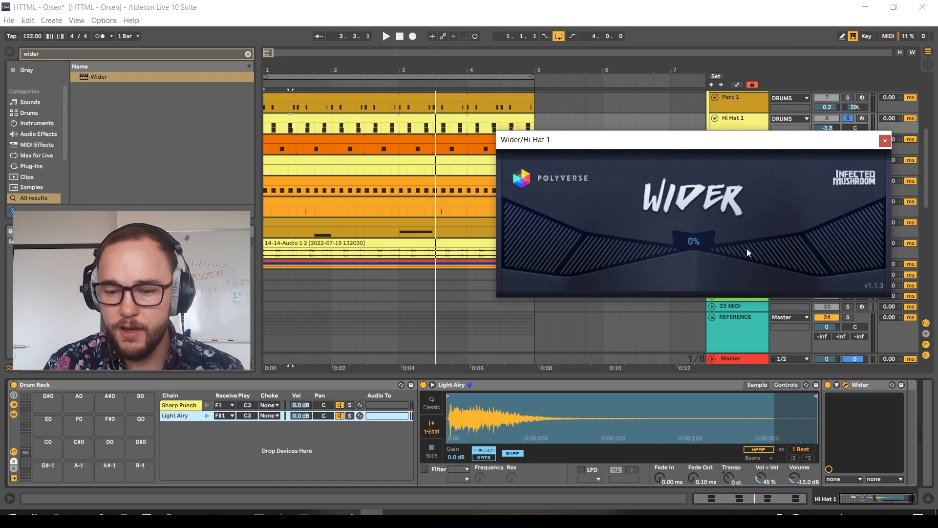
Solo the Light Airy chain, set Wider to 187% during playback, and close the plug-in window.
click(350, 416)
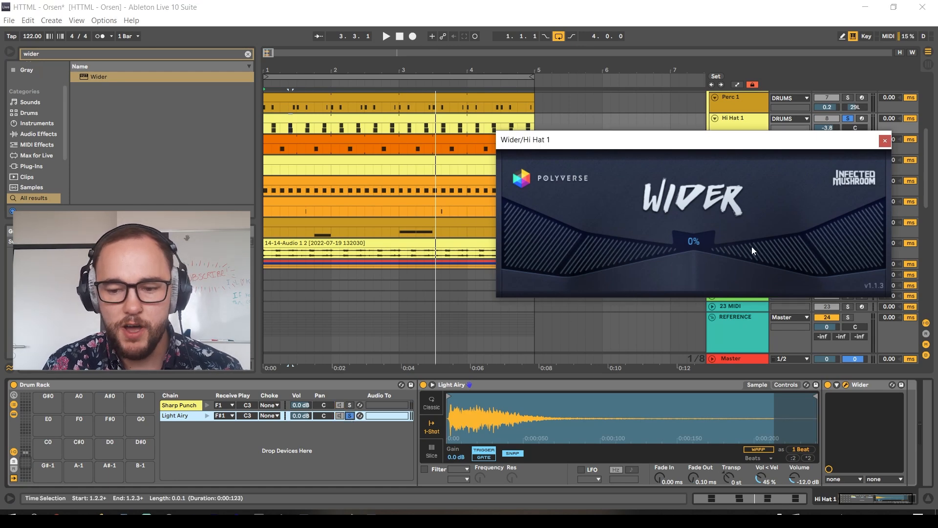
key(space)
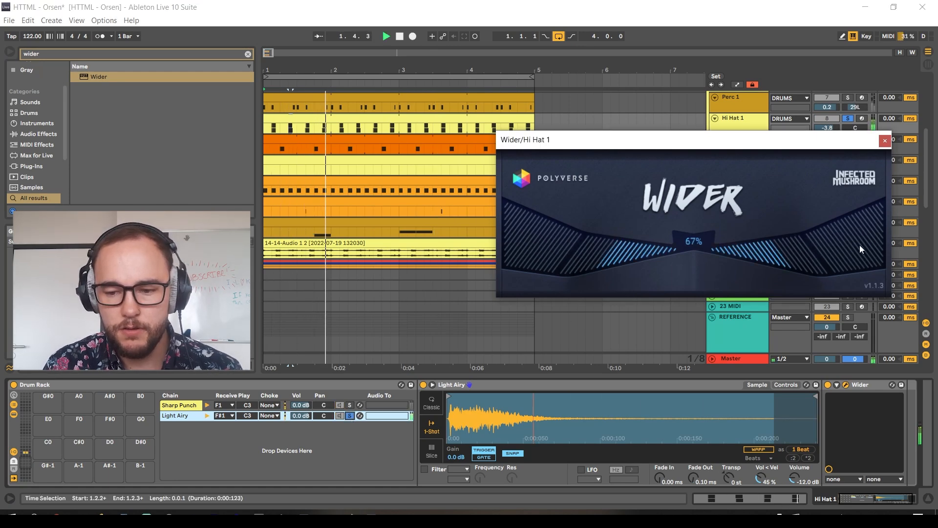
drag(859, 245, 838, 244)
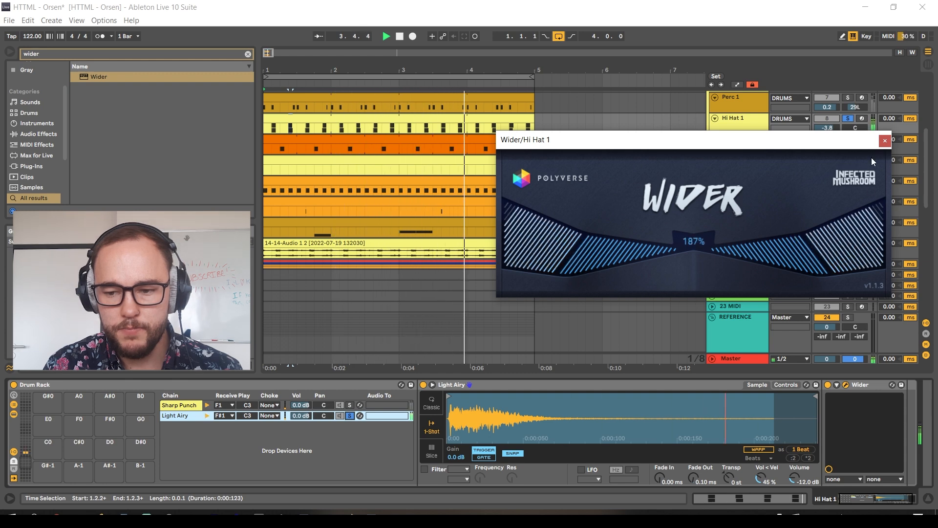
key(space)
click(886, 140)
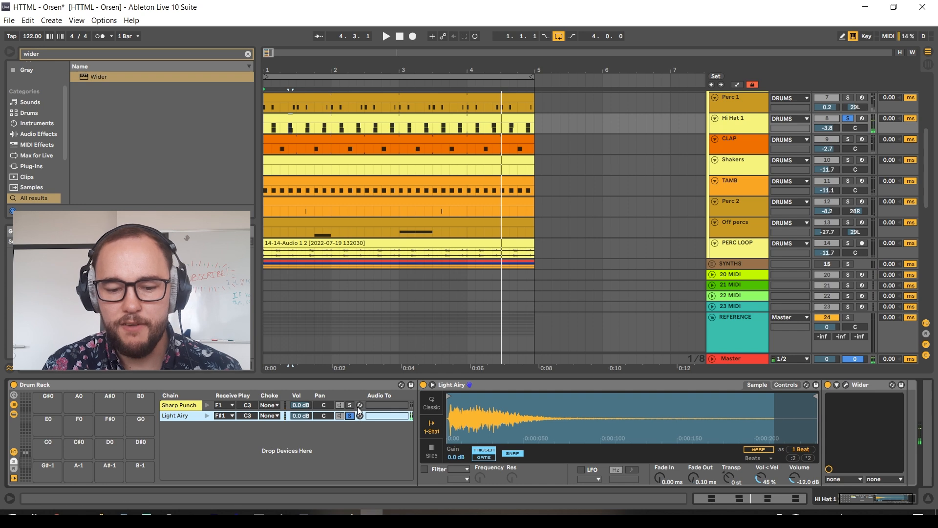
Solo the Sharp Punch chain during playback to compare the layers, and return both chains to unsoloed playback.
click(350, 405)
key(space)
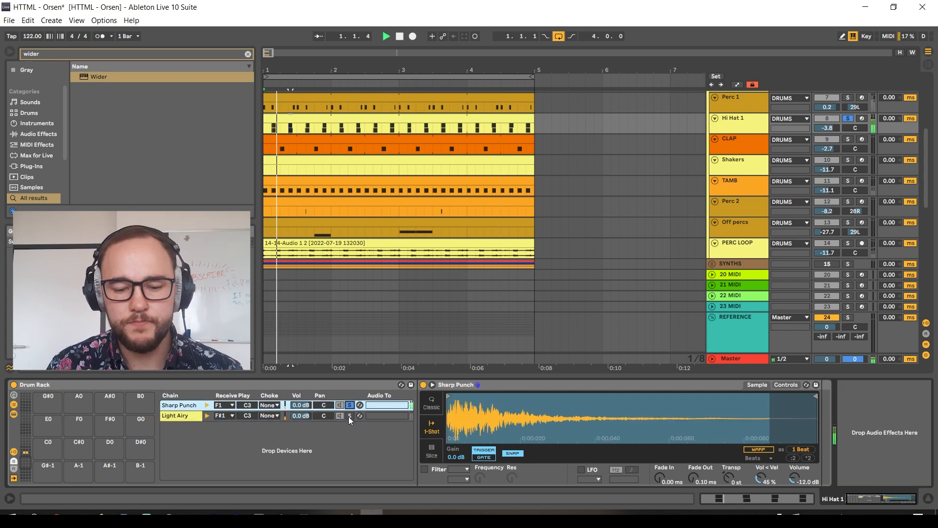
click(350, 415)
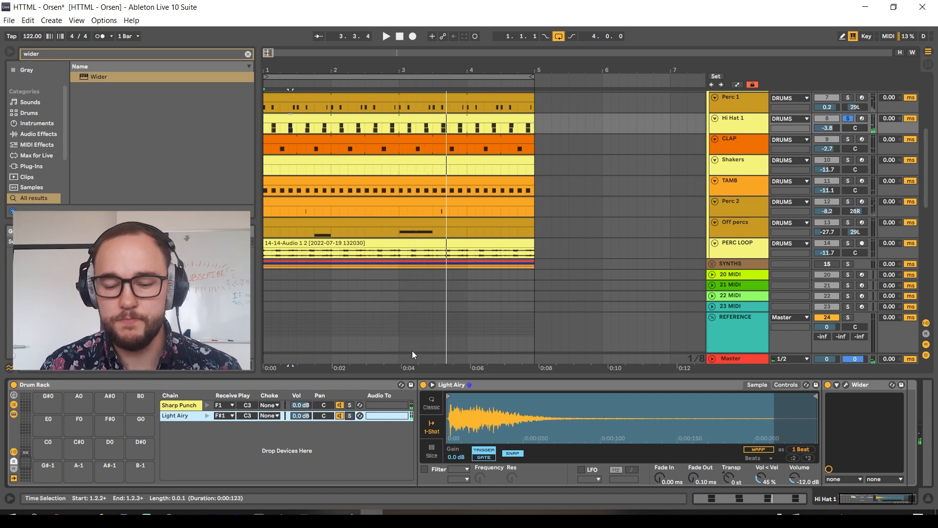
Add EQ Eight after Wider on the Light Airy chain and set band 1 as a low cut at 1.19 kHz.
key(ctrl+f)
text(eq)
drag(102, 89, 849, 437)
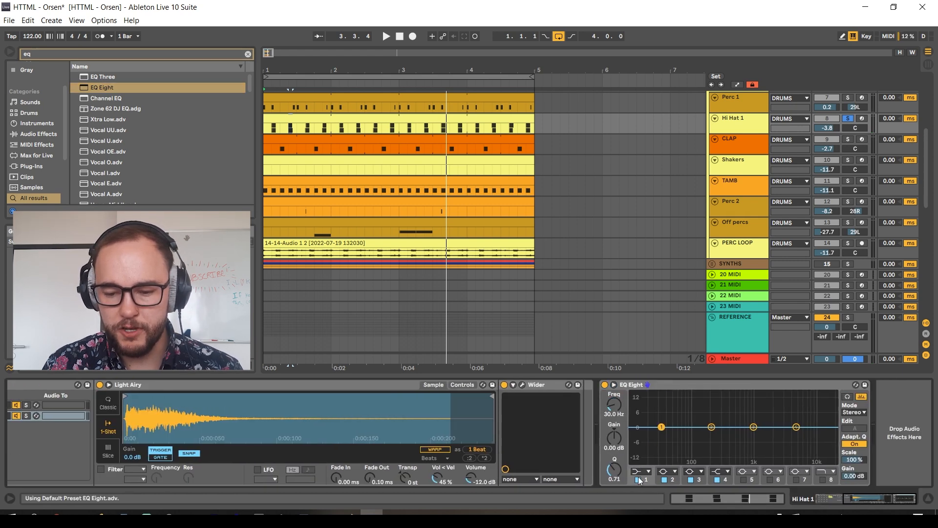
click(641, 427)
key(space)
drag(661, 427, 758, 434)
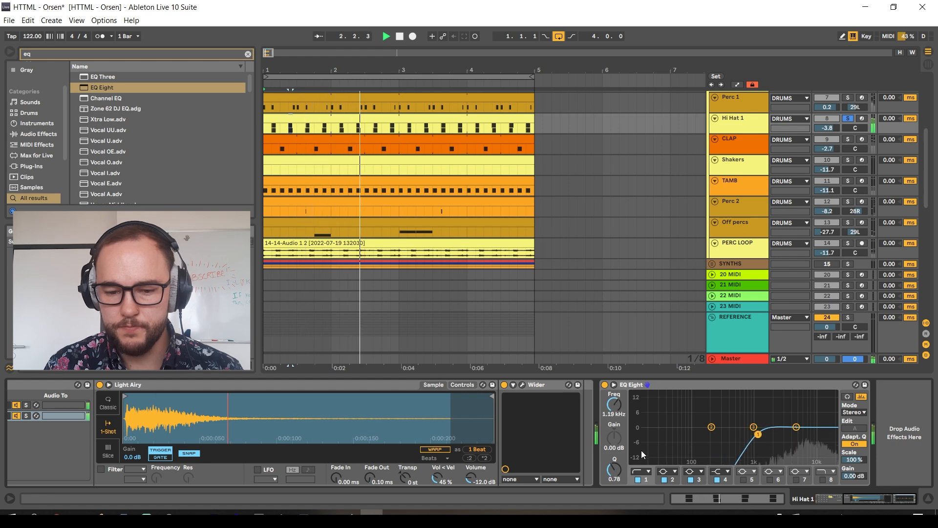
key(space)
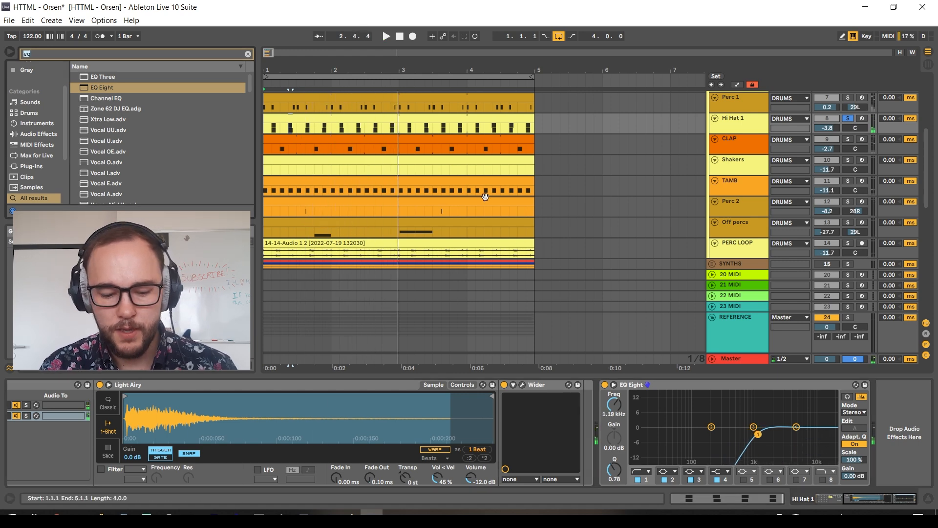
Insert a Saturator between Wider and EQ Eight on the Light Airy chain and set its drive to 7 dB.
click(741, 128)
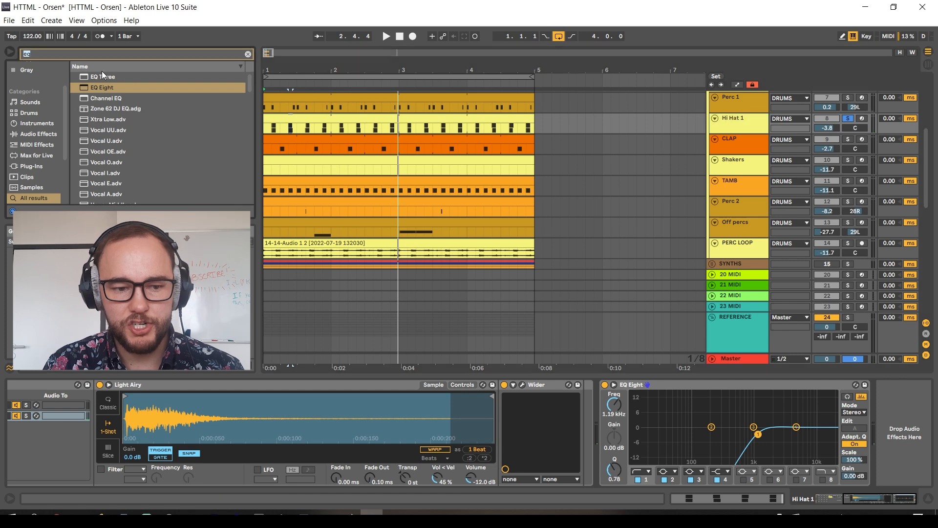
text(sat)
drag(533, 358, 627, 412)
key(space)
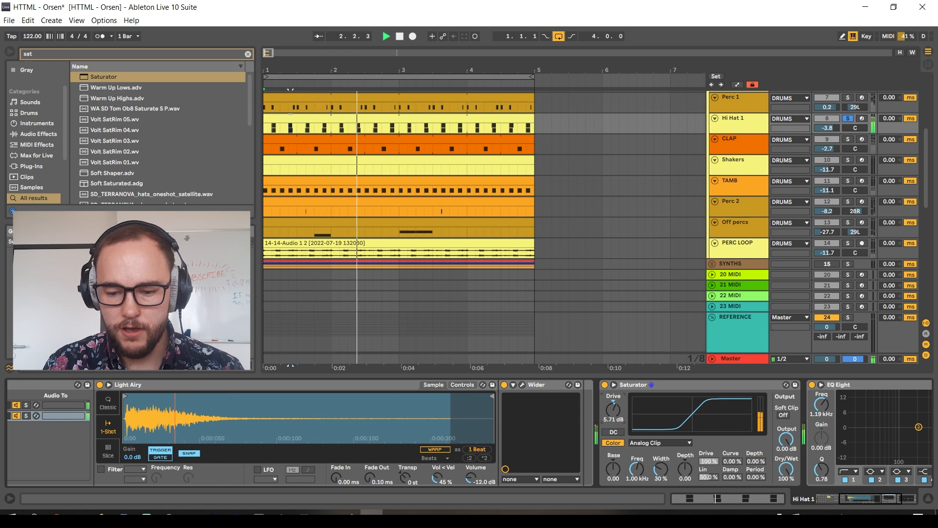
key(space)
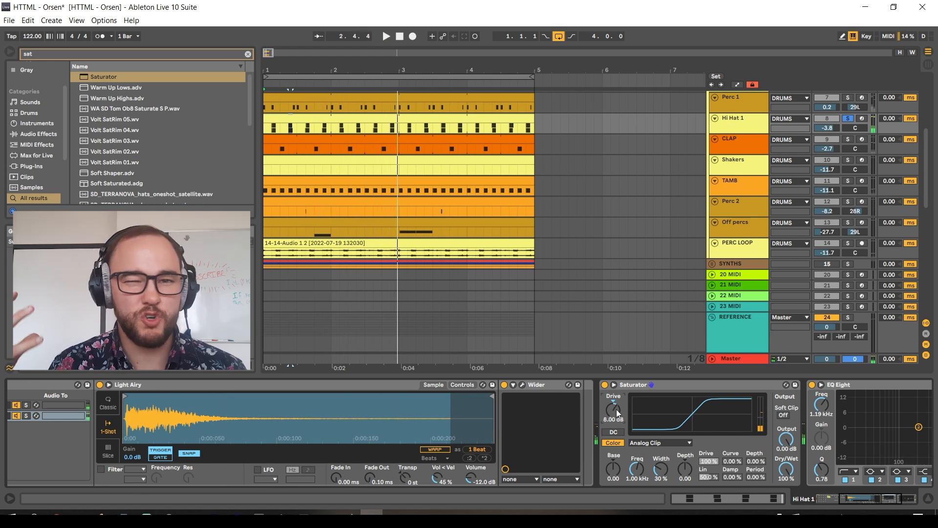
key(space)
scroll(616, 409, down, 2)
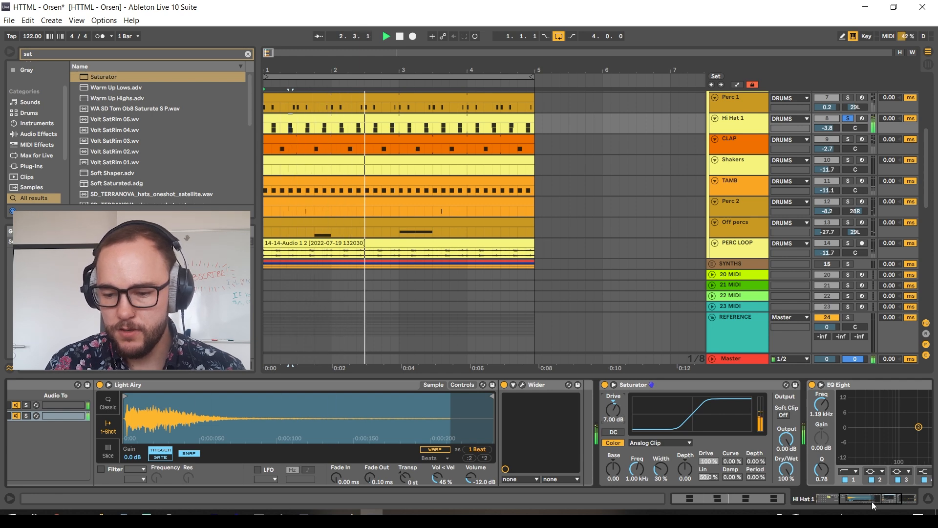
Cut the highs in the expanded EQ Eight with band 2 at 9.46 kHz and -1.08 dB while listening.
click(876, 499)
key(space)
click(613, 384)
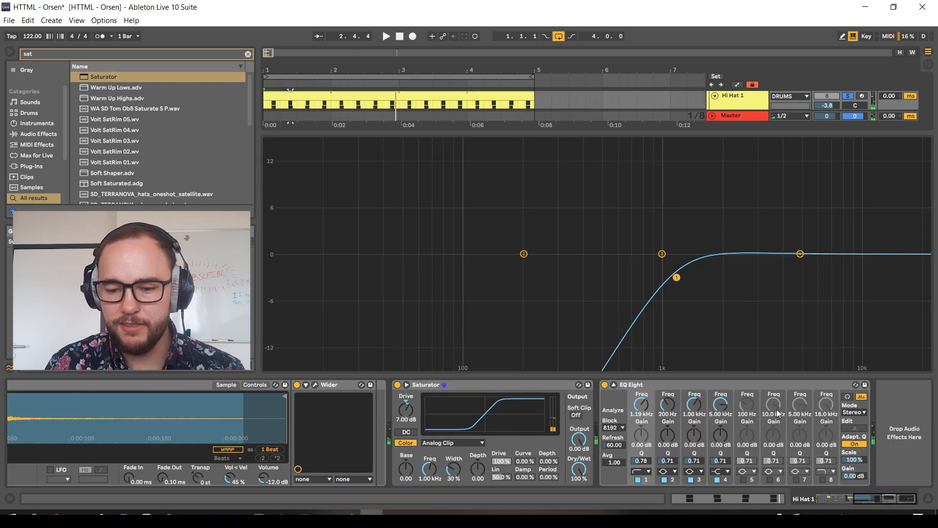
drag(520, 253, 762, 257)
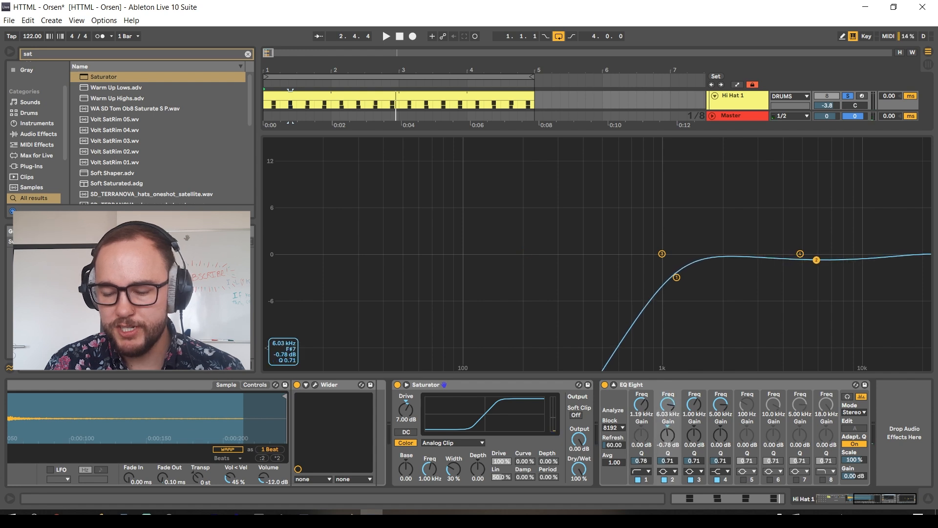
key(space)
drag(861, 258, 855, 262)
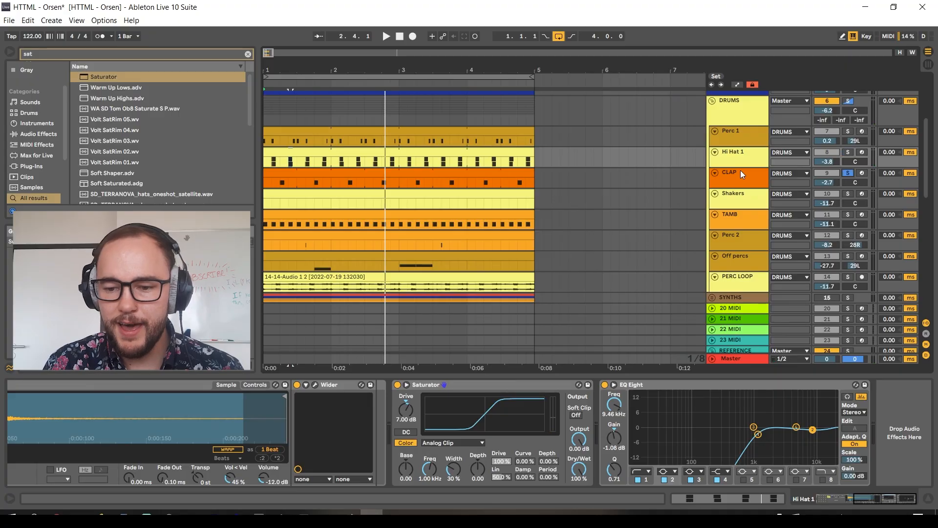
Audition the Body and Hi layers in the CLAP drum rack, and open the CLAP clip's notes for playback.
click(742, 173)
click(207, 407)
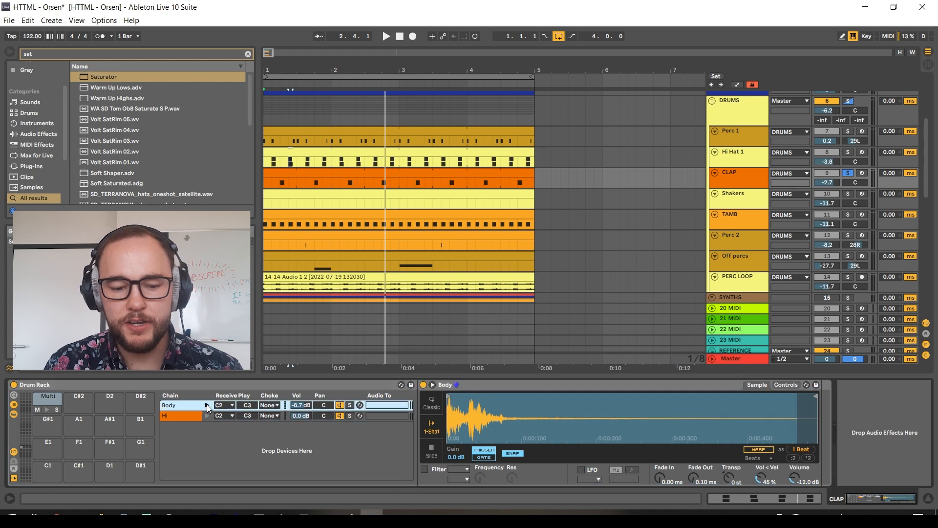
click(209, 415)
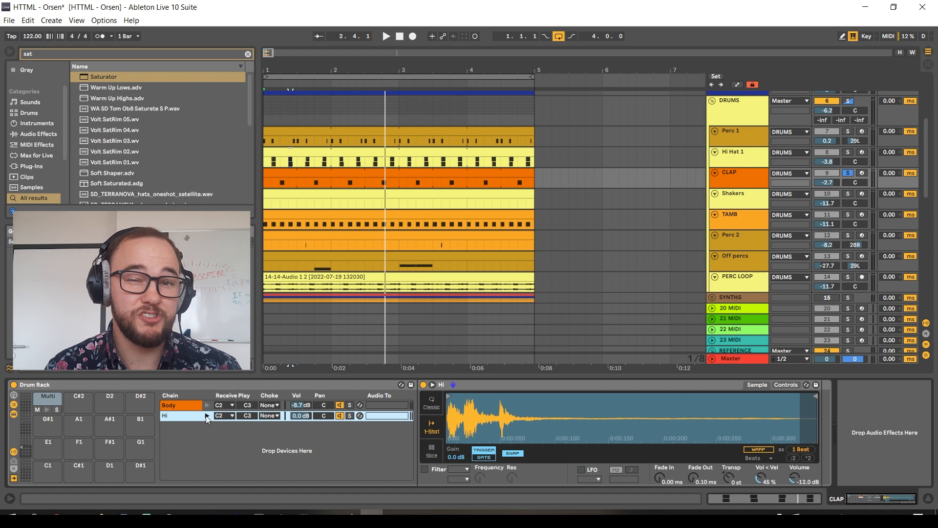
click(204, 406)
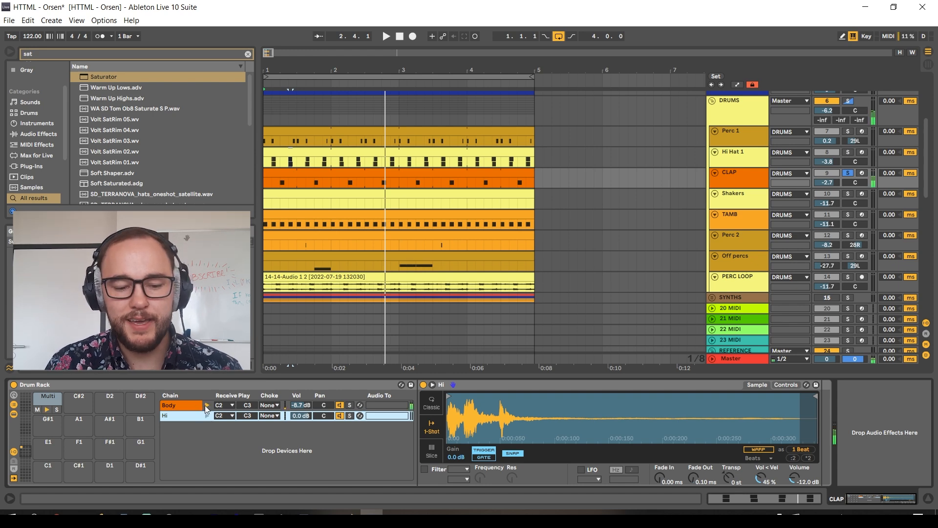
click(202, 406)
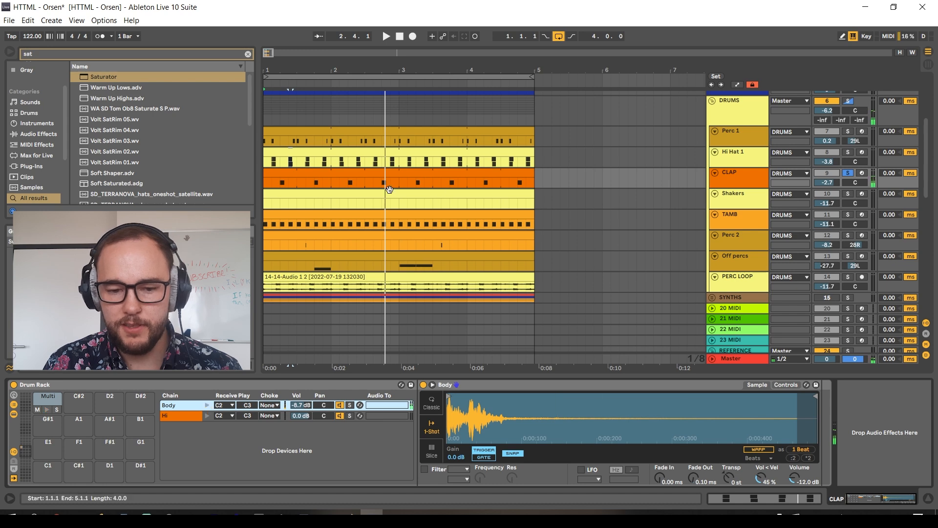
double_click(375, 174)
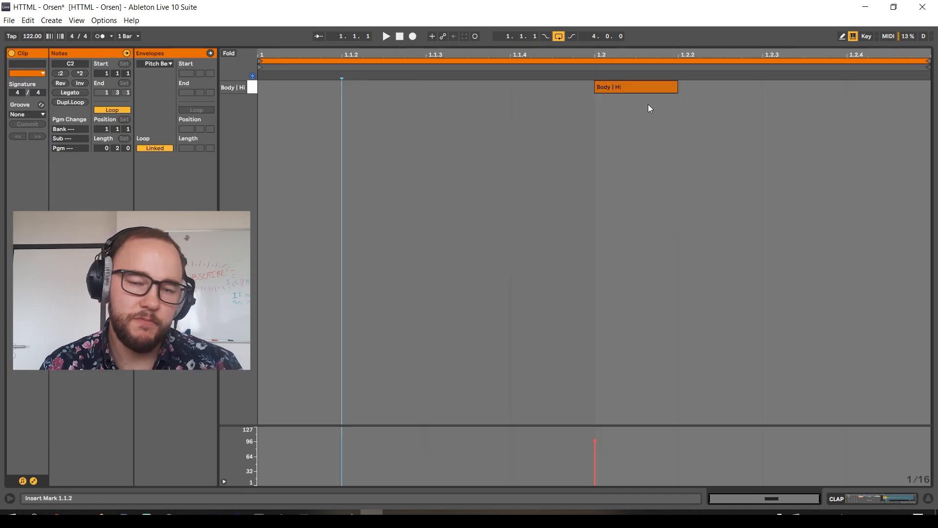
key(space)
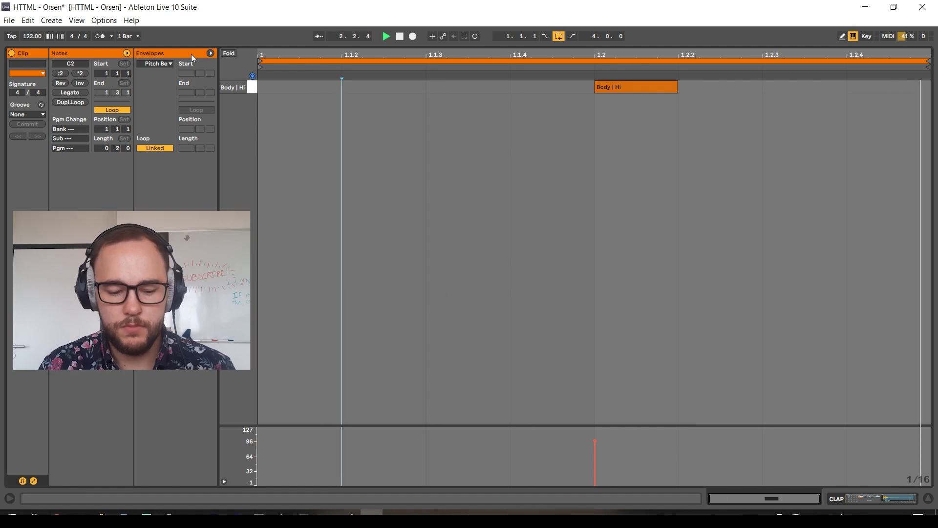
Return to the CLAP drum rack and audition the Hi layer in solo, then with both layers.
key(shift+Tab)
key(space)
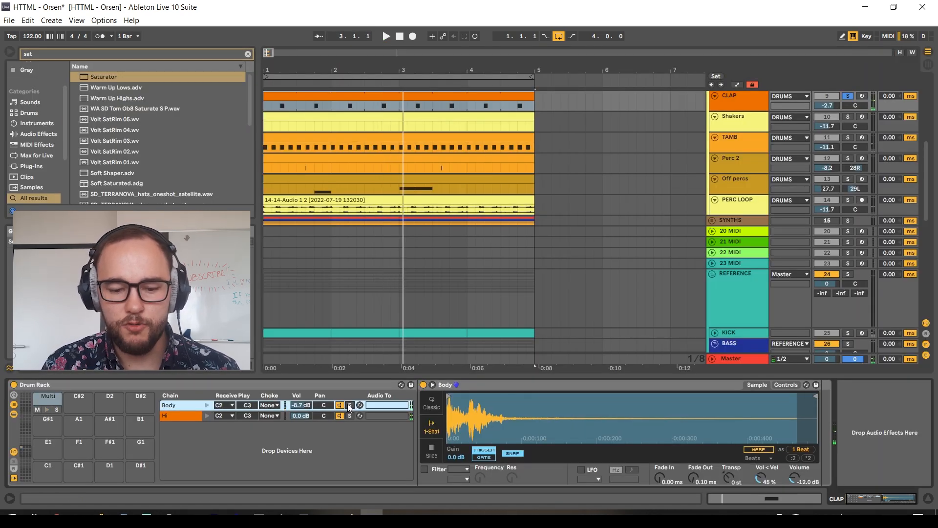
key(space)
click(350, 416)
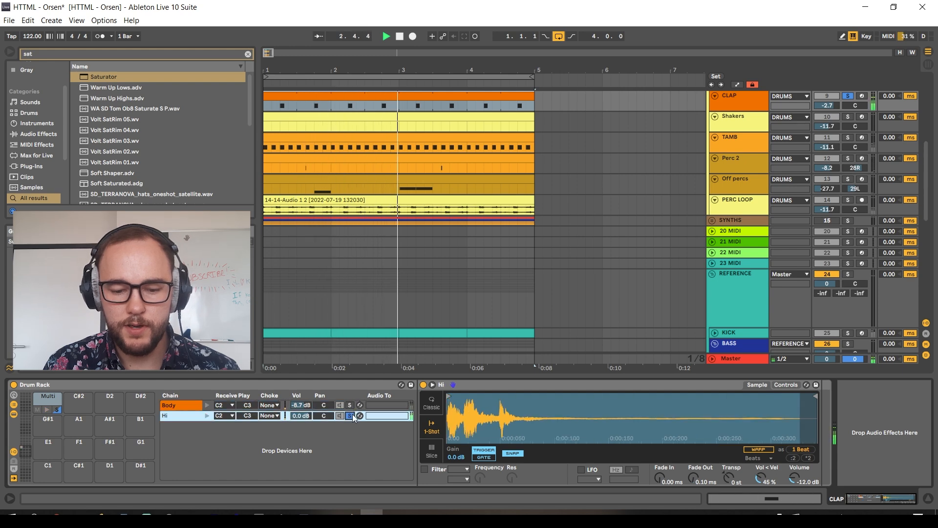
click(351, 415)
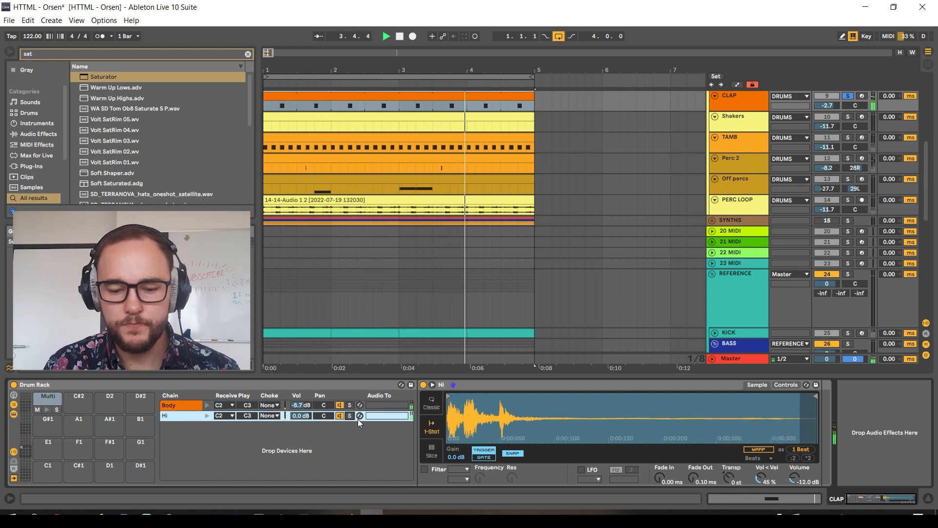
Add a Saturator after the CLAP drum rack and set its drive to 3.57 dB while the clap plays.
key(space)
key(ctrl+f)
text(sat)
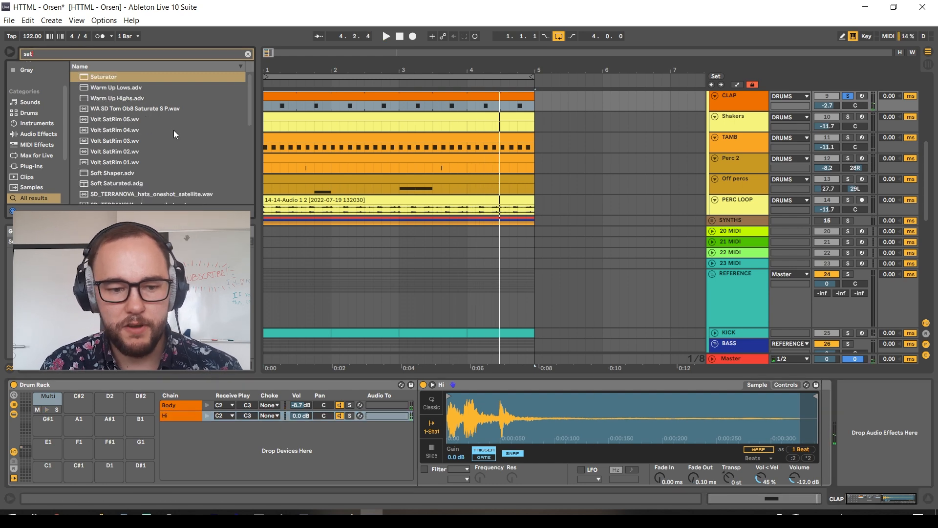
drag(109, 78, 826, 420)
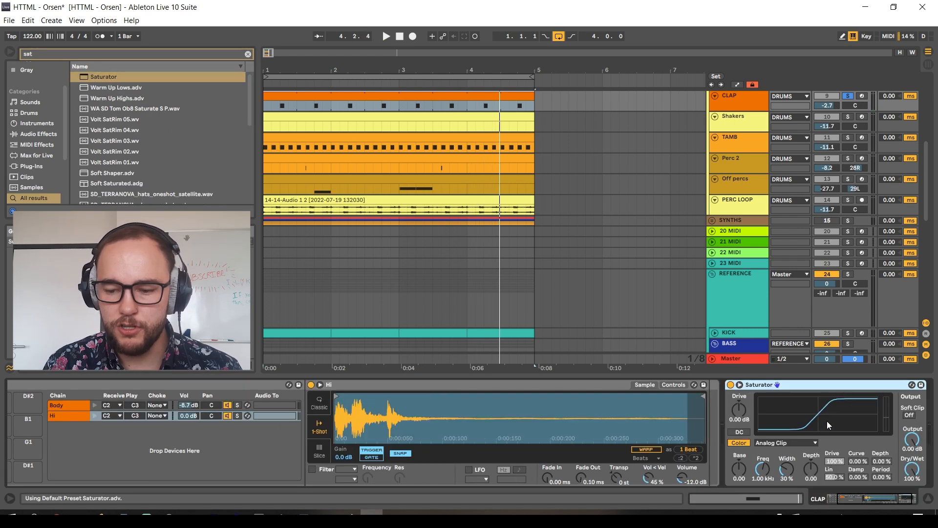
drag(739, 410, 739, 408)
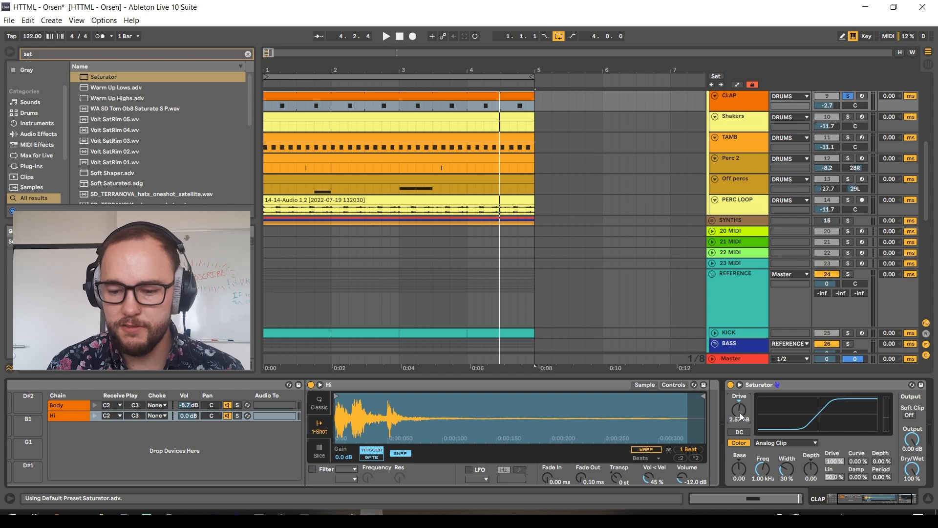
key(space)
drag(740, 412, 740, 410)
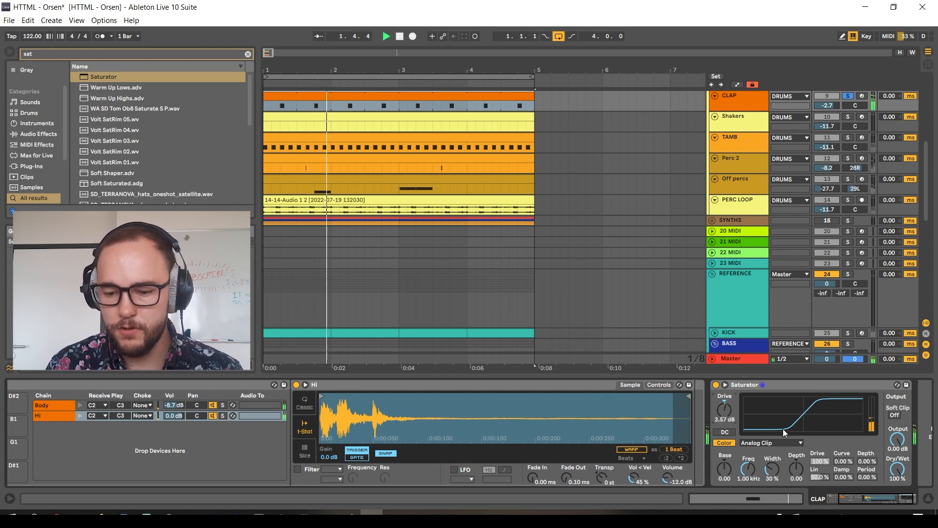
Add EQ Eight after the Saturator on the CLAP track and set band 1 as a low cut at 330 Hz.
key(ctrl+f)
text(eq)
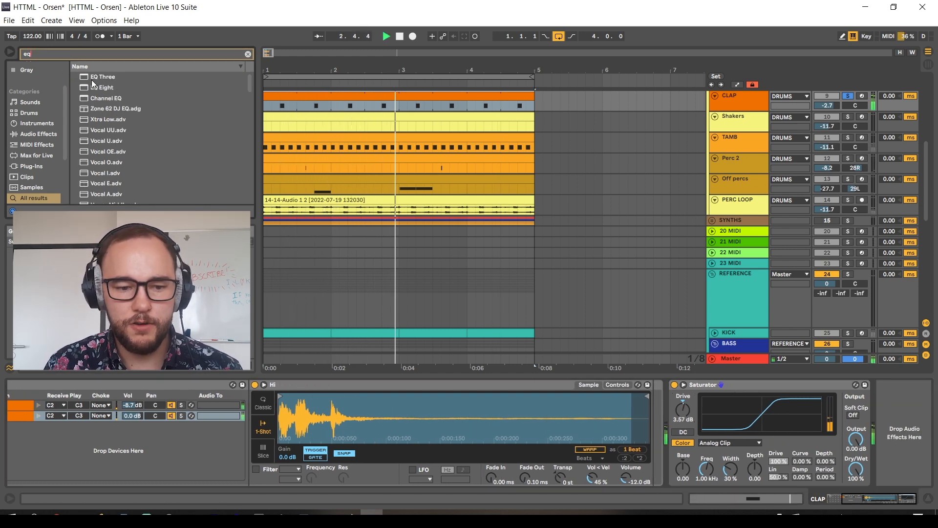
drag(93, 87, 870, 420)
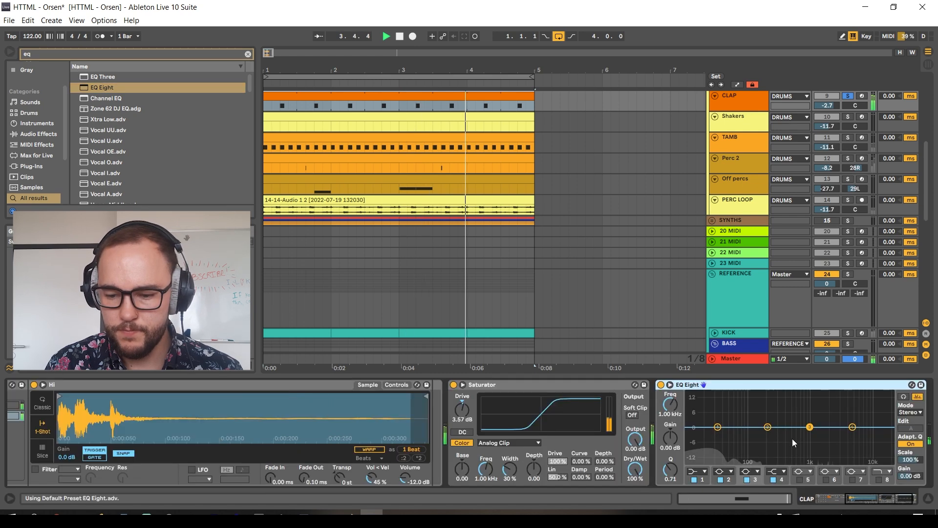
click(704, 471)
click(697, 414)
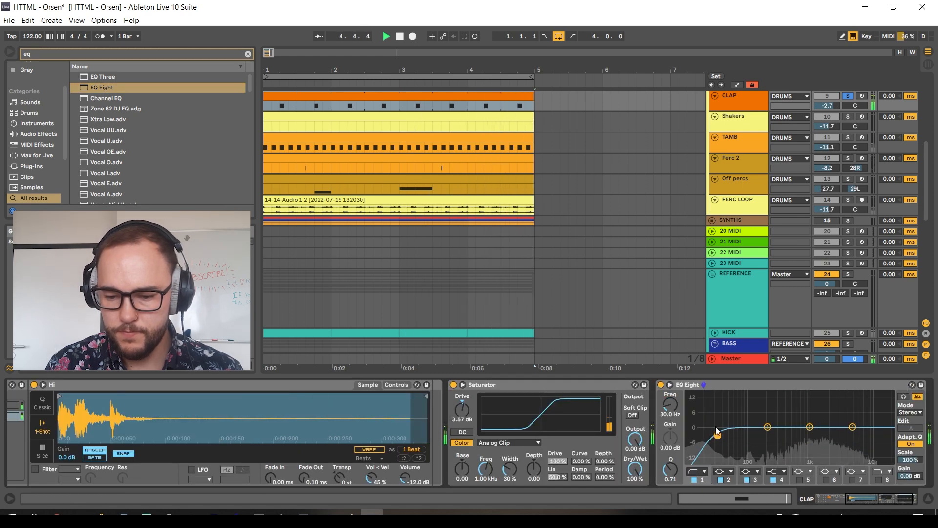
drag(716, 426, 780, 434)
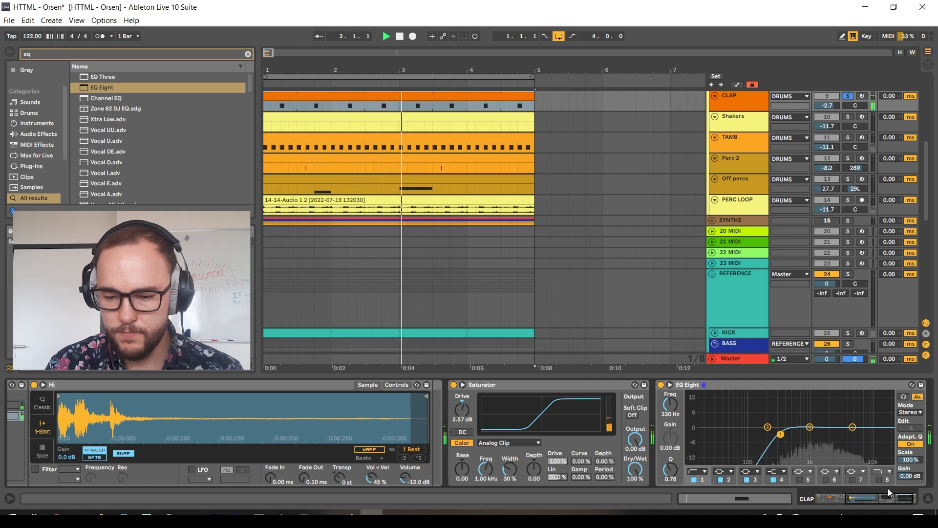
Try the soloed Hi clap with its sample start moved past the initial transients, and restore the original start and both layers.
click(868, 500)
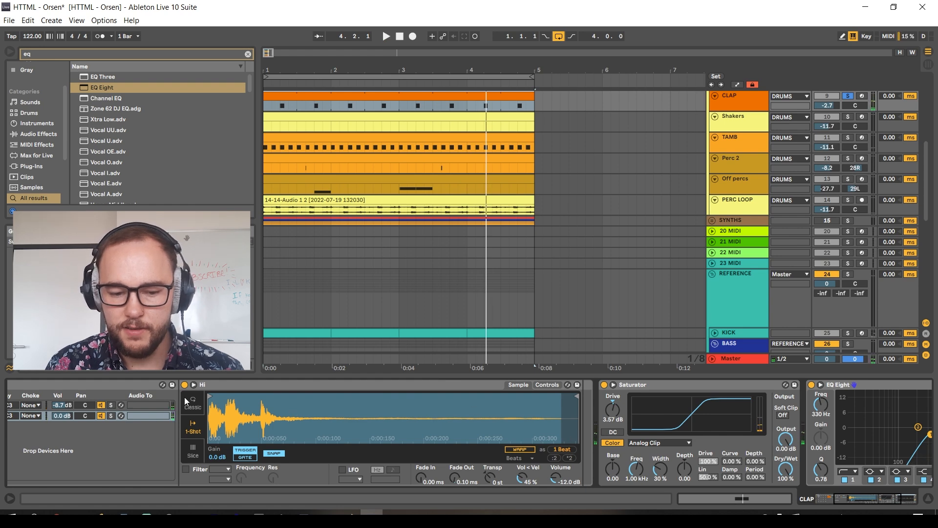
drag(209, 397, 285, 397)
click(110, 415)
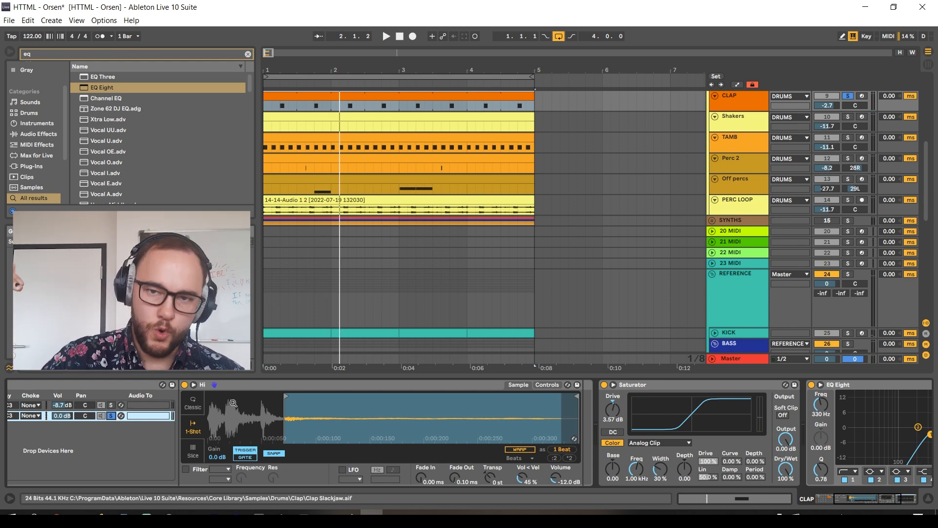
key(space)
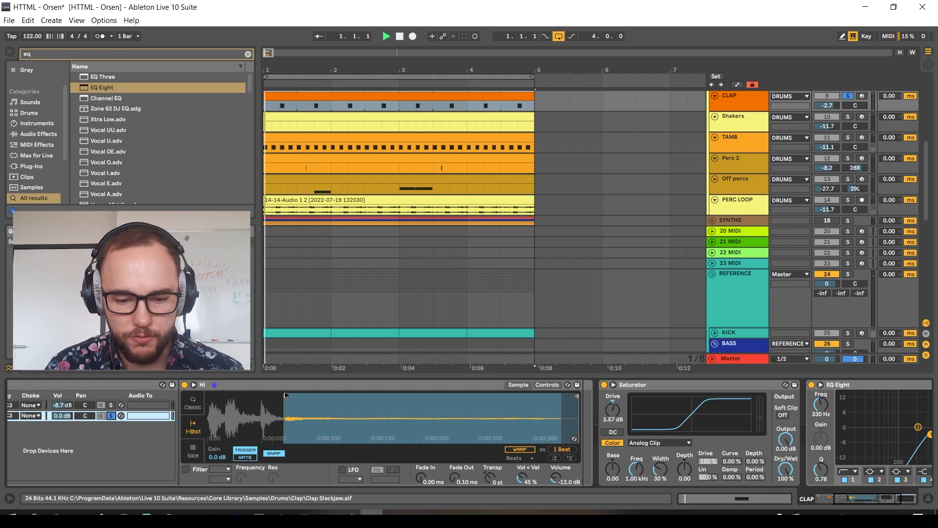
drag(286, 396, 208, 397)
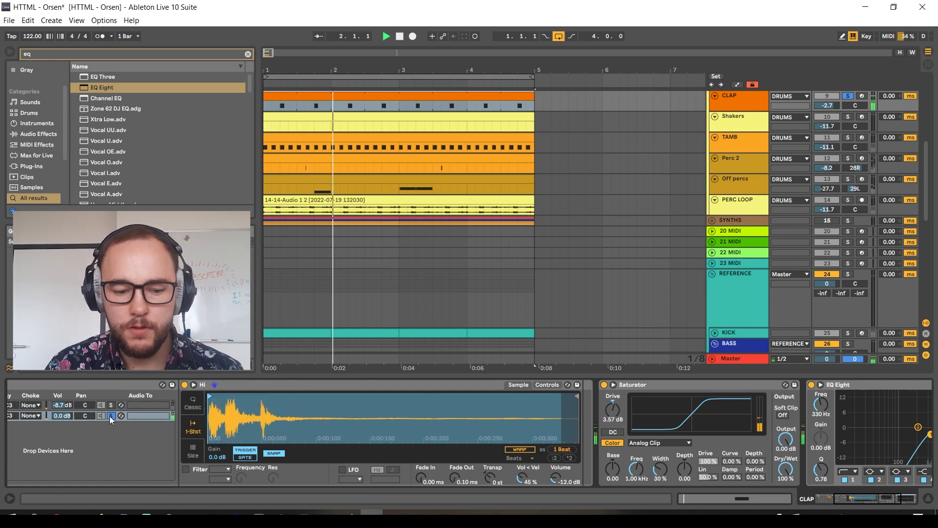
click(110, 416)
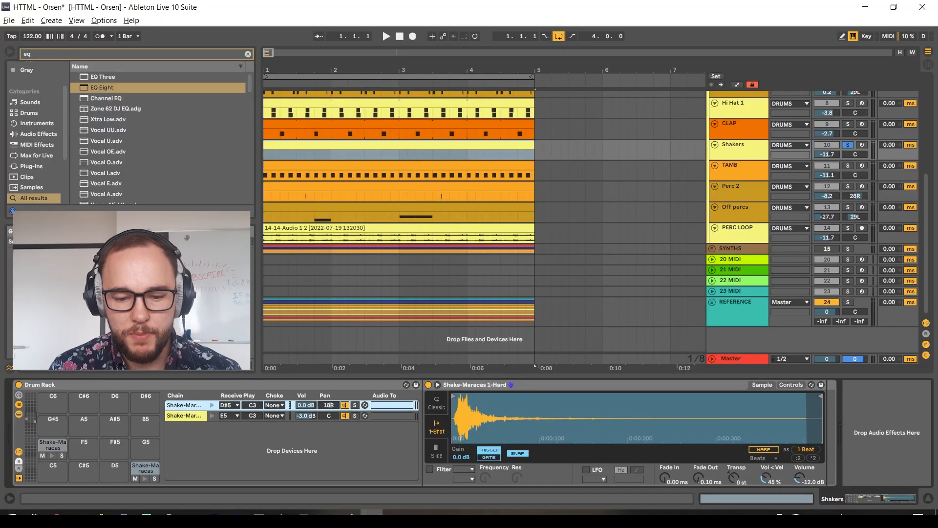
Audition the Shake-Maracas 1-Hard chain in the Shakers drum rack and pan it to 31R.
click(211, 405)
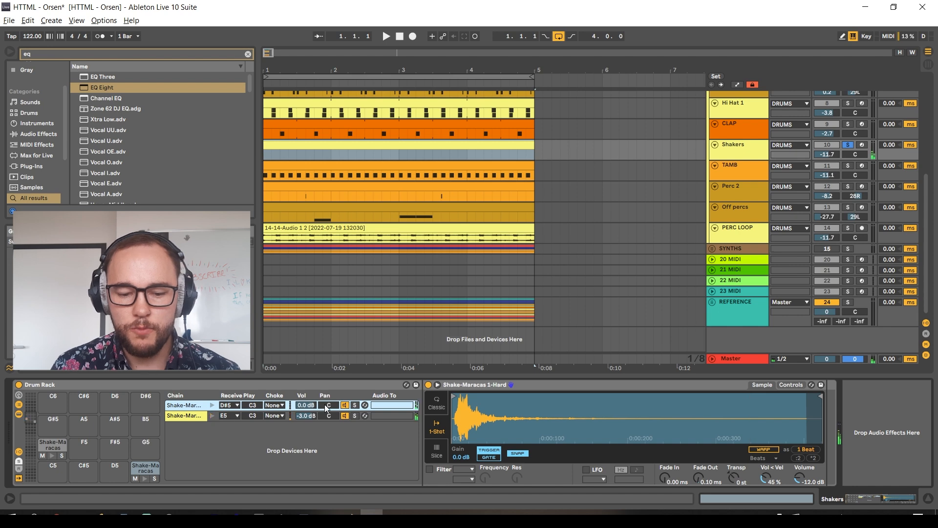
drag(329, 405, 328, 399)
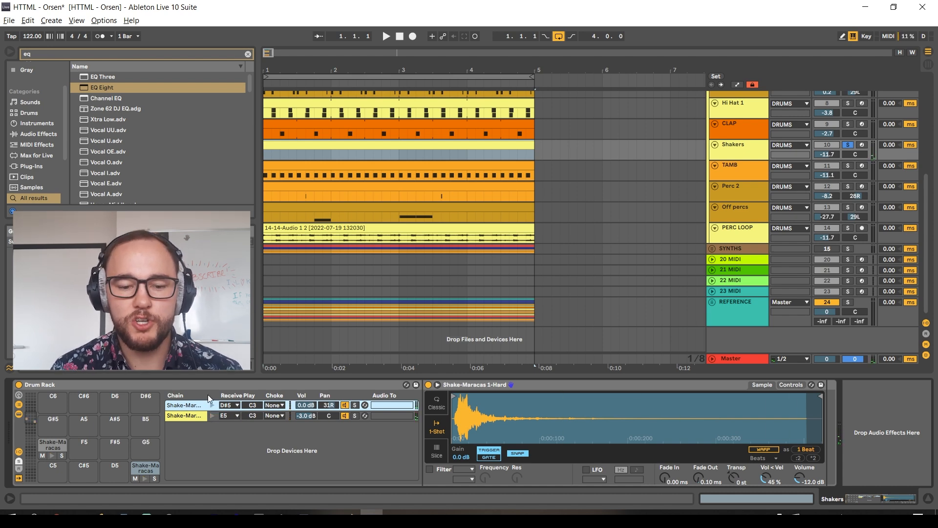
Fill bar 1 of the Shakers clip with sixteenth-note Shake-Maracas 1-Soft hits and vary their velocities between 89 and 99.
double_click(347, 145)
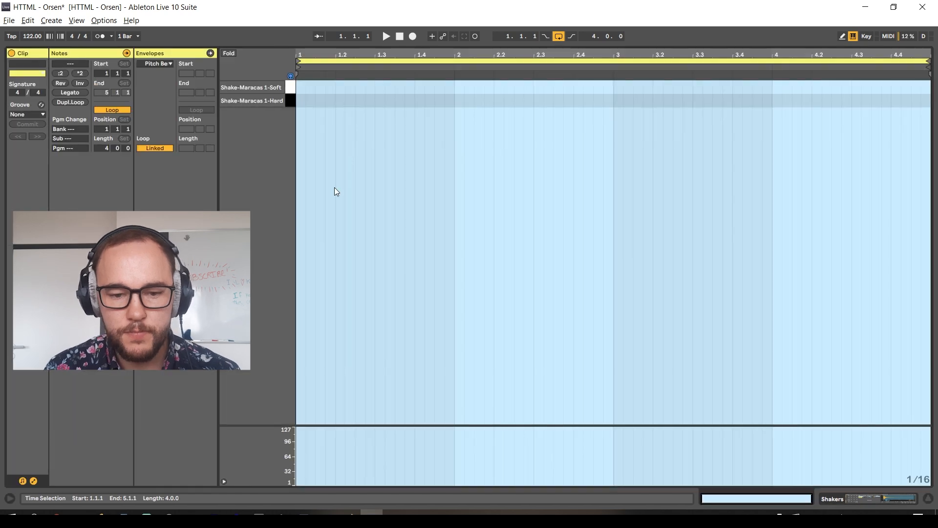
drag(305, 84, 456, 83)
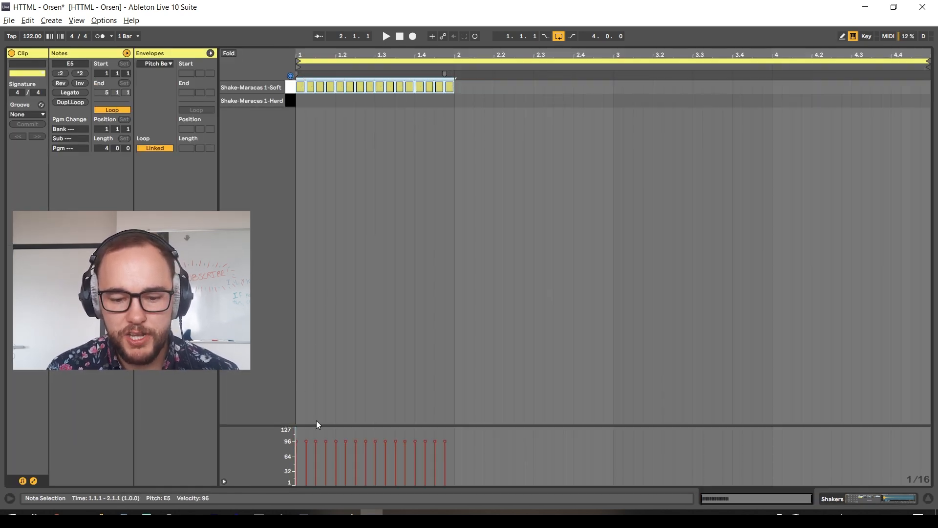
drag(317, 423, 343, 188)
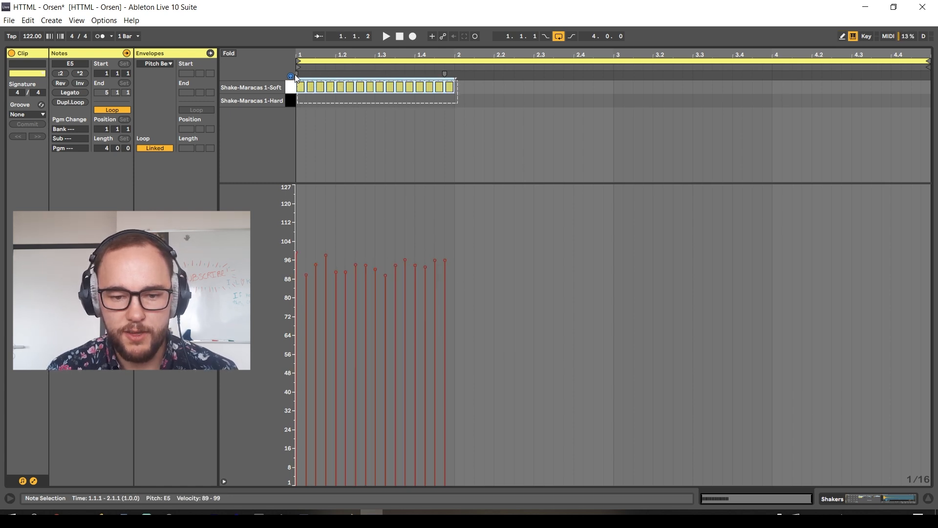
Duplicate the first bar of shaker notes three times to fill all four bars, and listen to the pattern.
key(ctrl+d)
key(ctrl+d)
key(ctrl+d)
key(space)
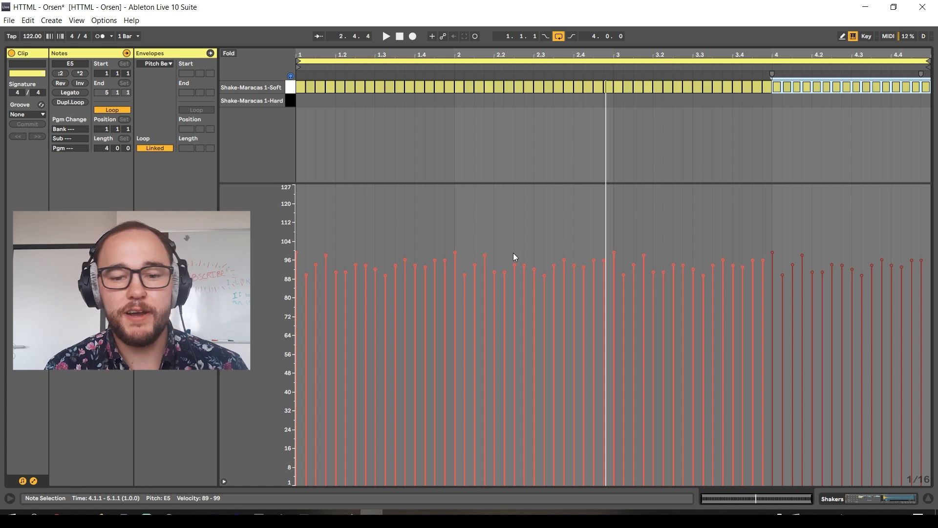
click(347, 100)
key(space)
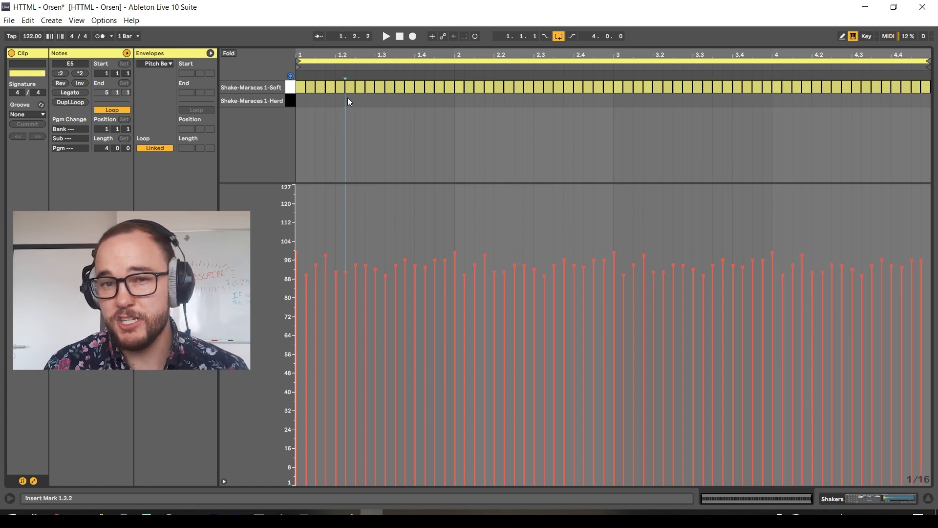
Move irregularly spaced shaker notes across the four bars, starting at 1.1.3, to the Shake-Maracas 1-Hard row and play the pattern.
click(322, 90)
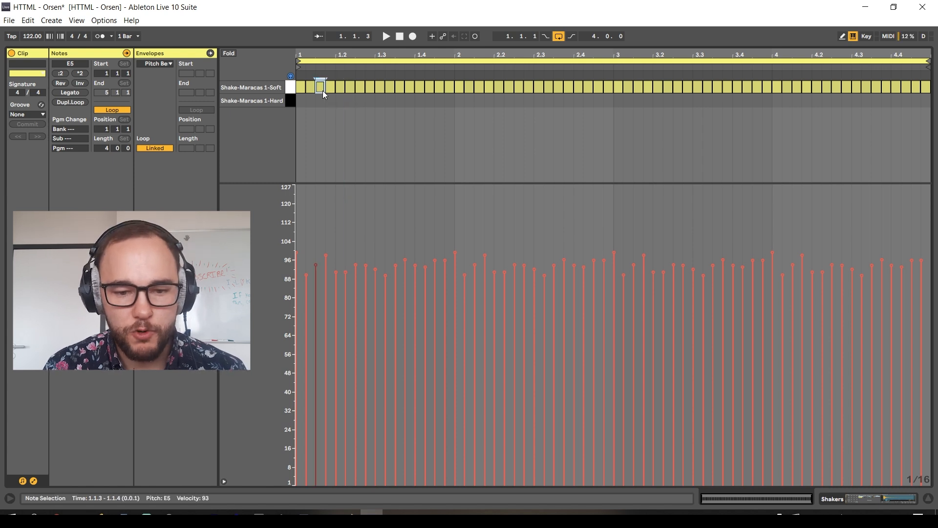
key(Down)
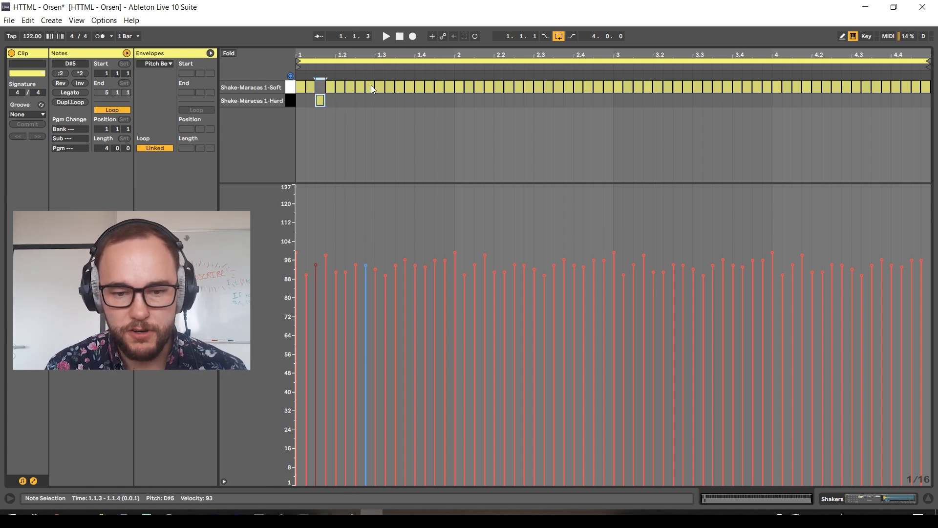
shift+click(428, 88)
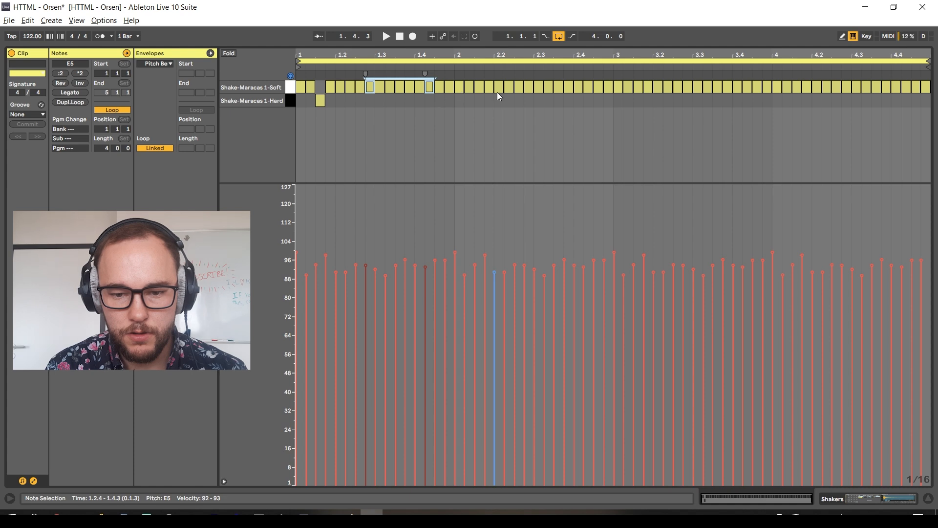
shift+click(479, 87)
shift+click(519, 87)
shift+click(558, 88)
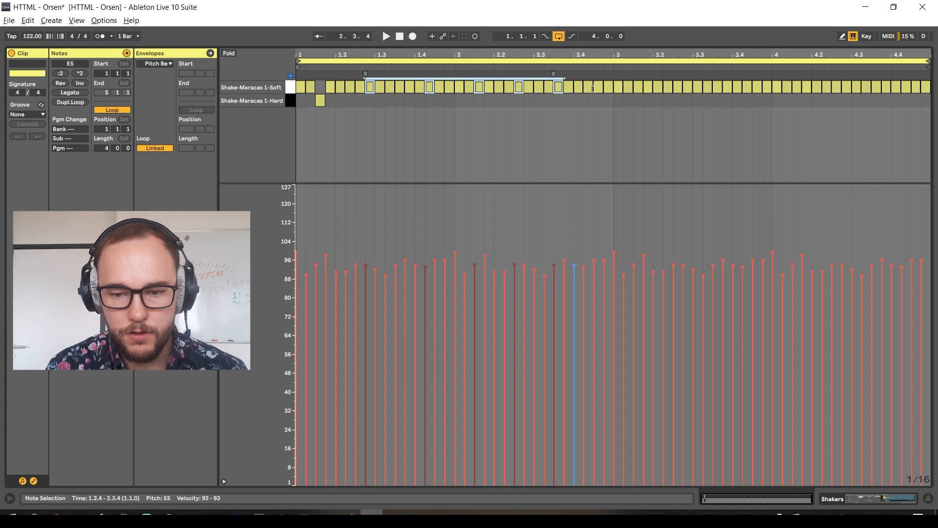
shift+click(608, 87)
shift+click(628, 87)
shift+click(667, 87)
shift+click(697, 88)
shift+click(747, 88)
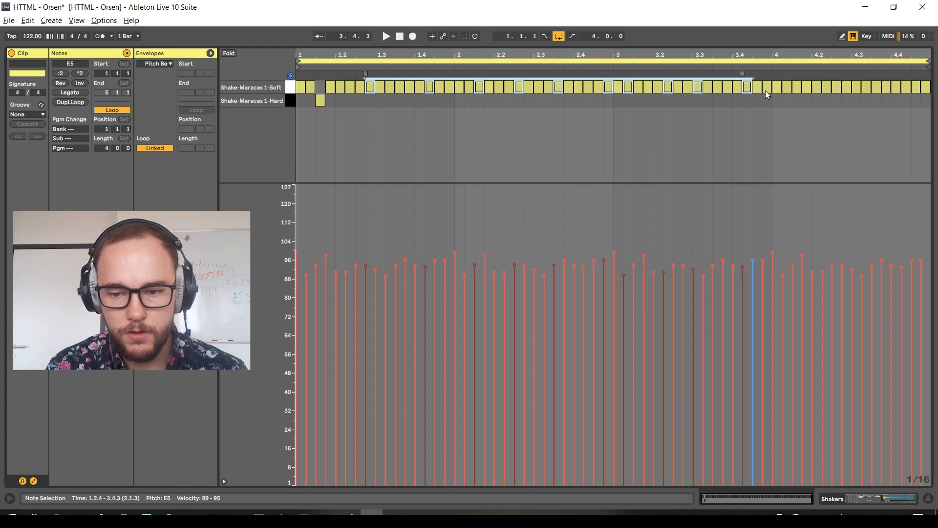
shift+click(787, 87)
shift+click(847, 87)
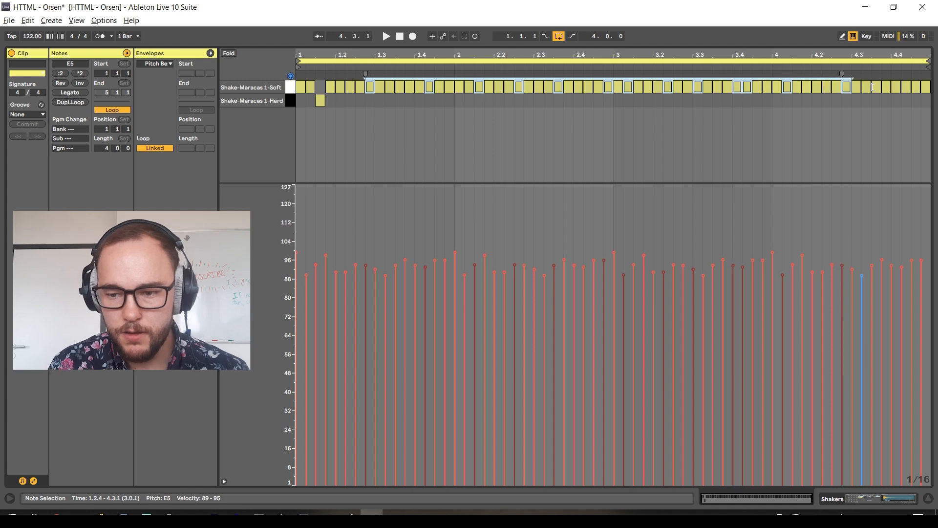
shift+click(877, 87)
shift+click(896, 88)
shift+click(906, 88)
key(Down)
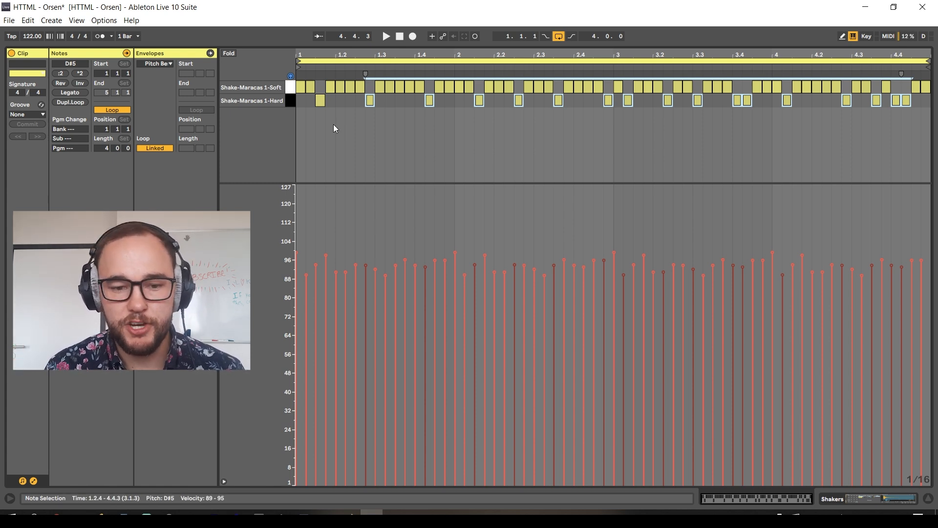
key(space)
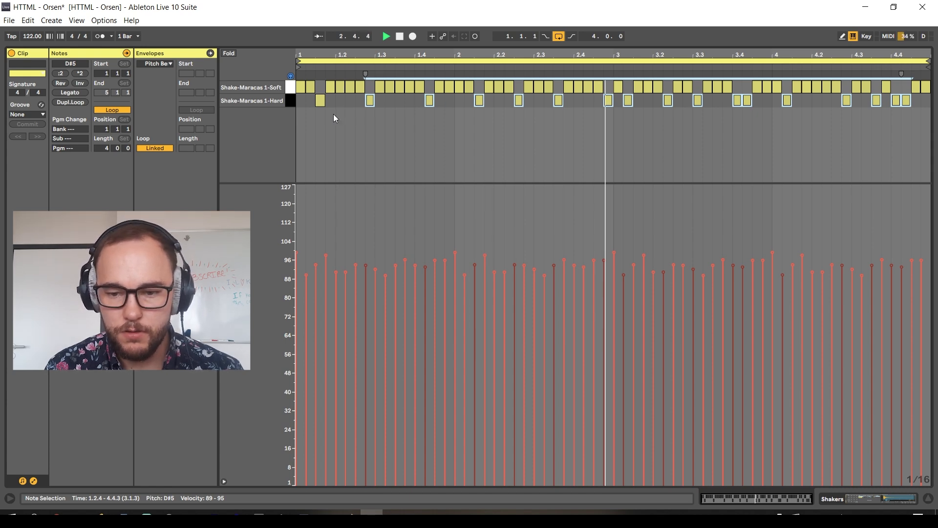
key(space)
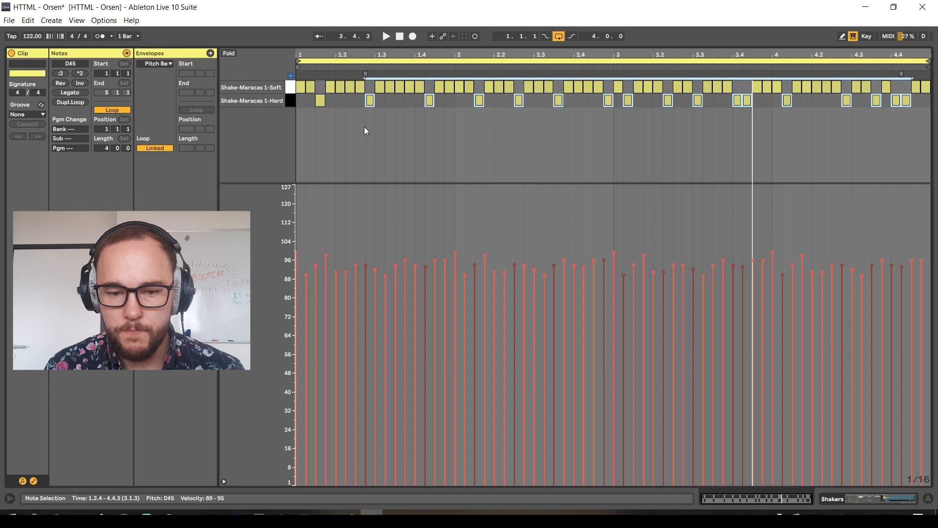
Copy the Hard notes onto the Shake-Maracas 1-Soft row, lower the copies' velocities to 47–50, and listen back from the Shakers drum rack.
drag(322, 100, 322, 87)
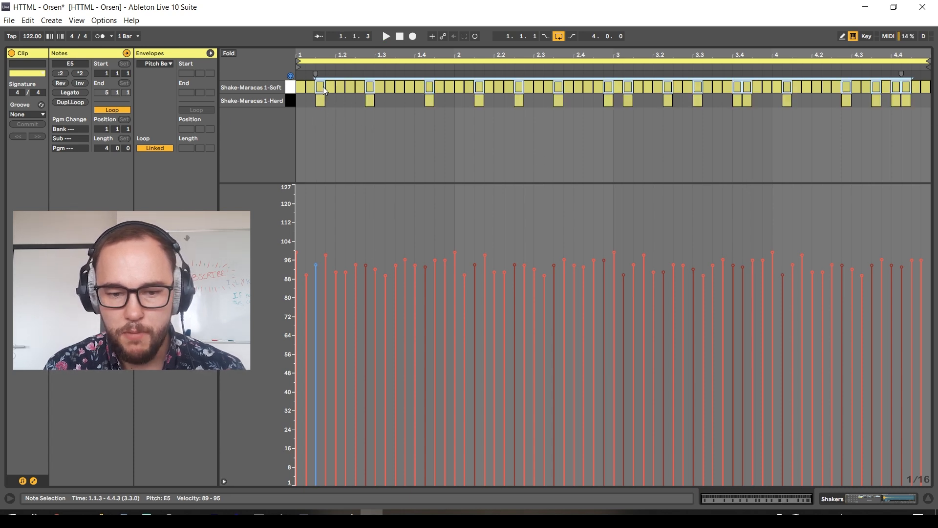
drag(315, 265, 315, 369)
key(space)
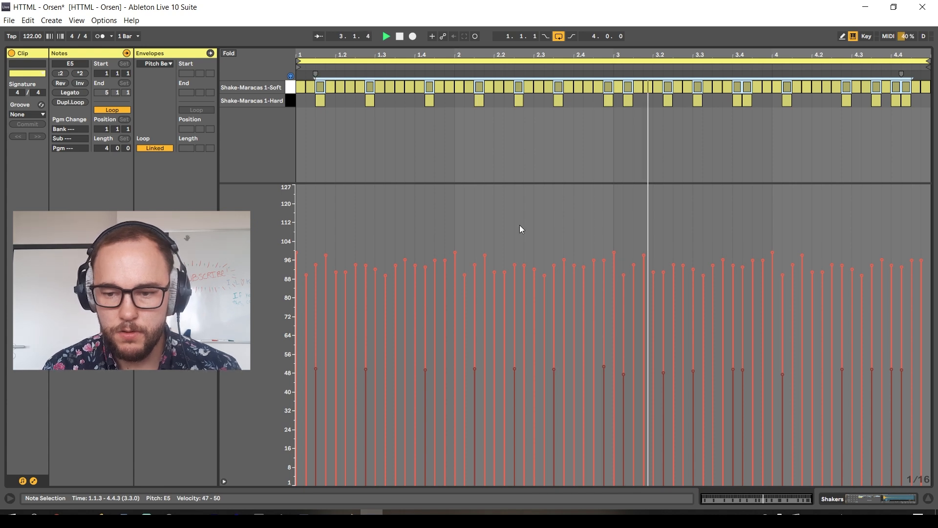
key(shift+Tab)
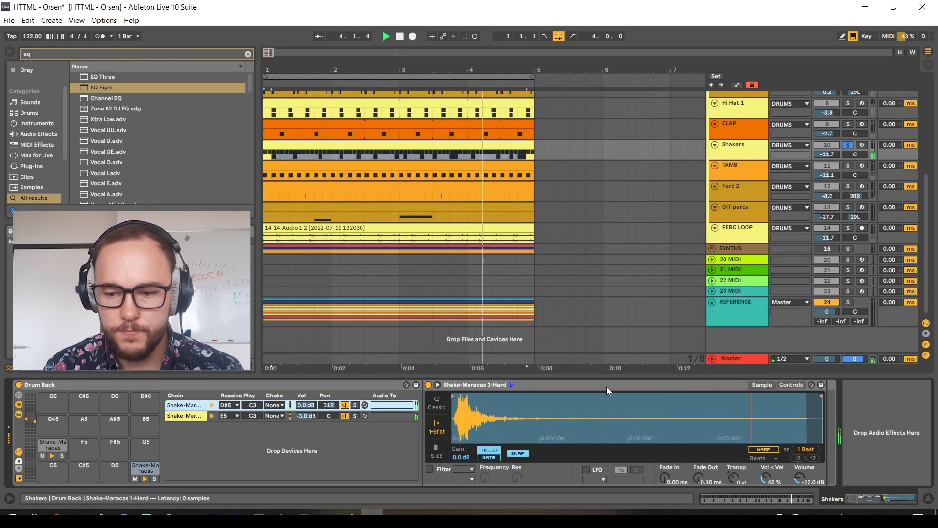
Add a Compressor to the Shakers track and enable its sidechain with KICK as the audio source.
key(space)
key(ctrl+f)
text(comp)
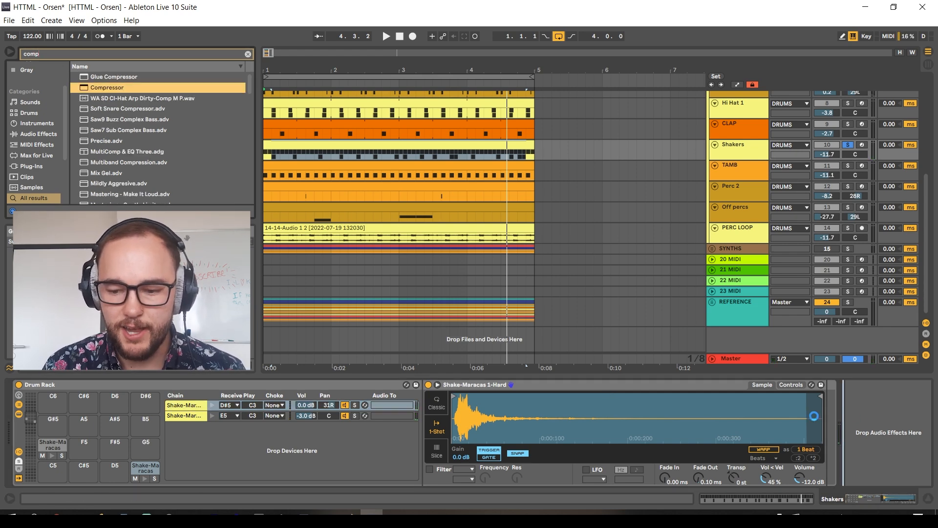
click(807, 385)
click(810, 395)
click(813, 412)
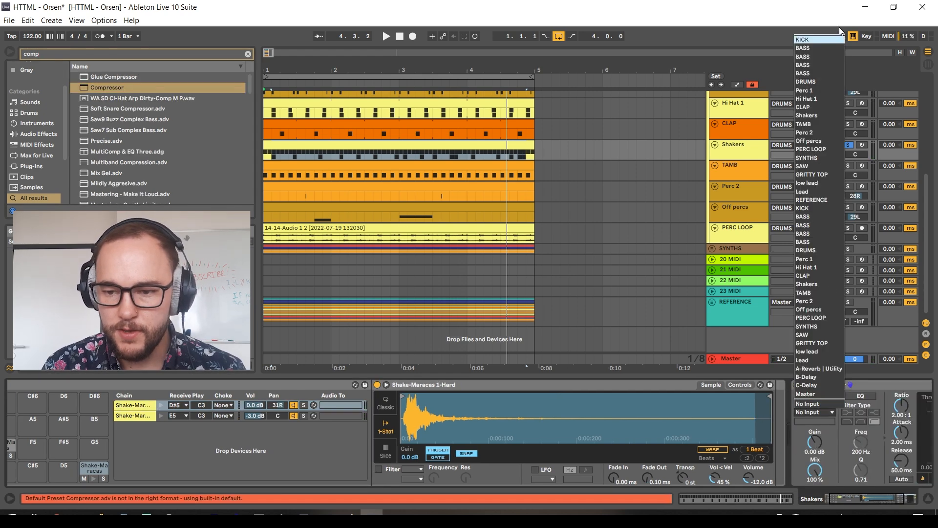
key(Escape)
scroll(885, 448, right, 3)
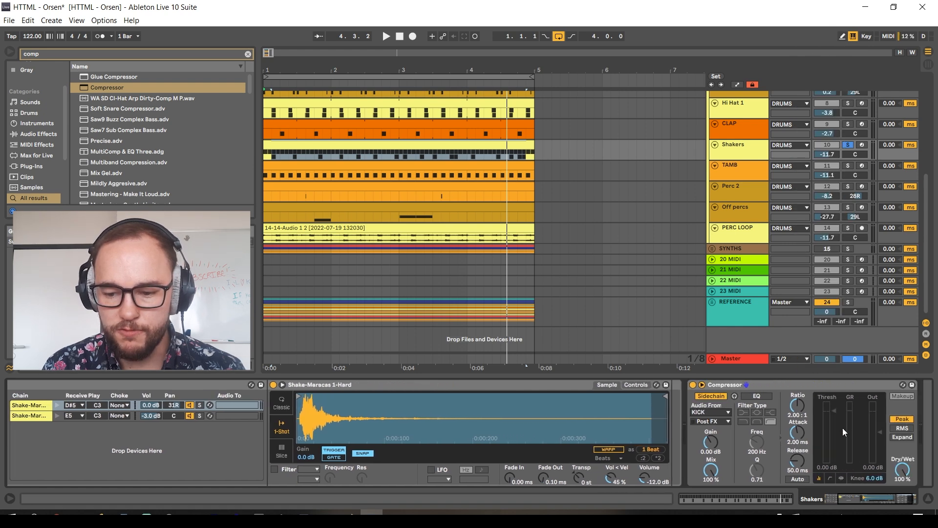
Lower the Shakers compressor's threshold to -17.9 dB while the loop plays.
key(space)
drag(834, 412, 827, 438)
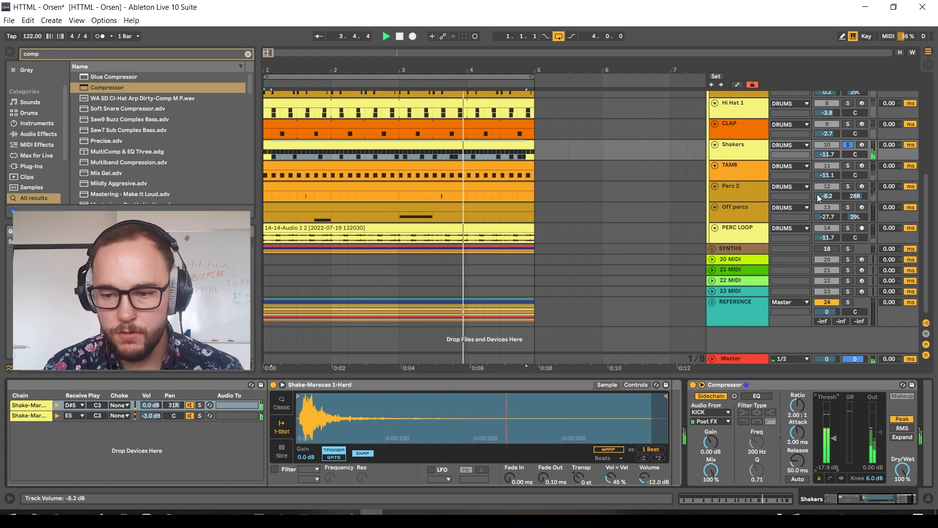
key(space)
Solo Perc 1, Hi Hat 1 and CLAP together with Shakers and listen to the combined groove.
scroll(692, 175, up, 3)
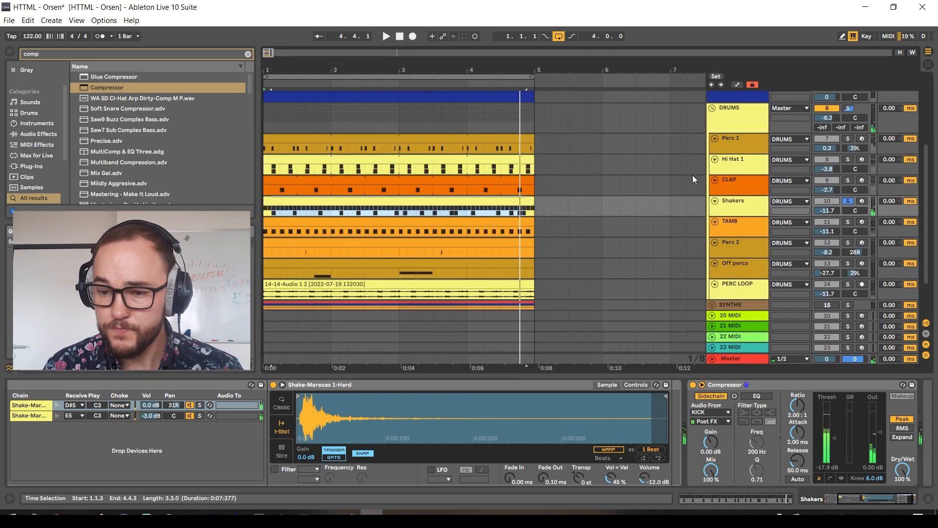
click(848, 180)
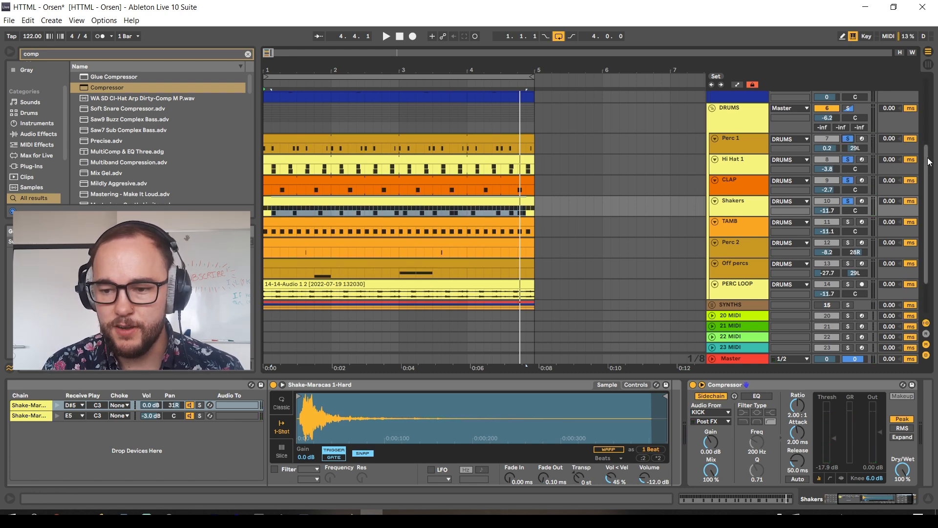
scroll(822, 109, up, 5)
key(space)
scroll(624, 165, down, 3)
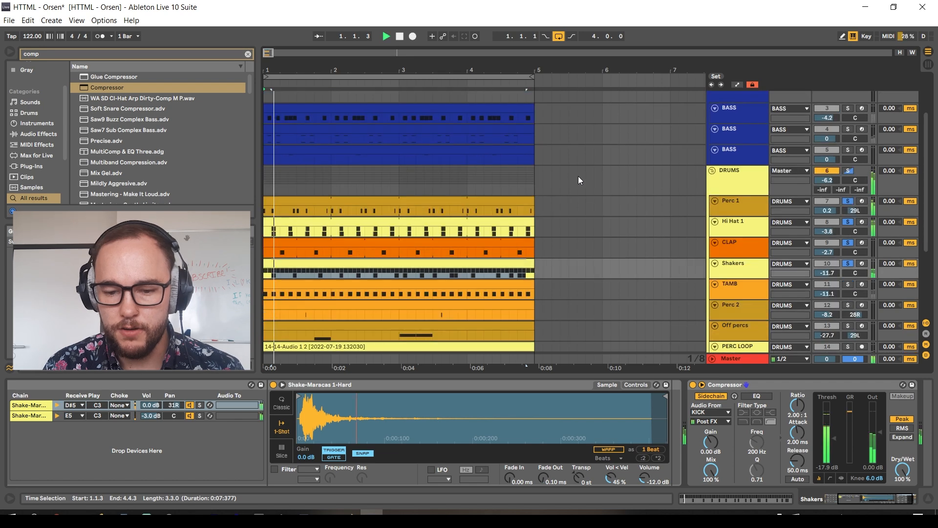
scroll(391, 200, down, 2)
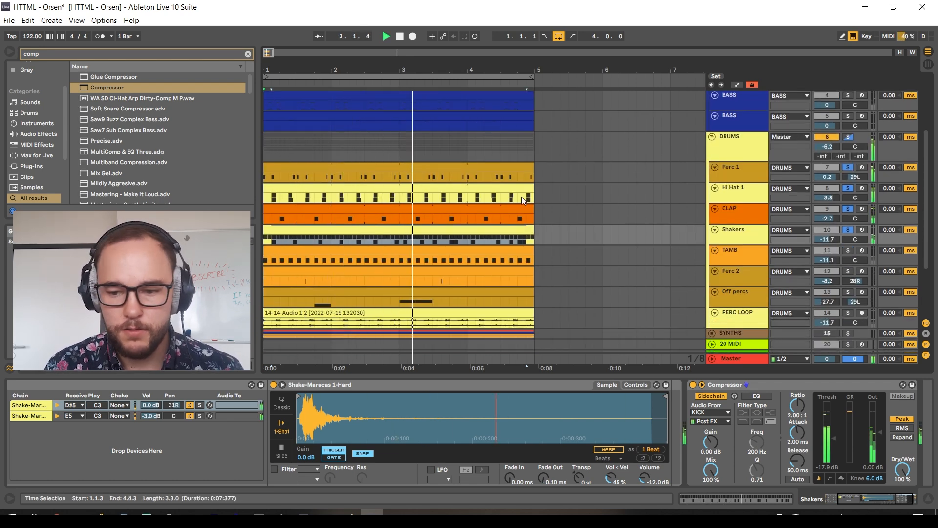
key(space)
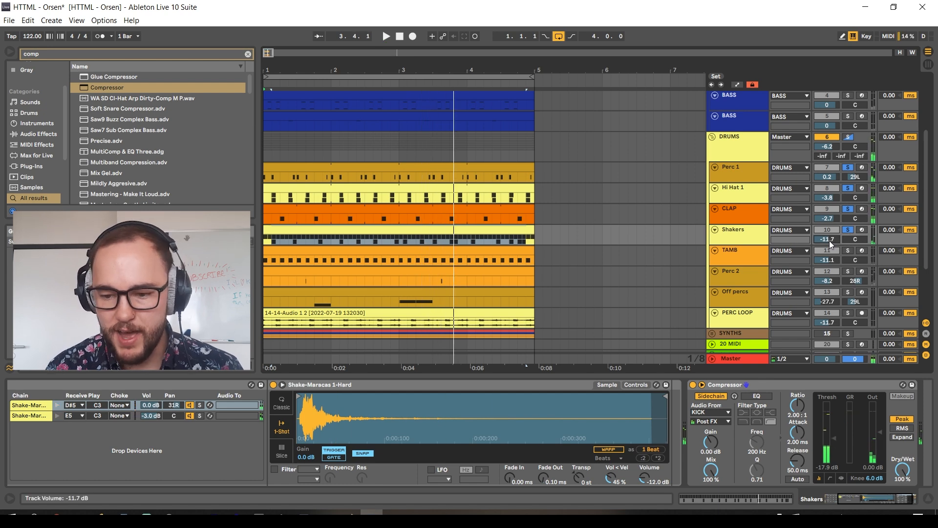
Raise the Shakers volume to -4.1 dB and the CLAP volume to -0.9 dB while listening to the soloed drums.
scroll(828, 240, up, 2)
scroll(828, 240, up, 3)
key(space)
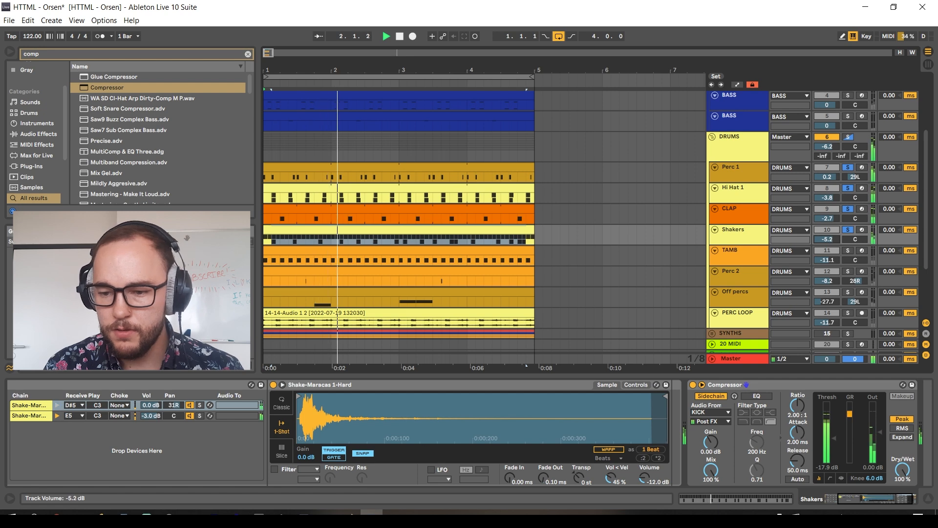
scroll(829, 239, up, 1)
scroll(828, 218, up, 1)
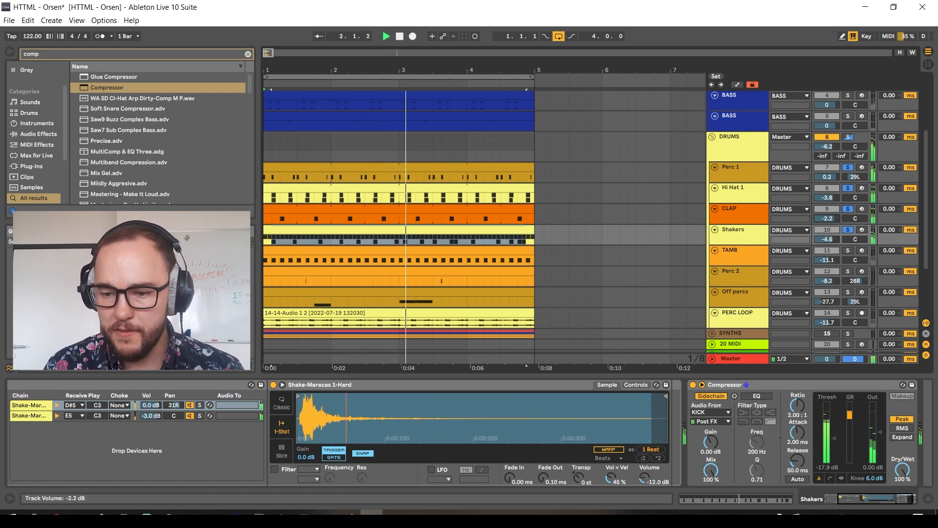
scroll(828, 219, up, 2)
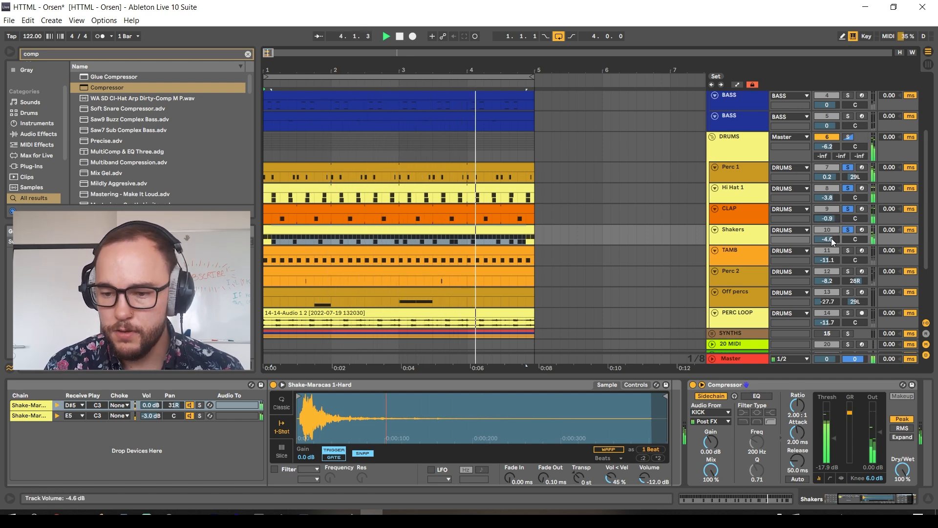
scroll(831, 238, up, 1)
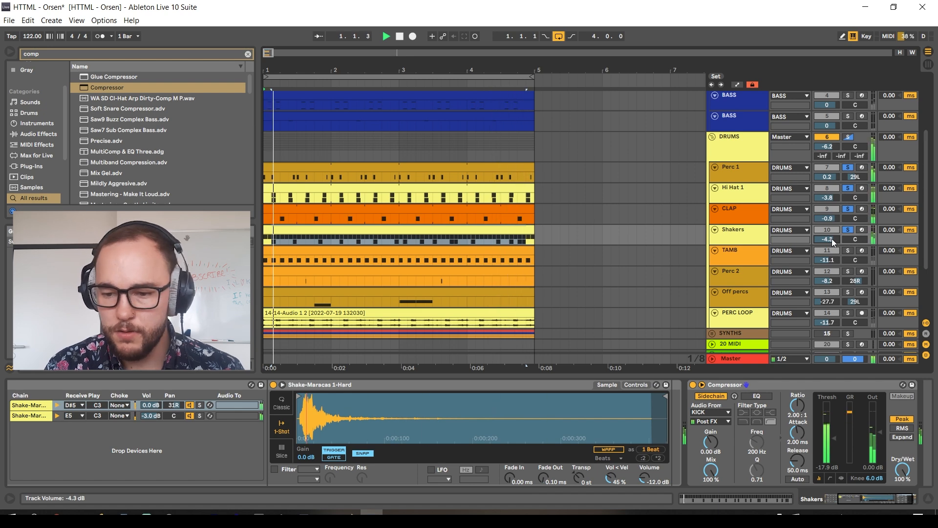
scroll(829, 239, up, 1)
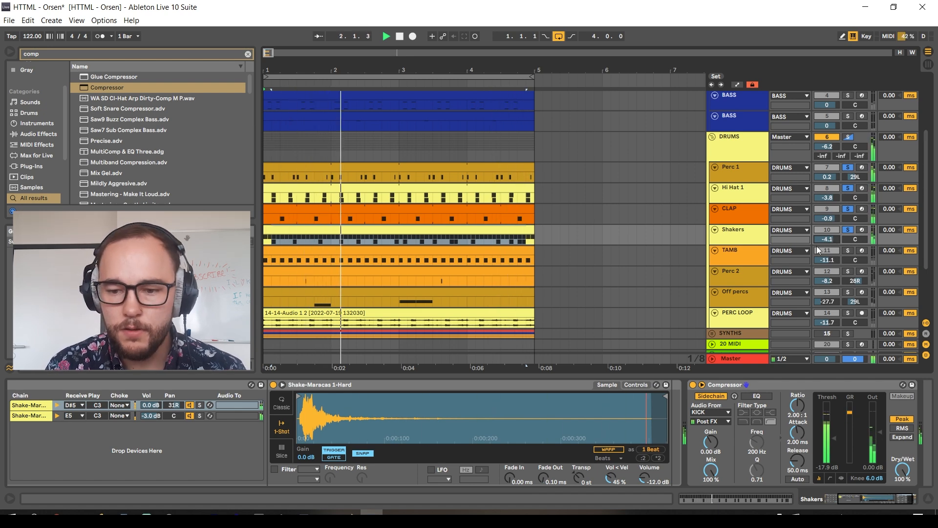
key(space)
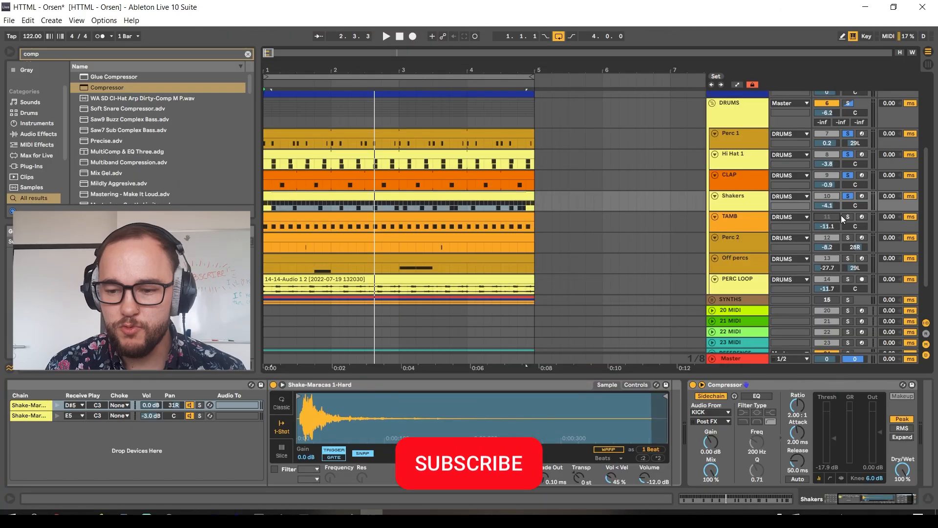
Open the TAMB clip's notes and set the fixed grid to 1/8.
double_click(418, 216)
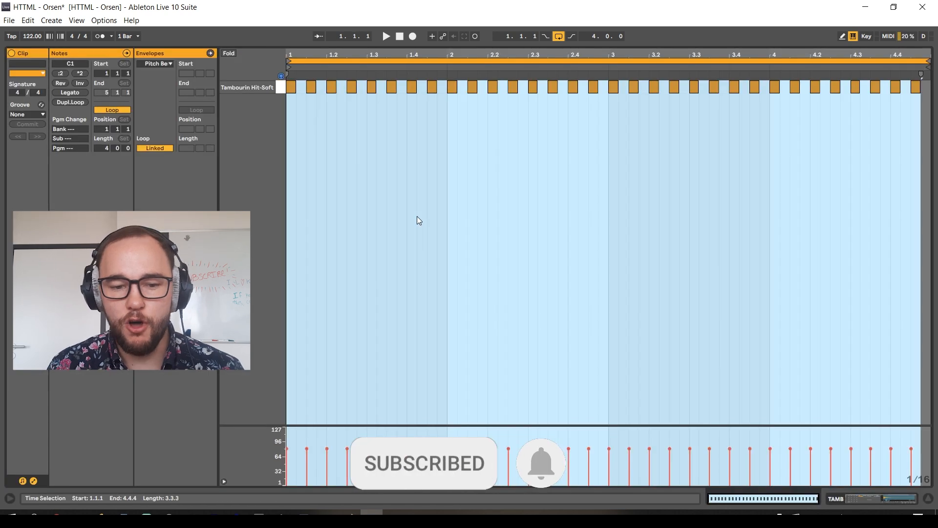
click(417, 216)
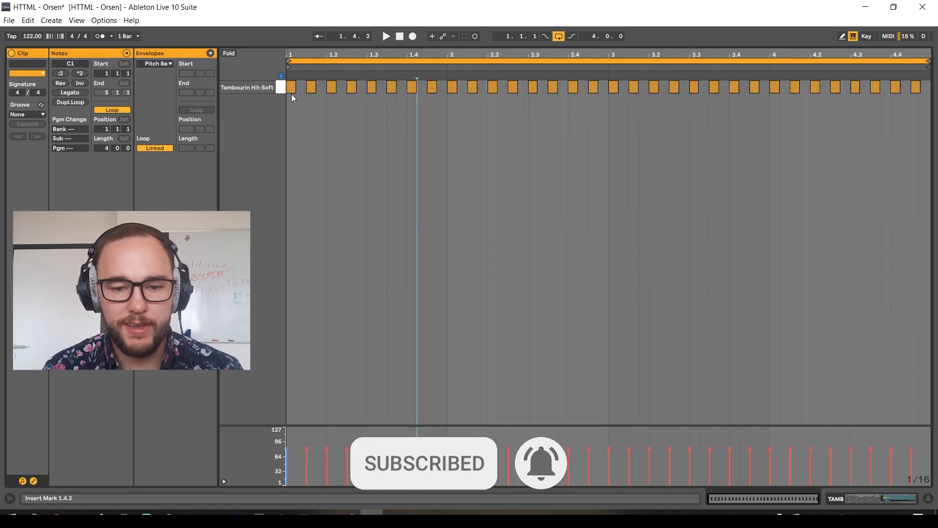
right_click(308, 101)
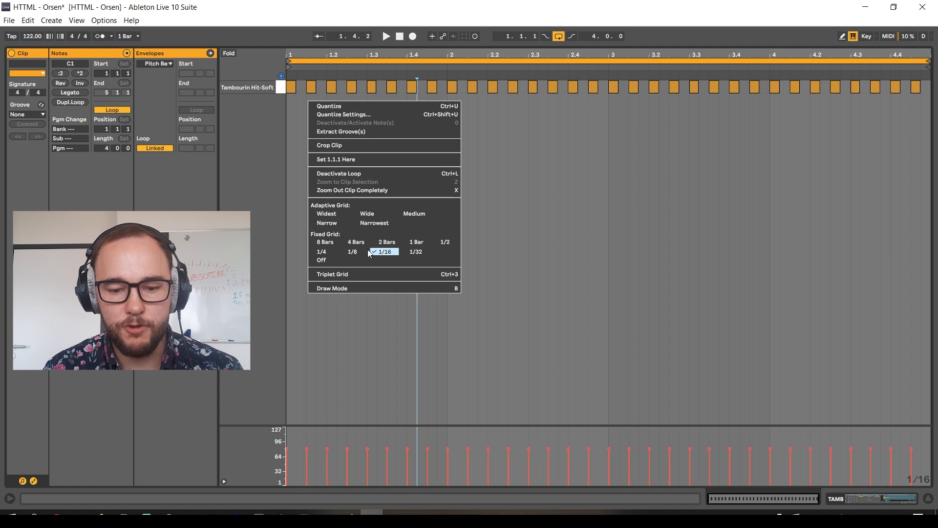
click(352, 252)
click(293, 87)
drag(296, 88, 298, 93)
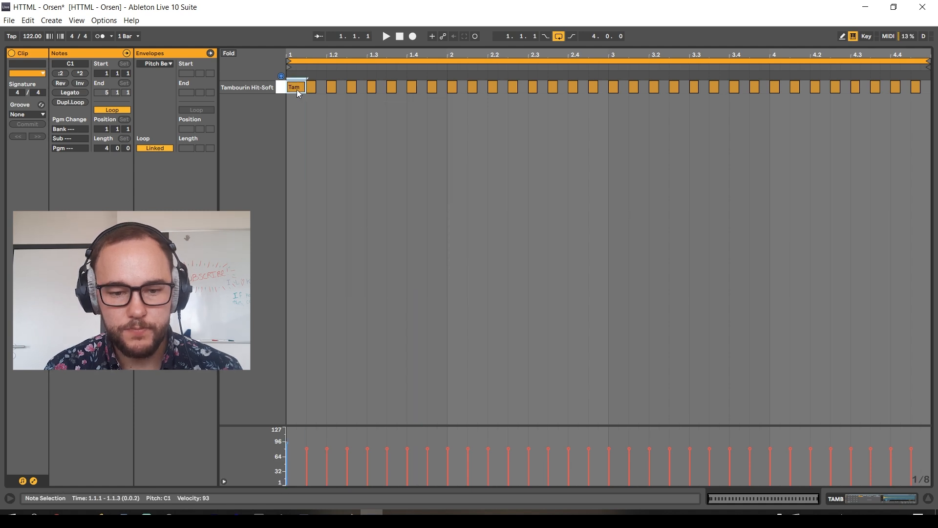
click(312, 146)
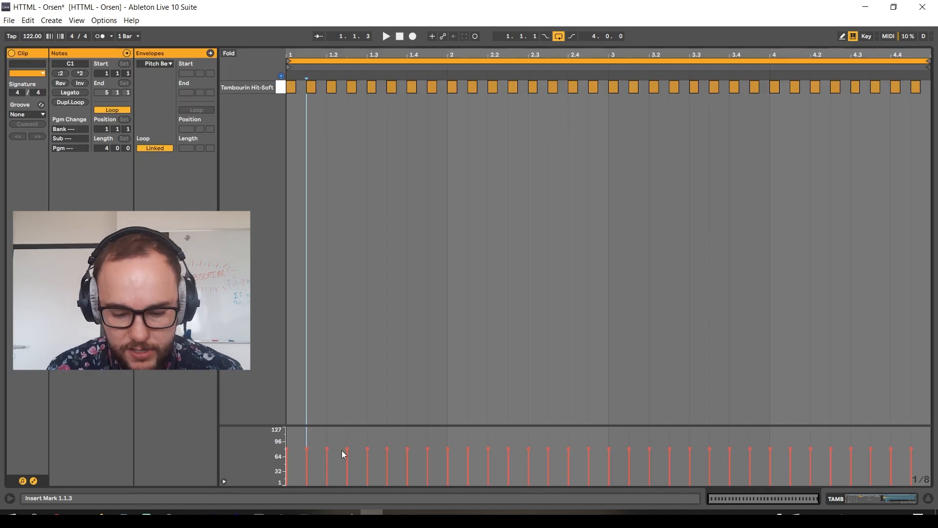
Draw slightly varying velocities of about 92–97 across the Tambourin Hit-Soft notes in all four bars.
key(b)
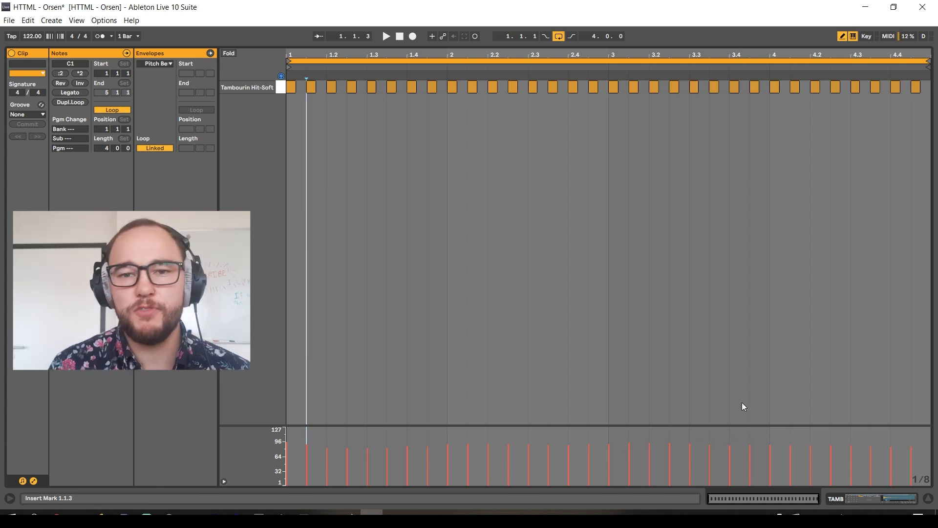
drag(585, 424, 614, 172)
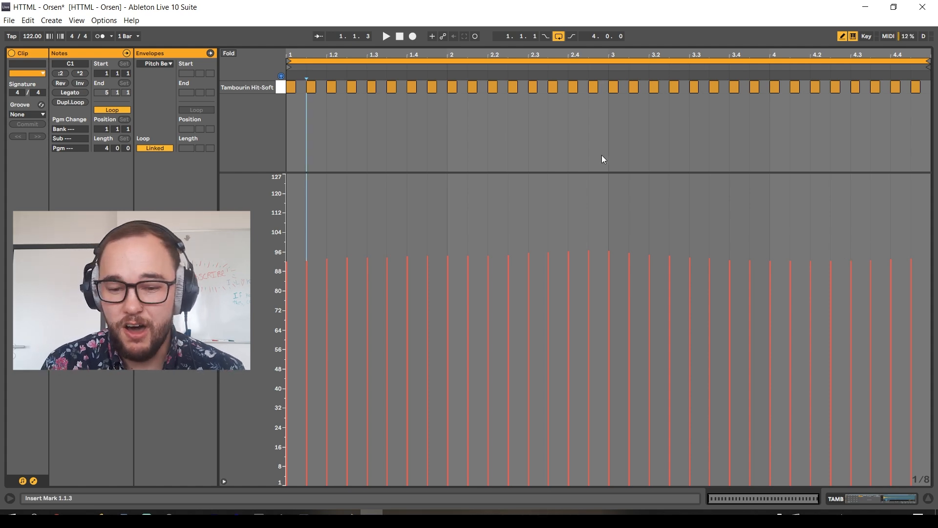
drag(581, 173, 557, 314)
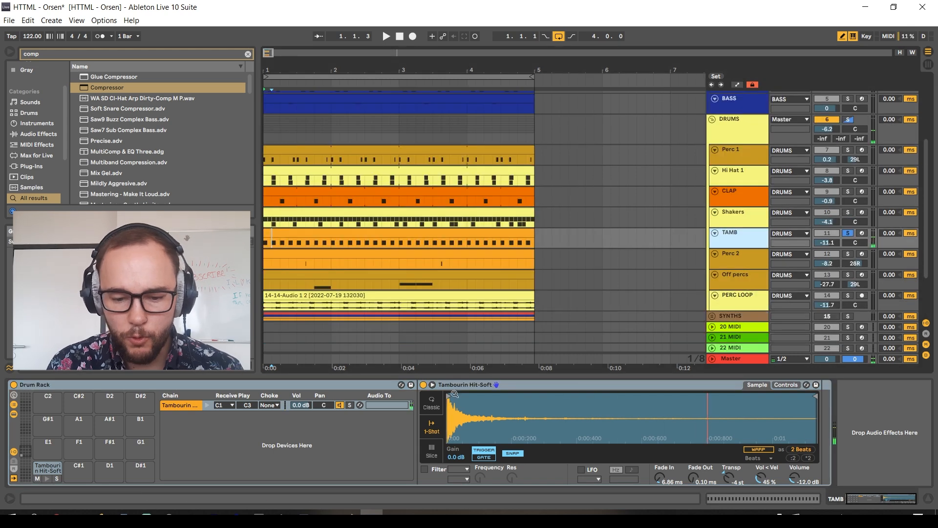
Trim the start of the Tambourin Hit-Soft sample slightly with a 4.69 ms fade-in, and play the soloed TAMB track.
drag(452, 394, 454, 394)
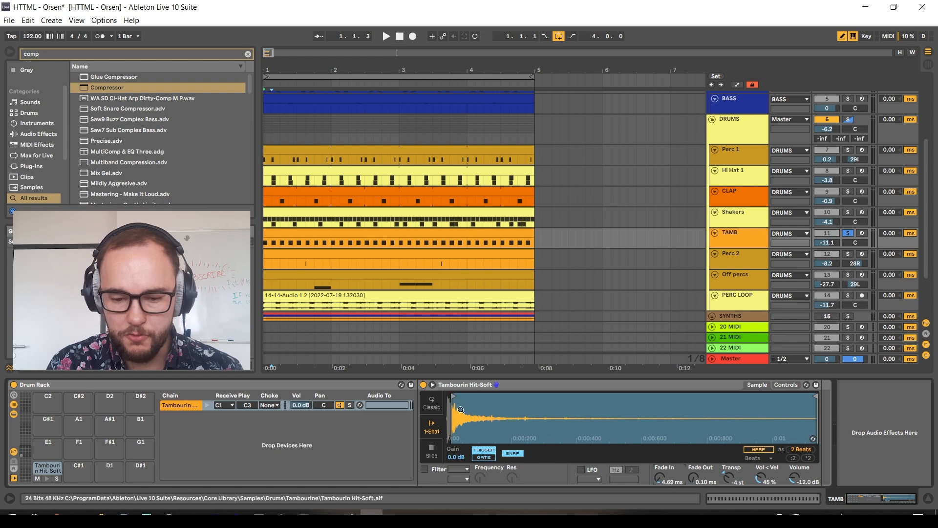
click(206, 404)
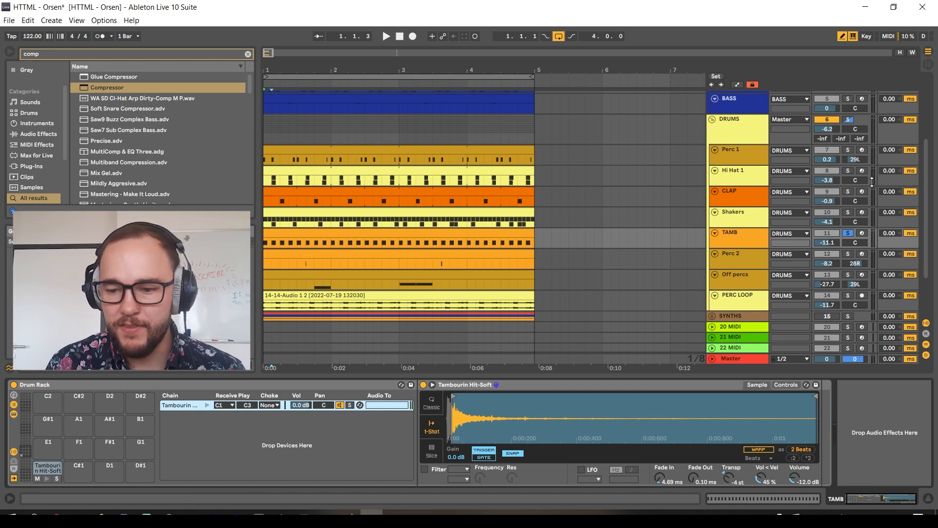
key(space)
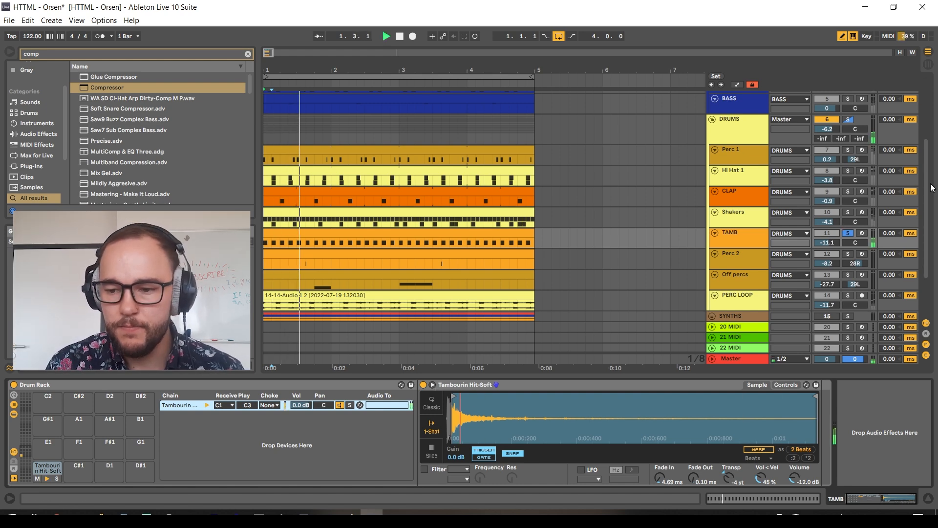
key(space)
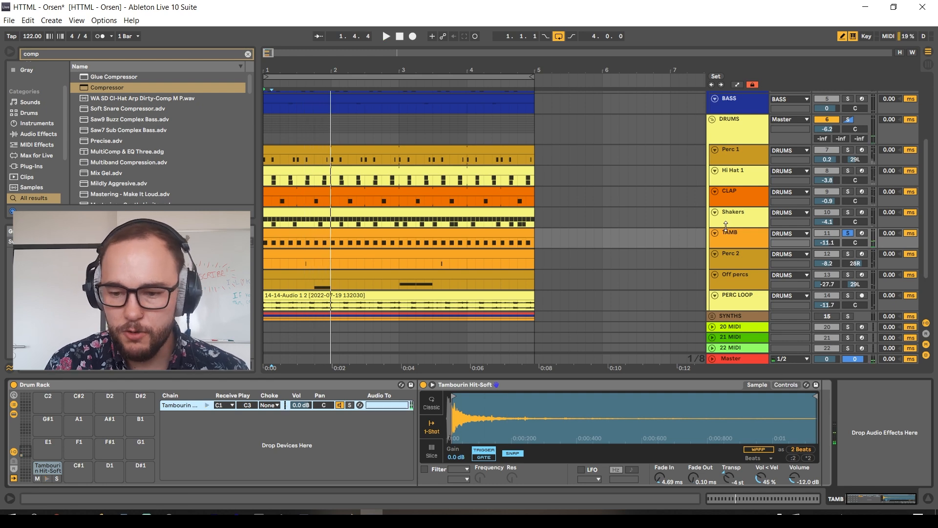
Copy the KICK-sidechained Compressor from Shakers to TAMB and set its threshold to -22.6 dB during playback.
key(Up)
drag(755, 385, 749, 235)
key(space)
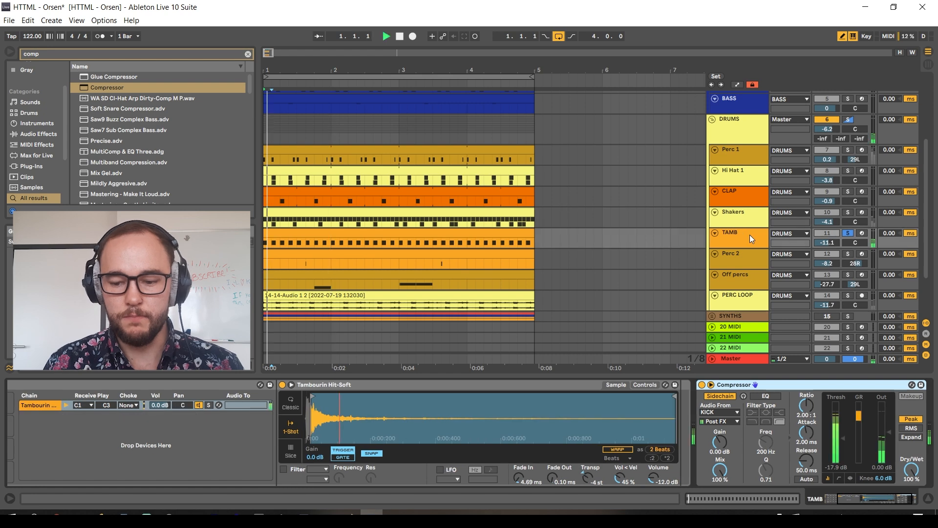
drag(843, 445, 841, 447)
key(space)
Add a Reverb after the Compressor on the TAMB track and start playback.
key(ctrl+f)
text(rev)
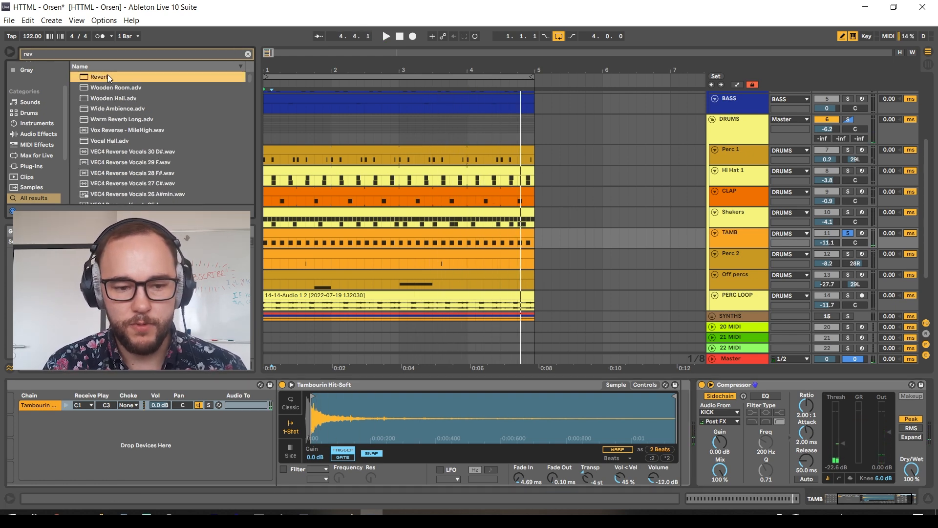
drag(107, 76, 910, 423)
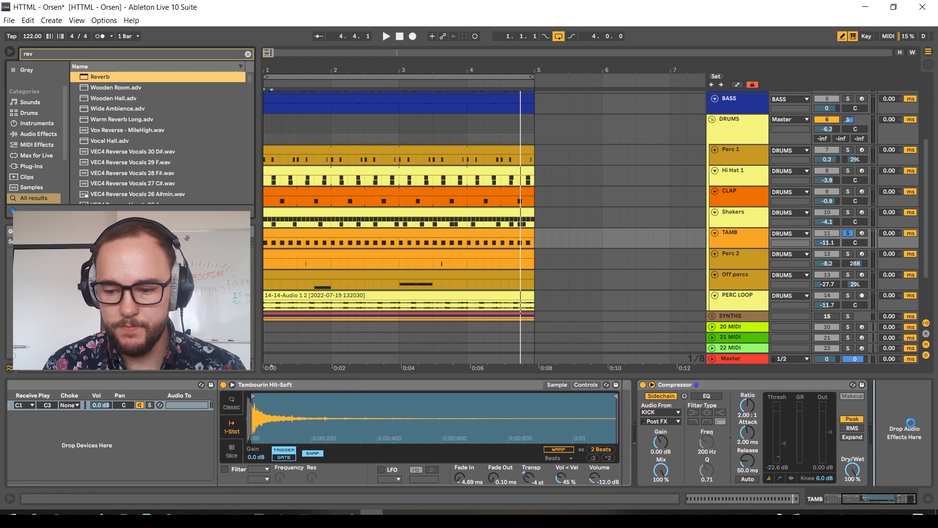
key(space)
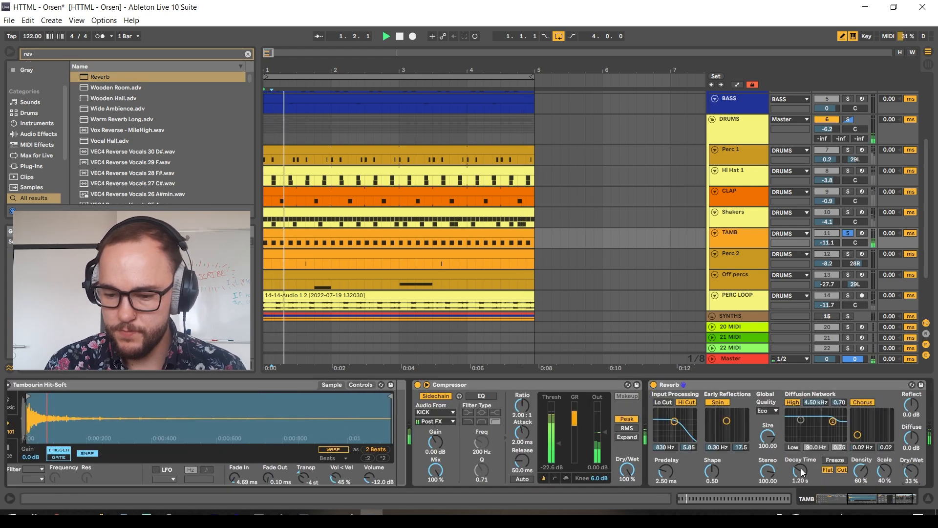
Switch the reverb's input filter from high cut to low cut at 2.31 kHz and set Dry/Wet to 41%.
click(688, 403)
click(660, 403)
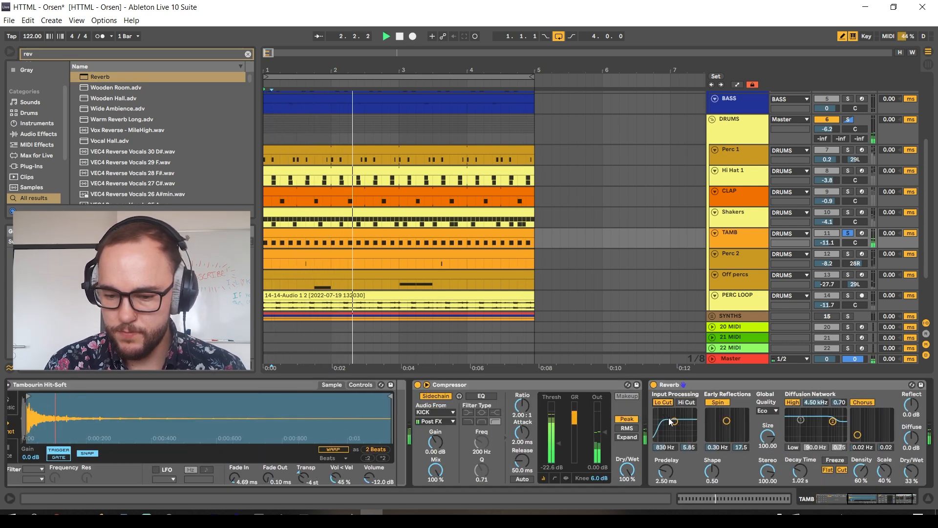
drag(674, 421, 680, 423)
drag(911, 472, 911, 466)
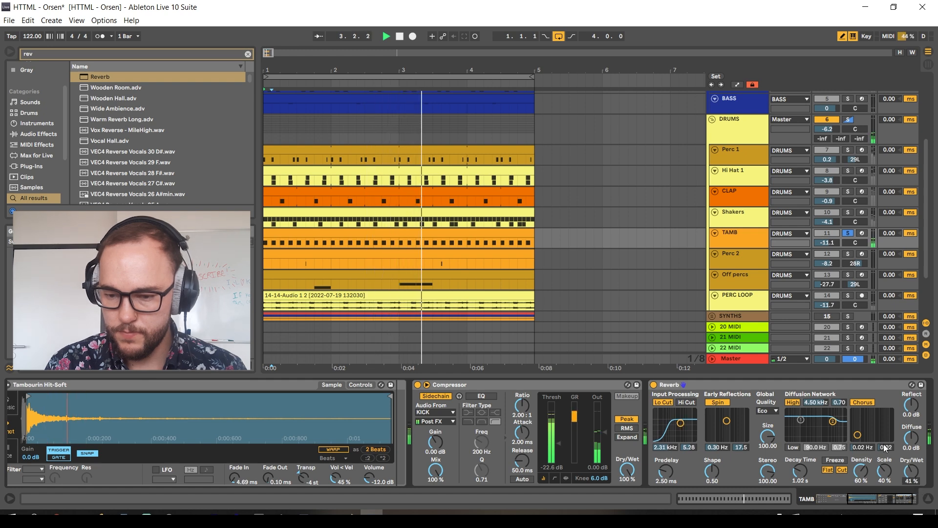
Raise the TAMB volume to -9.3 dB, set the reverb's decay time to 1.53 s, and play the result.
drag(834, 241, 835, 234)
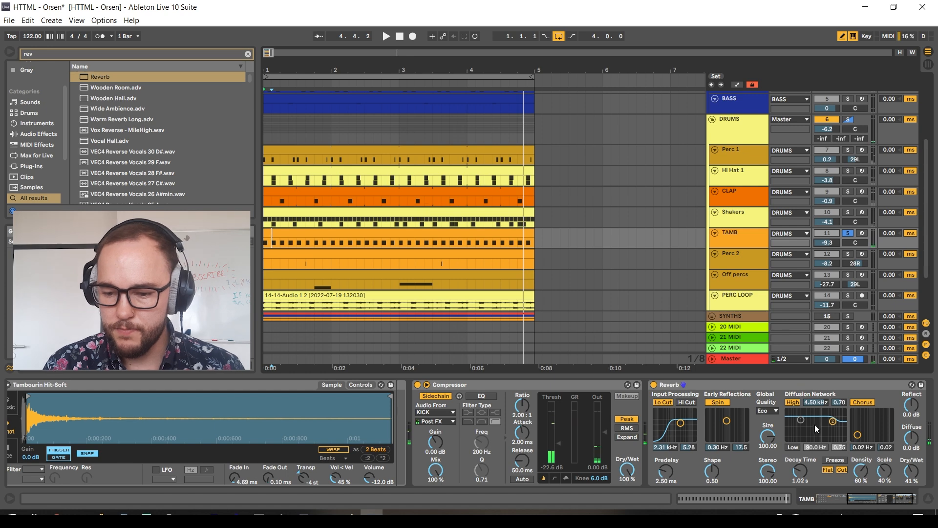
drag(800, 471, 800, 469)
key(space)
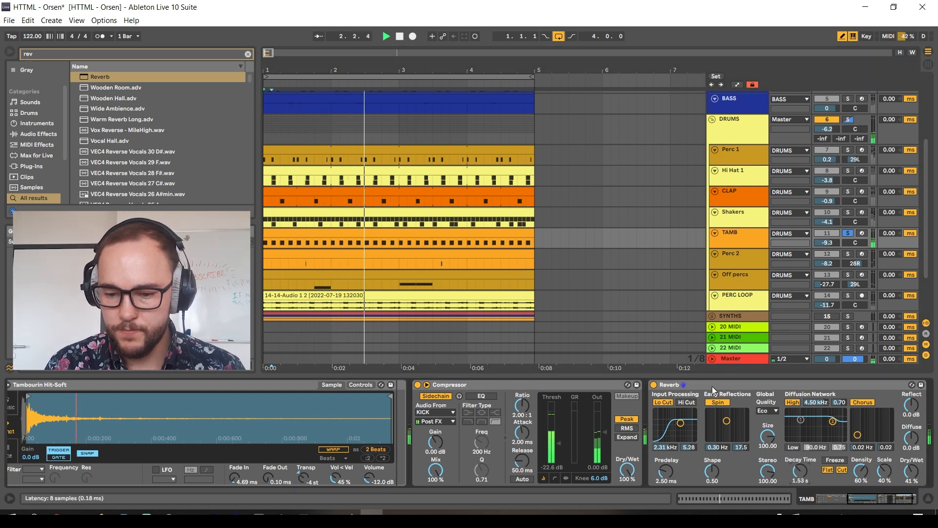
Add an EQ Eight between the Compressor and the Reverb on the TAMB track.
key(ctrl+f)
text(eq)
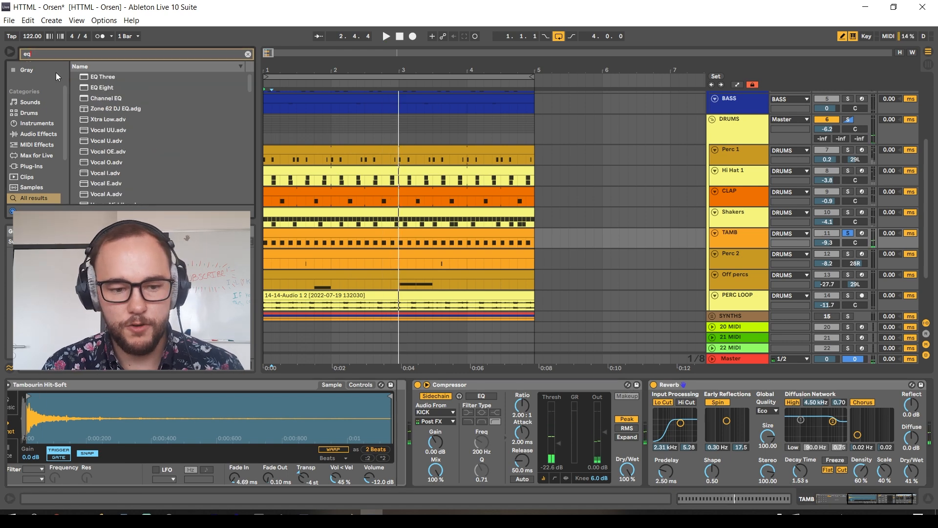
key(Down)
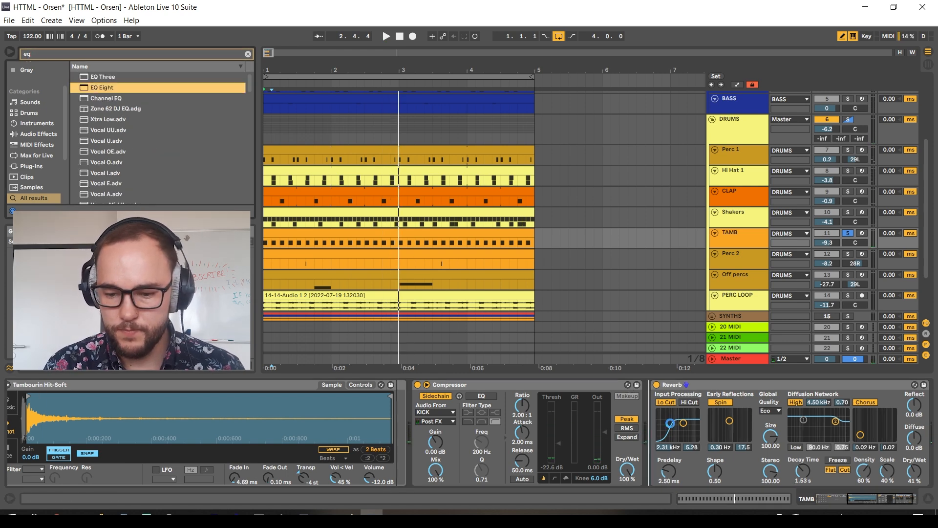
key(Return)
During playback, low-cut the tambourine at about 550 Hz with EQ Eight and reduce its highs by 3.60 dB at 15.3 kHz.
key(space)
drag(708, 428, 787, 462)
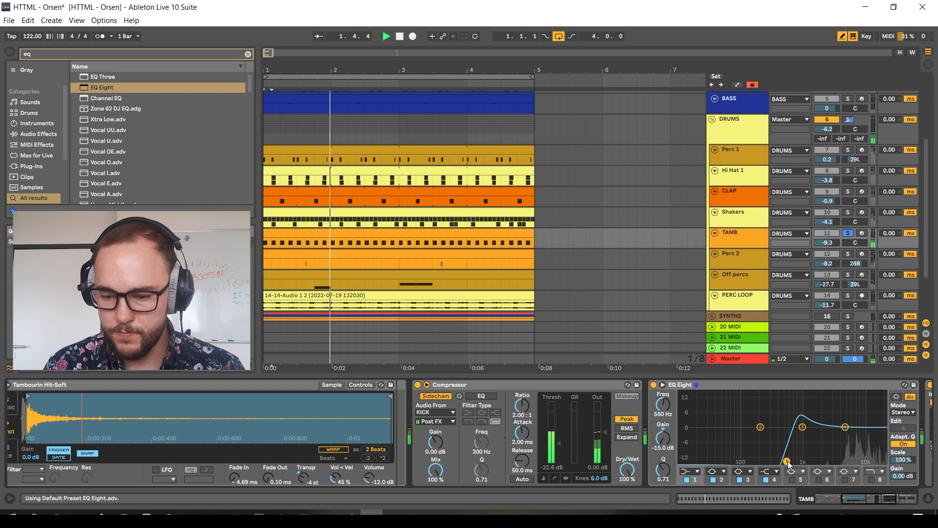
drag(662, 470, 662, 483)
drag(802, 427, 874, 434)
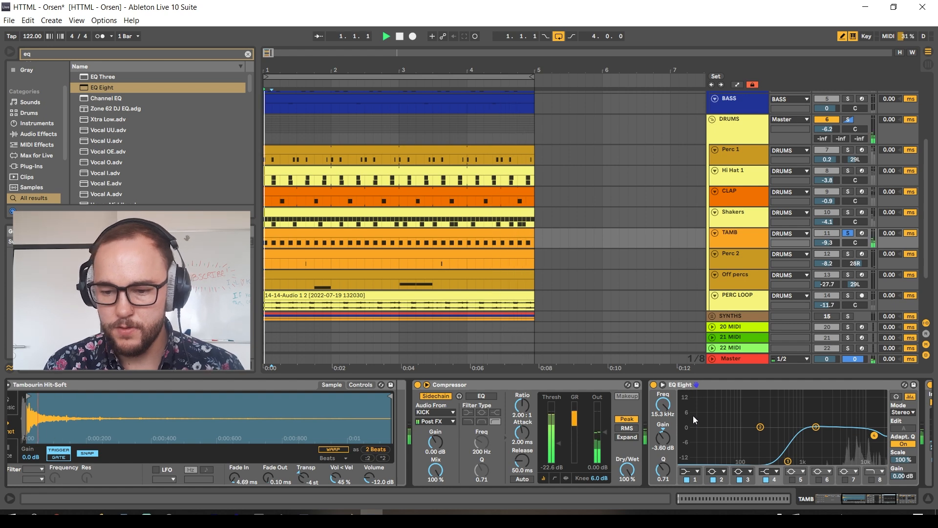
key(space)
Insert the Wider plug-in between EQ Eight and Reverb on TAMB and set its width to 200% during playback.
key(ctrl+f)
text(wider)
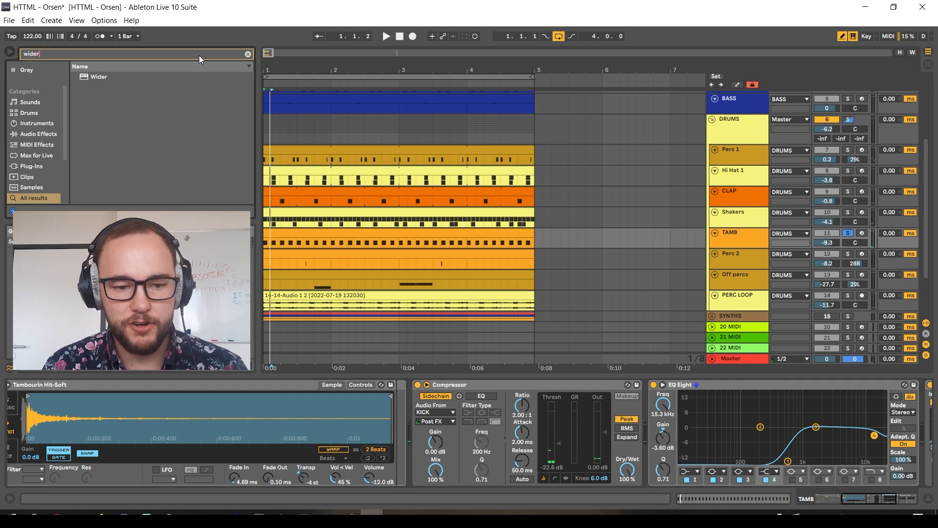
drag(93, 79, 755, 427)
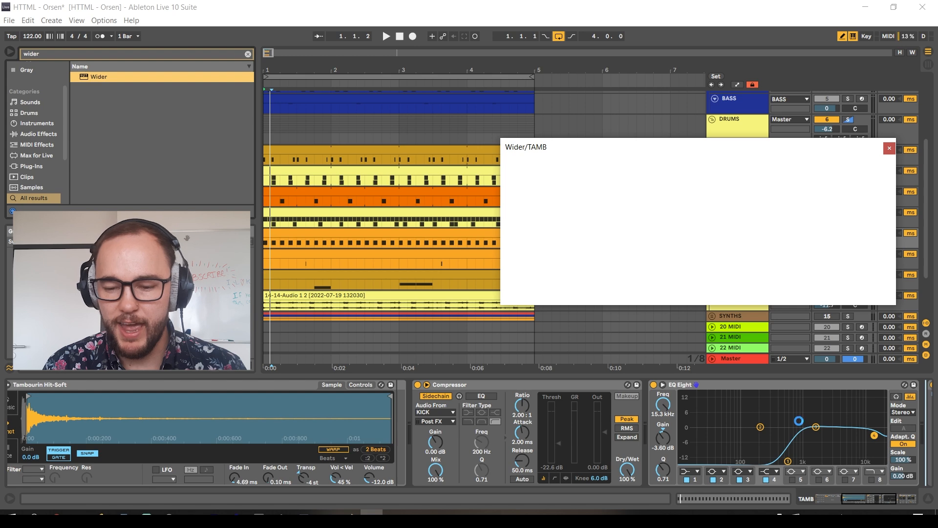
key(space)
drag(758, 249, 810, 1)
drag(575, 252, 581, 523)
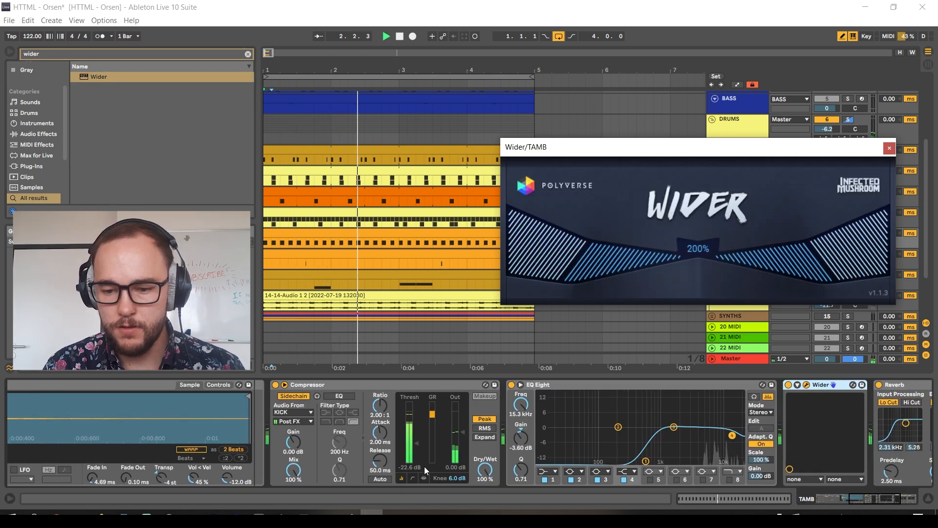
Reduce the Wider effect on the TAMB track to 159%, close its window and stop playback.
mouse_move(577, 279)
mouse_down()
mouse_move(578, 263)
mouse_move(590, 276)
mouse_up()
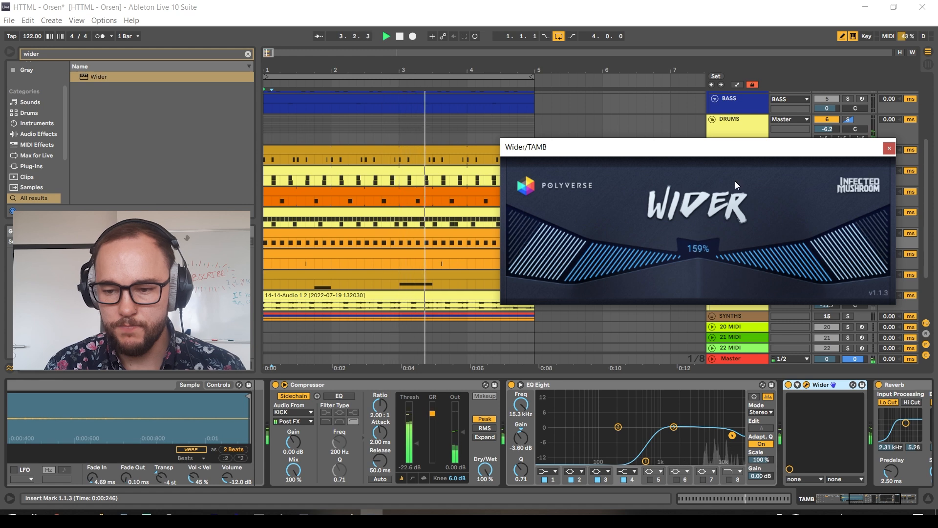
click(889, 148)
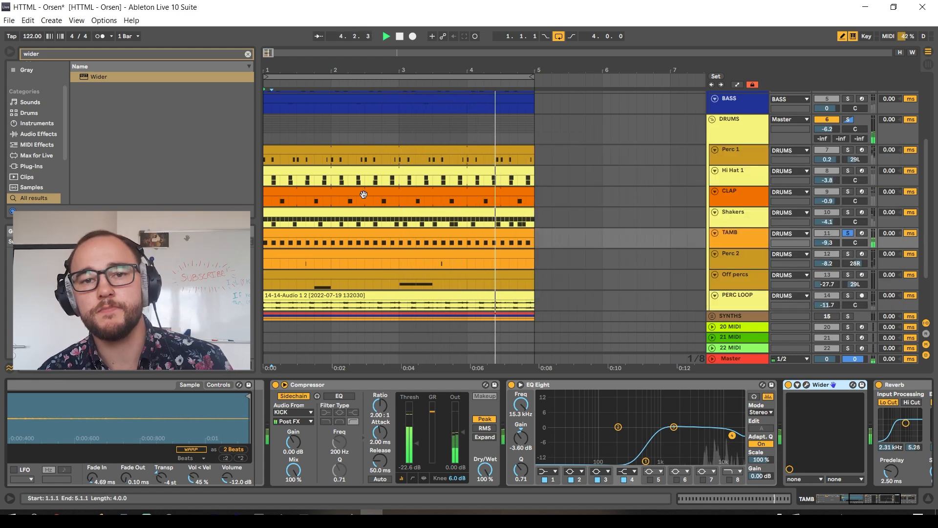
key(space)
Insert an Auto Pan after the EQ Eight on the TAMB track with amount 25.4% and rate 0.25 Hz.
key(ctrl+f)
text(autop)
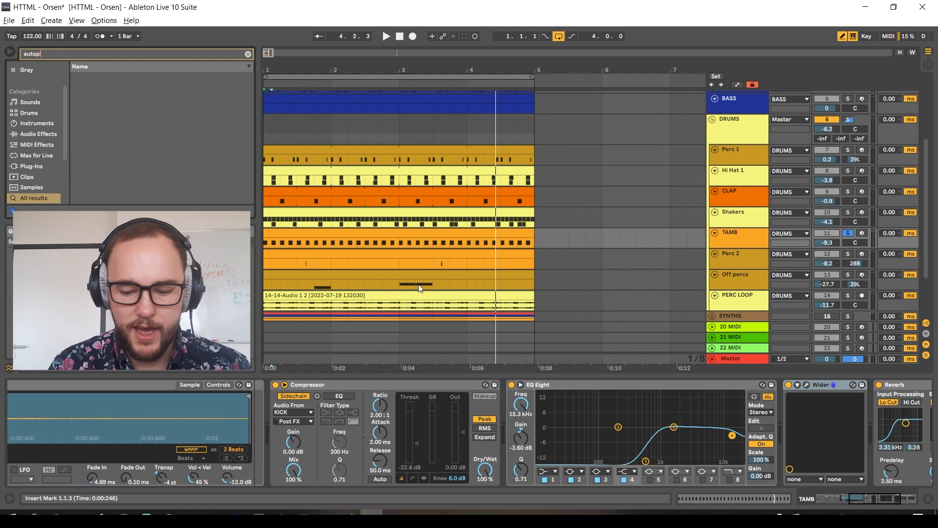
key(BackSpace)
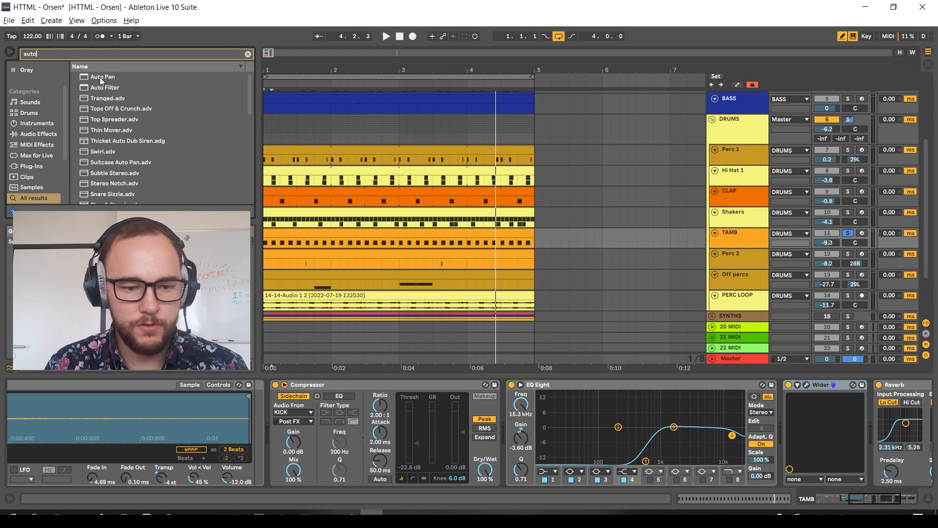
drag(99, 77, 740, 412)
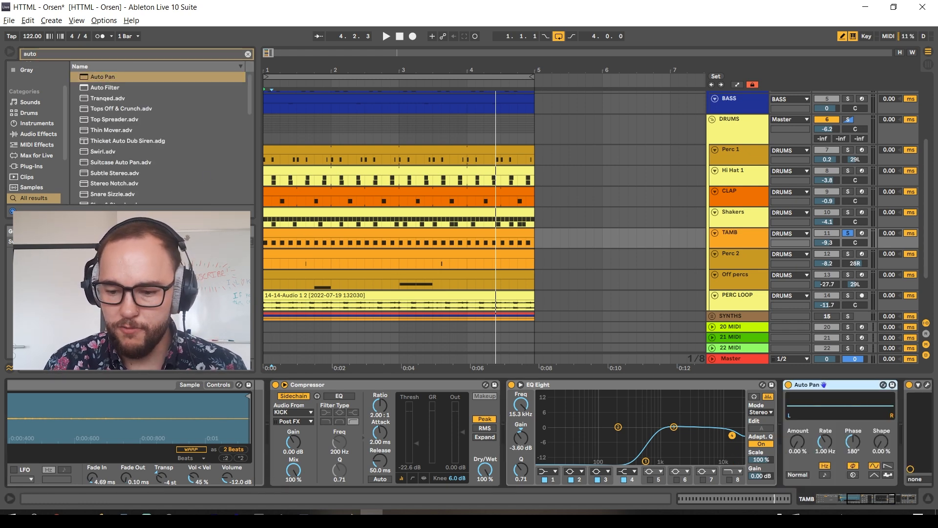
drag(797, 442, 824, 444)
scroll(807, 444, right, 4)
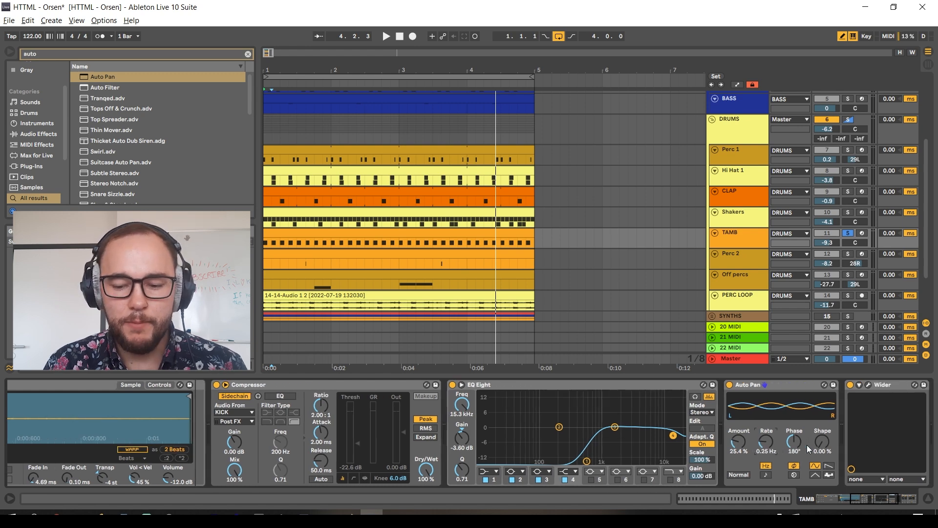
Insert a Vocoder after the Auto Pan on TAMB with 175 ms release and 45.5% dry/wet, and raise the track volume to -6.4 dB.
key(ctrl+f)
text(voco)
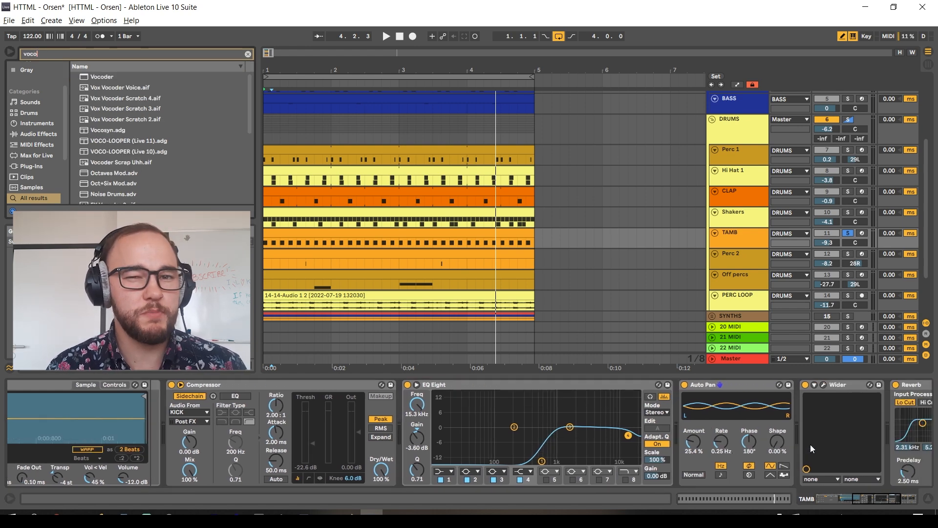
double_click(101, 77)
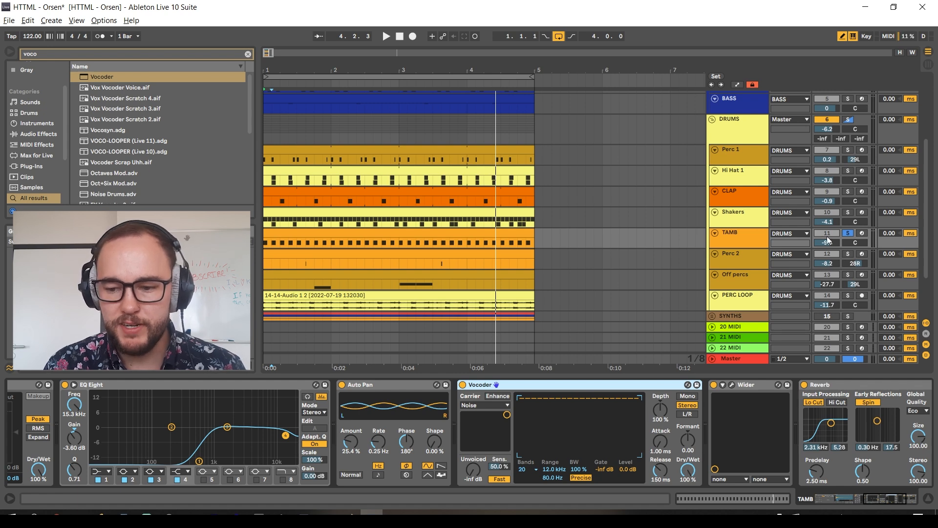
key(space)
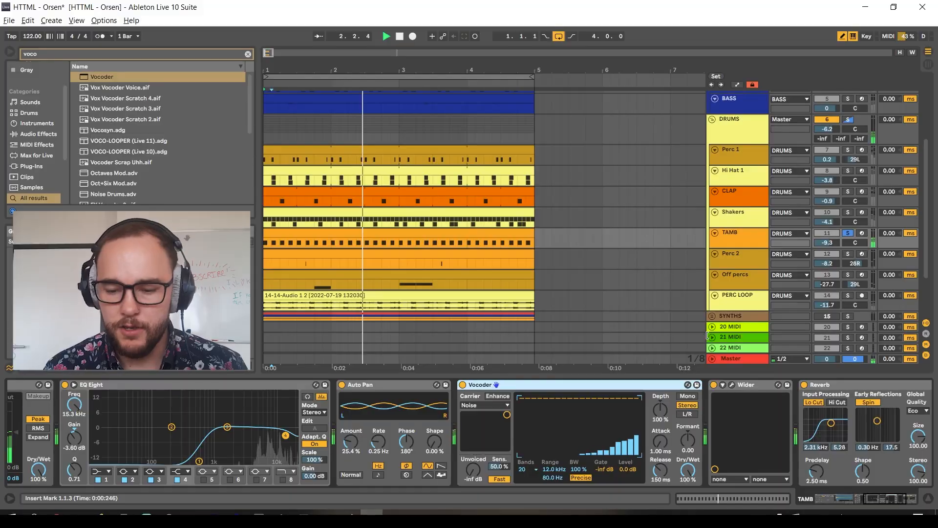
drag(688, 470, 687, 483)
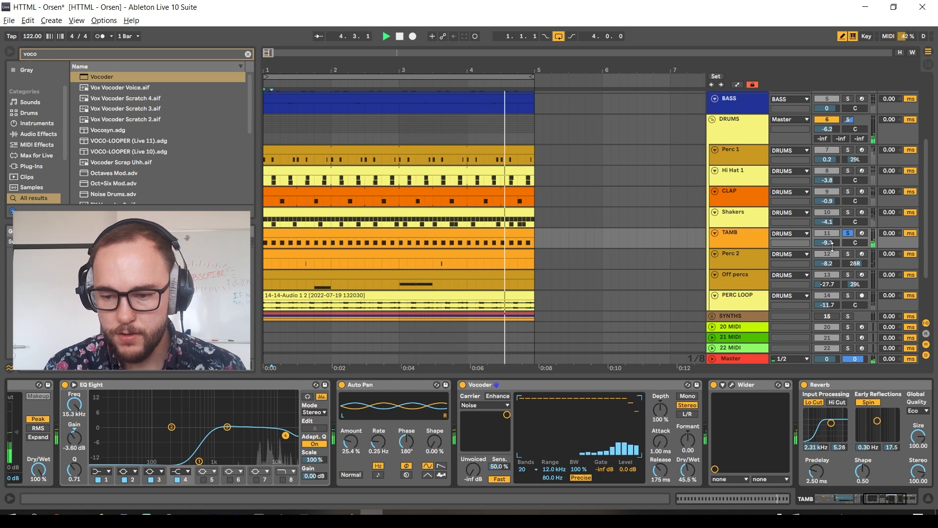
drag(832, 244, 832, 237)
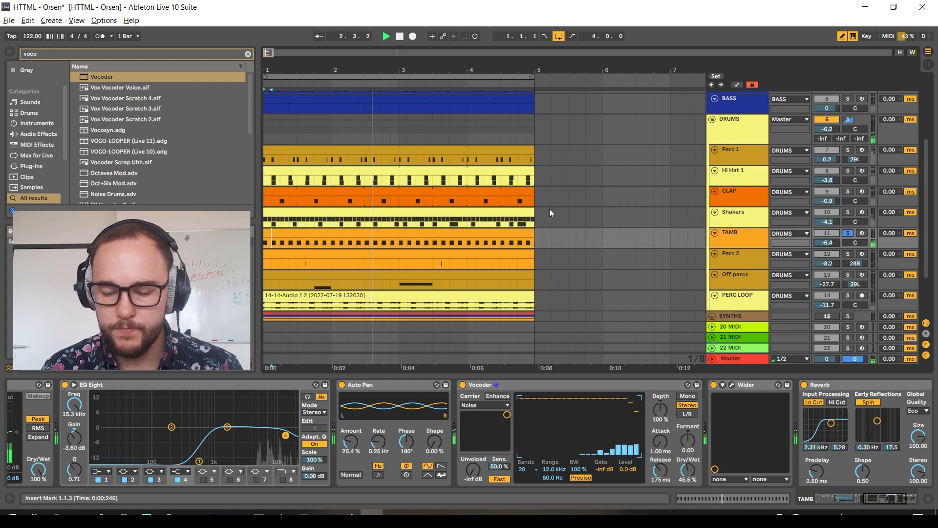
Draw a rising curve across the Vocoder's middle filter bands and lower its dry/wet to 34%.
drag(540, 440, 590, 412)
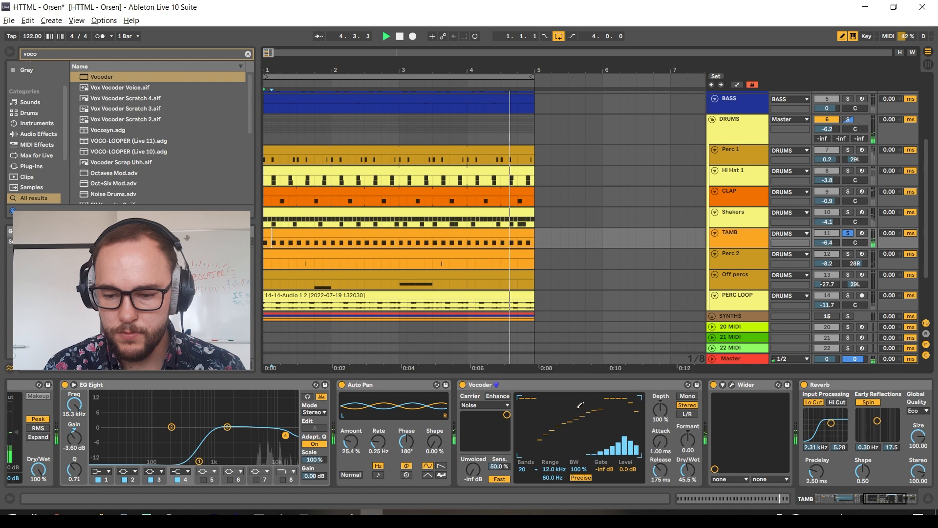
key(space)
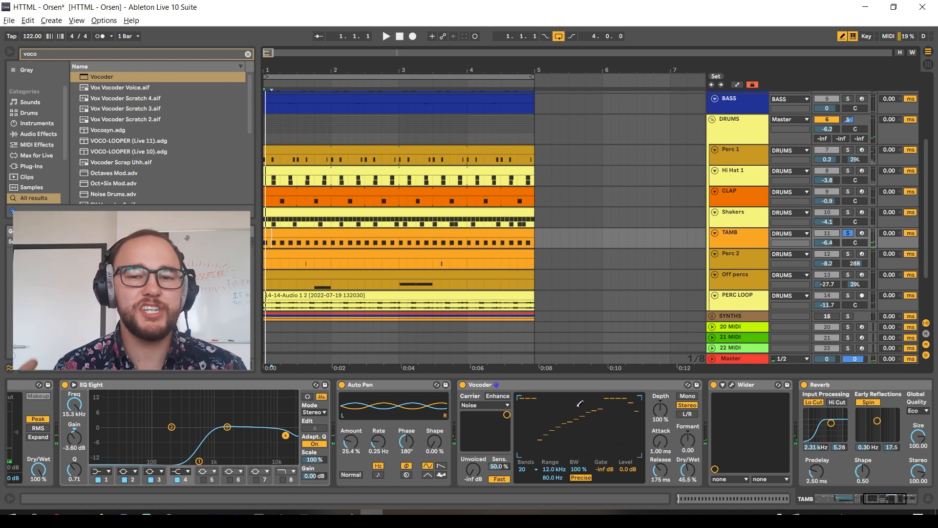
drag(684, 472, 684, 475)
key(space)
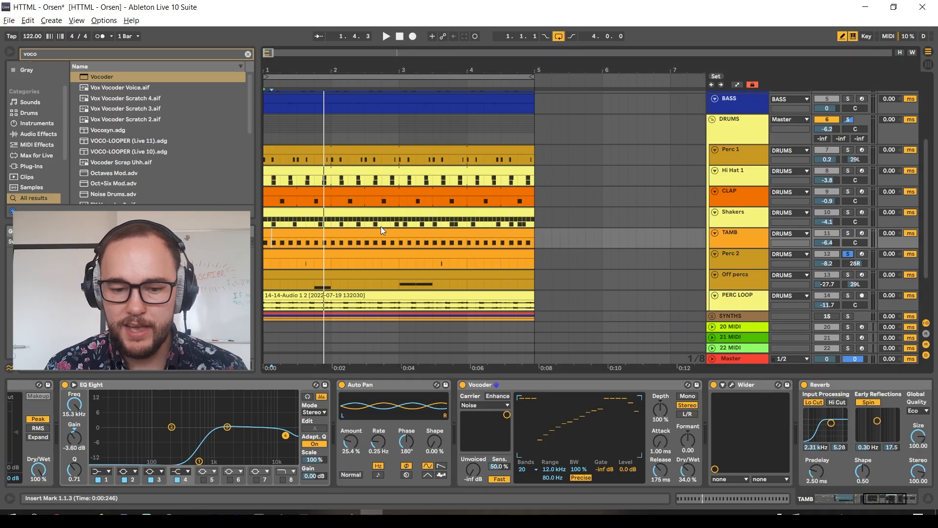
Audition the Clap chain of the Perc 2 track and open the track's MIDI clip to view its notes.
scroll(368, 239, left, 3)
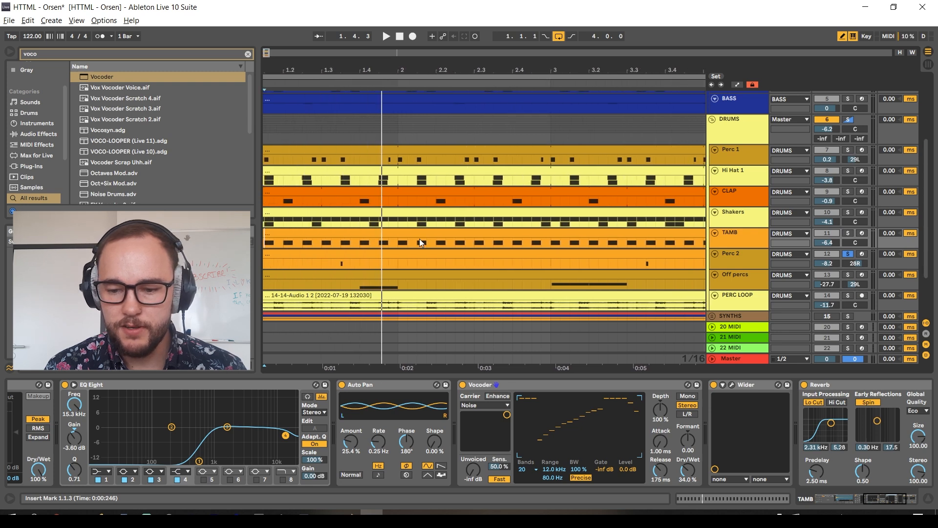
click(731, 259)
click(207, 405)
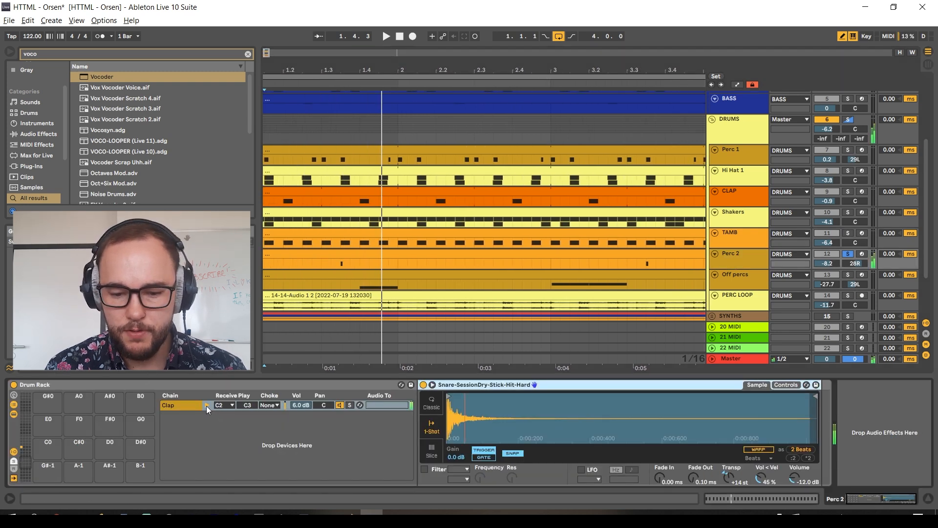
click(322, 267)
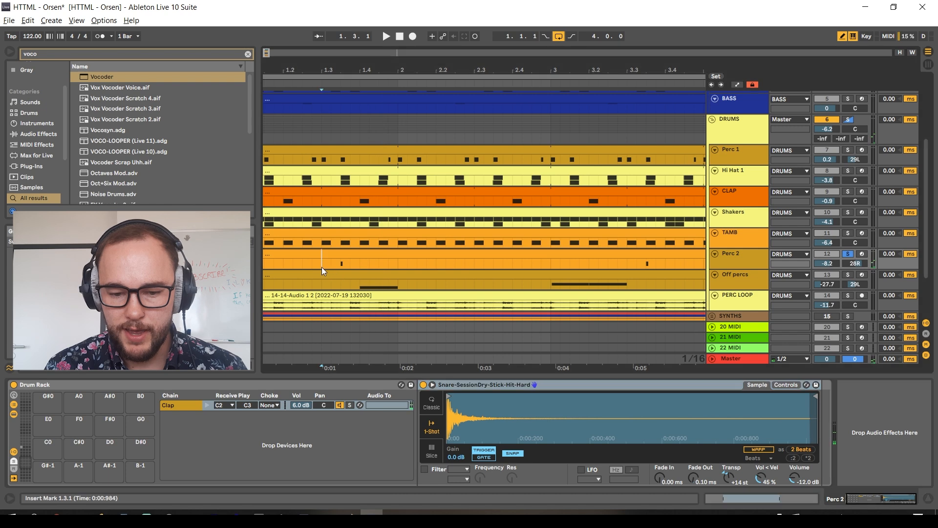
scroll(322, 266, down, 2)
double_click(323, 254)
click(332, 97)
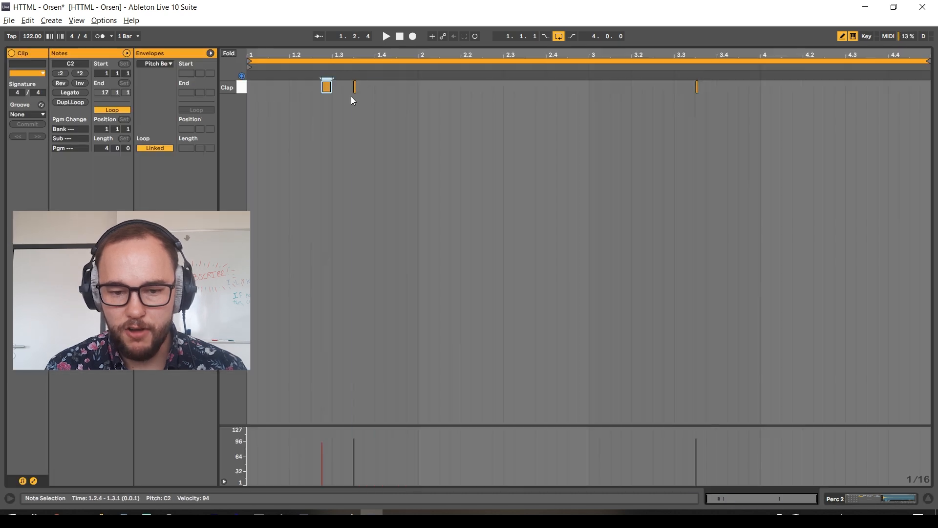
Listen to the Perc 2 pattern with the metronome to check its note placement.
key(space)
click(104, 38)
key(space)
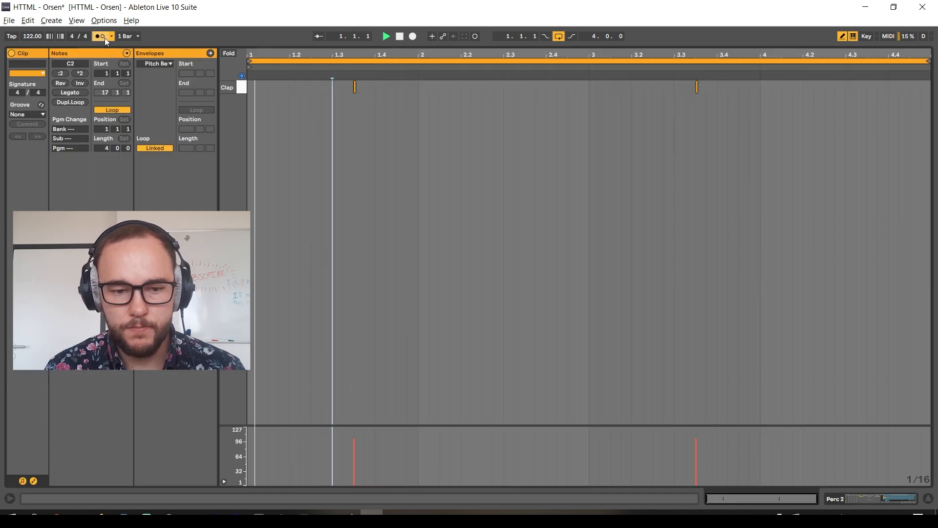
click(105, 37)
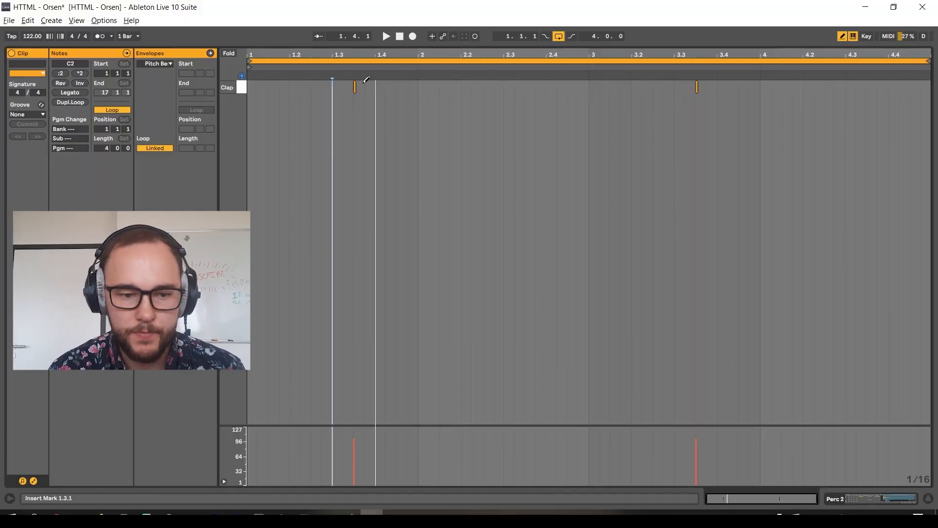
click(99, 36)
key(space)
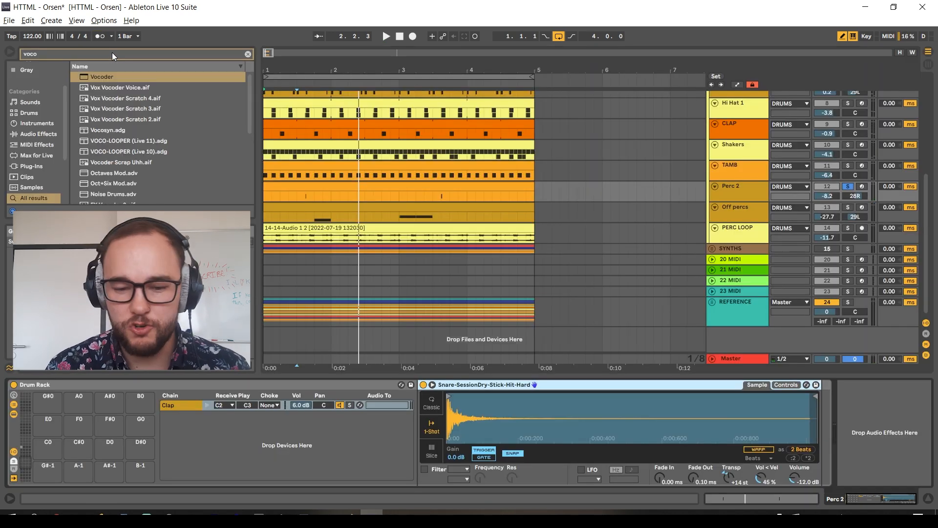
Solo the Off percs track and raise its volume to -18.3 dB while checking its Clap and Perc Tube Hit chains.
click(847, 207)
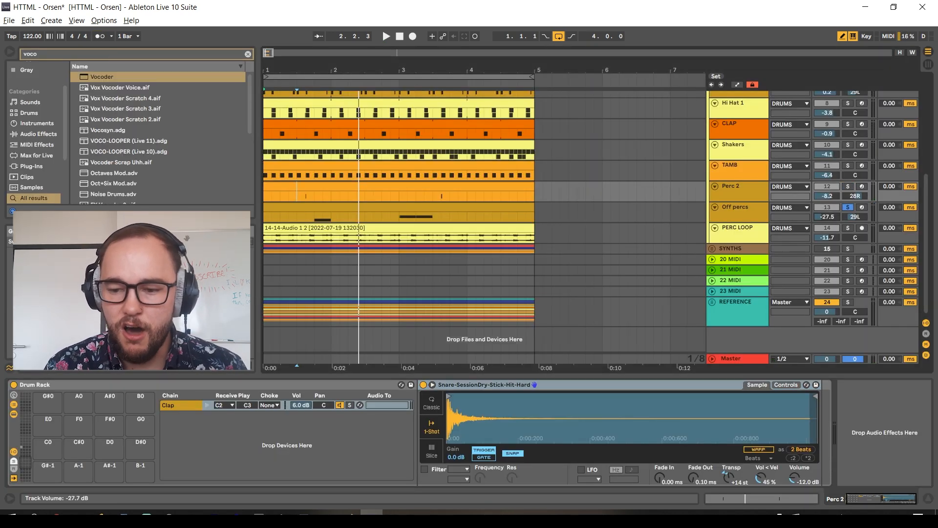
click(740, 210)
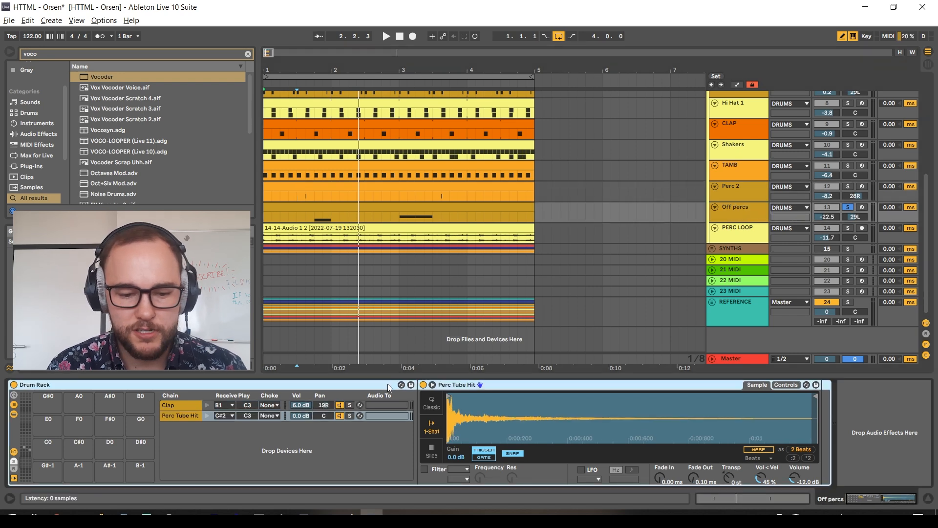
click(180, 406)
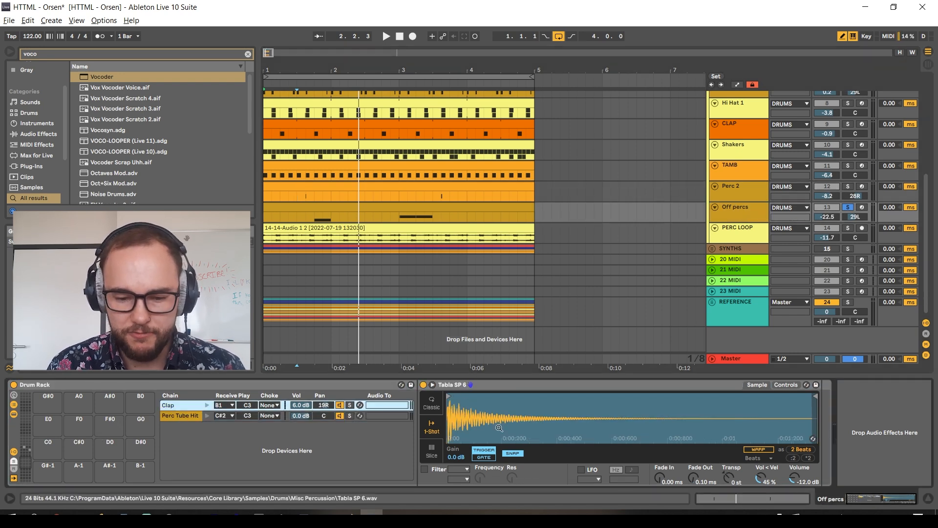
click(204, 415)
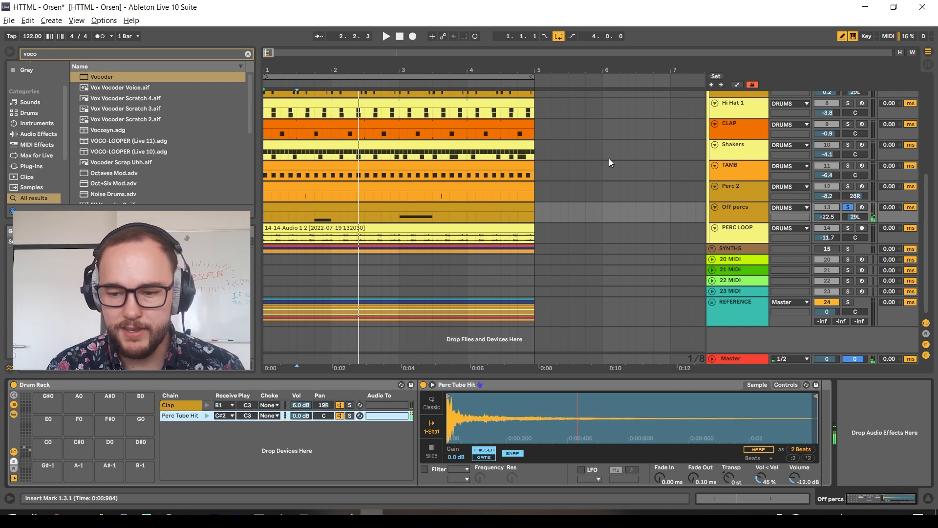
drag(830, 216, 830, 210)
Add a Reverb to the Off percs track with 33% dry/wet and play the part from 1.2.3.
click(721, 212)
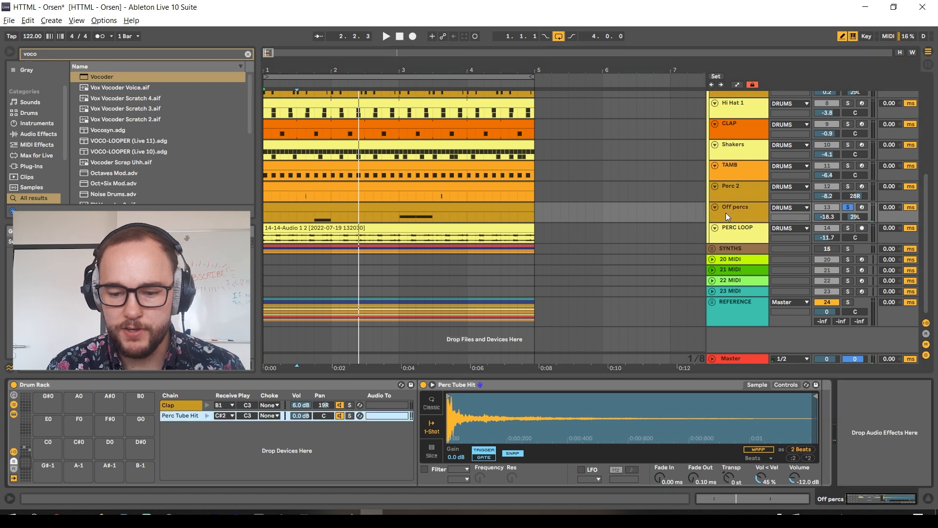
key(ctrl+f)
text(rev)
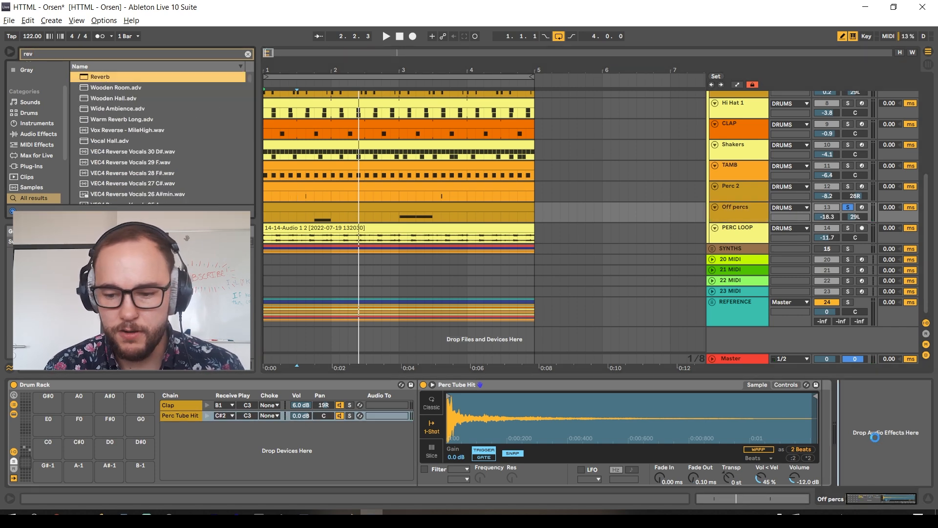
key(Return)
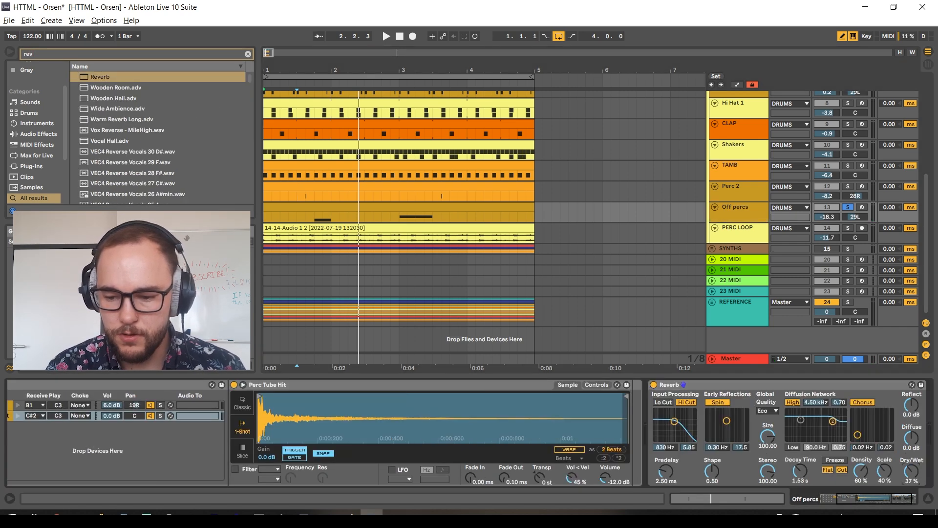
click(289, 214)
key(space)
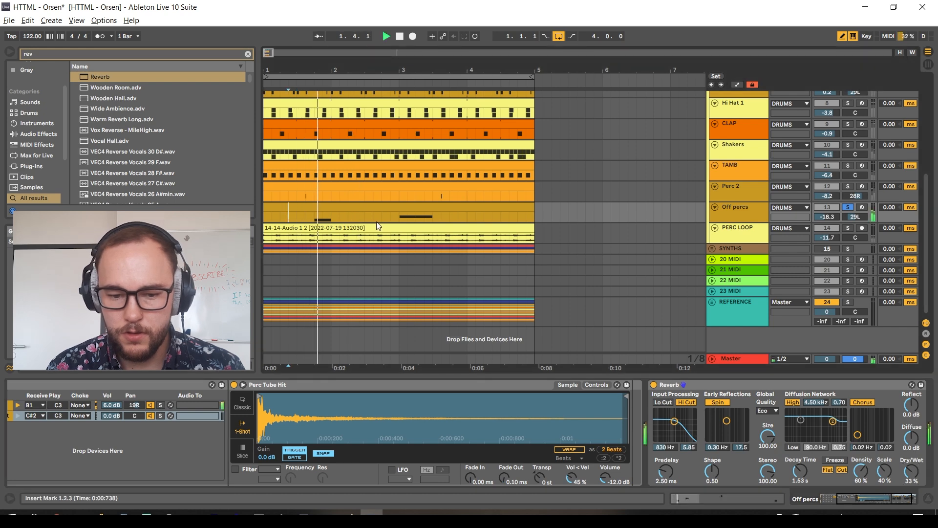
Insert an EQ Eight before the Reverb on Off percs and cut the lows below 138 Hz with band 1.
key(ctrl+f)
text(eq)
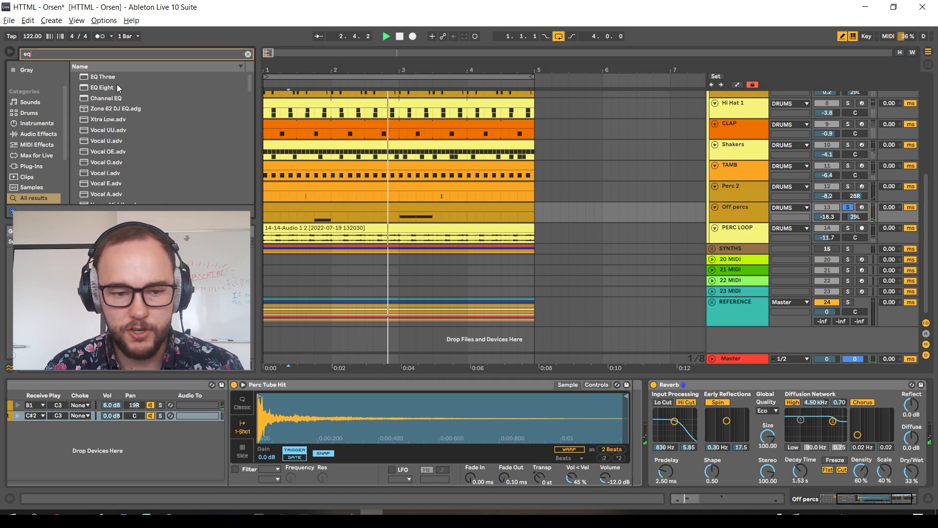
key(Down)
key(Return)
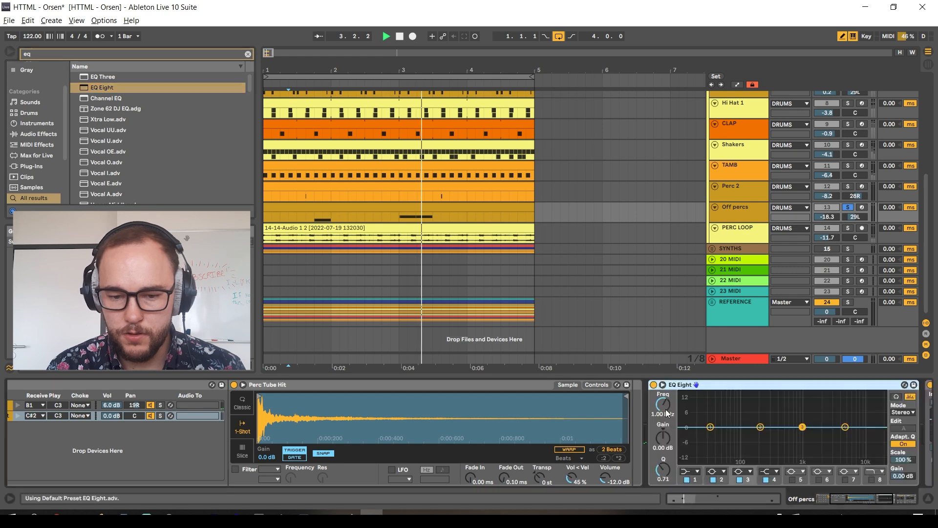
drag(709, 427, 751, 434)
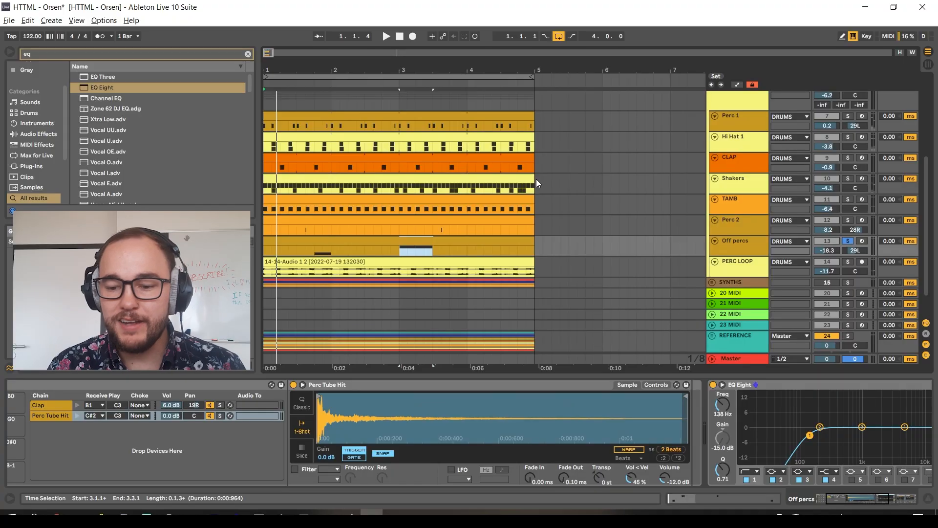
Listen to the PERC LOOP track in solo and select its audio clip to view the track's effects.
scroll(503, 207, up, 2)
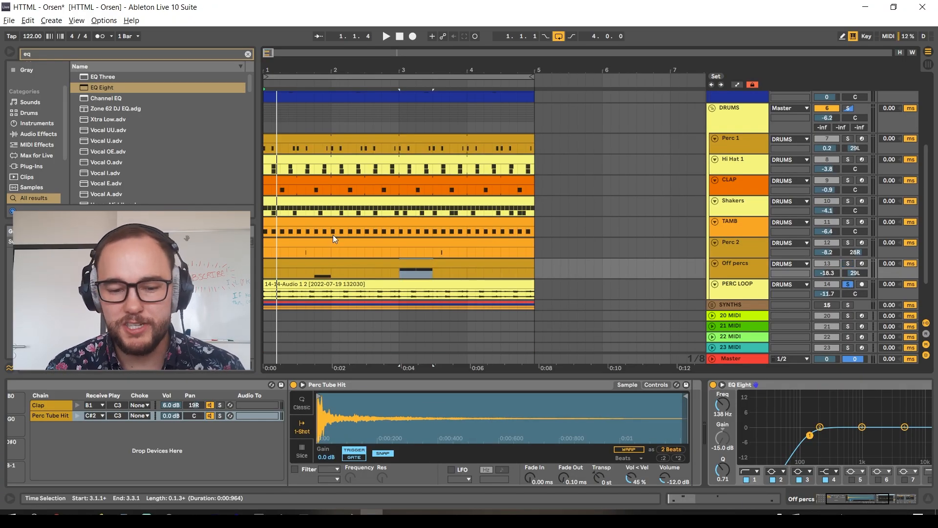
scroll(333, 238, up, 1)
key(space)
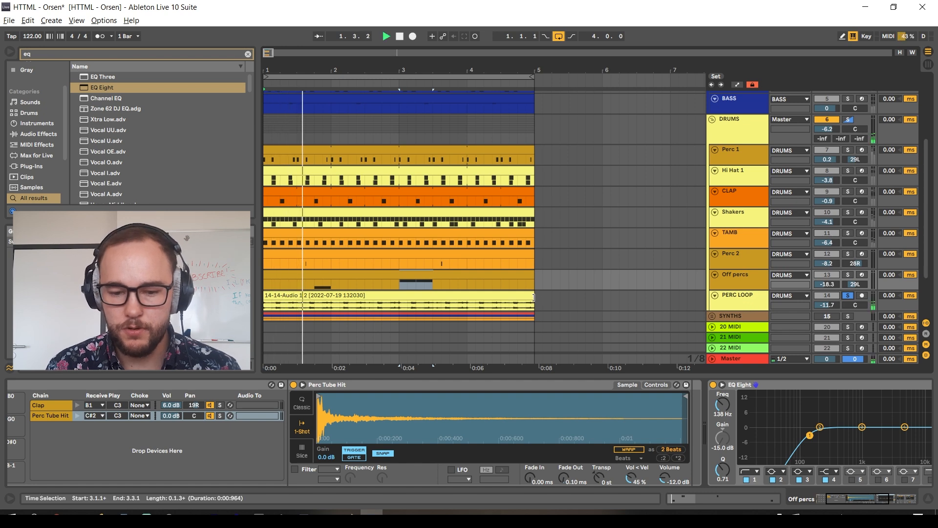
click(521, 296)
key(space)
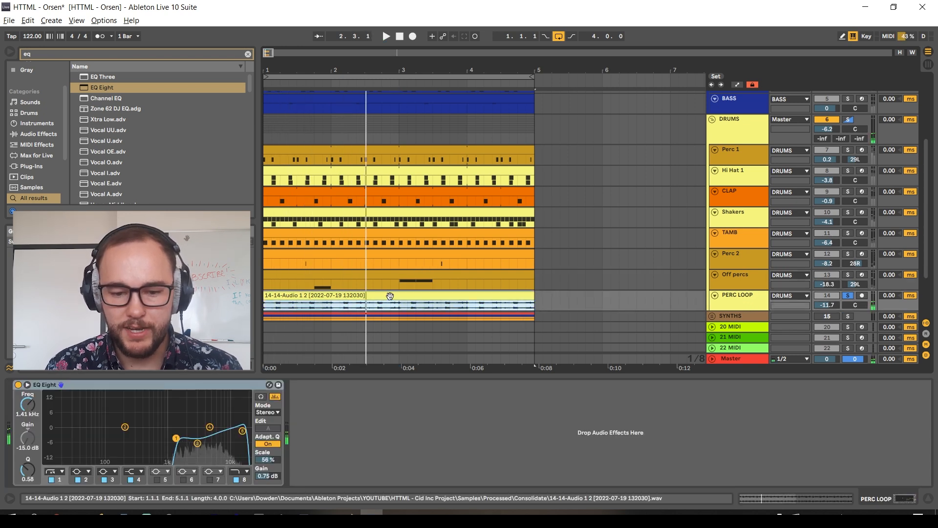
Examine the PERC LOOP audio clip's waveform and sample settings during playback.
double_click(389, 295)
key(space)
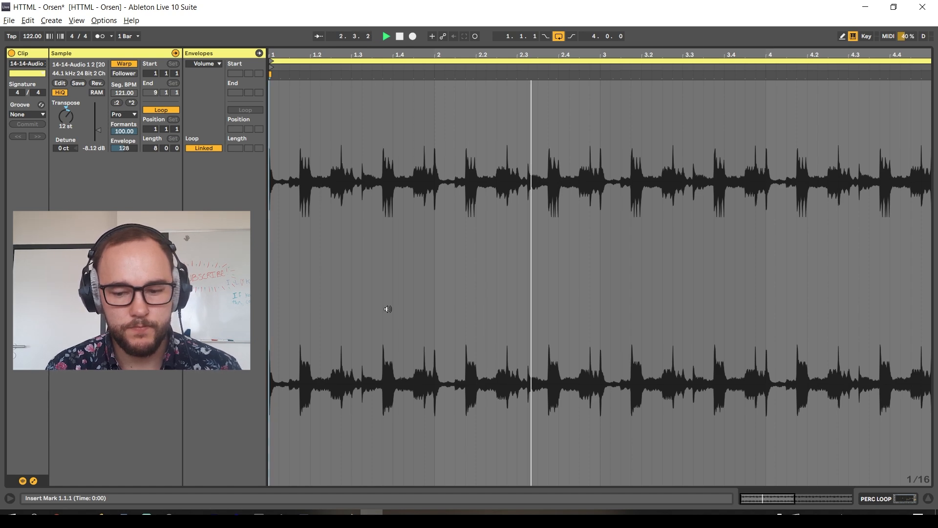
key(space)
key(shift+Tab)
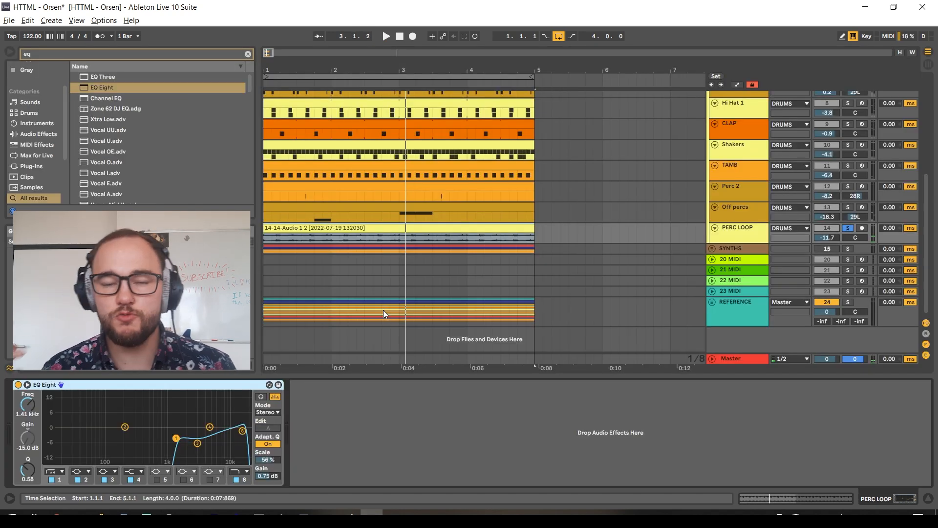
Solo the whole DRUMS group instead of only the PERC LOOP track.
scroll(388, 274, up, 2)
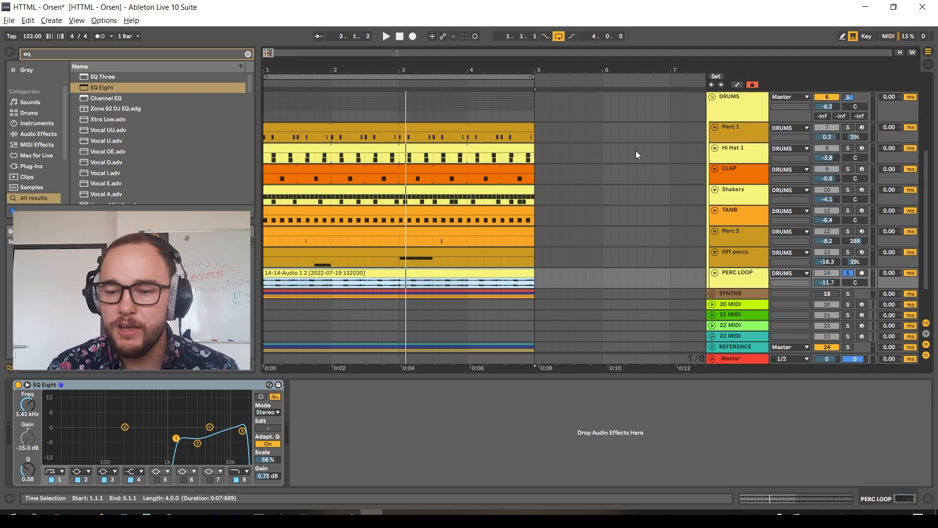
scroll(684, 141, up, 1)
click(850, 108)
scroll(615, 158, down, 2)
scroll(626, 195, up, 4)
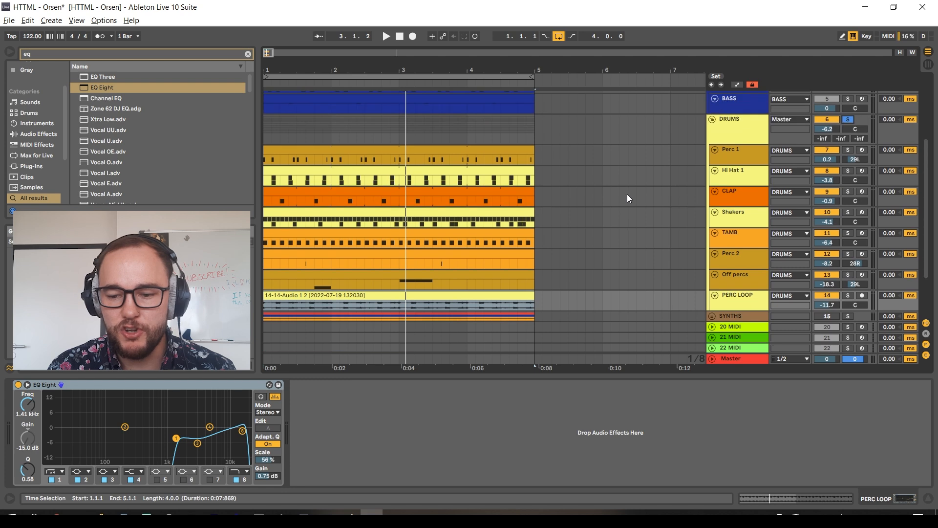
Listen to the drum group with the PERC LOOP track turned off.
click(828, 317)
key(space)
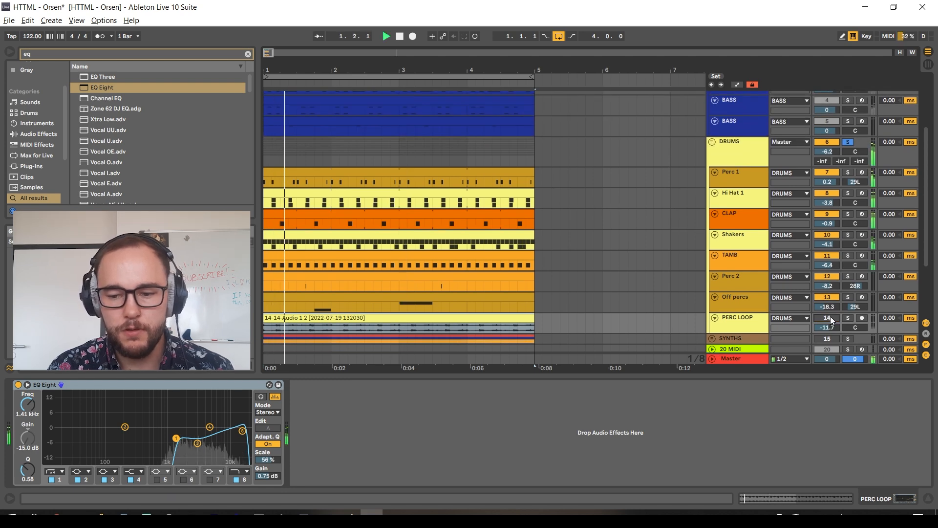
key(space)
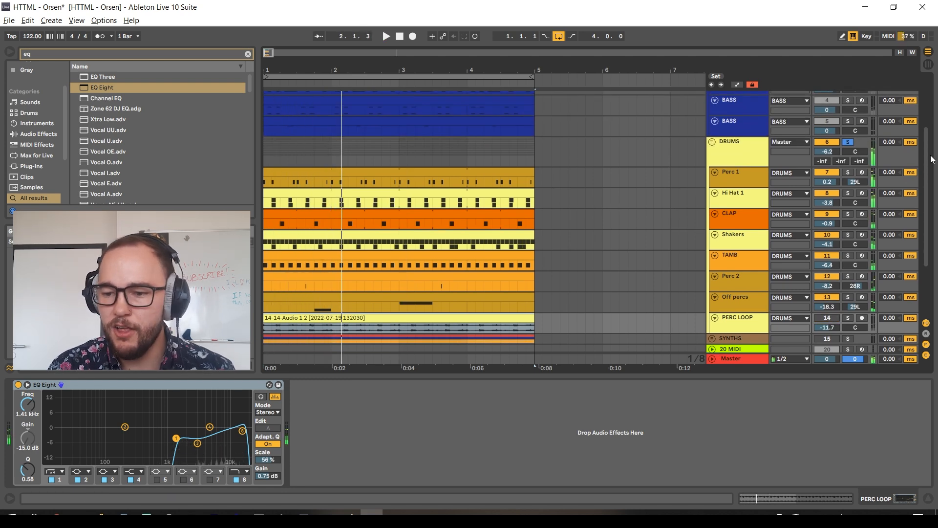
mouse_move(926, 157)
mouse_down()
mouse_move(924, 82)
mouse_move(930, 143)
mouse_up()
key(space)
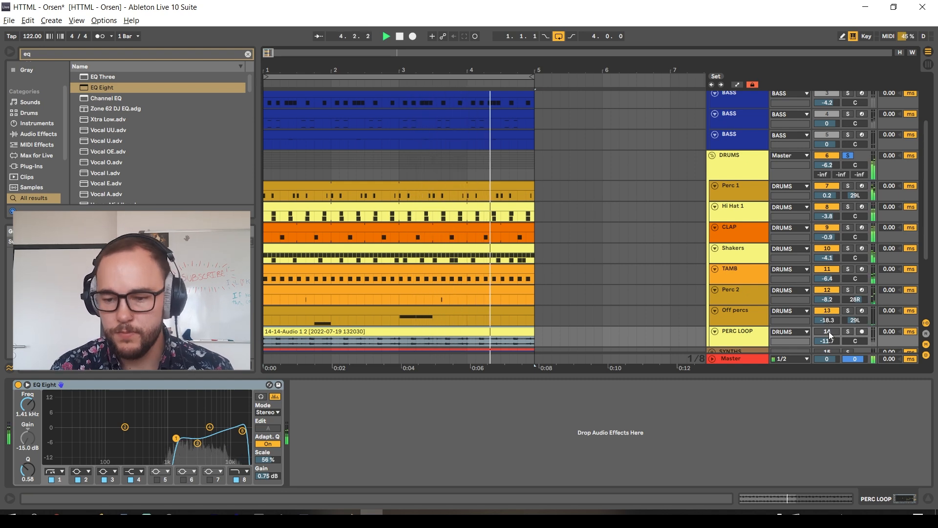
Raise the dry/wet of the TAMB track's Reverb to 65% and listen to it with the drums.
click(751, 274)
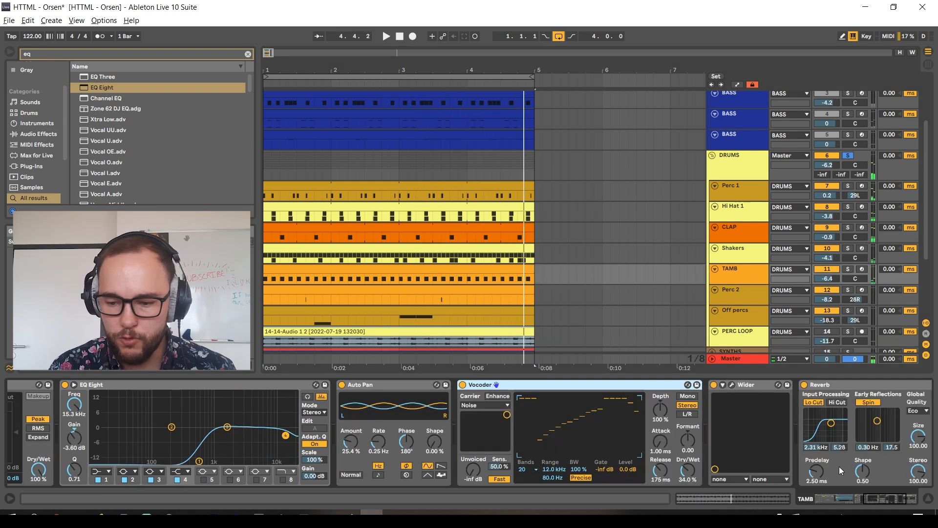
click(864, 499)
drag(855, 471, 855, 462)
key(space)
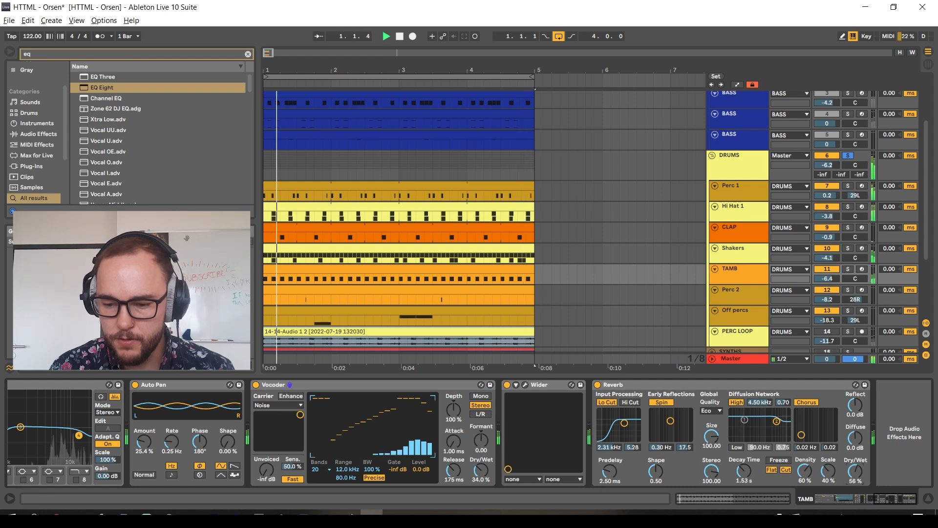
scroll(449, 251, down, 1)
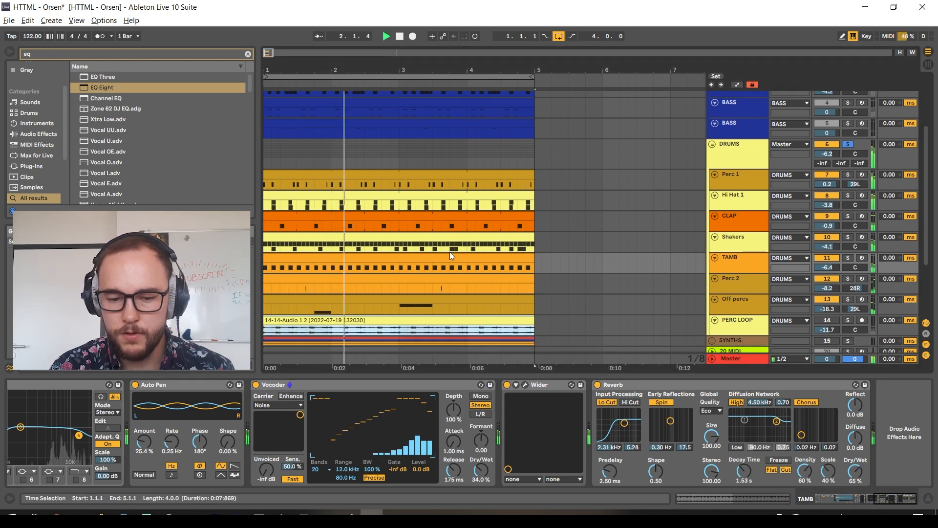
key(space)
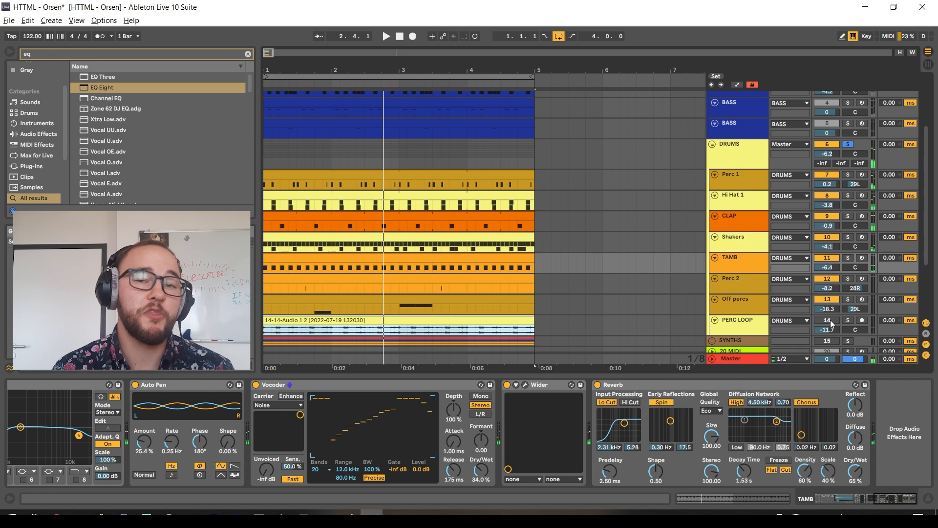
Play the drums with PERC LOOP turned on at -7.0 dB and raise the gain of its audio clip.
key(space)
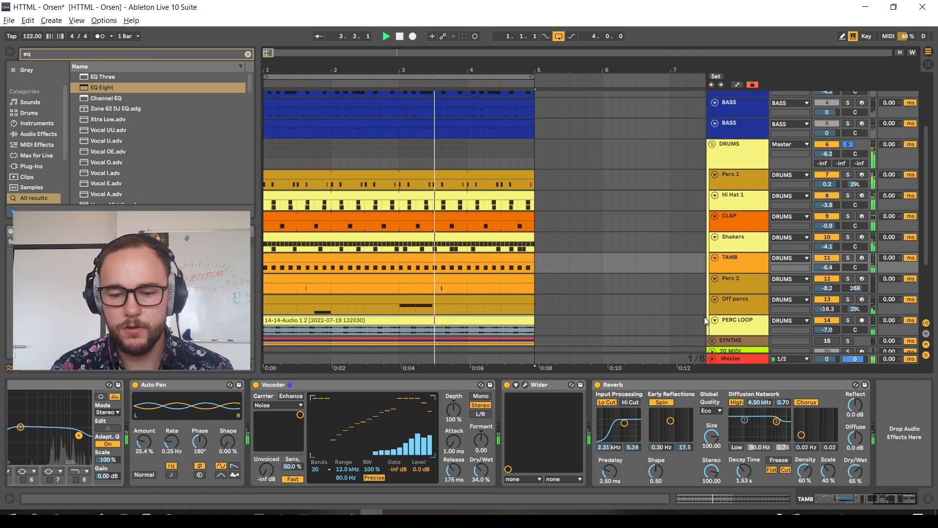
double_click(477, 320)
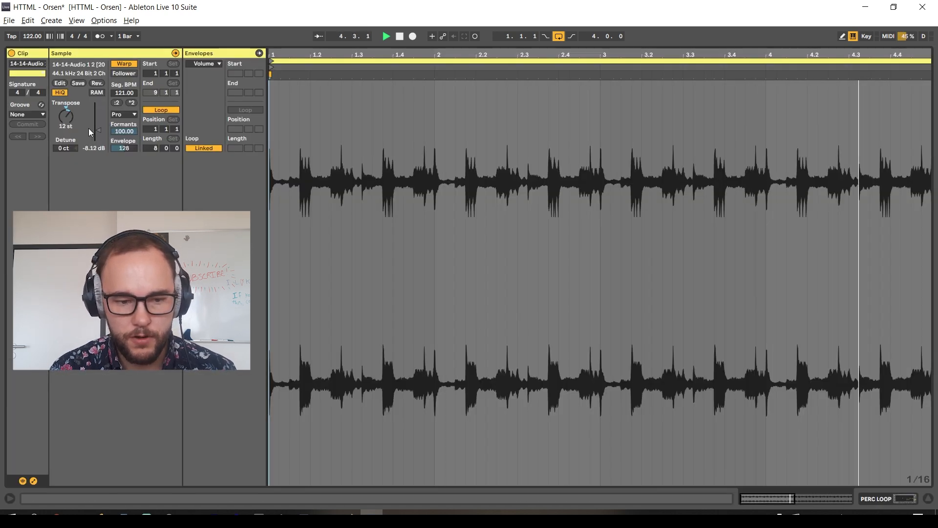
drag(89, 128, 88, 120)
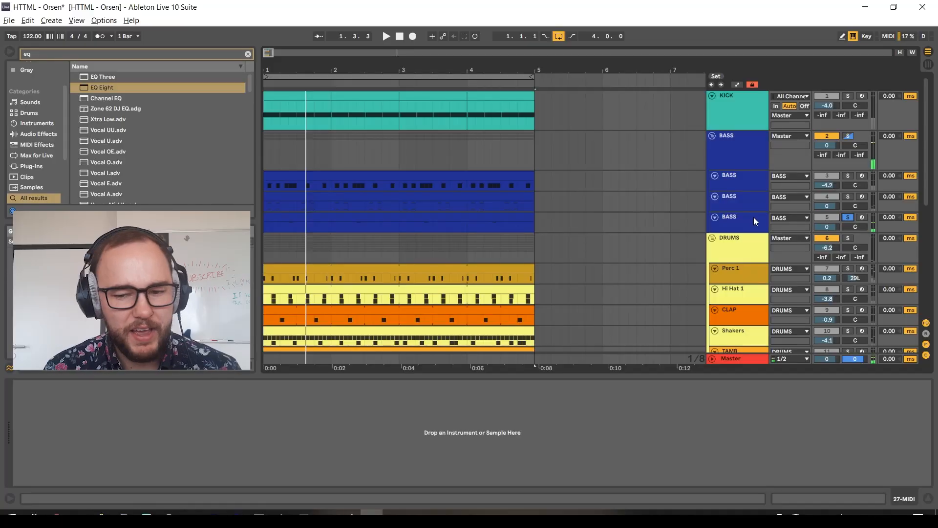
Shift all four F notes in the third BASS track's clip three sixteenths later, so the first starts at 1.3.2.
click(344, 211)
double_click(321, 217)
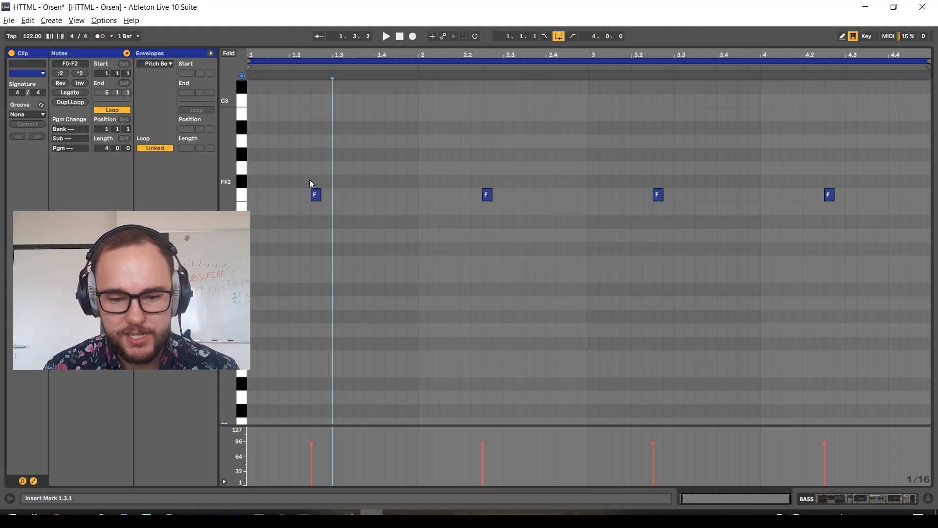
drag(309, 184, 888, 282)
drag(320, 197, 352, 195)
Play the third BASS track's shifted notes and solo the KICK together with the BASS and DRUMS groups.
key(space)
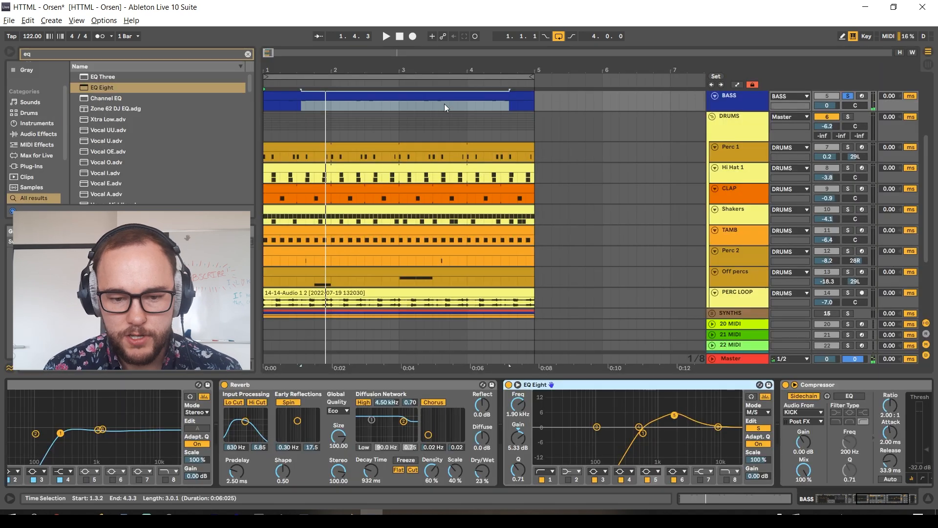
scroll(536, 306, up, 4)
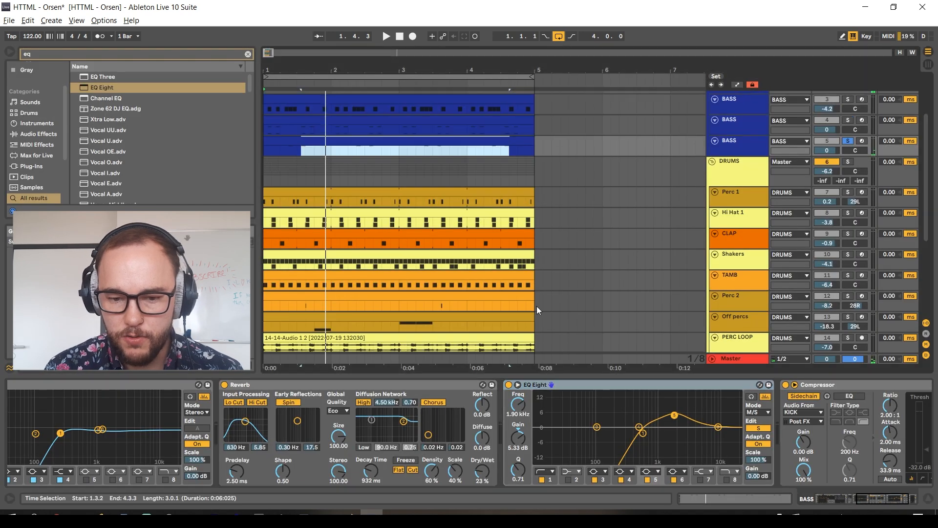
key(space)
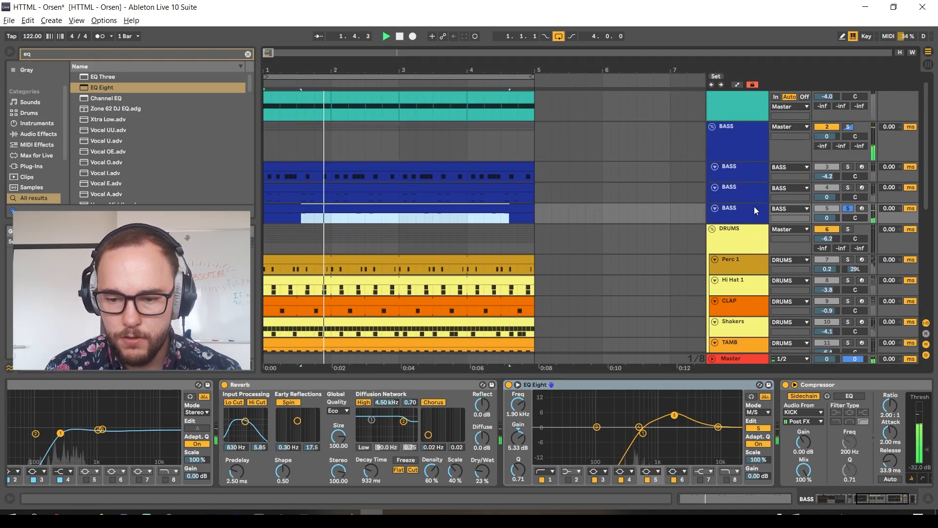
scroll(829, 117, up, 1)
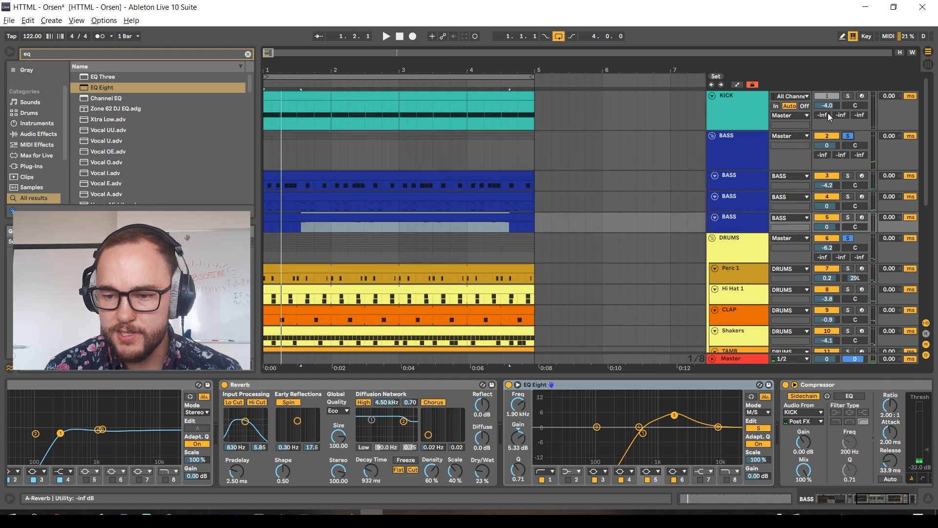
click(848, 96)
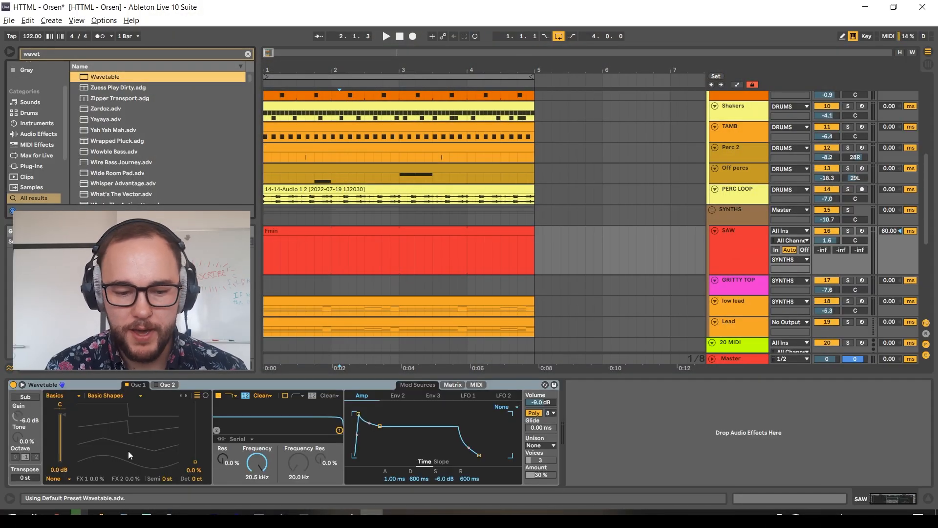
Arm the SAW track, play test notes from the computer keyboard and set Wavetable's Osc 1 position to 69%.
click(863, 232)
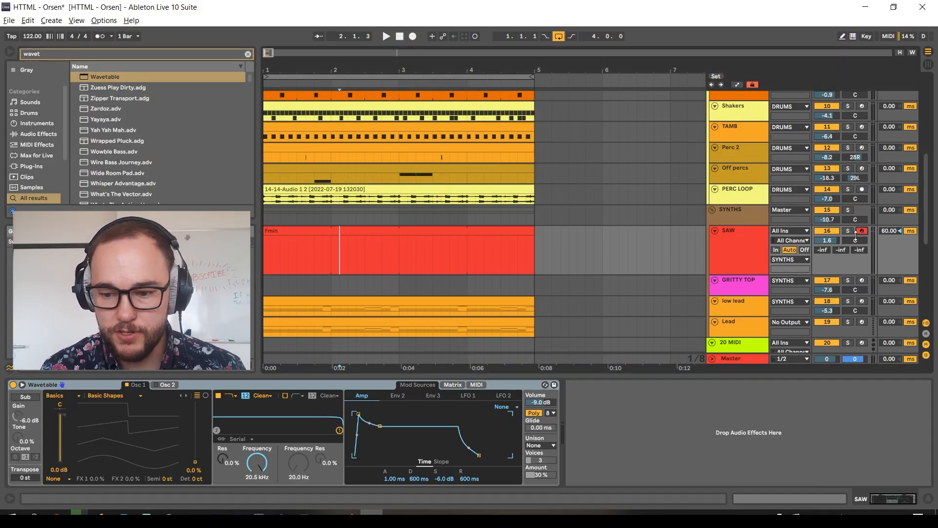
key(m)
key(a)
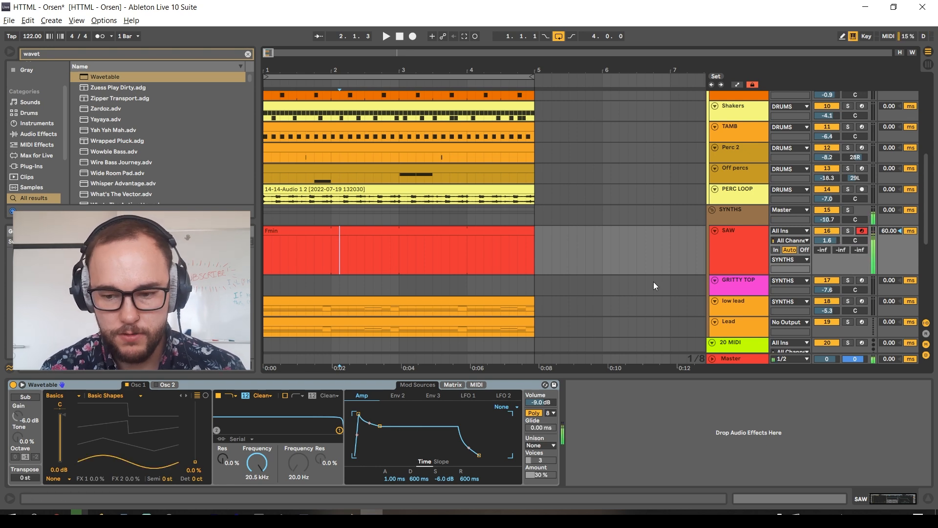
drag(195, 461, 195, 418)
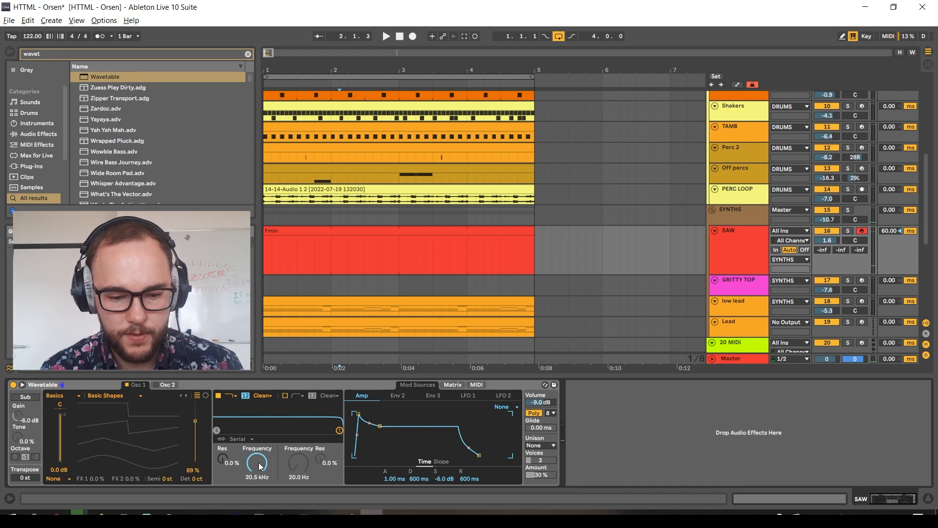
Set Wavetable's first filter to a 24 dB slope at 543 Hz and unison to Classic with 6 voices and 23% amount.
click(245, 396)
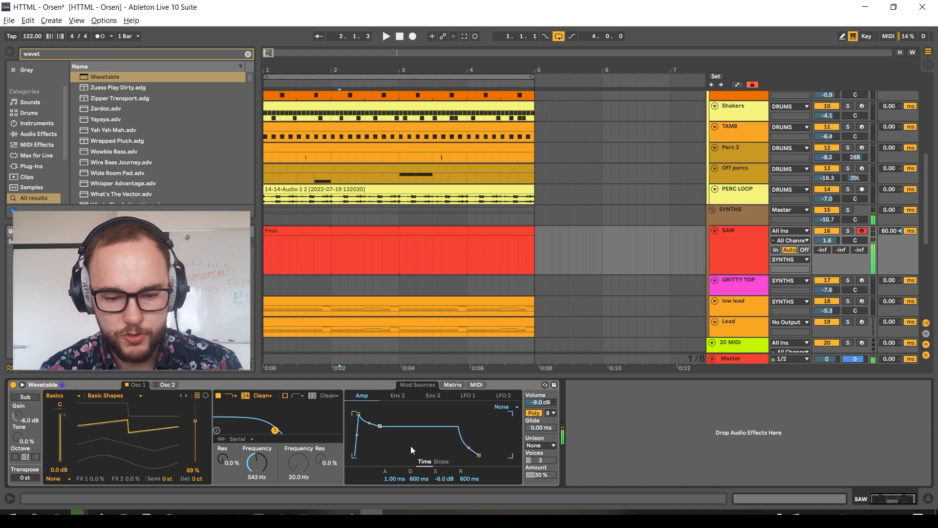
click(547, 445)
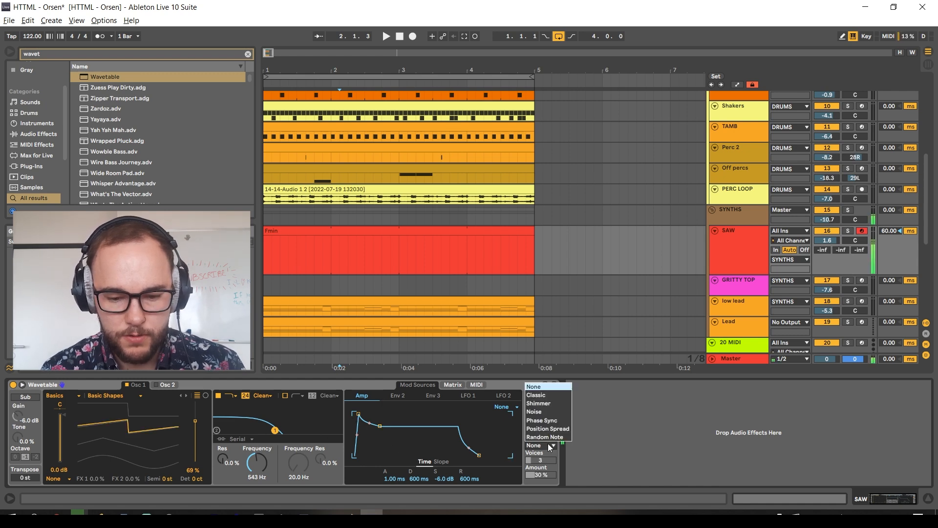
click(546, 400)
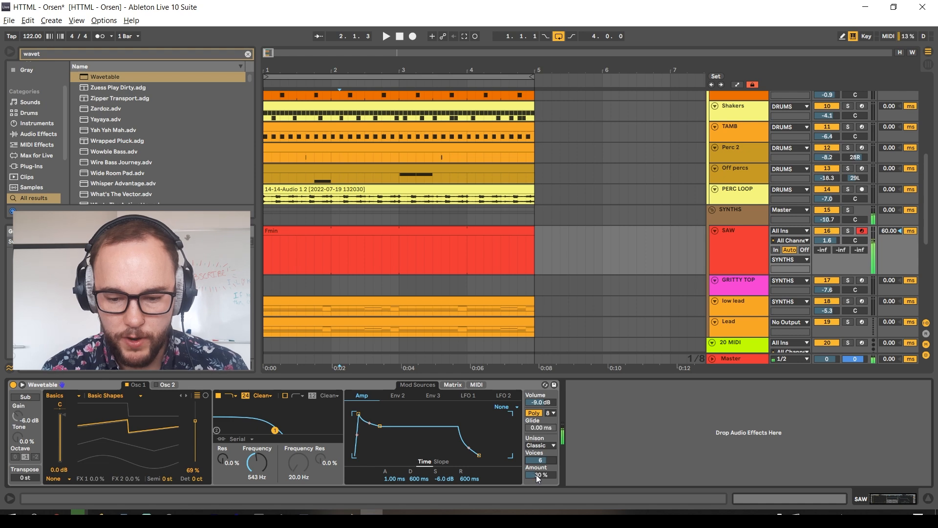
Enable Osc 2 at 12 st, 2 ct detune and 54% wave position, and detune Osc 1 to -2 ct.
click(157, 385)
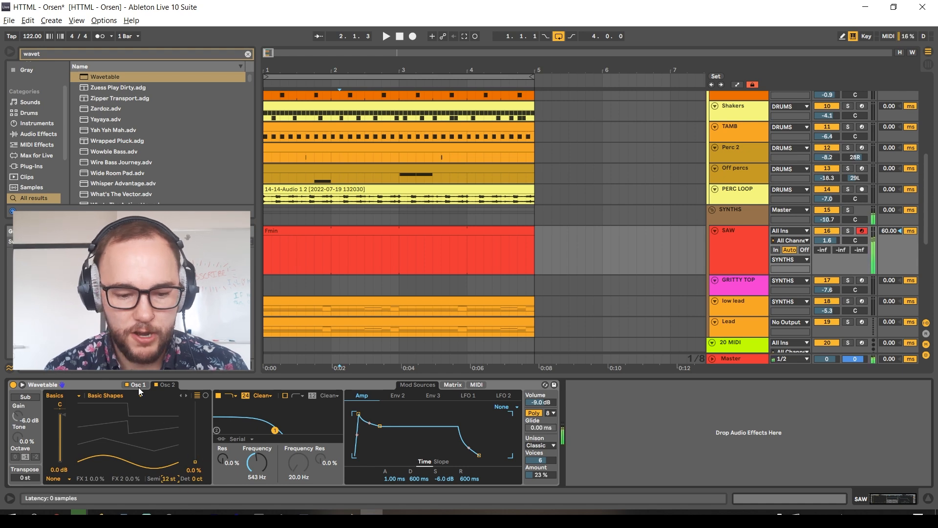
click(197, 478)
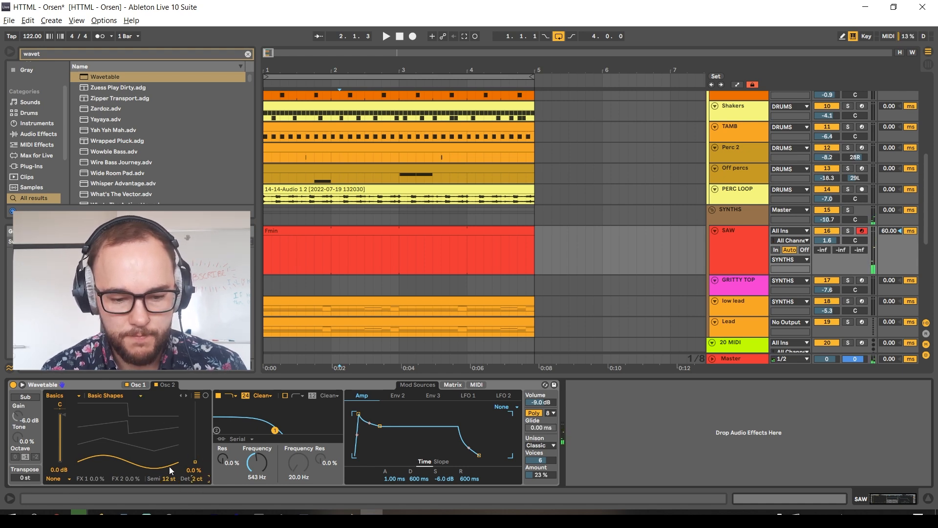
click(146, 385)
click(197, 478)
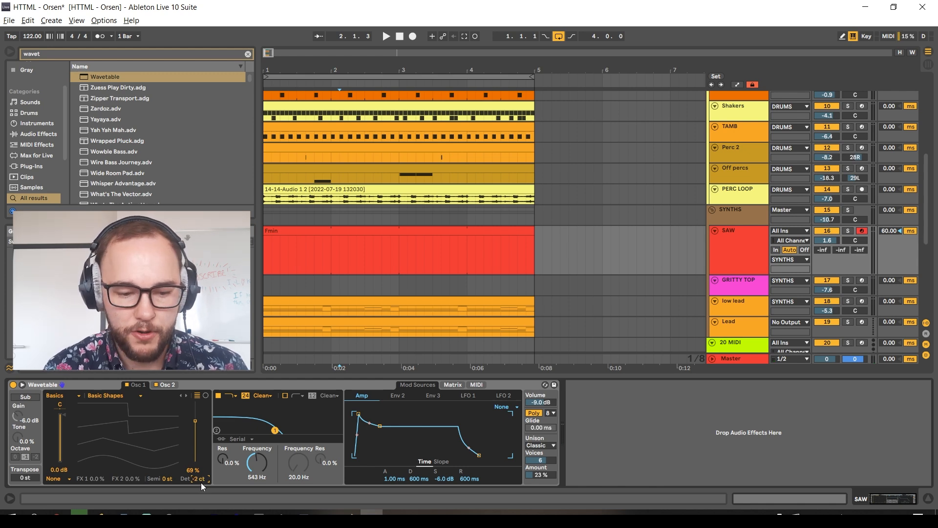
drag(201, 482, 209, 475)
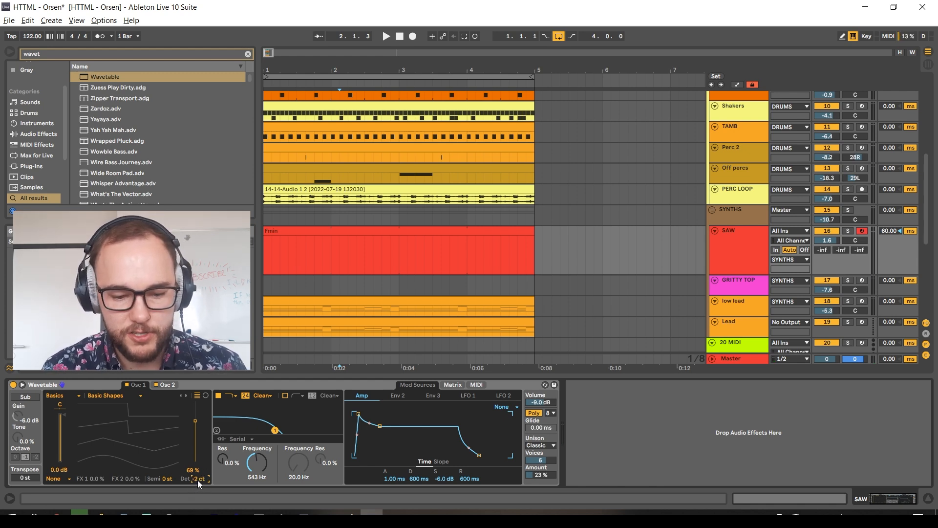
click(171, 386)
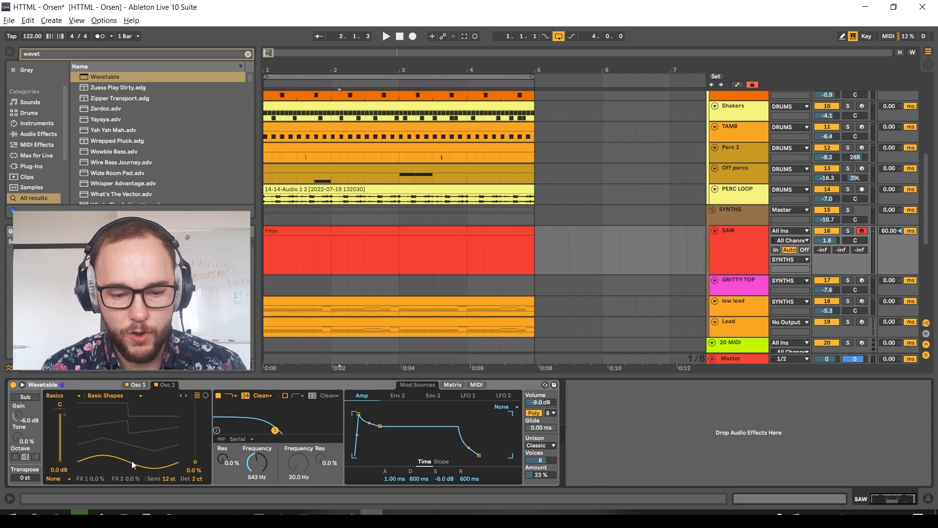
drag(131, 460, 130, 430)
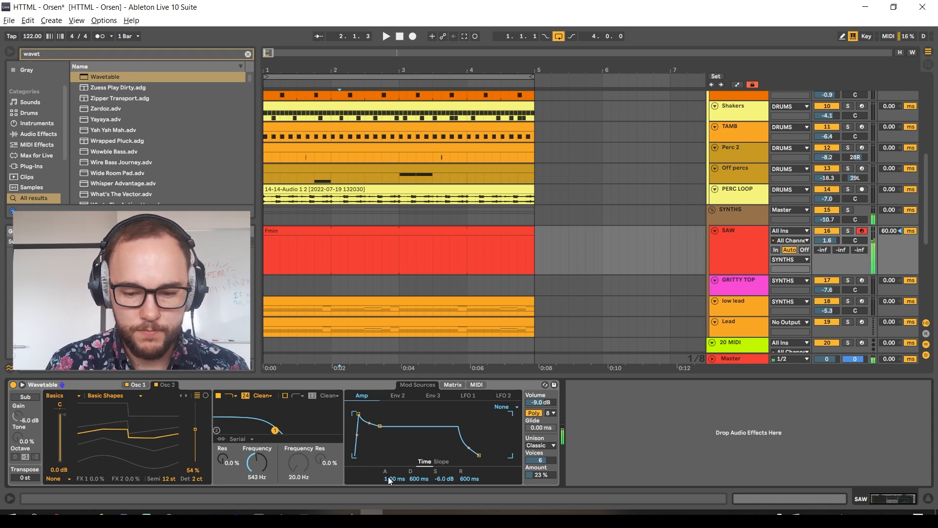
Set the amp envelope to 24.7 ms attack, 0.0 dB sustain and 2.36 s release, and Wavetable's 24 dB filters to 798 Hz and 296 Hz.
drag(389, 478, 389, 462)
drag(470, 478, 449, 460)
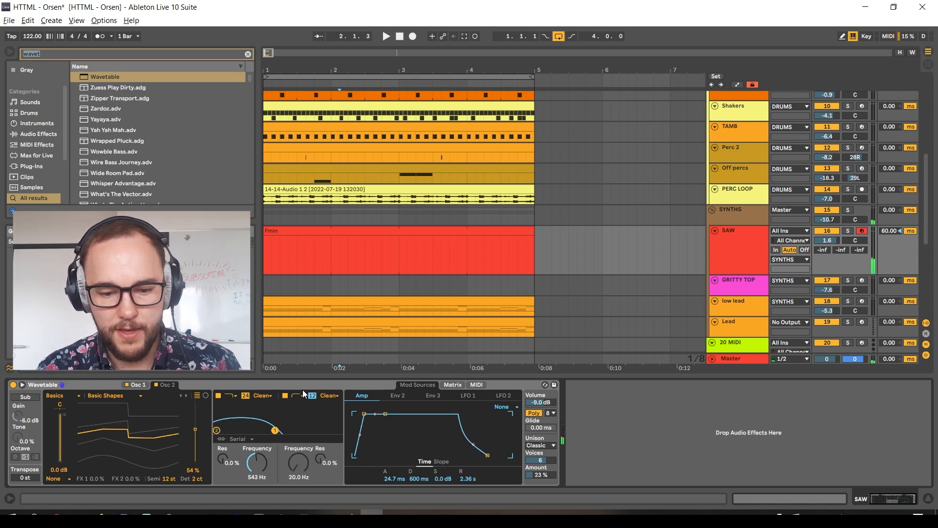
click(285, 396)
drag(298, 462, 298, 452)
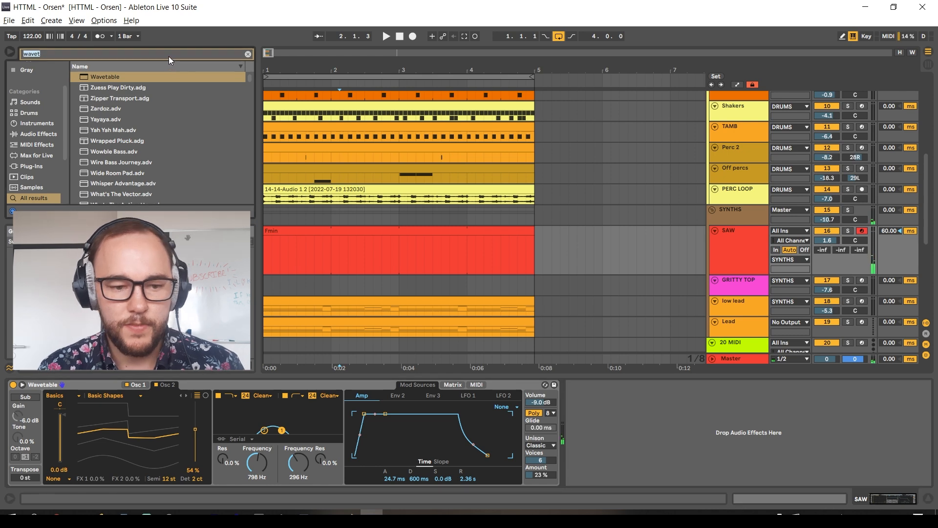
Find Reverb in the browser, add it after Wavetable on SAW with 2.52 s decay and 100% dry/wet, and audition it.
text(poly space)
key(space)
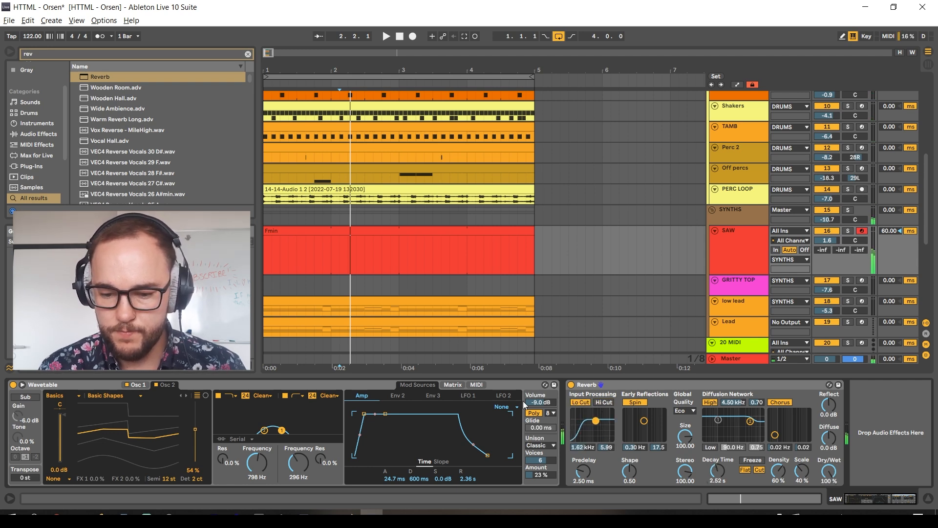
Draw an F minor chord of F2, G#2 and C3 across the full bar of the SAW track's Fmin clip.
double_click(402, 257)
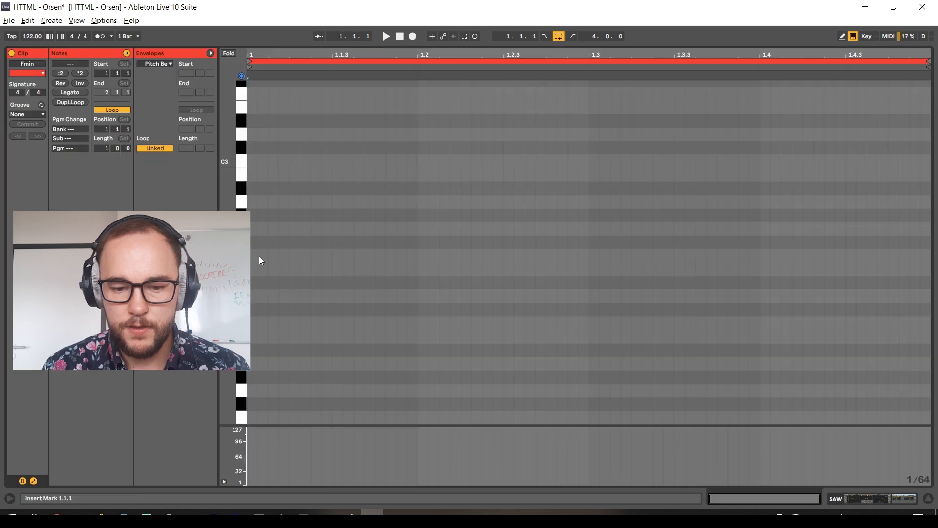
key(b)
click(251, 255)
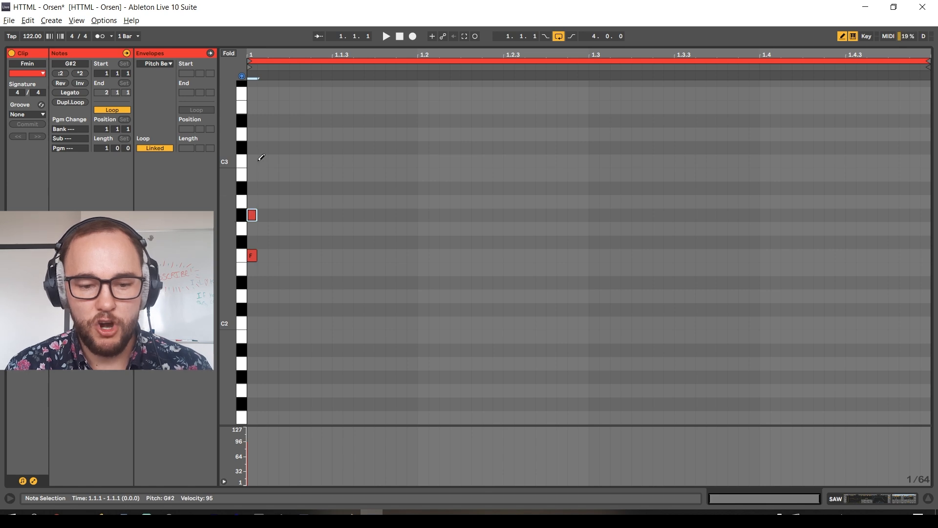
drag(256, 267, 929, 185)
click(259, 276)
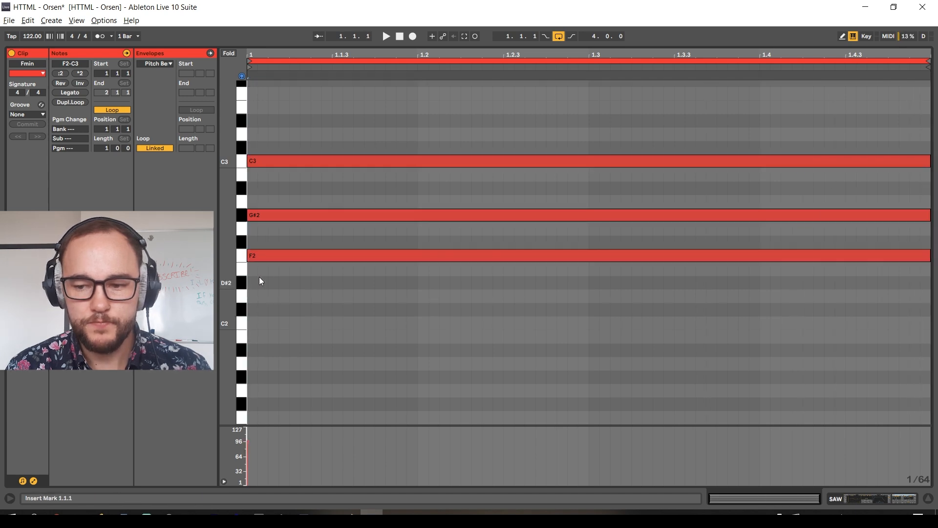
Copy the chord's F2 note up to F3, raise G#2 an octave to G#3, and audition the new voicing.
drag(270, 255, 270, 269)
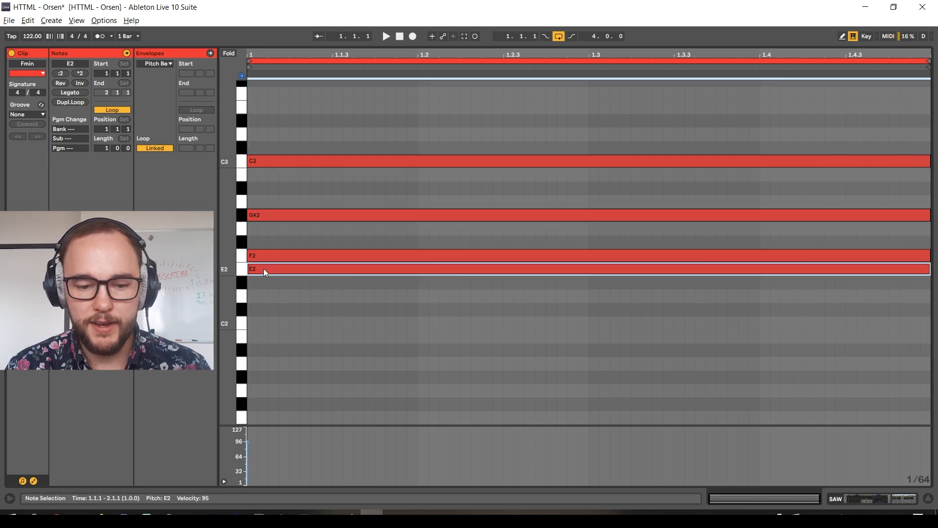
key(shift+Up)
key(Up)
click(279, 214)
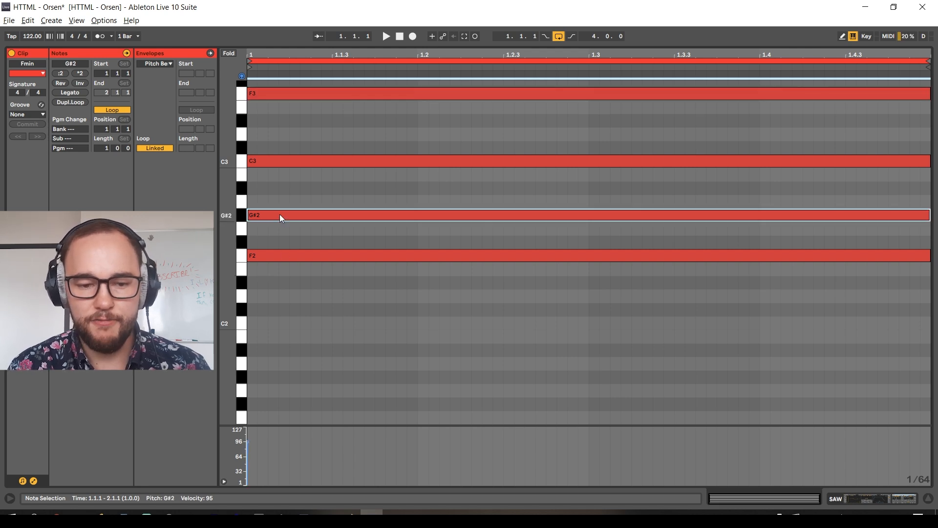
key(shift+Up)
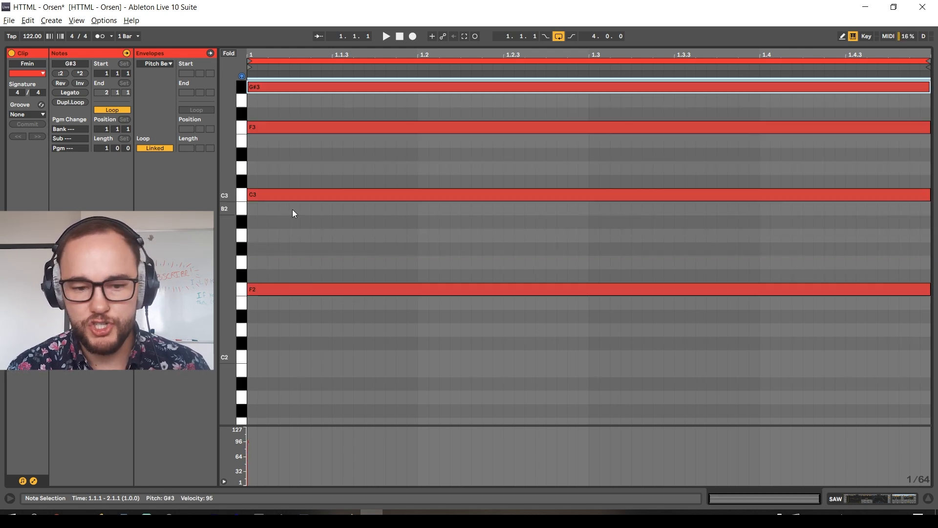
scroll(292, 209, up, 3)
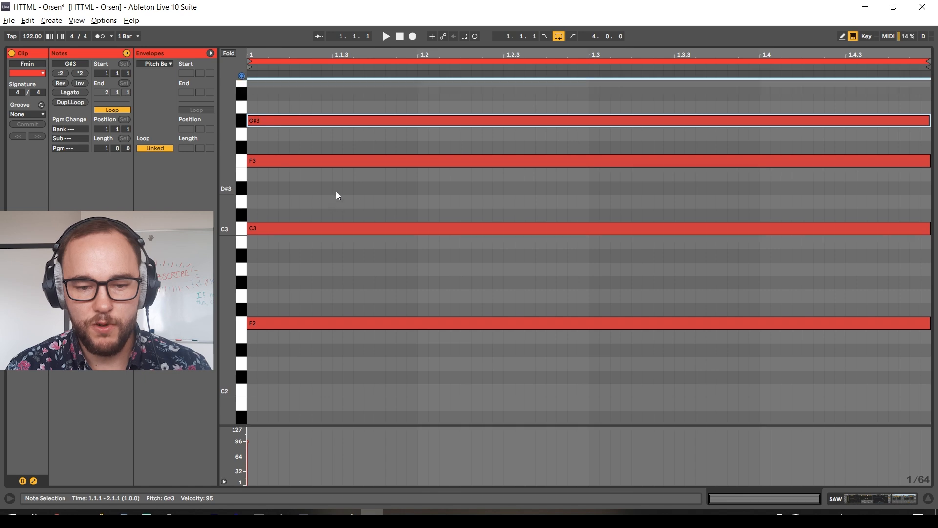
click(336, 195)
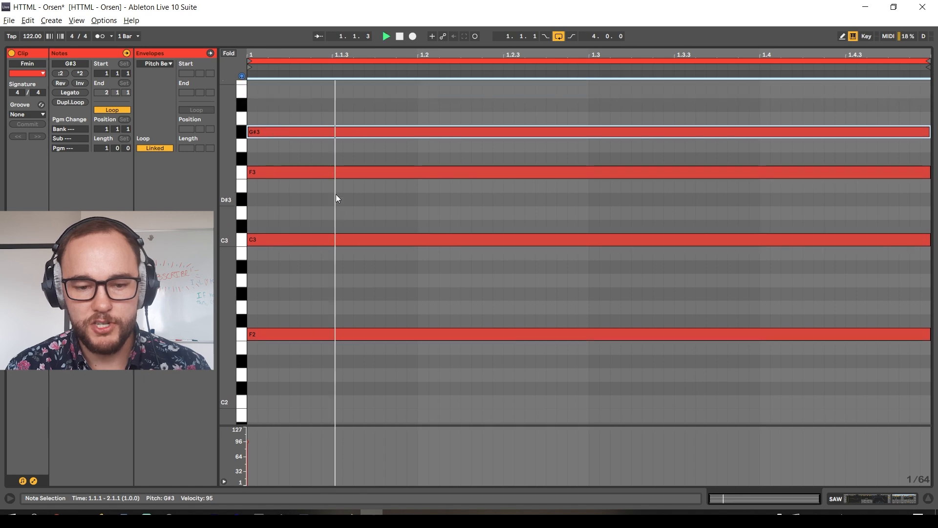
scroll(444, 241, up, 1)
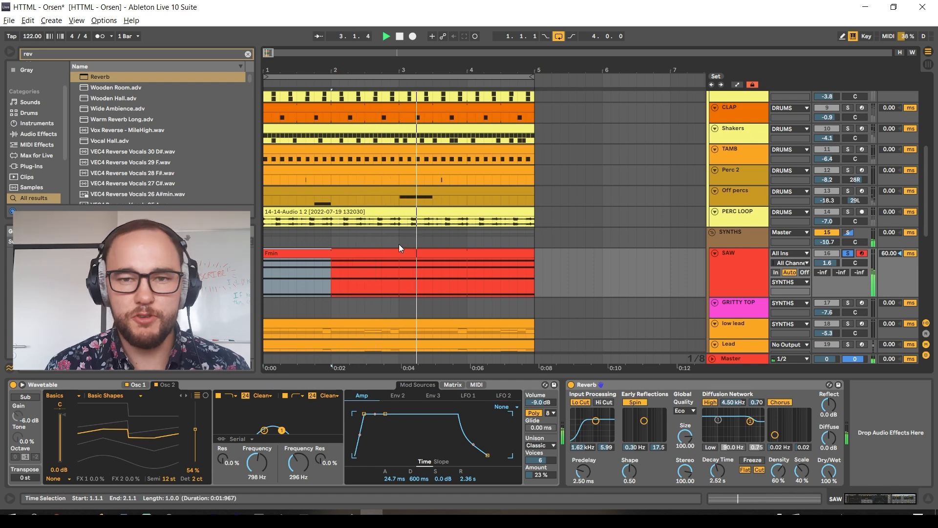
Find EQ Eight in the browser and insert it between Wavetable and Reverb on SAW.
click(751, 280)
key(space)
key(ctrl+f)
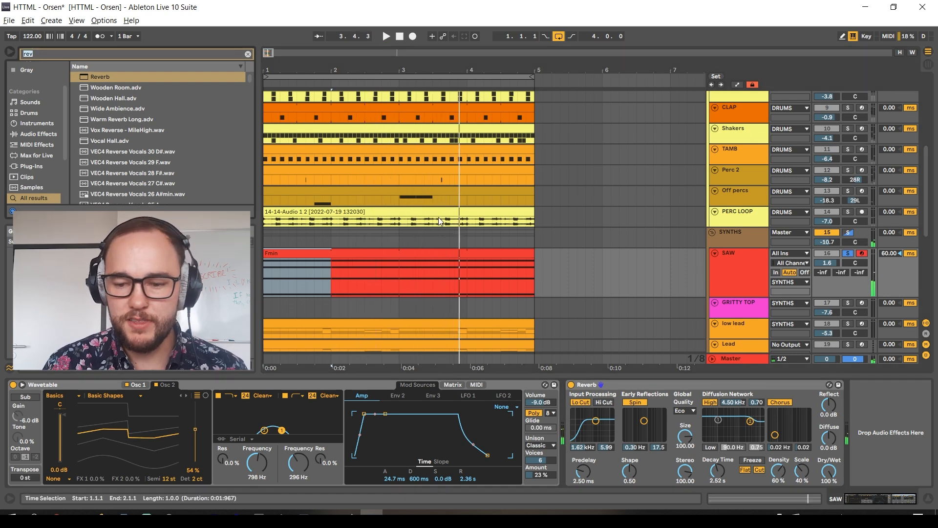
text(eq)
drag(87, 89, 558, 412)
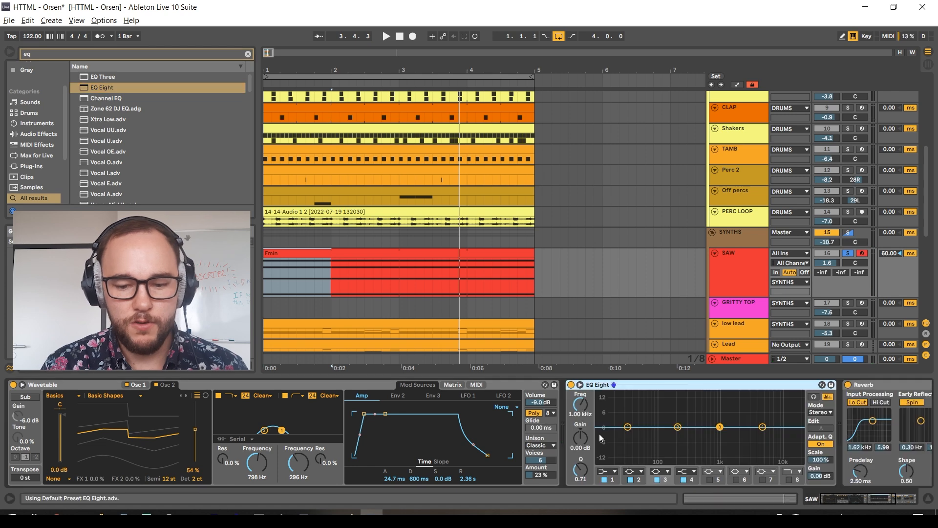
During playback, pull down the lows with EQ Eight band 1 and boost band 4 by 9.79 dB at 1.53 kHz.
key(space)
drag(684, 461, 699, 461)
drag(762, 427, 731, 405)
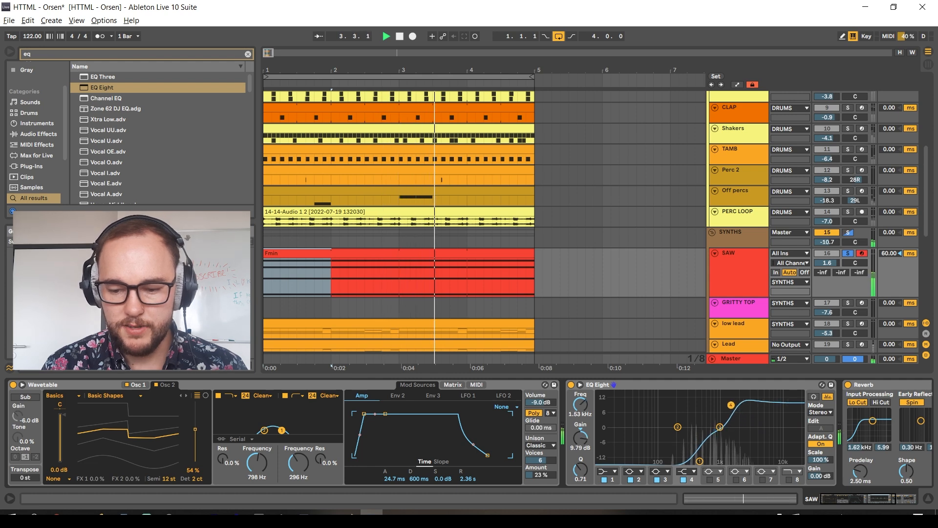
Find Chorus and insert it between EQ Eight and Reverb on SAW with 3.44 kHz highpass, 33% feedback and 37% dry/wet.
key(ctrl+f)
text(chorus)
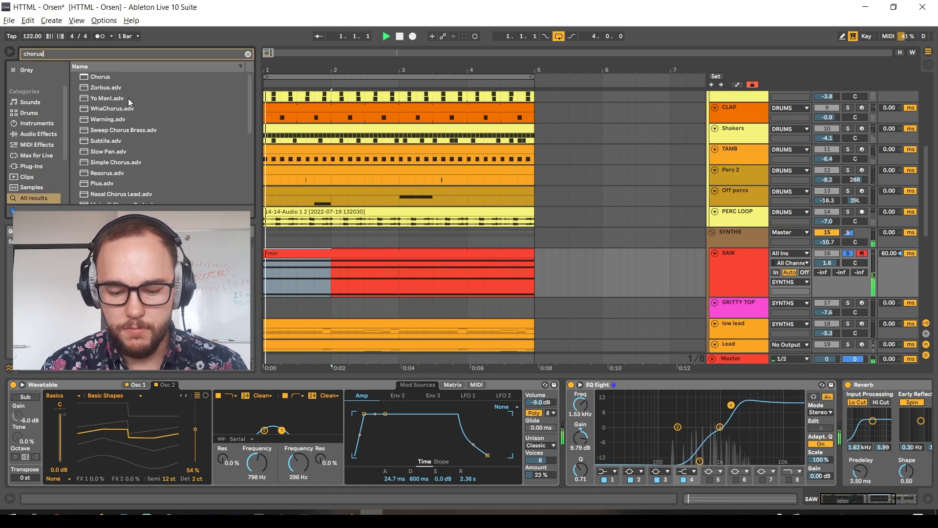
key(Down)
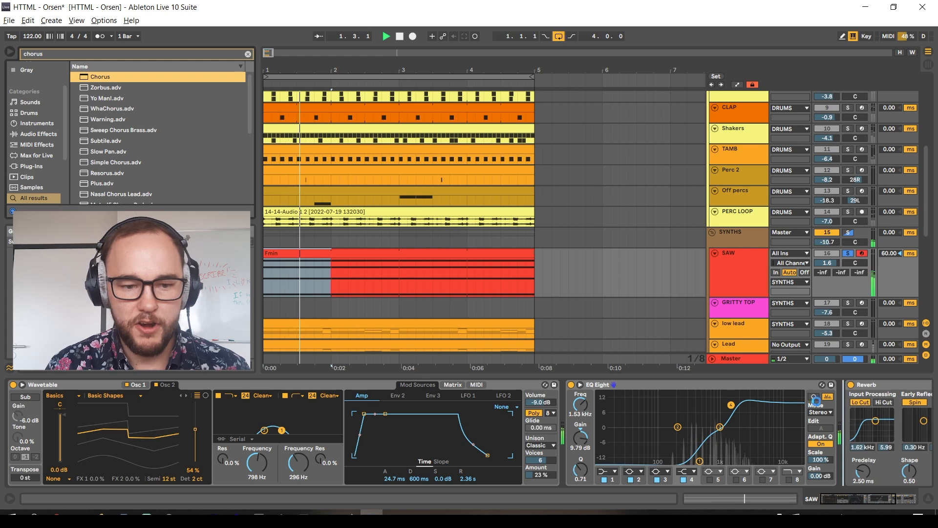
key(Return)
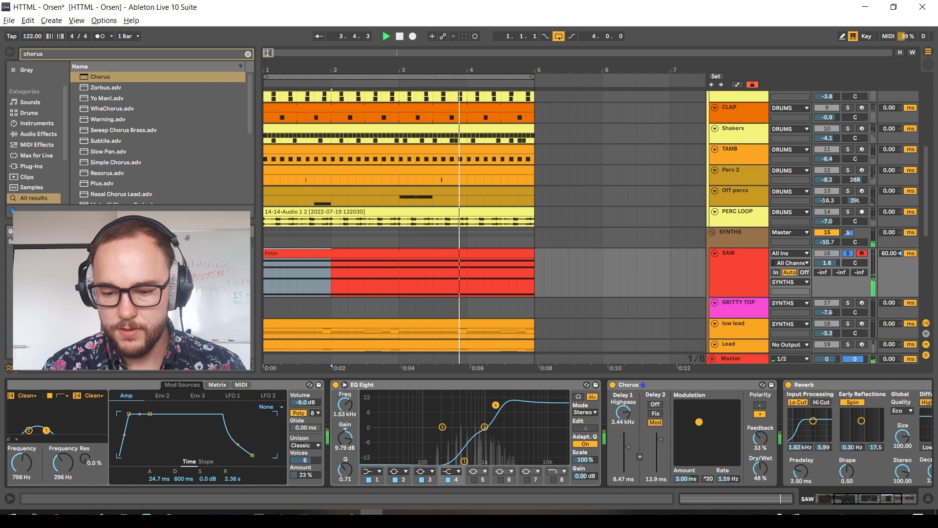
key(space)
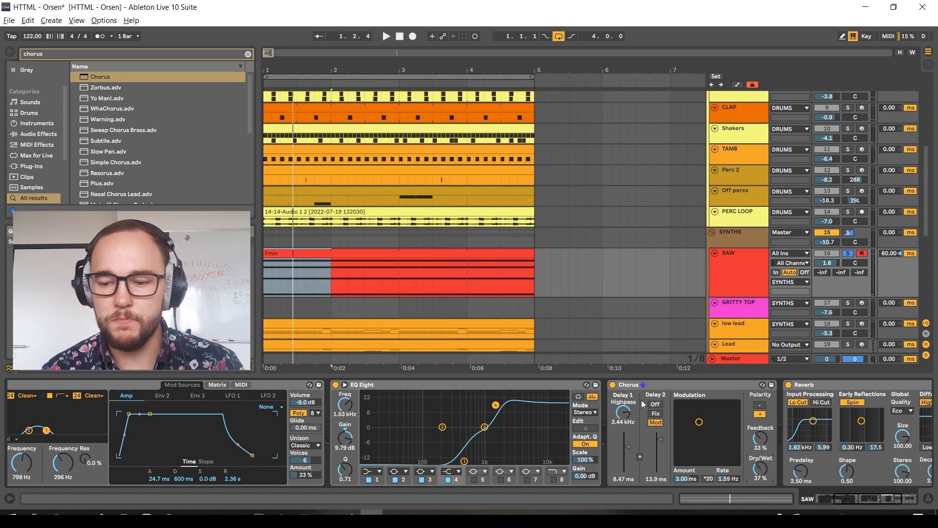
Add Wavetable to GRITTY TOP and set two 24 dB PRD filters, a low-pass at 676 Hz and a high-pass at 130 Hz.
scroll(465, 224, down, 1)
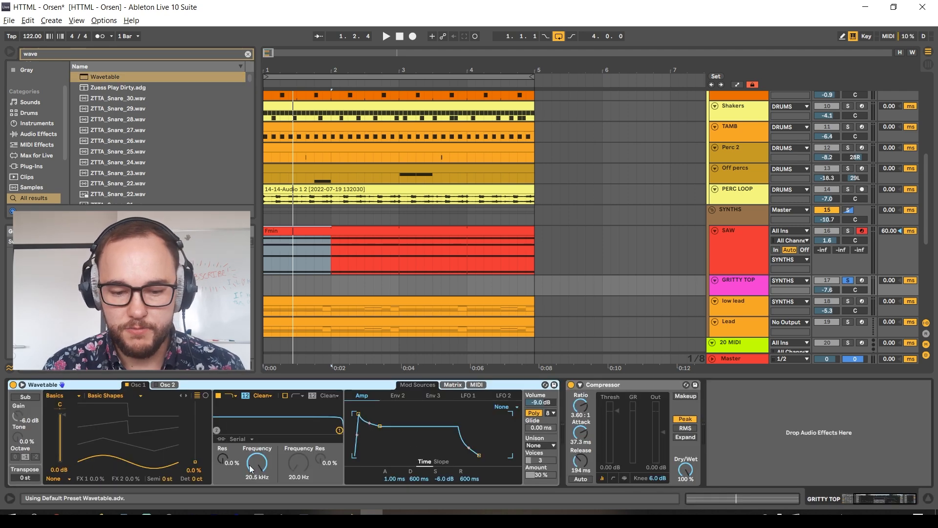
click(248, 396)
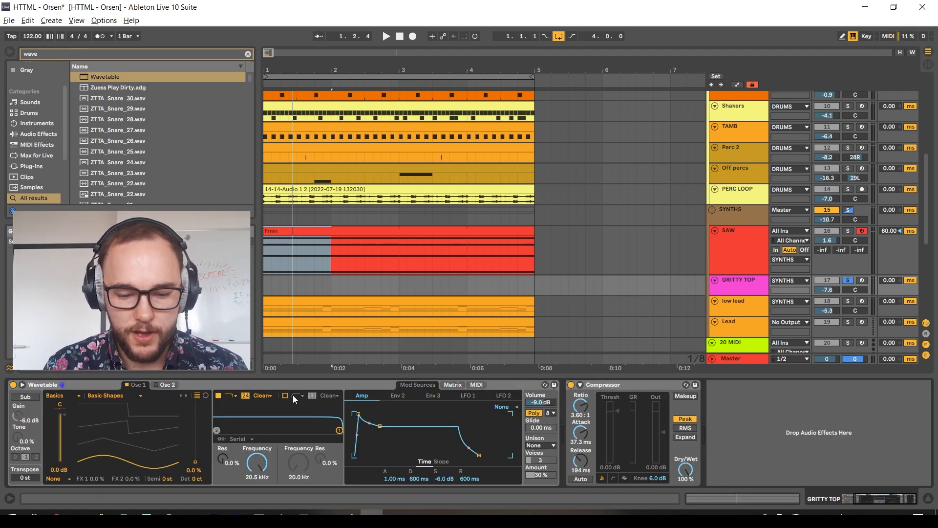
click(286, 395)
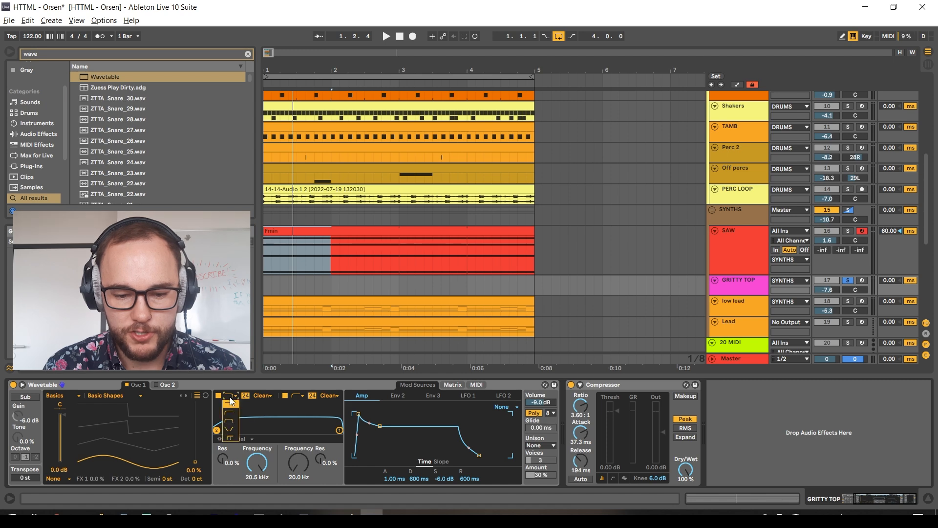
click(230, 400)
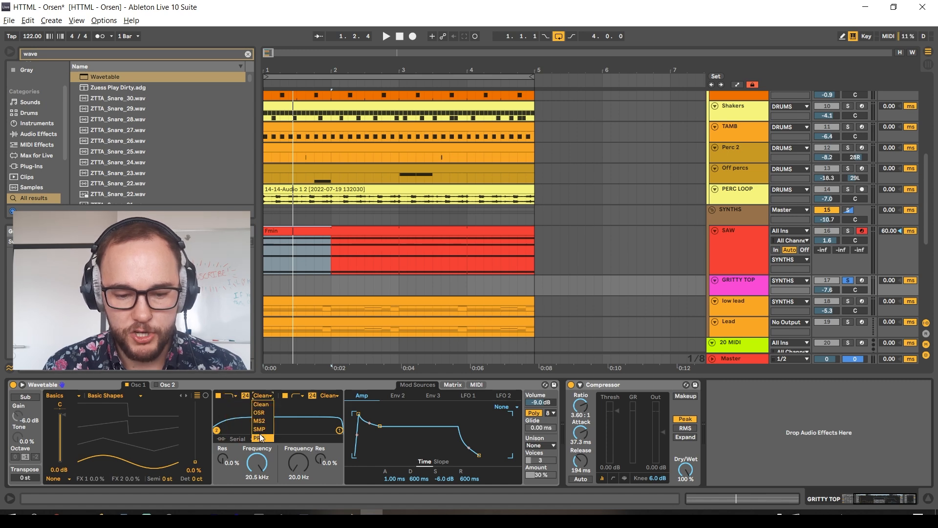
click(262, 437)
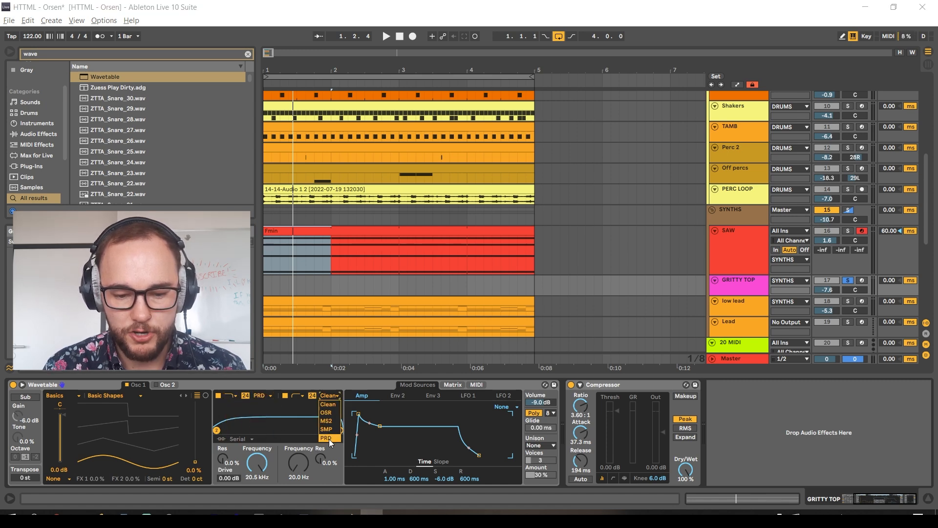
click(329, 438)
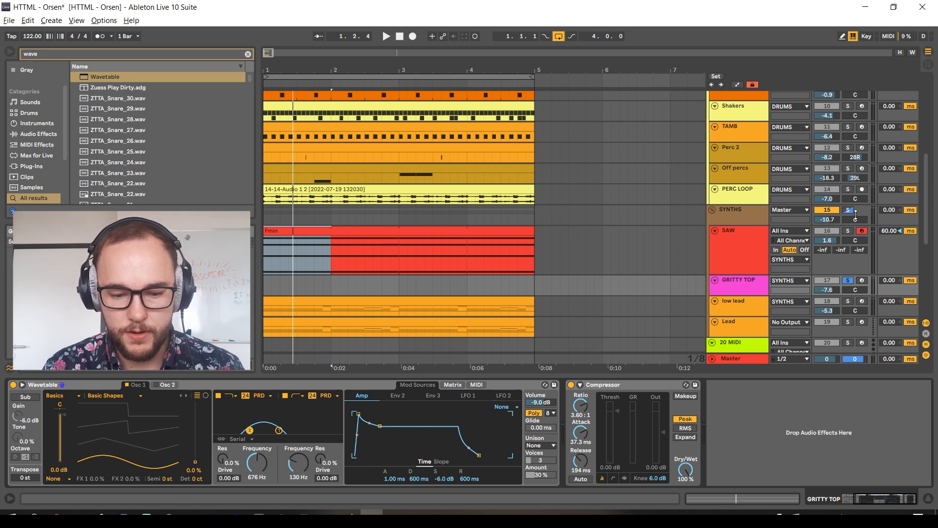
Copy the four-bar MIDI part from the first track in the BASS group onto GRITTY TOP from bar 1.
drag(926, 225, 925, 146)
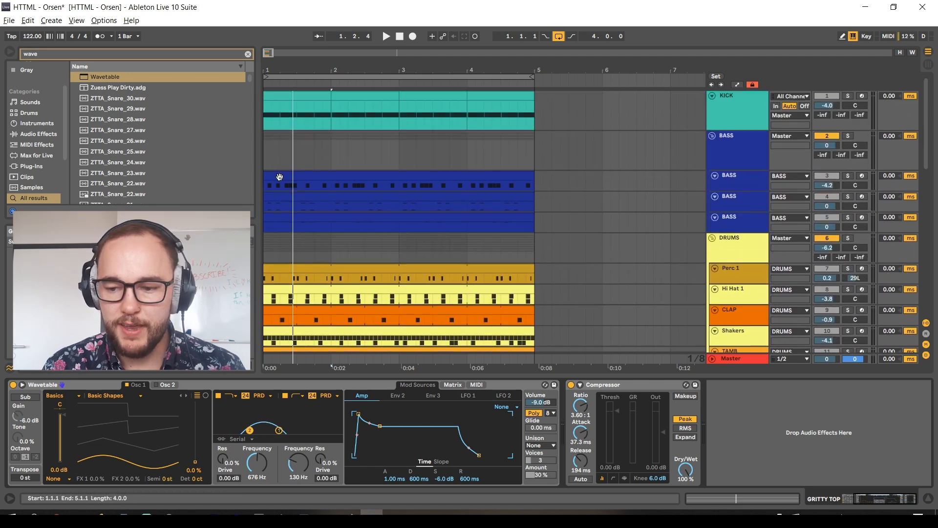
click(435, 172)
scroll(283, 277, down, 10)
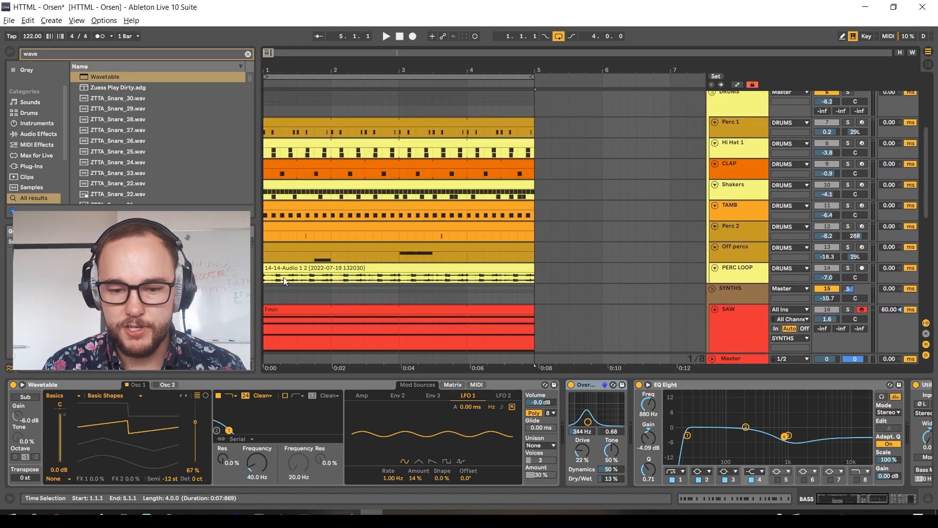
click(267, 294)
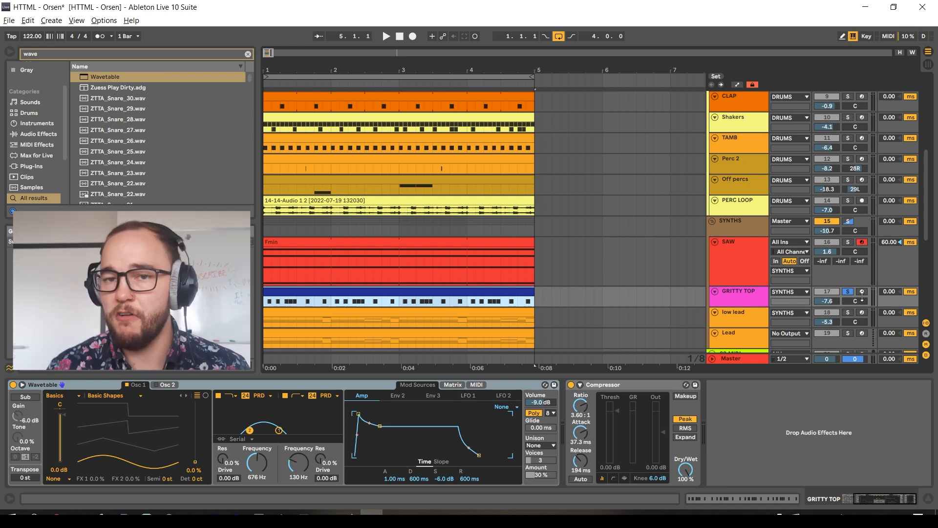
While auditioning GRITTY TOP, set Wavetable's filter 2 to 191 Hz, Osc 1 wave position to 68% and filter 1 to 994 Hz.
key(space)
click(731, 290)
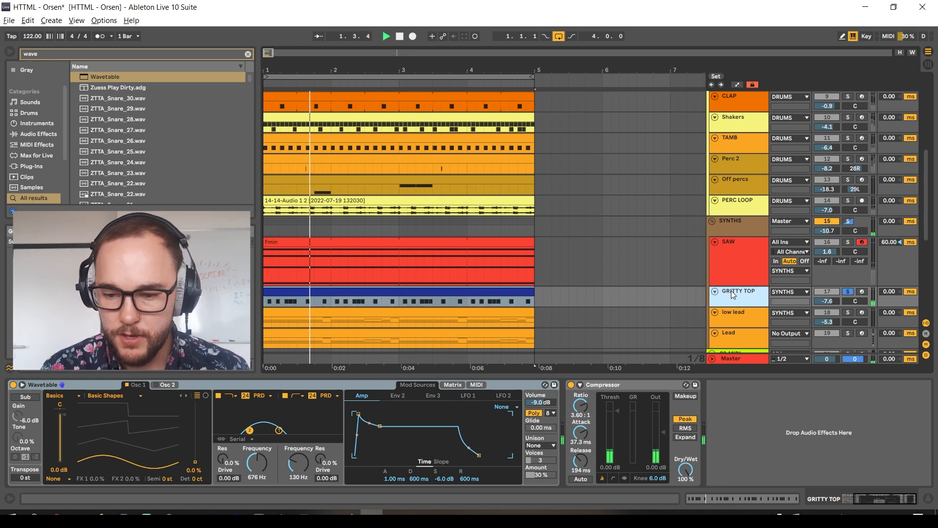
drag(297, 462, 297, 451)
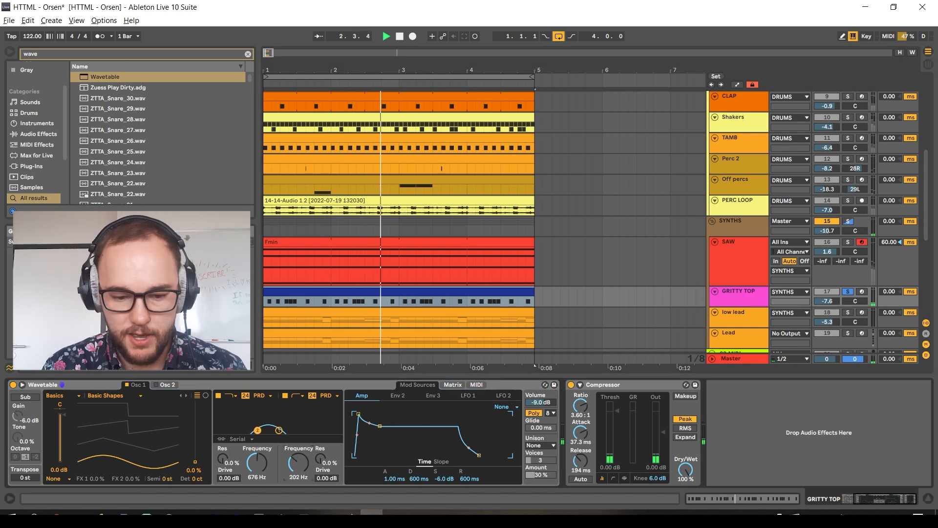
key(space)
key(space)
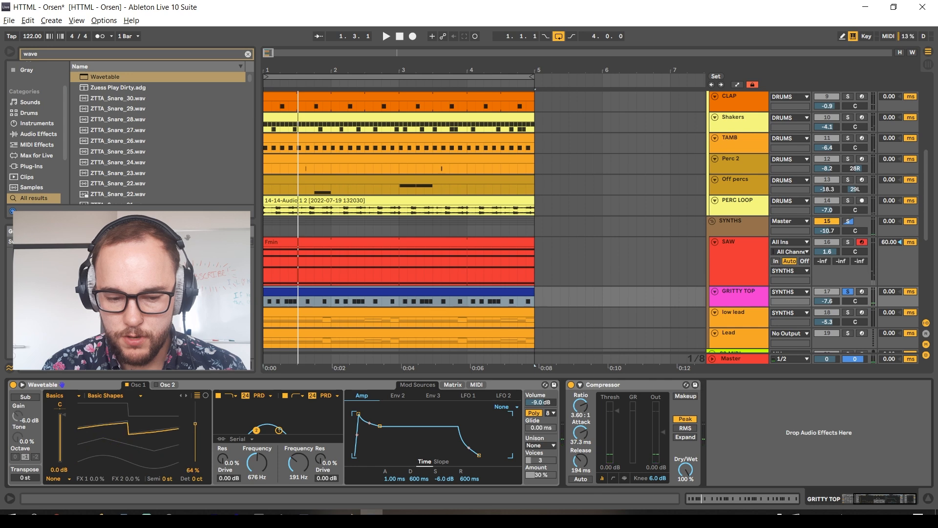
key(space)
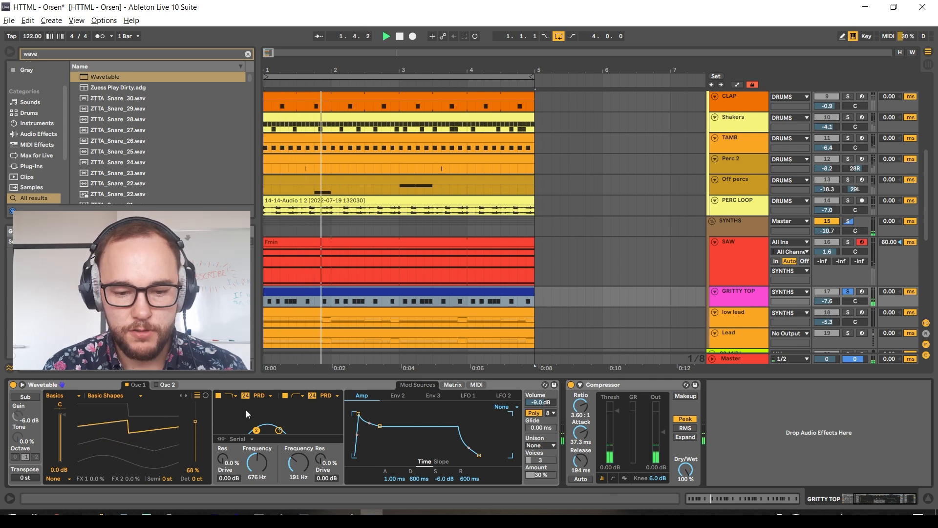
drag(257, 462, 257, 457)
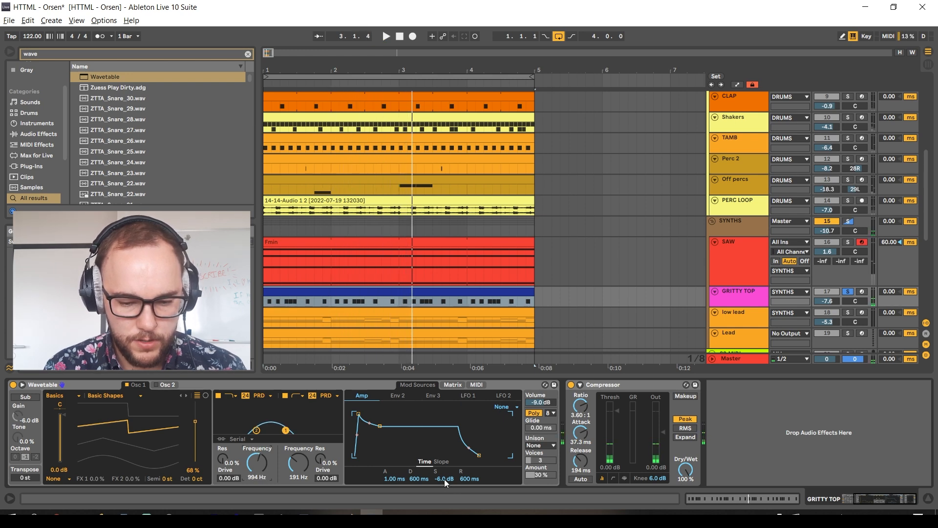
Set GRITTY TOP's amp envelope sustain to 0.0 dB and Env 2 attack to 128 ms.
drag(444, 479, 414, 417)
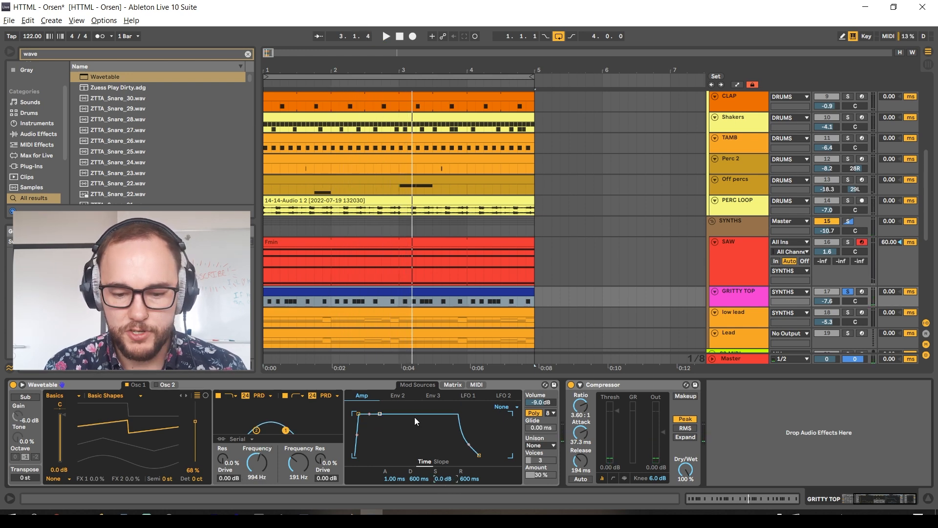
click(398, 395)
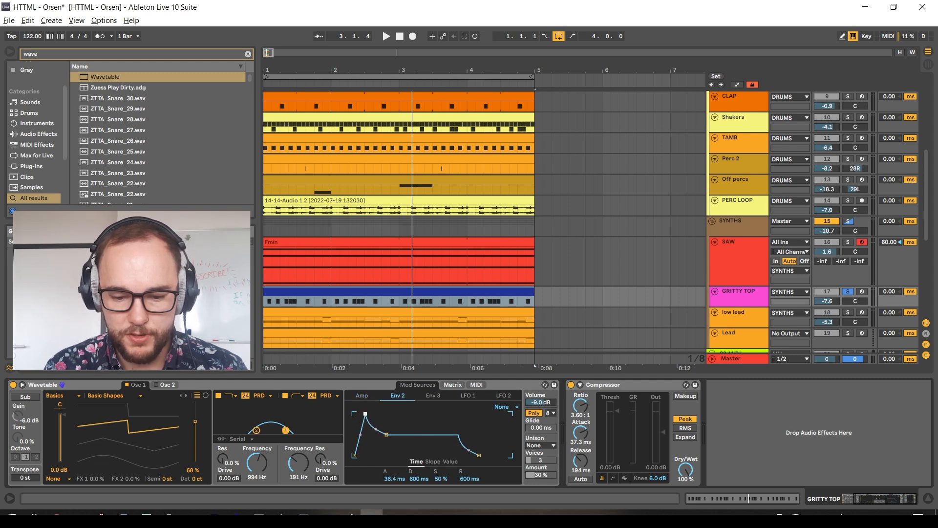
drag(365, 413, 368, 414)
key(space)
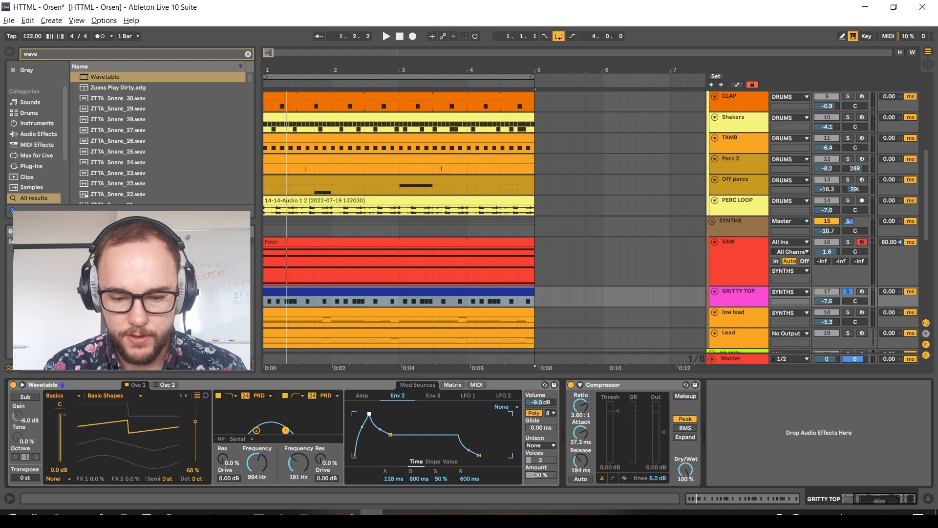
Modulate Wavetable's Filter 1 Freq with Env 2 by 23 in the modulation matrix during playback.
click(452, 385)
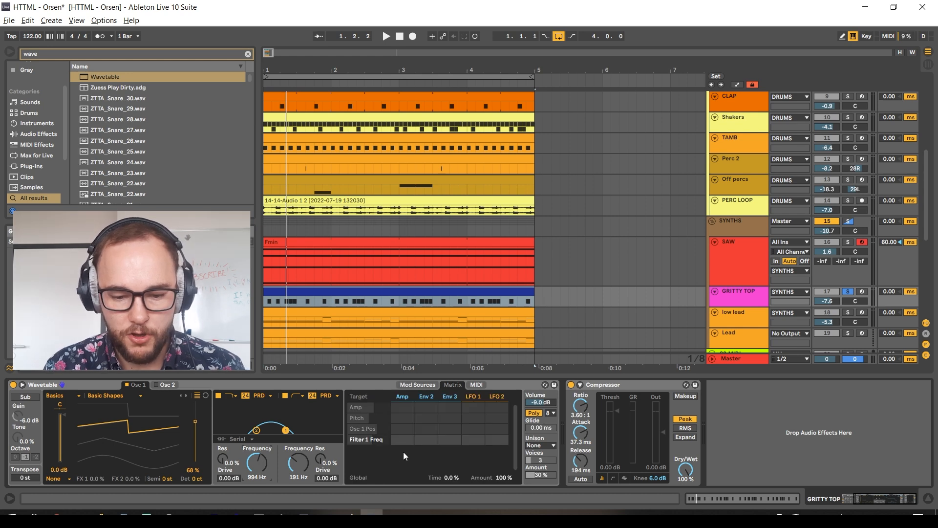
key(space)
mouse_move(425, 440)
mouse_down()
mouse_move(425, 424)
mouse_move(418, 433)
mouse_up()
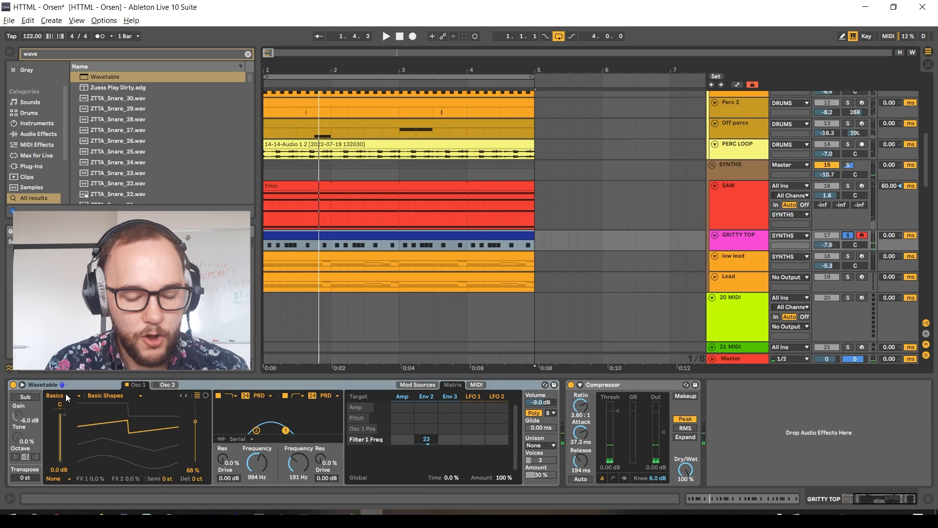
Load the Violet wavetable from the Collection category into GRITTY TOP's Osc 1.
click(65, 395)
click(69, 412)
click(107, 395)
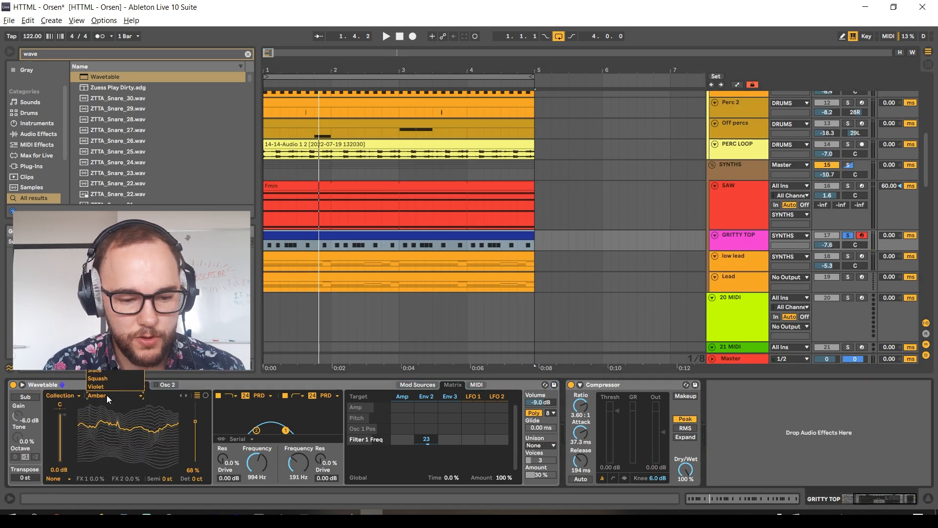
click(113, 385)
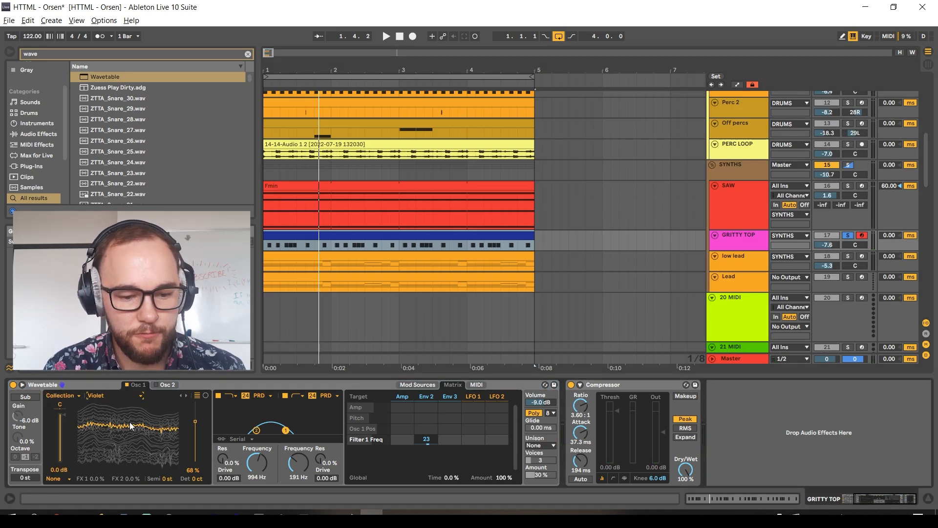
During playback, set Osc 1's wave position to 83%, filter 1 drive to 15.4 dB and filter 2 drive to 10.7 dB.
key(space)
drag(195, 421, 195, 411)
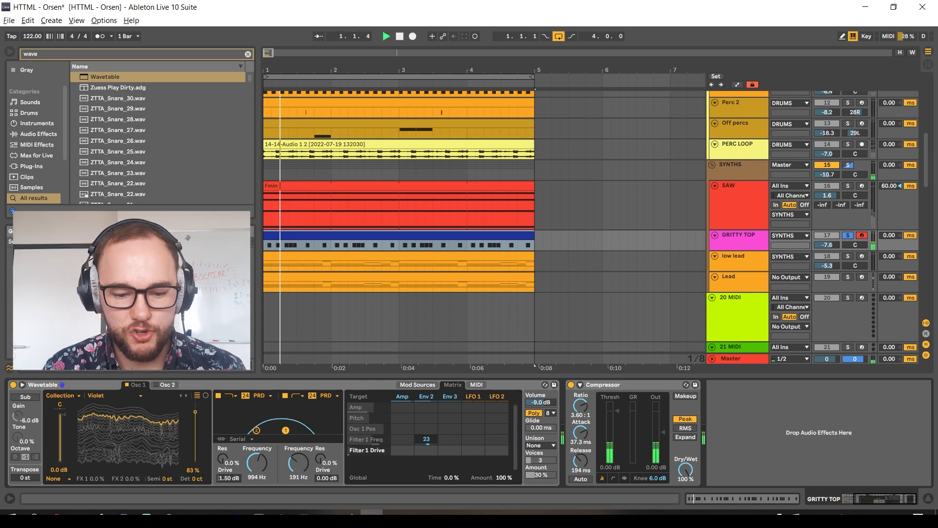
drag(223, 459, 222, 440)
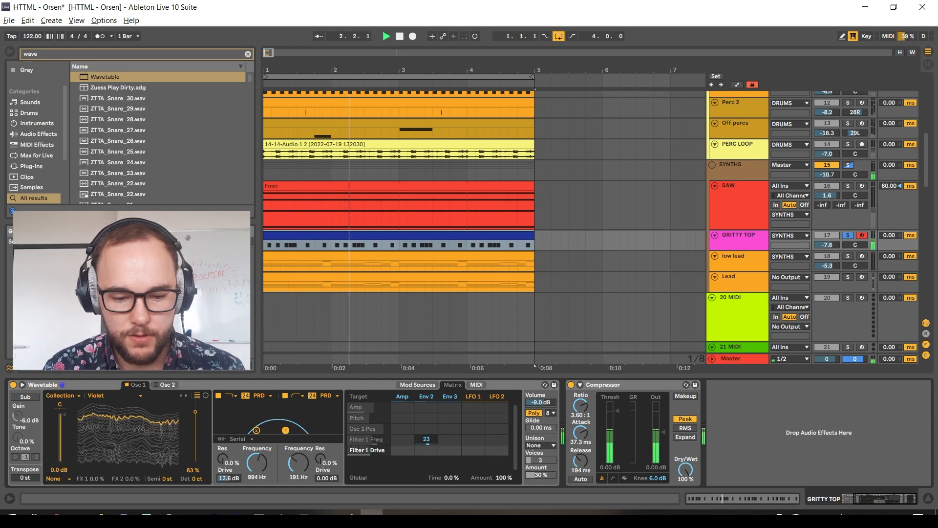
mouse_move(325, 478)
mouse_down()
mouse_move(326, 467)
mouse_move(323, 479)
mouse_up()
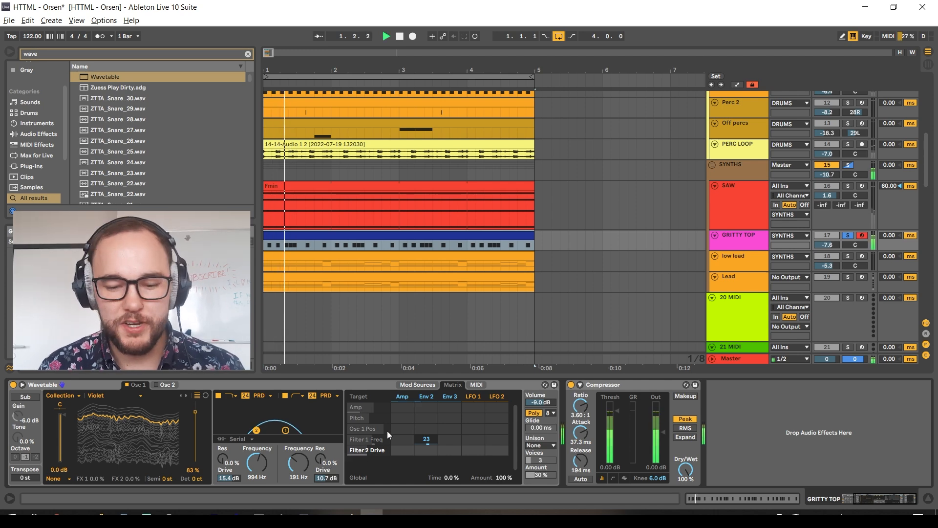
Set Wavetable's unison to Classic with a 17% amount and Env 2's decay to 1.79 s.
click(539, 445)
click(534, 459)
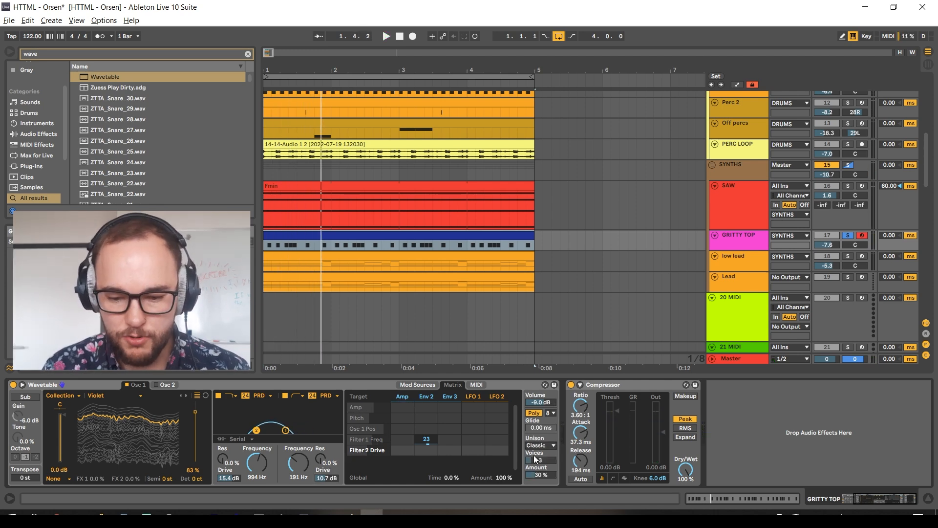
key(space)
drag(539, 475, 539, 482)
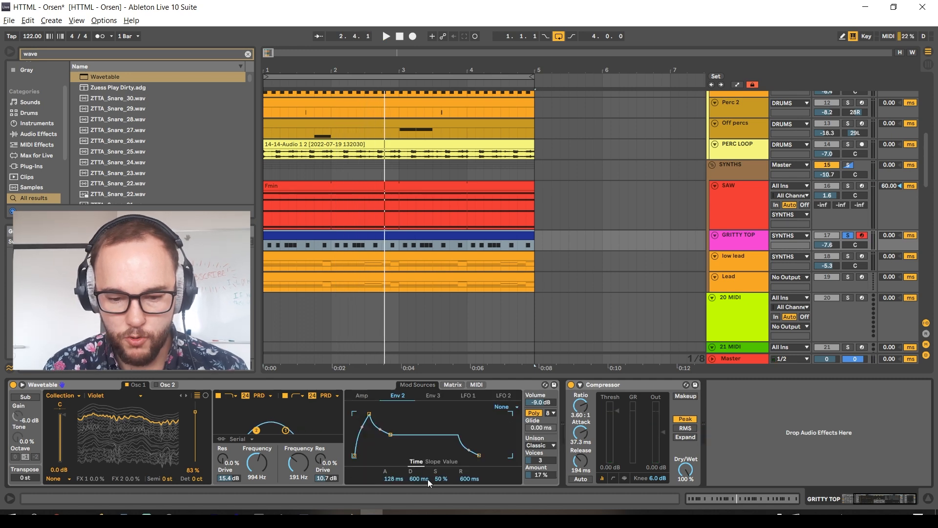
drag(427, 479, 427, 468)
key(space)
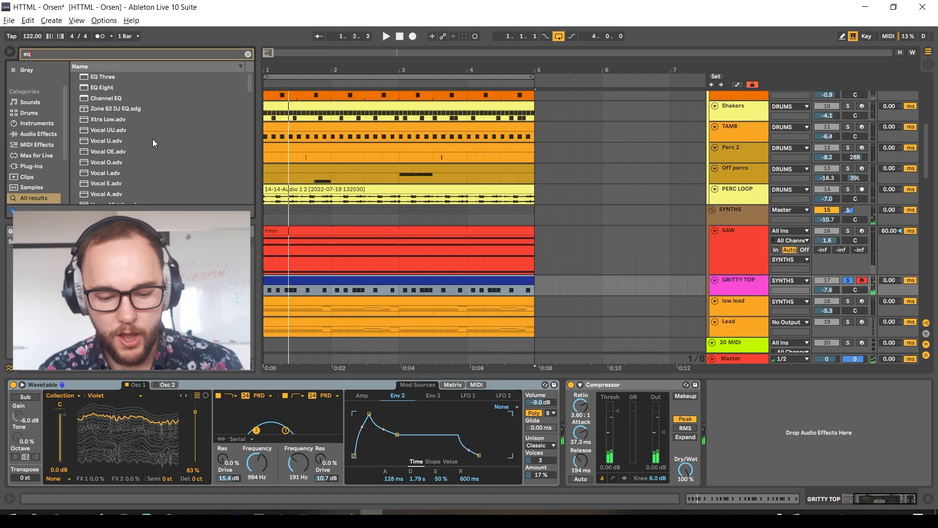
Add an EQ Eight and a Saturator to the end of GRITTY TOP's device chain.
key(Down)
key(Return)
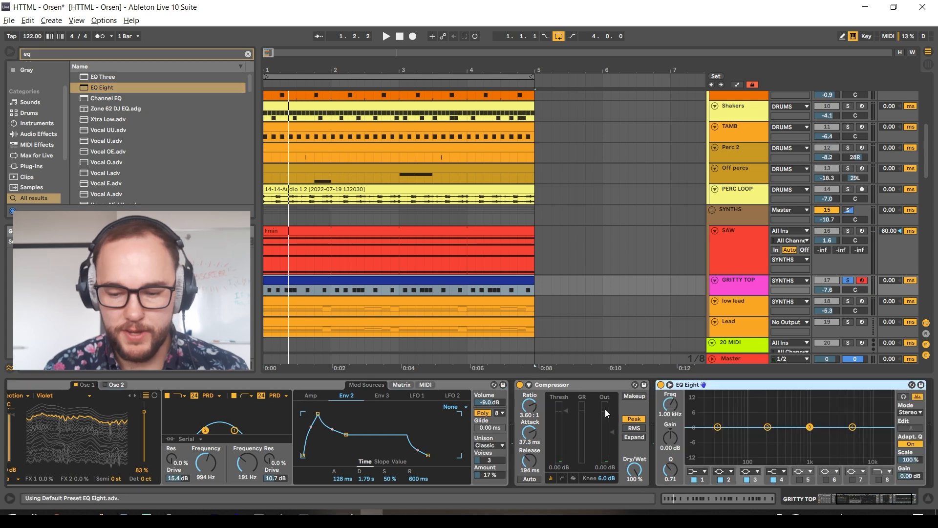
text(sat)
click(89, 80)
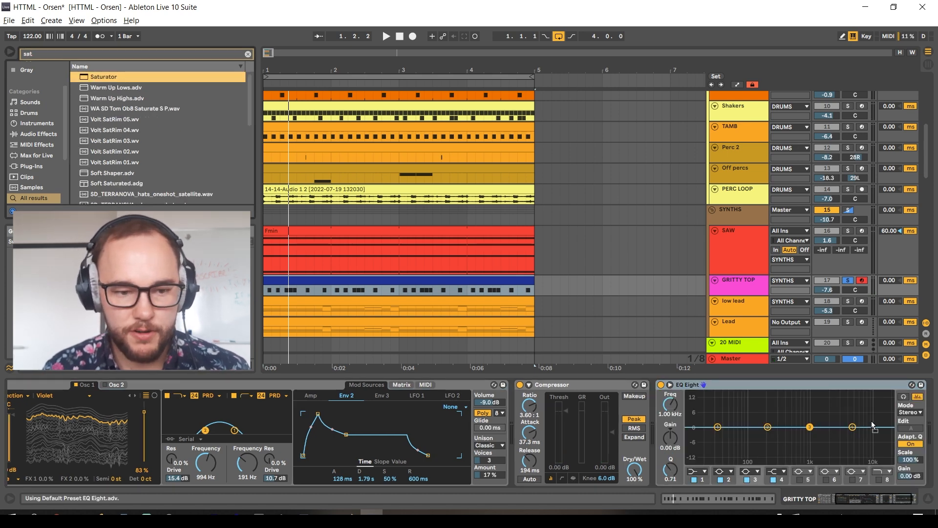
key(Return)
Add a Delay and a Reverb after the Saturator on GRITTY TOP.
text(d)
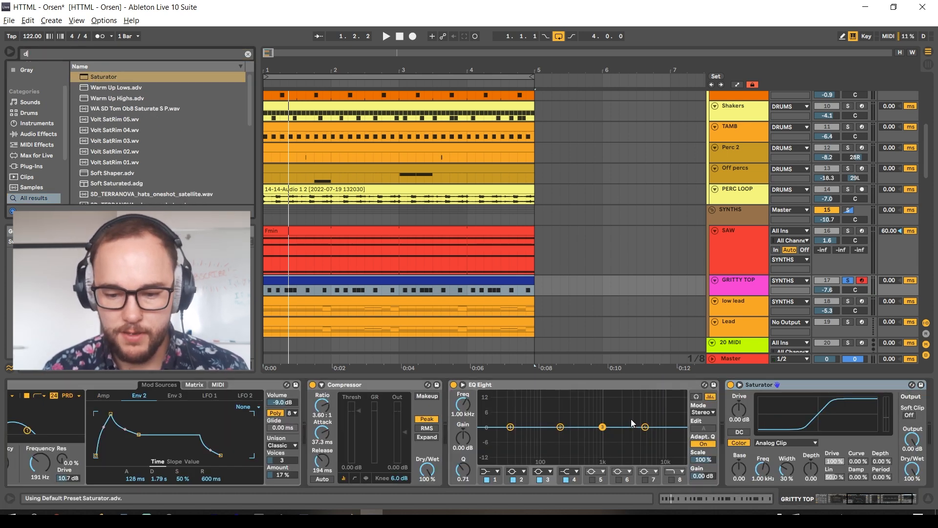
text(el)
double_click(89, 98)
key(ctrl+f)
text(rev)
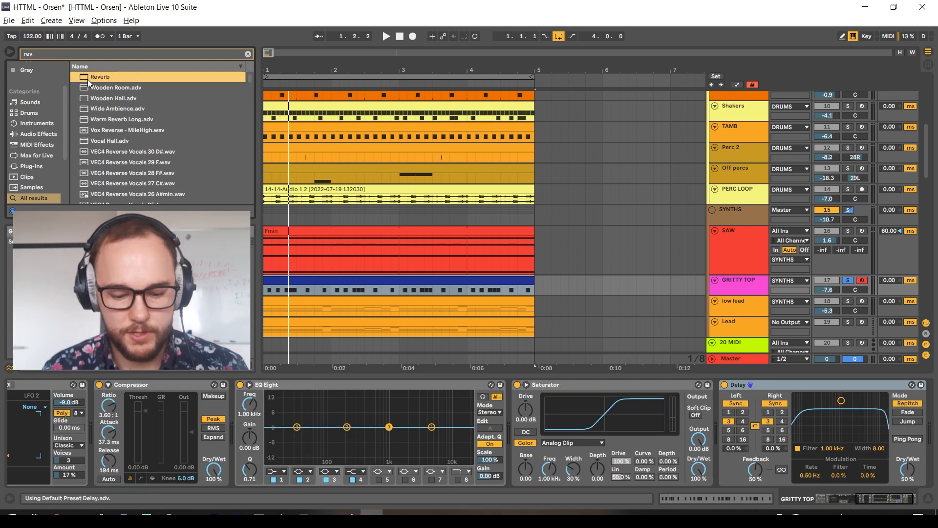
key(Return)
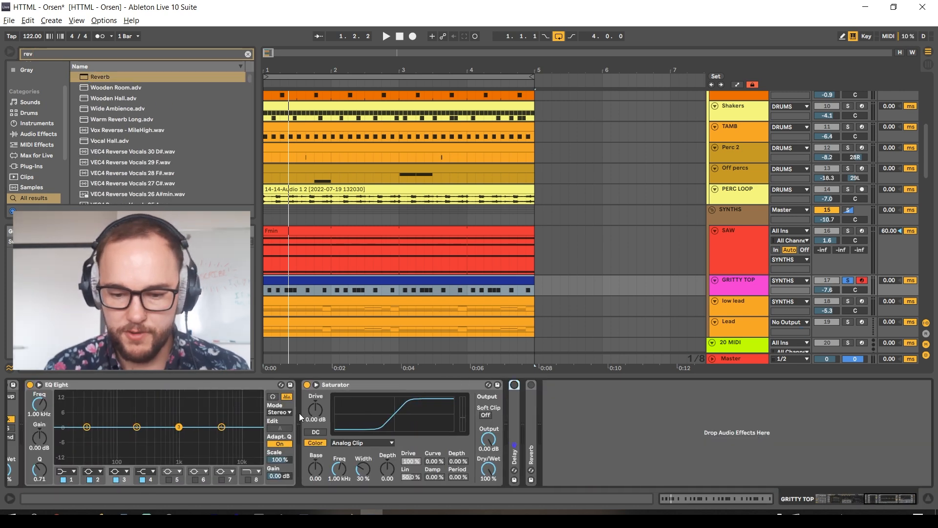
Set the Saturator's drive to 5.71 dB while auditioning GRITTY TOP.
scroll(318, 424, up, 2)
key(space)
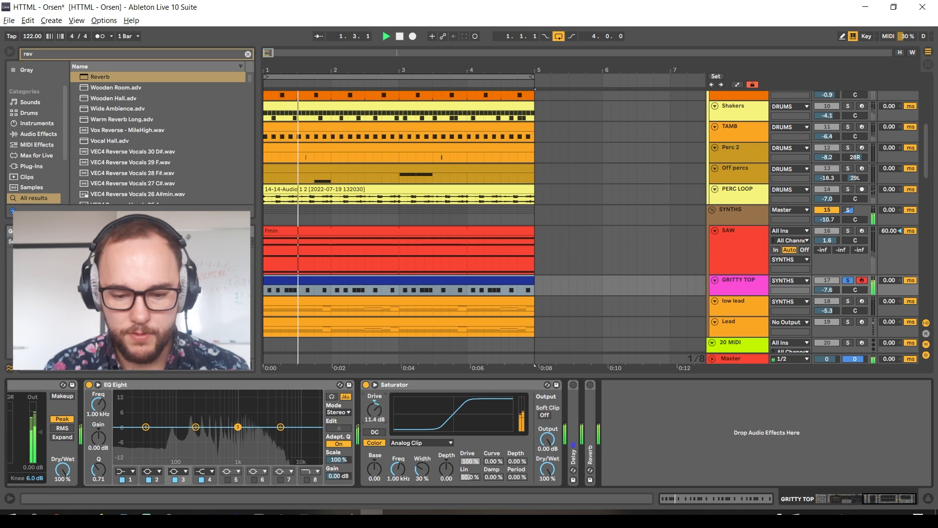
scroll(379, 411, up, 3)
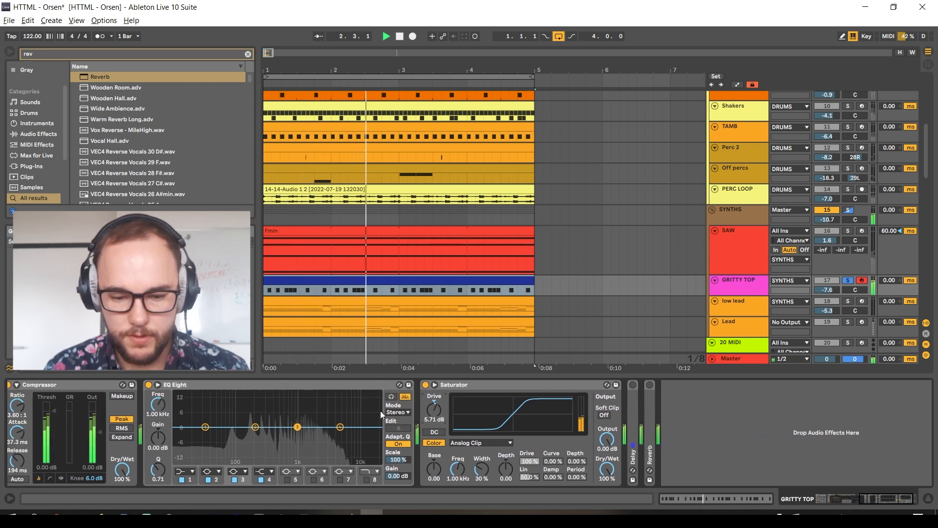
On the EQ Eight before the Saturator, low-cut with band 1 and dip band 3 by 4.59 dB at 5.50 kHz.
scroll(380, 411, up, 2)
click(293, 382)
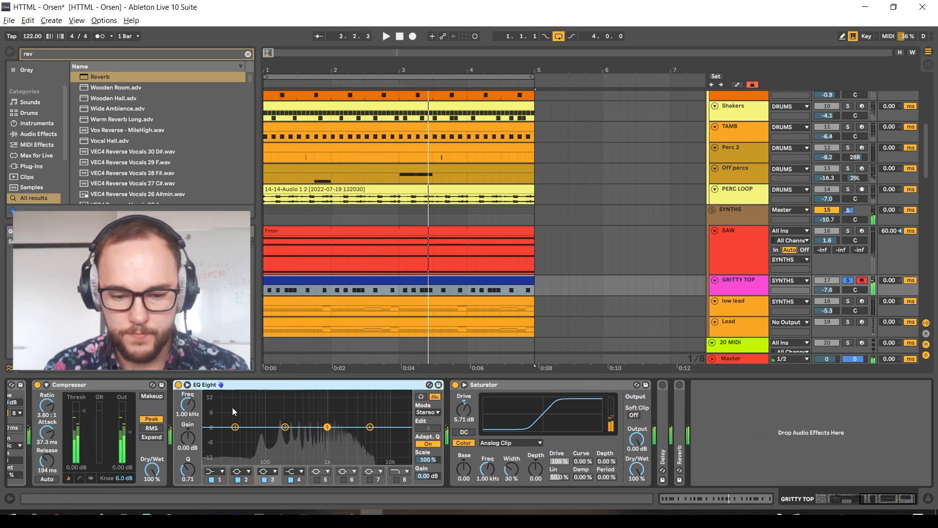
click(235, 427)
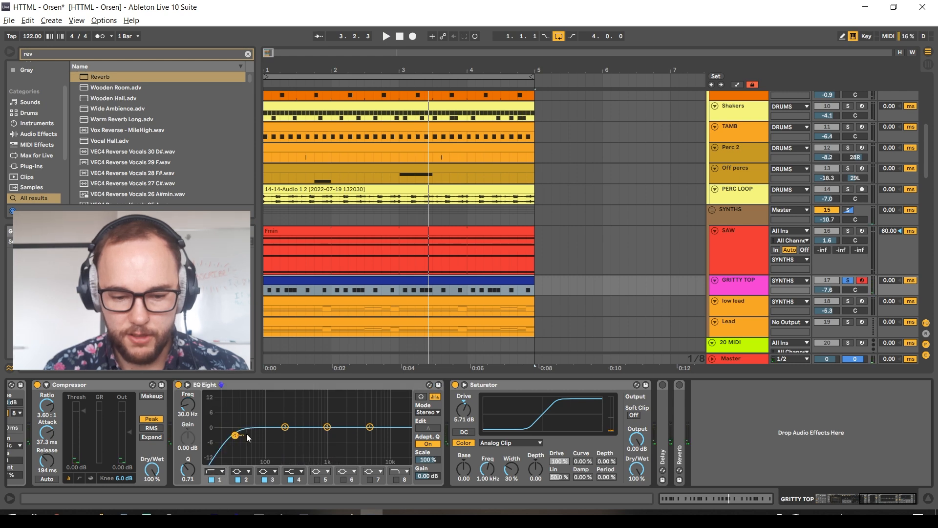
key(space)
drag(251, 433, 371, 437)
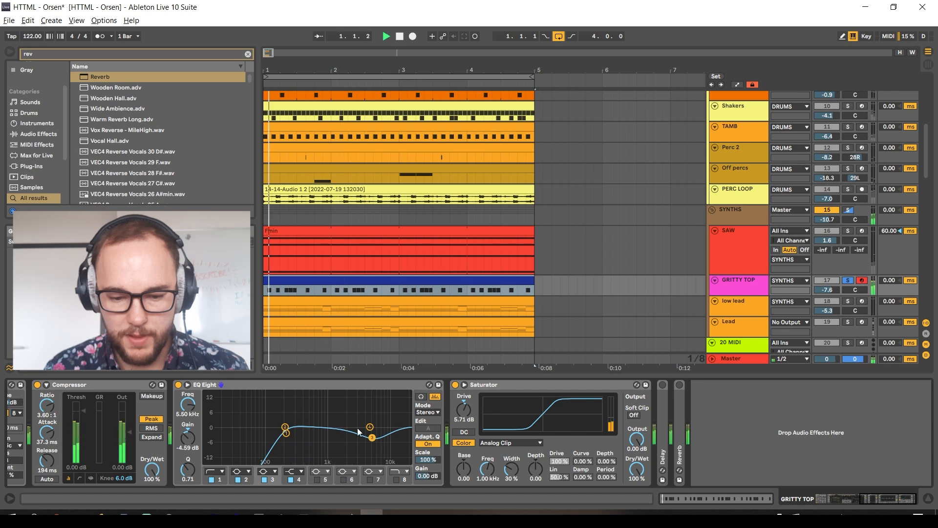
Duplicate the EQ Eight after the Saturator and give the copy a steep band 1 low cut at 278 Hz with Q 0.58.
drag(253, 386, 635, 395)
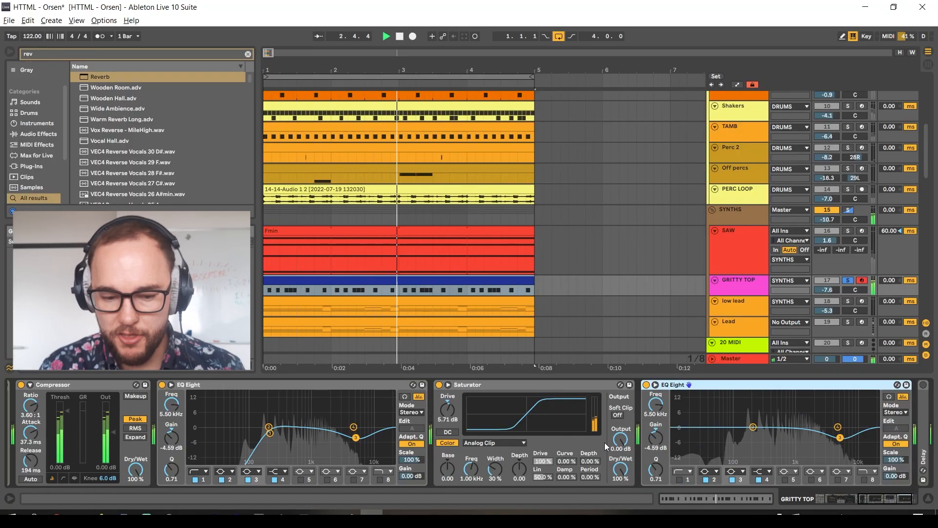
click(679, 479)
click(680, 480)
click(682, 472)
click(684, 407)
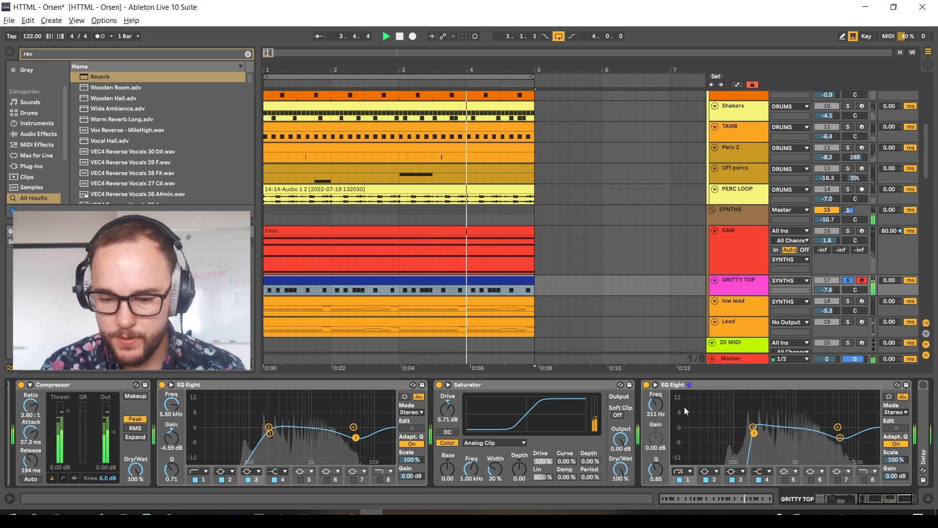
drag(753, 432, 761, 438)
Unfold GRITTY TOP's Delay and set its feedback to 16% and dry/wet to 17%.
drag(857, 500, 866, 497)
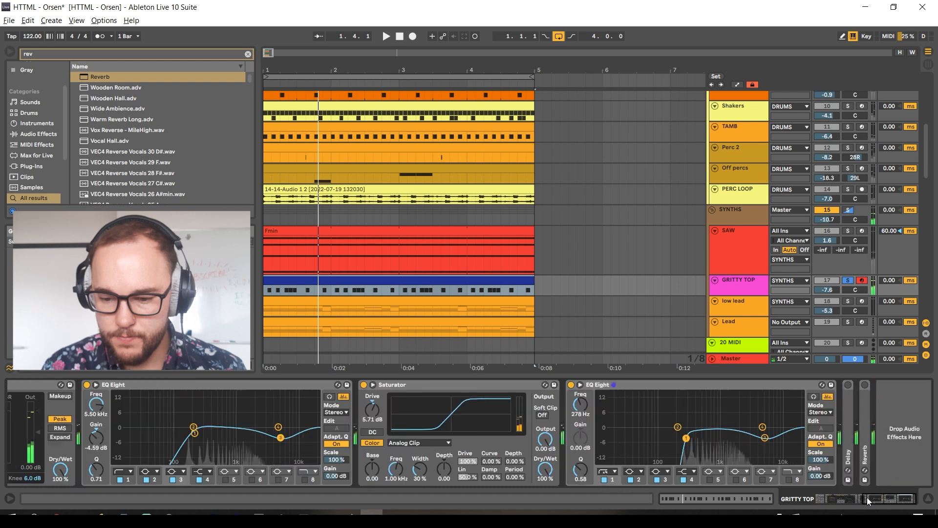
double_click(848, 440)
drag(879, 498, 893, 497)
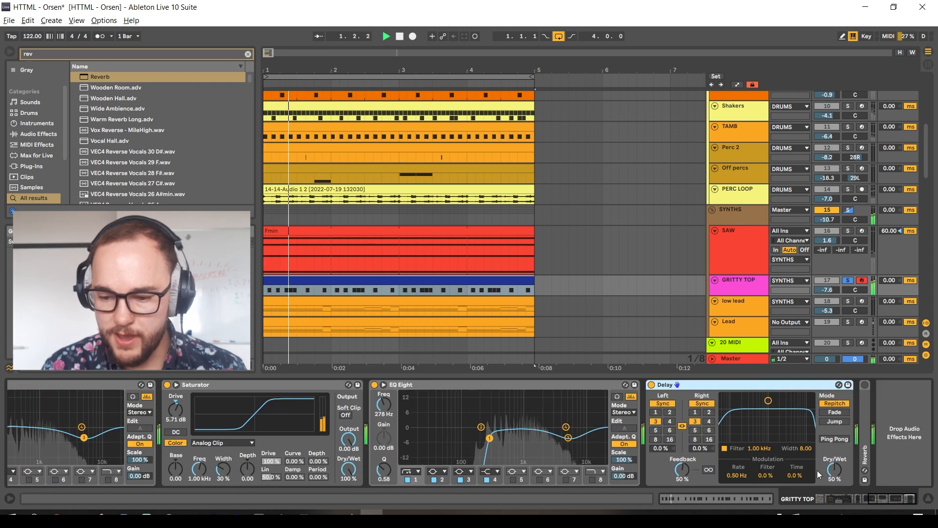
drag(834, 471, 834, 479)
drag(682, 470, 683, 489)
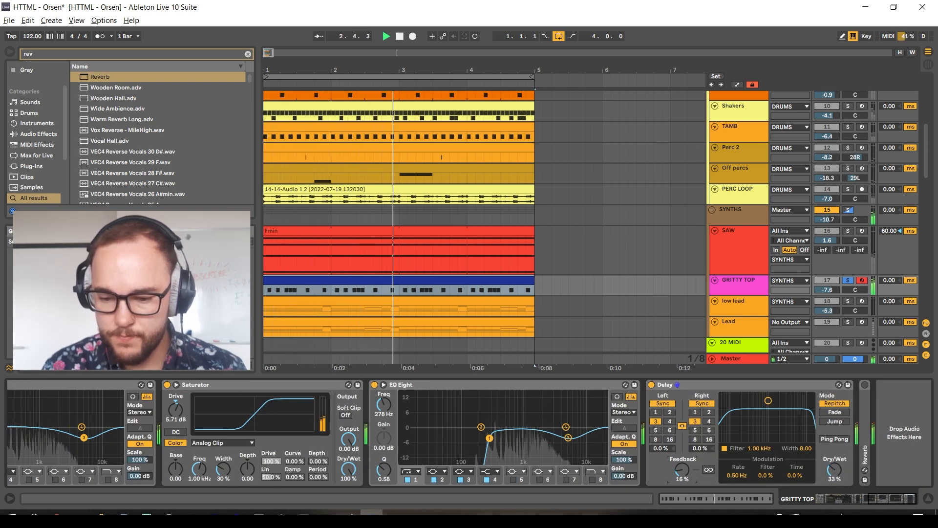
drag(834, 470, 833, 473)
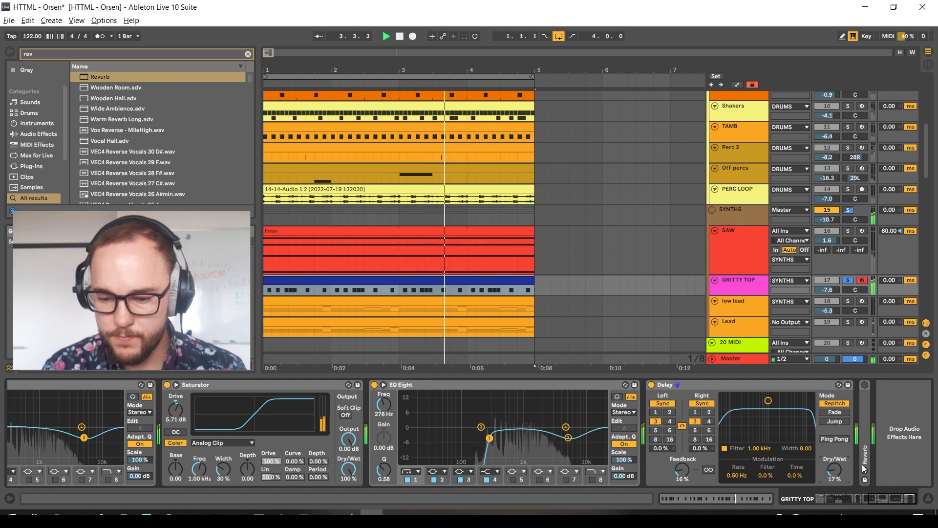
Unfold the Reverb, enable its input low cut and set the input filter to 1.04 kHz with a width of 5.81.
double_click(863, 403)
click(859, 501)
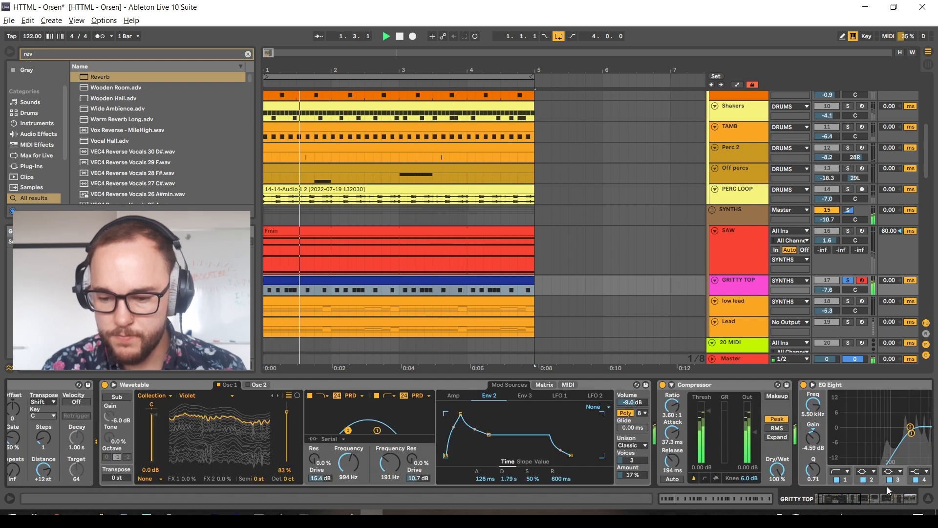
click(889, 497)
click(892, 495)
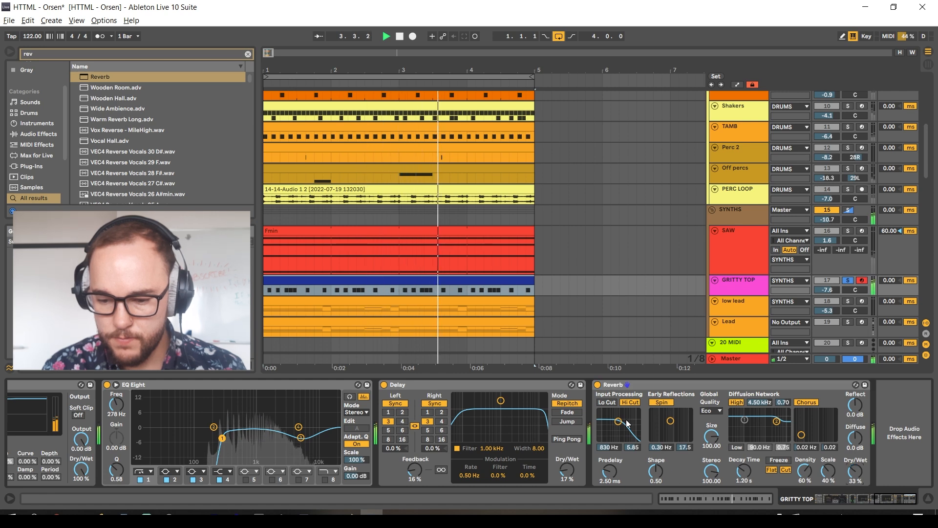
click(607, 402)
drag(618, 421, 620, 421)
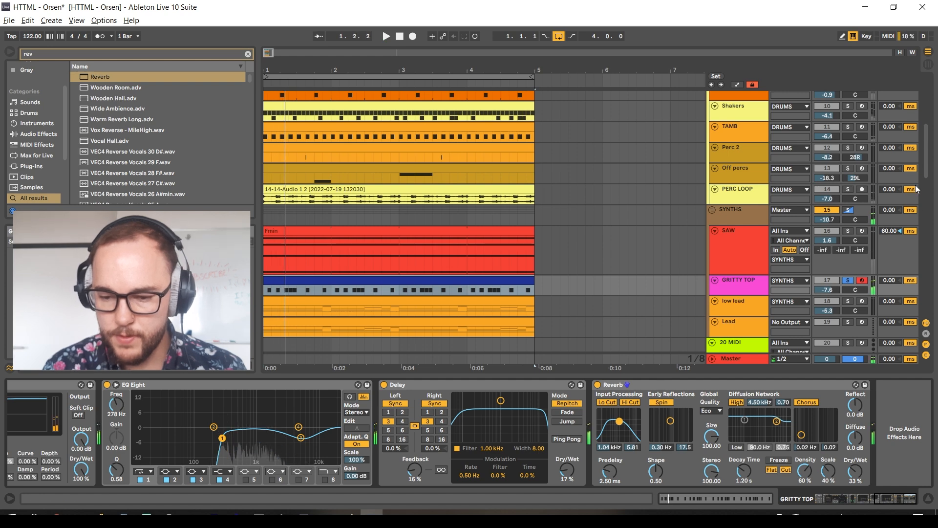
On the EQ Eight after the Saturator, add a band 8 high cut and set band 1's low cut to 516 Hz with Q 0.69.
scroll(916, 189, down, 2)
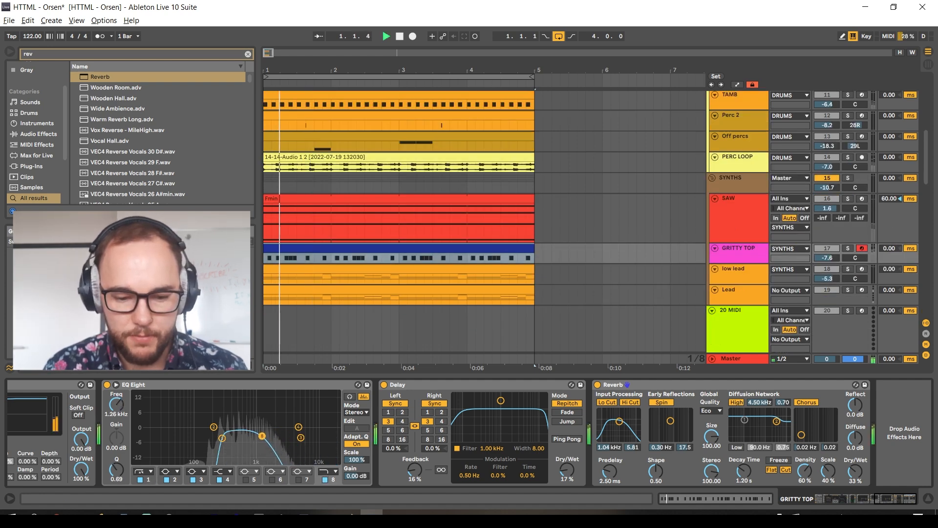
drag(222, 438, 244, 437)
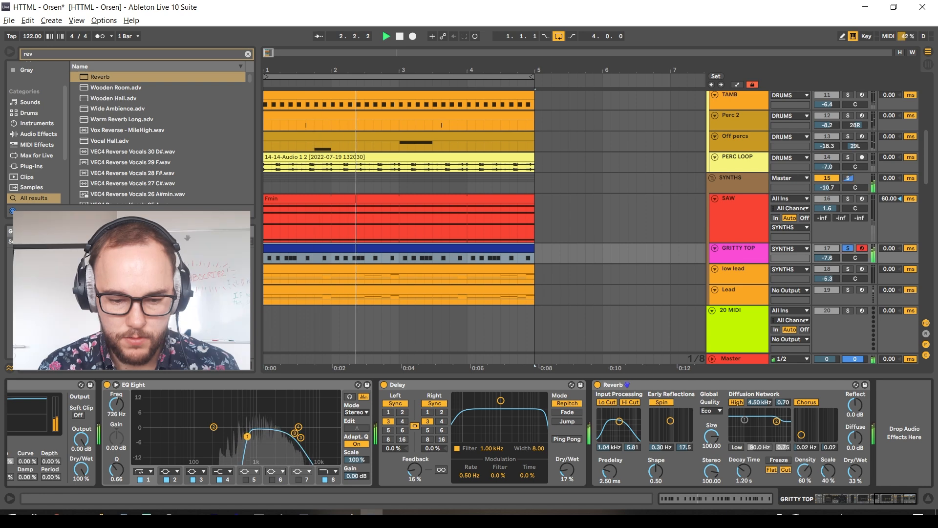
mouse_move(247, 436)
mouse_down()
mouse_move(289, 433)
mouse_move(238, 435)
mouse_up()
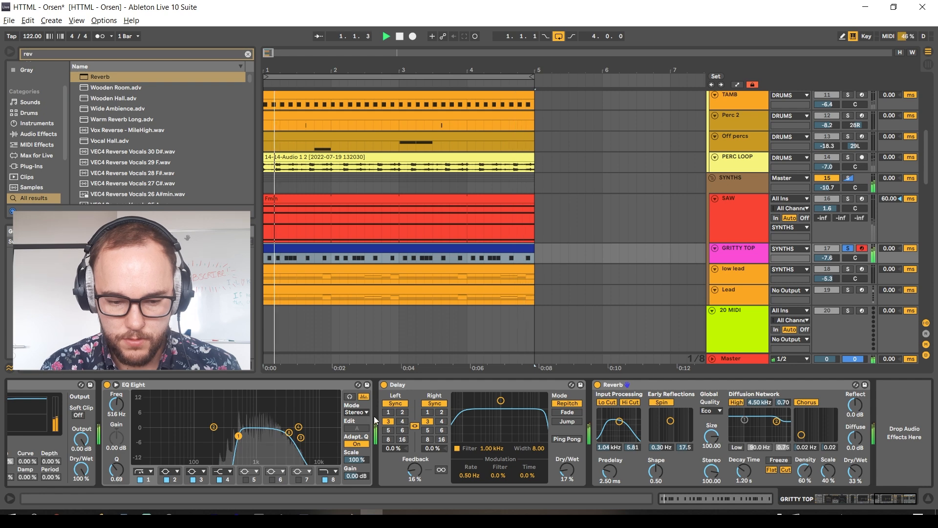
key(space)
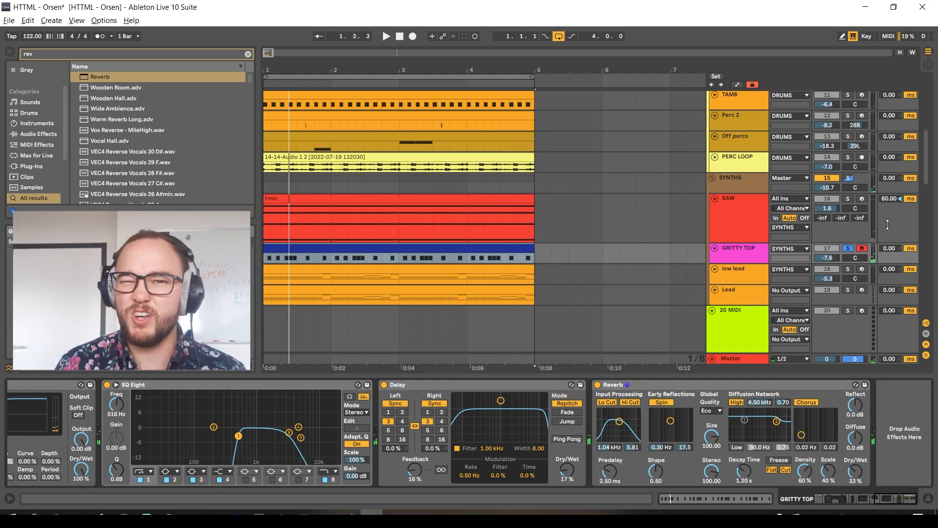
Fold the BASS and DRUMS groups and audition KICK, BASS, DRUMS and SAW soloed together with GRITTY TOP.
drag(924, 174, 922, 123)
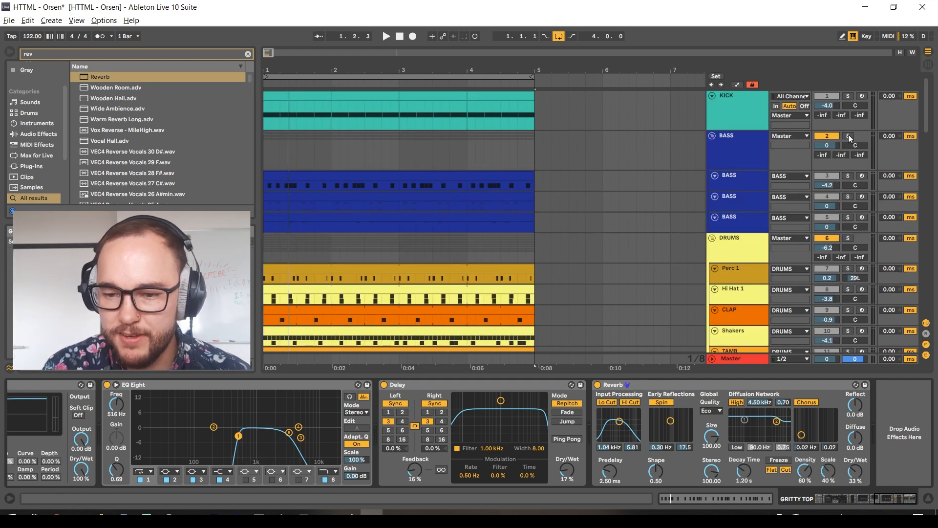
click(716, 136)
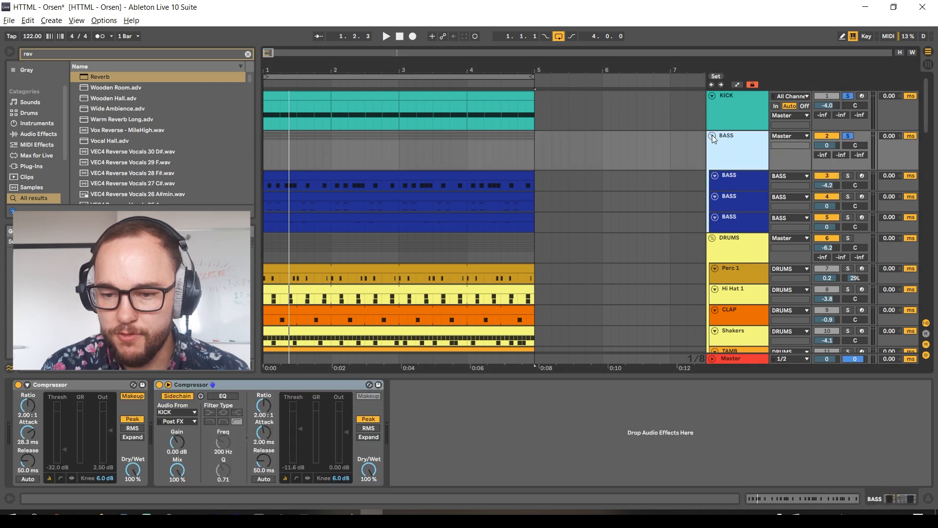
click(712, 135)
key(space)
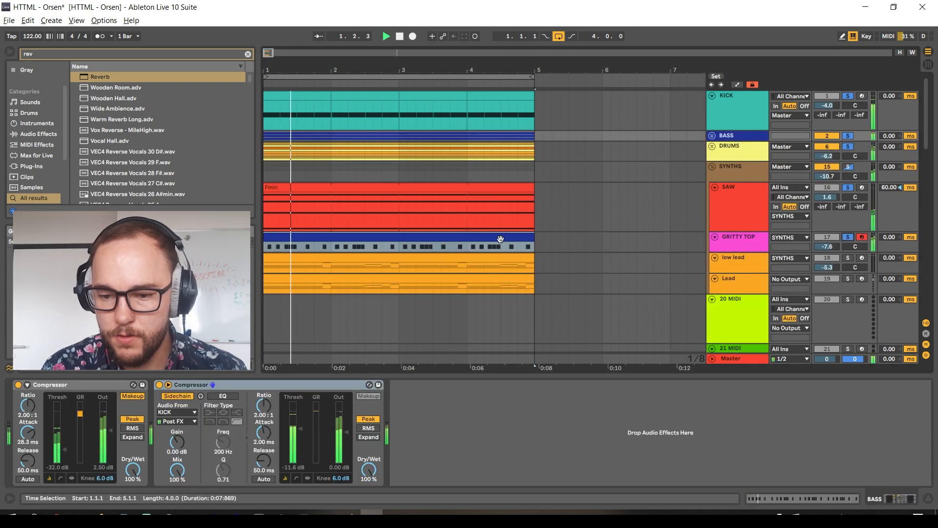
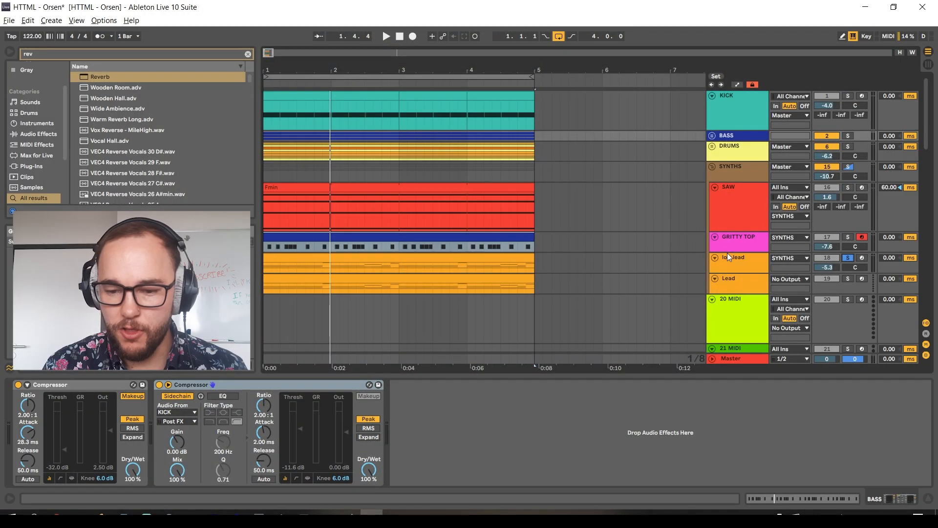
Load Wavetable onto the low lead track ahead of the Compressor and set its filter 1 slope to 24 dB.
click(727, 257)
key(ctrl+f)
text(wave)
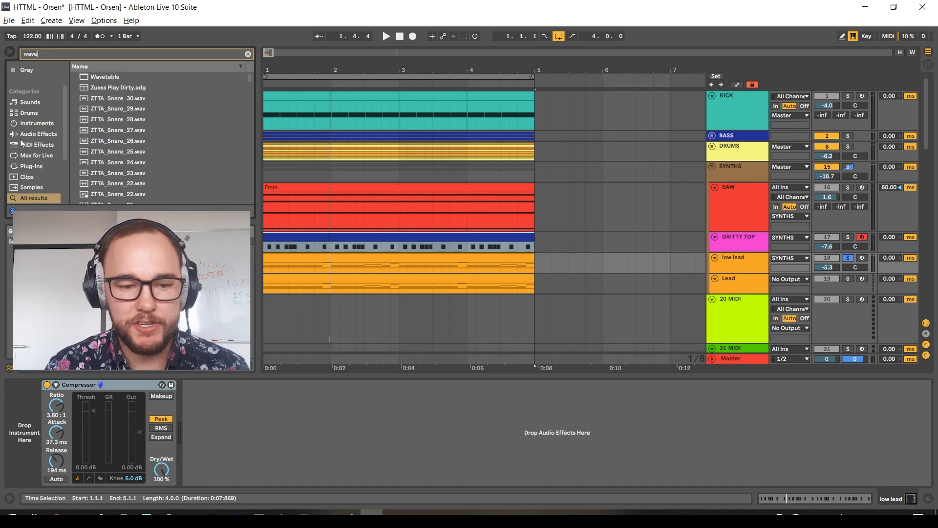
drag(107, 77, 89, 413)
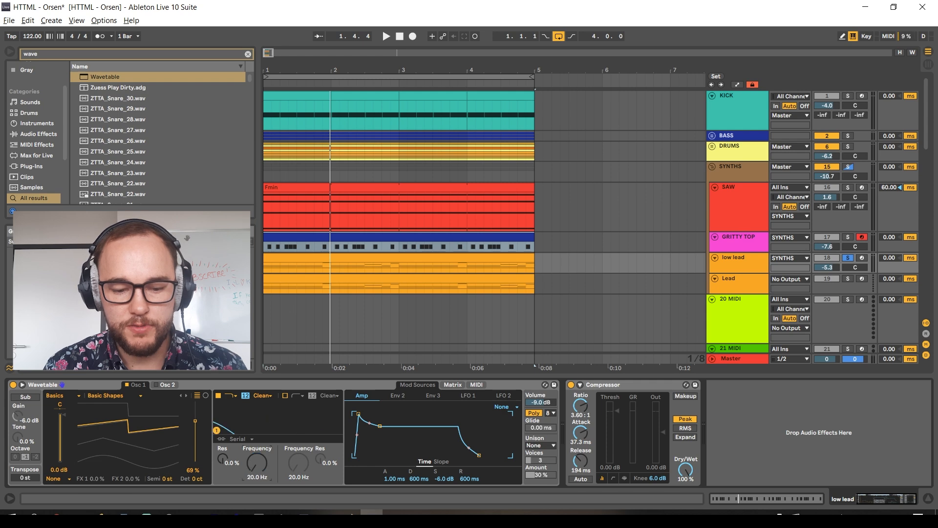
click(246, 395)
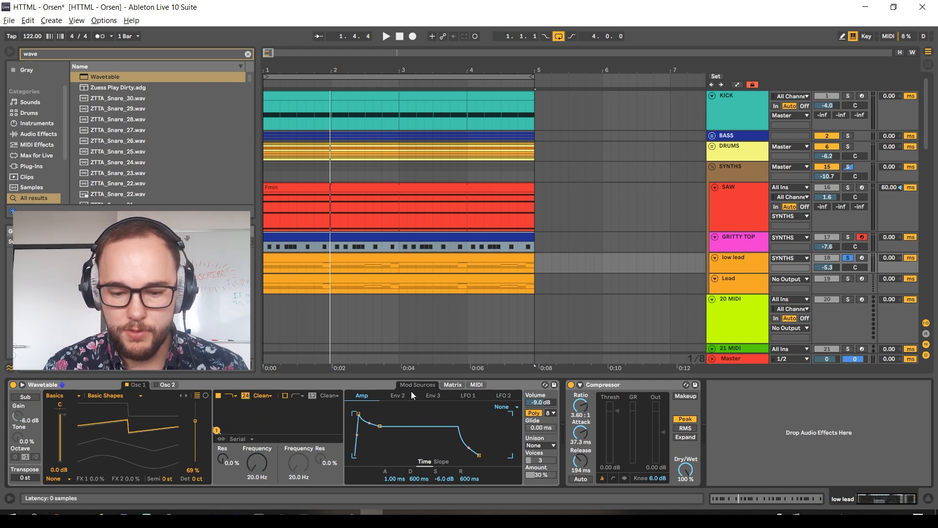
Set Wavetable's Env 2 sustain to 0.0% and modulate filter 1 frequency with Env 2 by 38.
click(397, 396)
drag(441, 478, 441, 495)
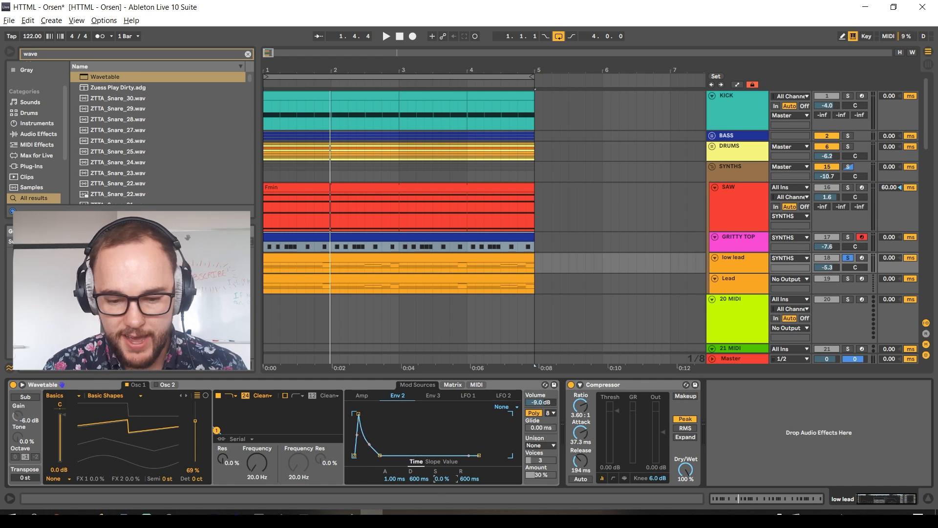
click(452, 385)
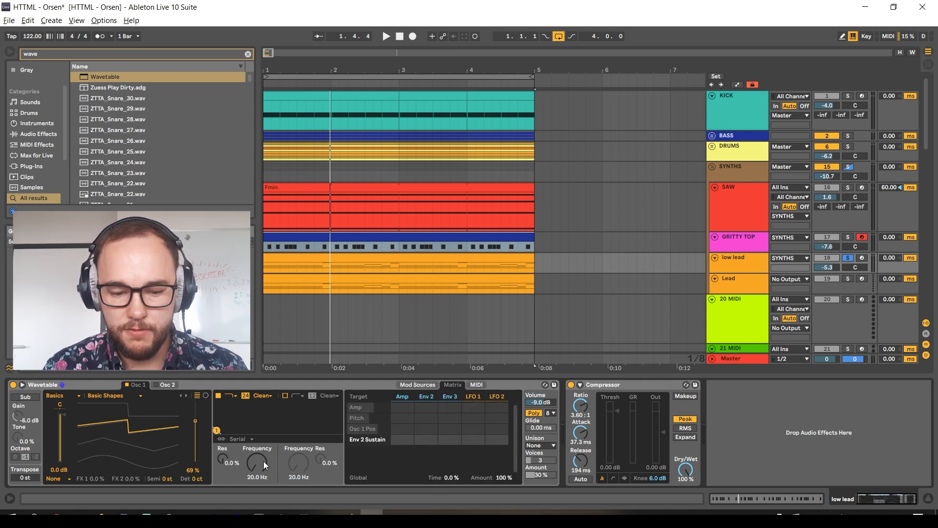
drag(263, 461, 259, 461)
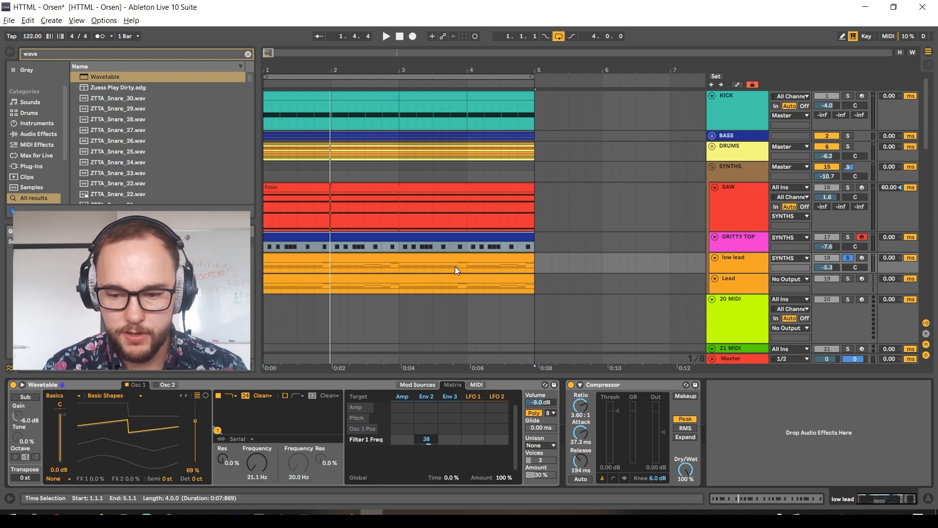
Audition the low lead while raising Env 2's modulation of filter 1 frequency to 72.
key(space)
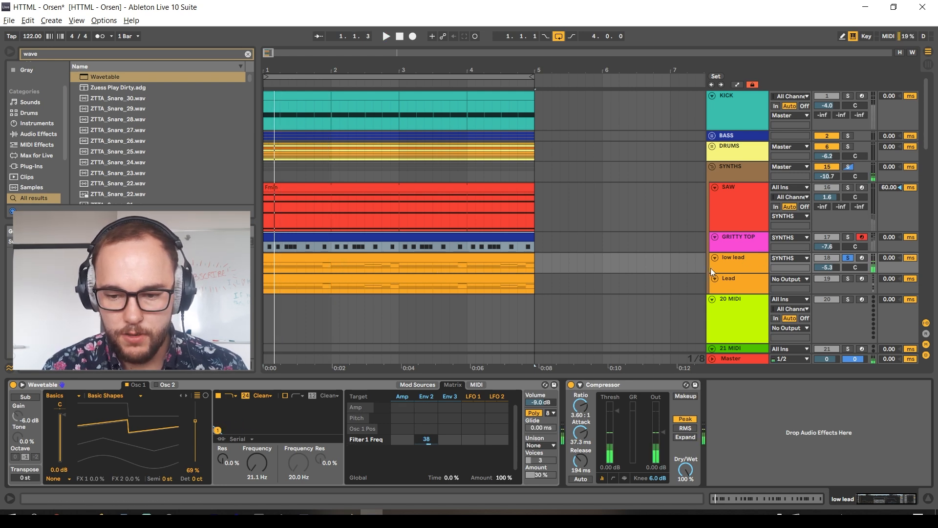
key(space)
drag(426, 439, 426, 425)
key(space)
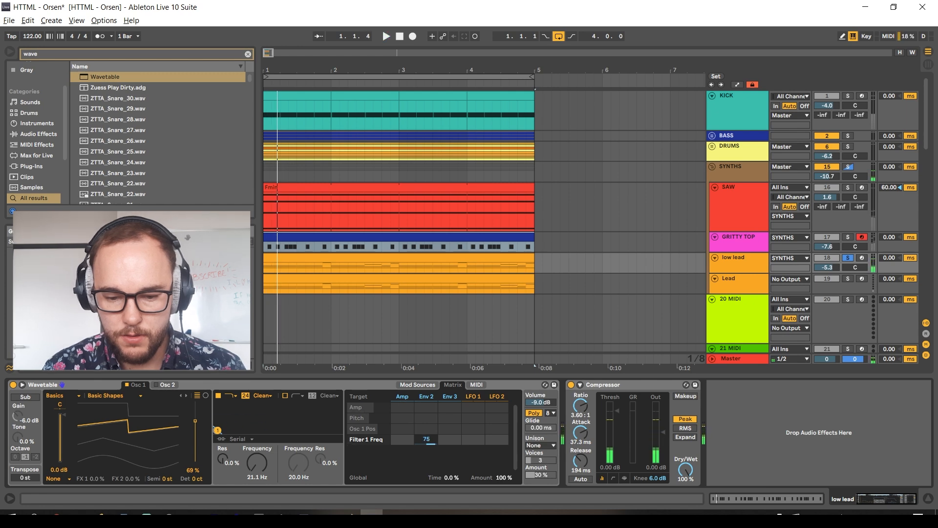
key(space)
key(space)
key(space)
key(space)
key(space)
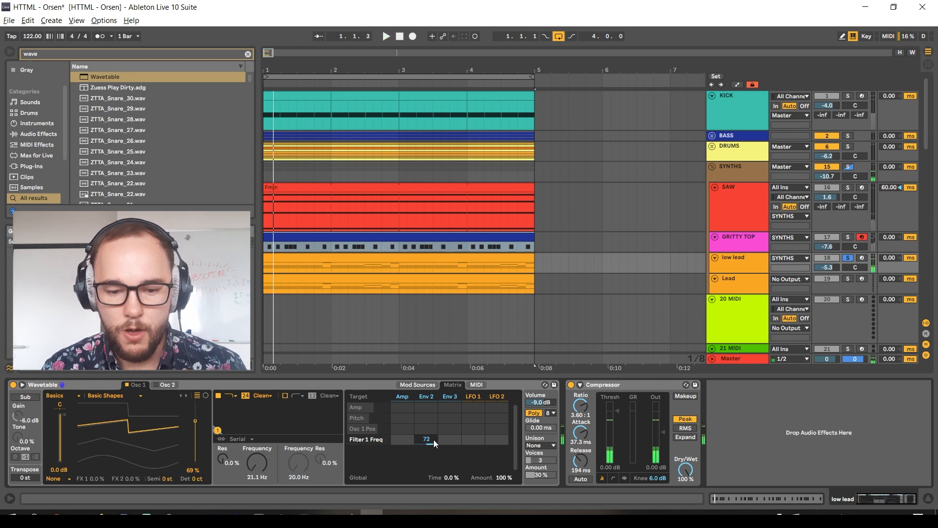
Add an Arpeggiator before Wavetable on low lead and set its style to Con & Diverge.
key(ctrl+f)
text(arp)
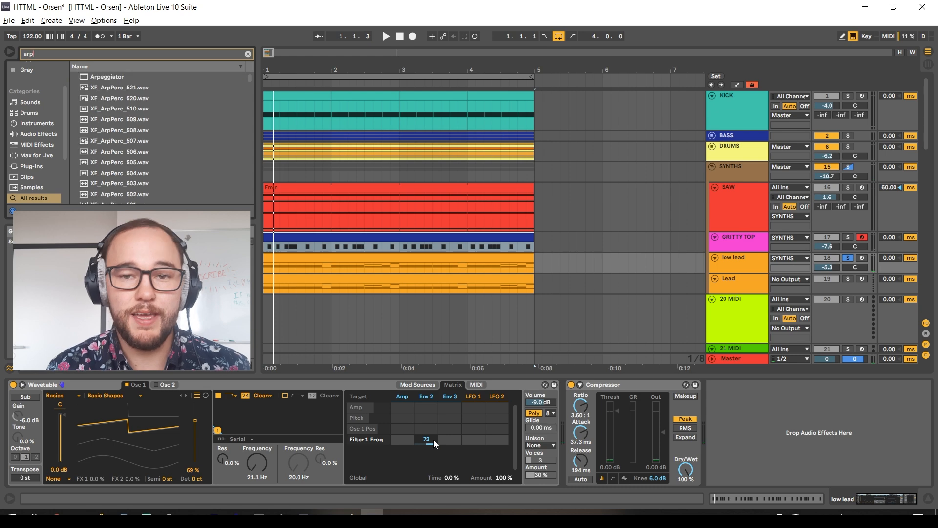
double_click(105, 77)
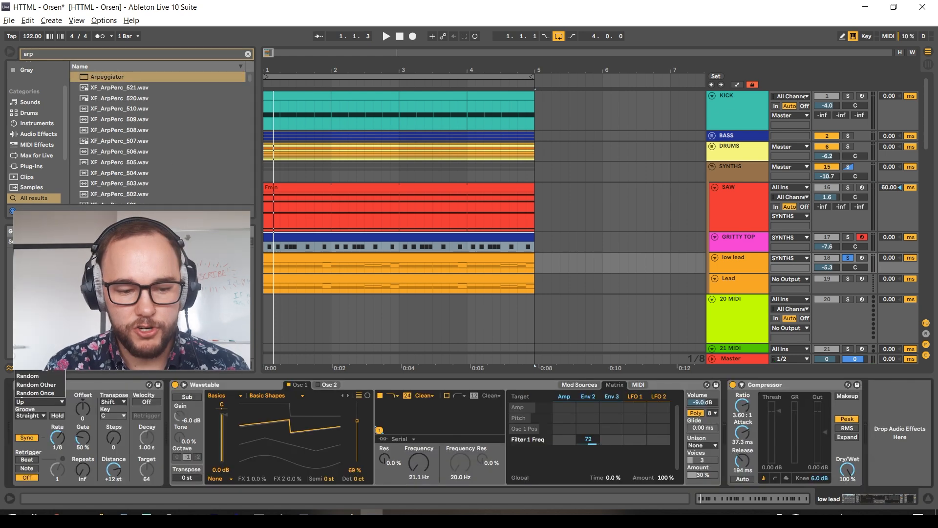
click(35, 316)
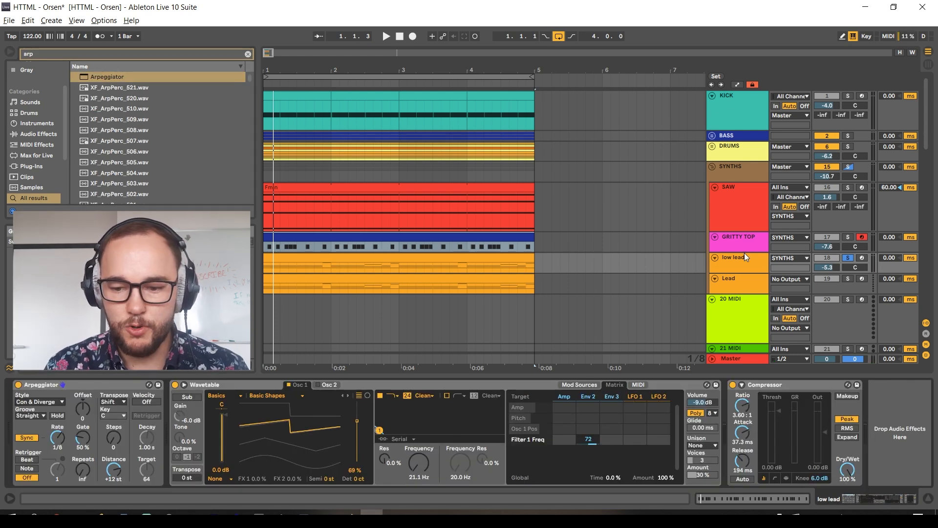
Check the notes in the low lead clip, set the Arpeggiator rate to 1/16 and audition the pattern.
double_click(379, 260)
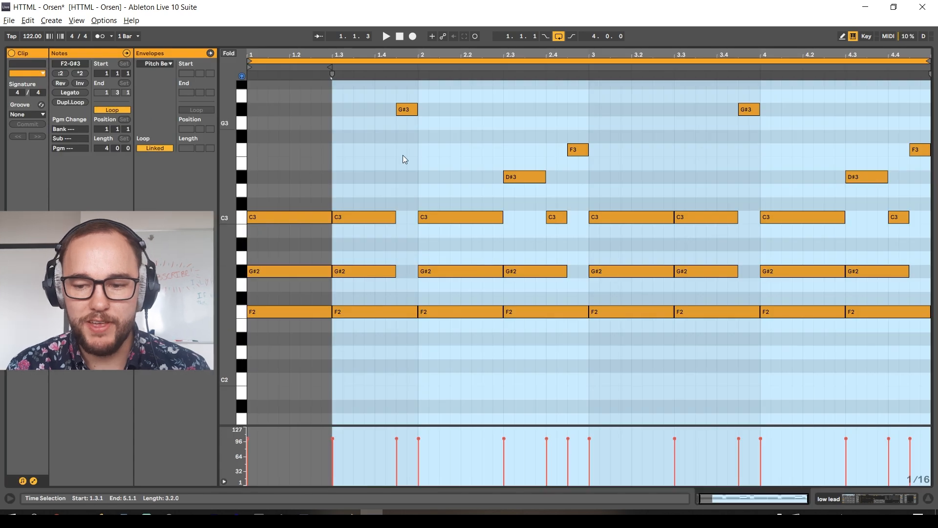
click(593, 237)
key(space)
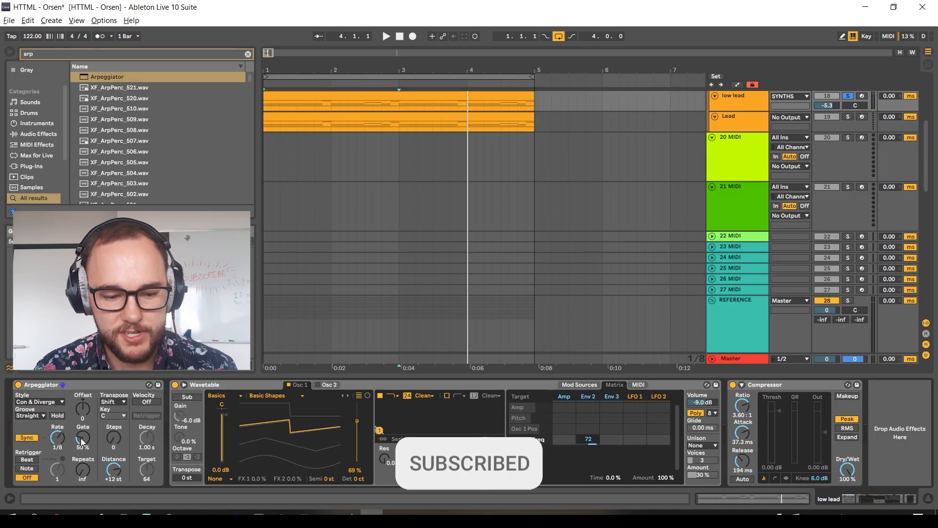
drag(61, 443, 61, 450)
key(space)
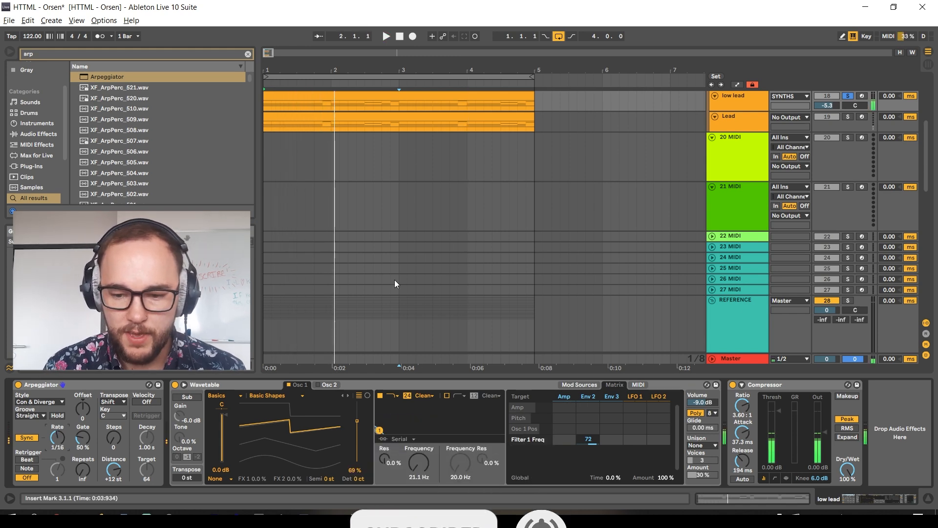
scroll(393, 276, up, 5)
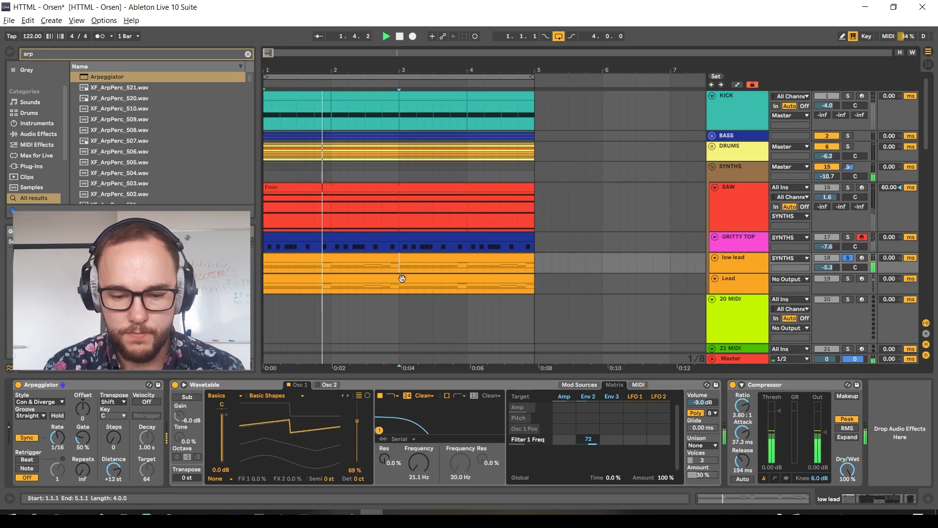
Set Wavetable's filter 1 to a 12 dB slope at 29.5 Hz and its Env 2 frequency modulation to 73.
key(space)
drag(564, 439, 565, 454)
key(space)
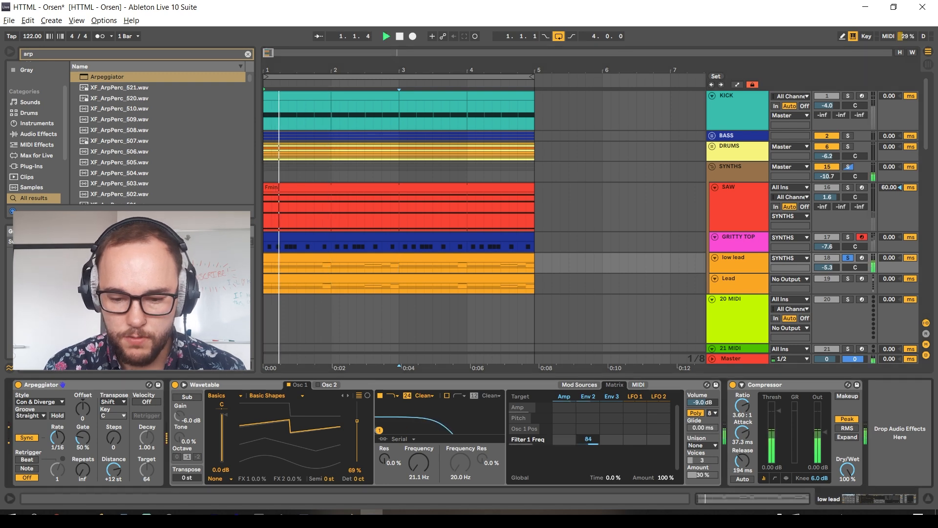
drag(423, 463, 423, 458)
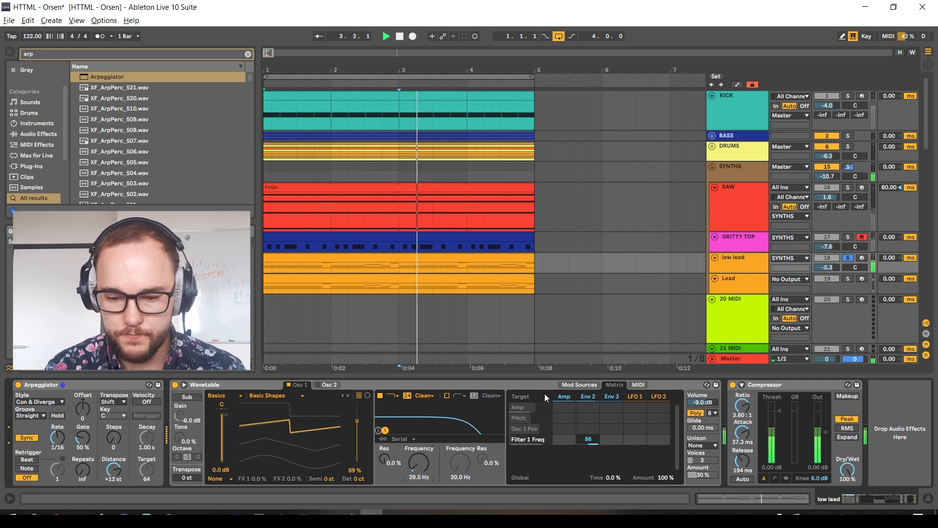
key(space)
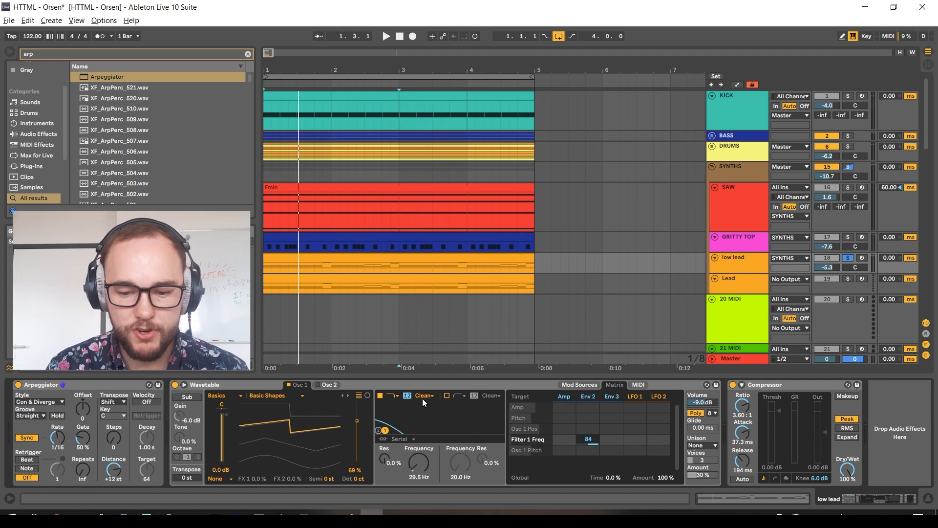
key(space)
mouse_move(596, 442)
mouse_down()
mouse_move(596, 451)
mouse_move(593, 440)
mouse_up()
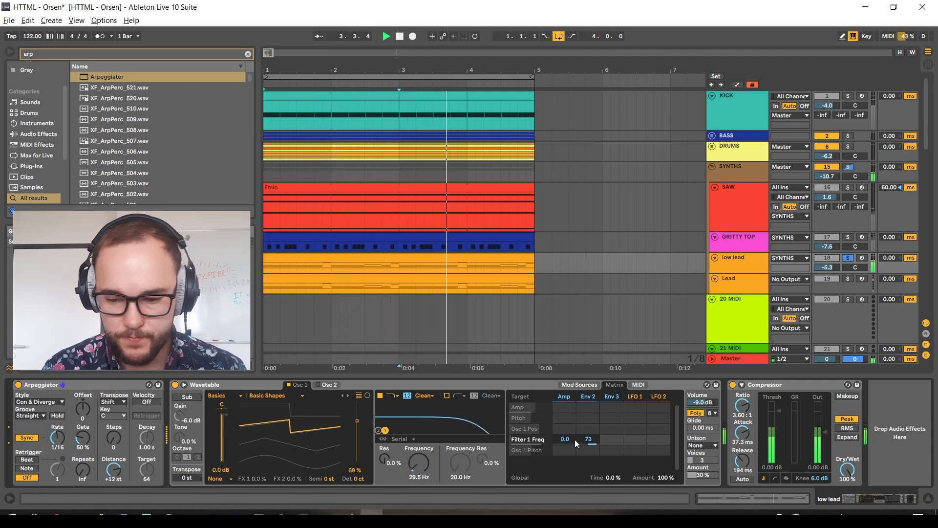
key(space)
Add a Reverb at the end of low lead's device chain and insert a Delay between the Compressor and Reverb.
key(ctrl+f)
text(rev)
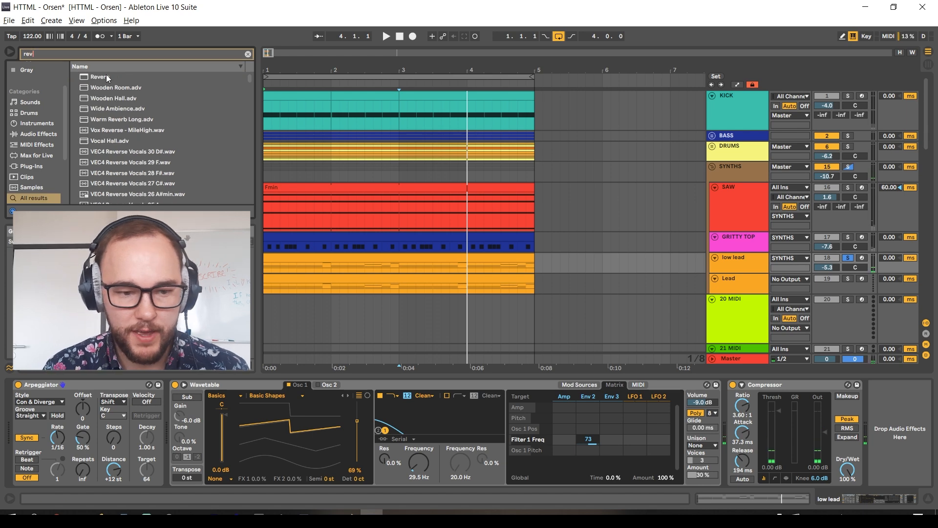
key(Return)
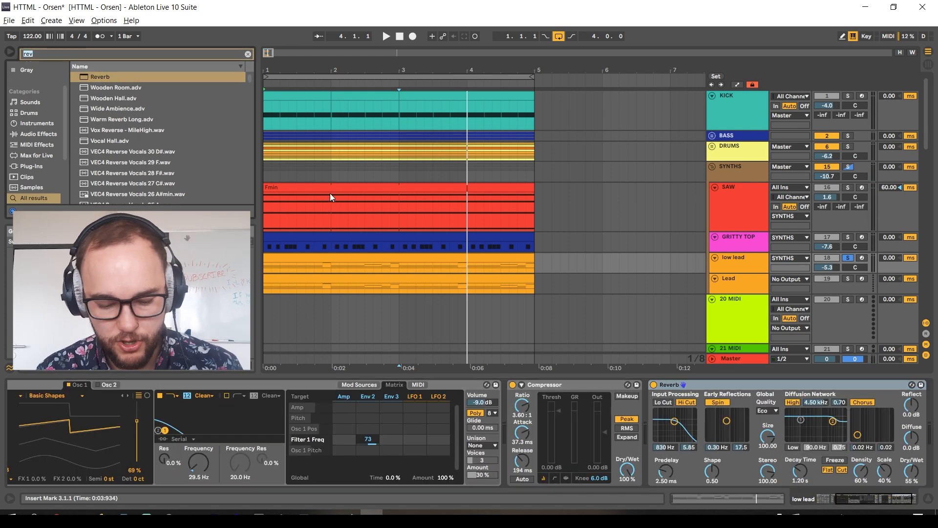
key(ctrl+f)
text(del)
click(98, 98)
mouse_move(98, 97)
mouse_down()
mouse_move(658, 411)
mouse_move(733, 437)
mouse_up()
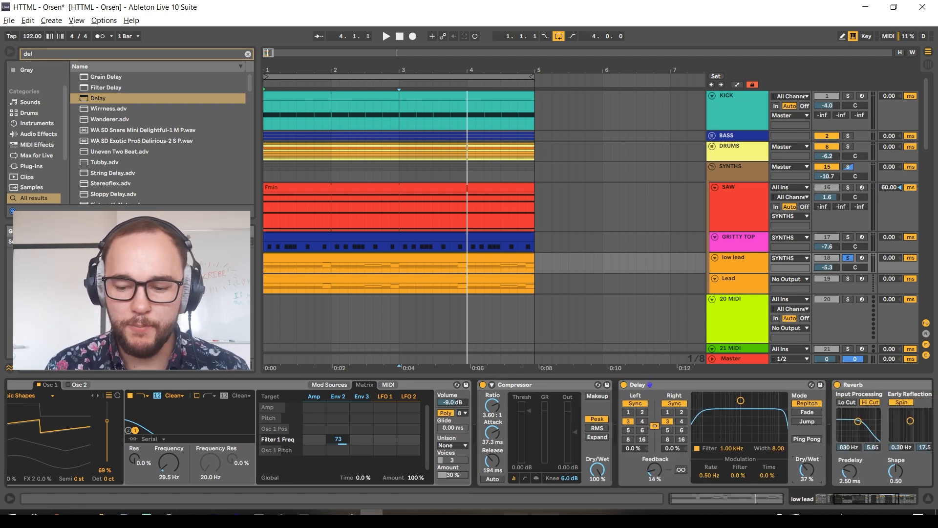
Set Delay dry/wet to 16%, and on the Reverb swap high cut for low cut with 23.4 ms predelay, 1.84 s decay and 37% dry/wet.
click(884, 496)
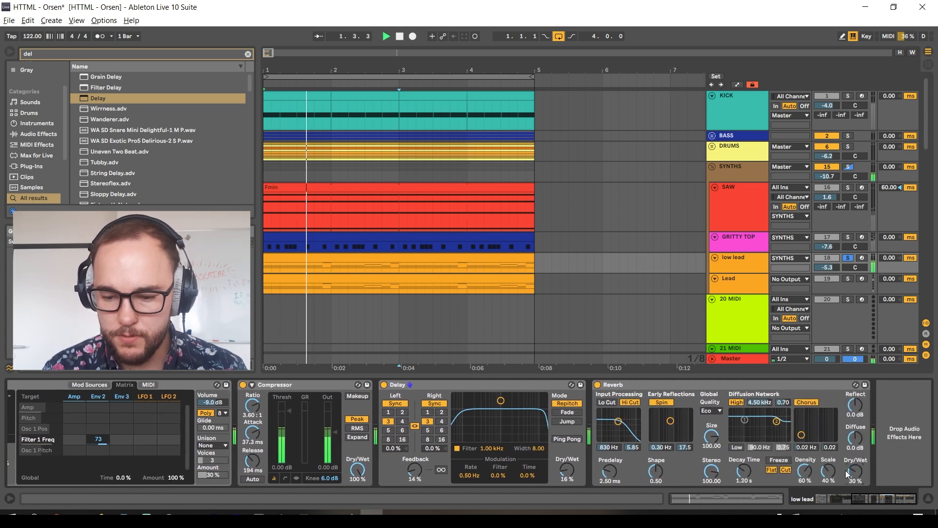
click(743, 472)
click(614, 403)
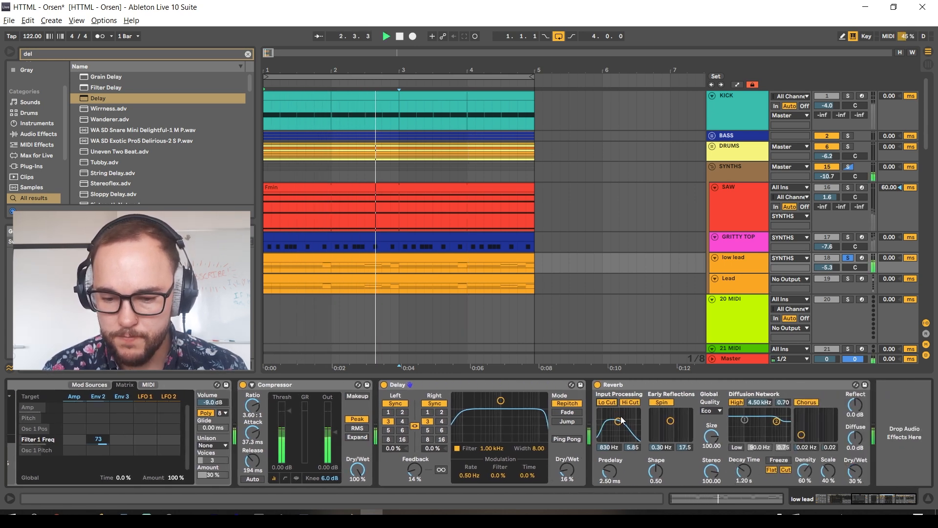
click(630, 402)
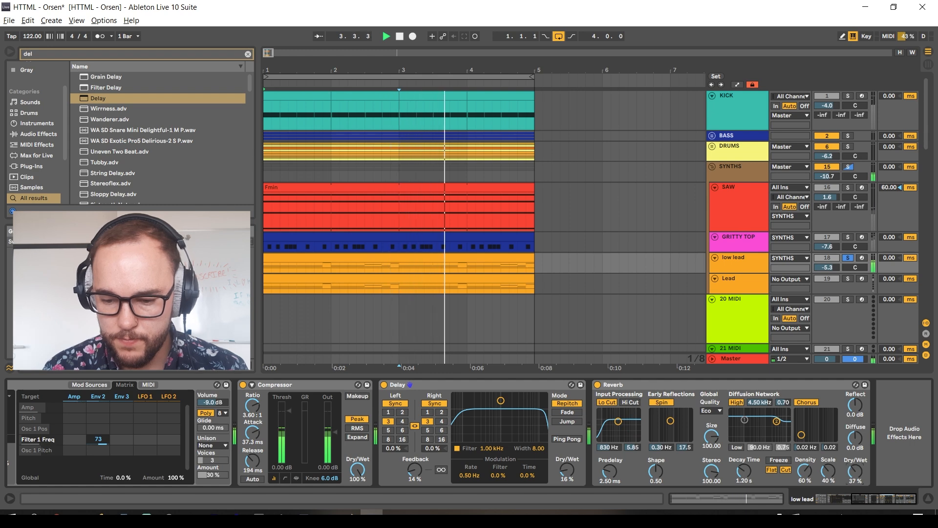
drag(624, 474, 624, 466)
key(space)
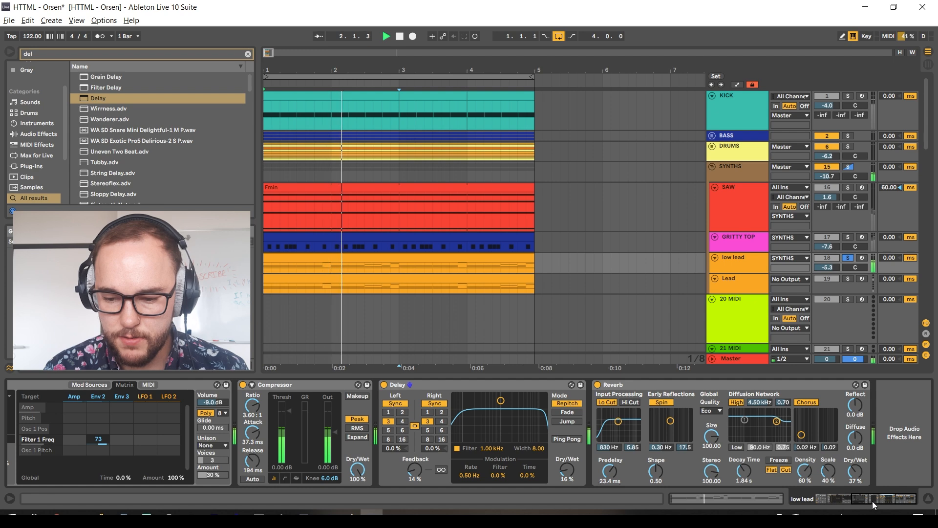
drag(872, 501, 830, 503)
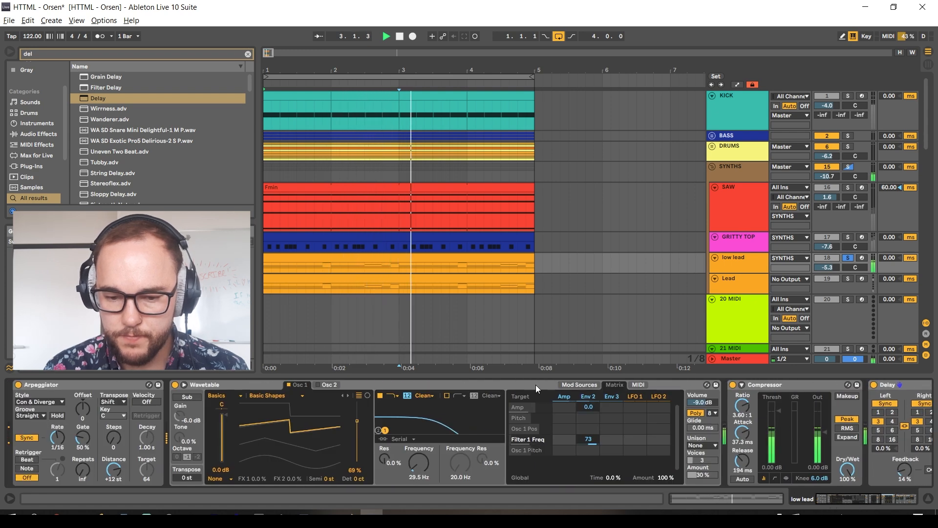
key(space)
Open the low lead clip and examine its chord notes by sounding F2, G#2 and C3 on the piano roll.
double_click(361, 257)
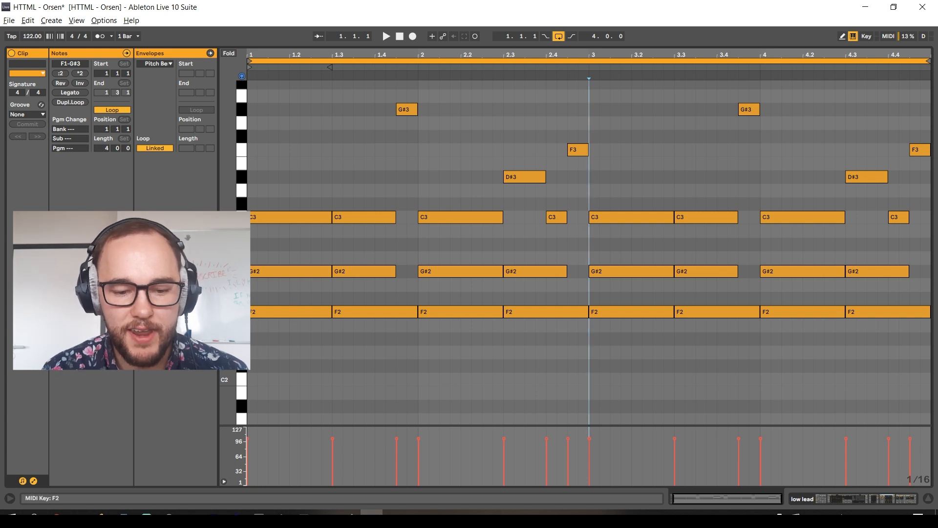
click(242, 311)
click(241, 271)
click(241, 217)
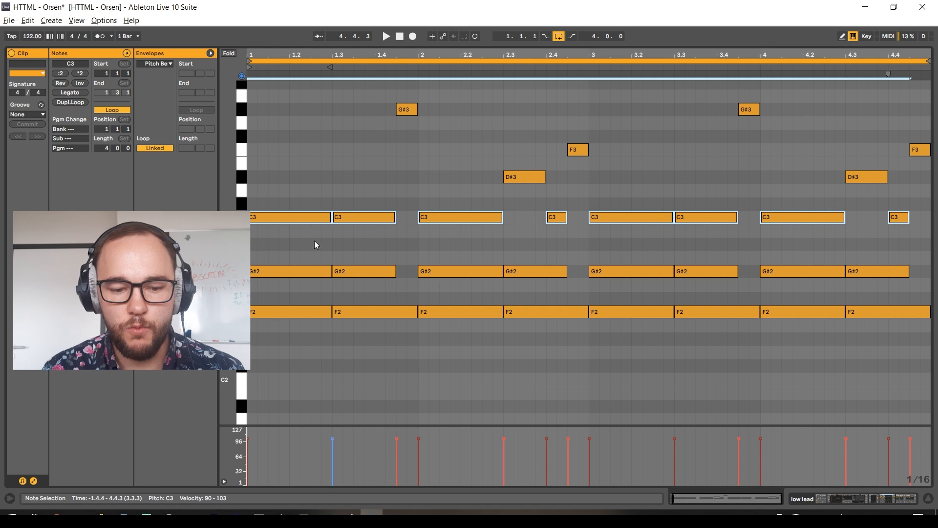
click(406, 120)
click(437, 133)
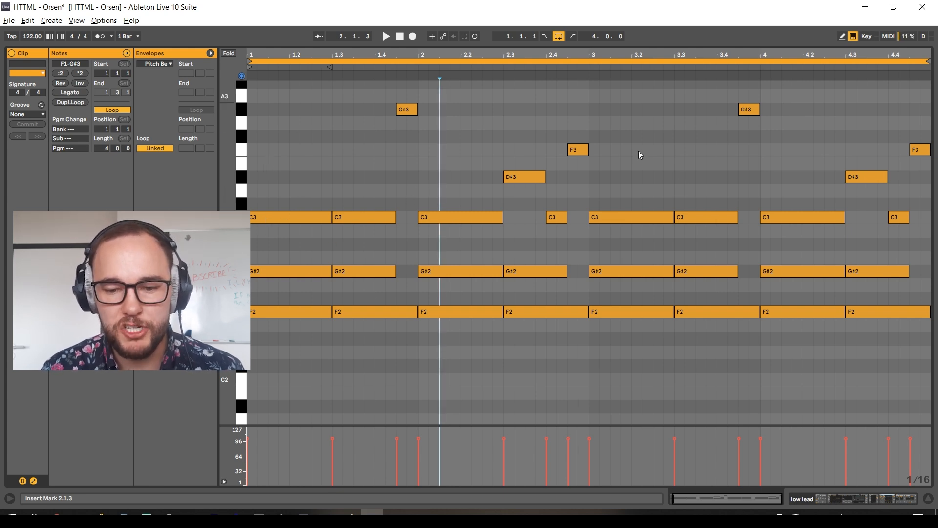
Extend the G#2 note starting at 1.3 so it ends at bar 2, and audition the clip.
key(space)
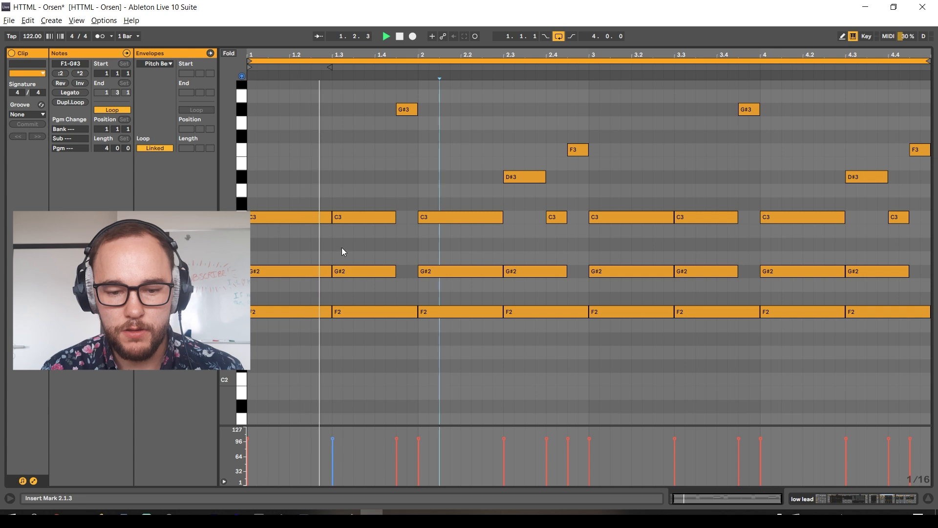
key(space)
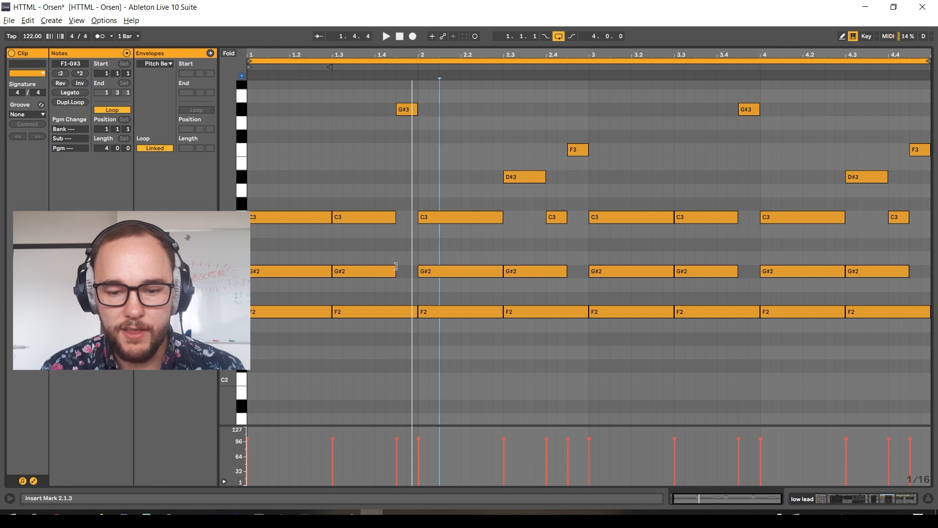
drag(395, 266, 415, 271)
key(space)
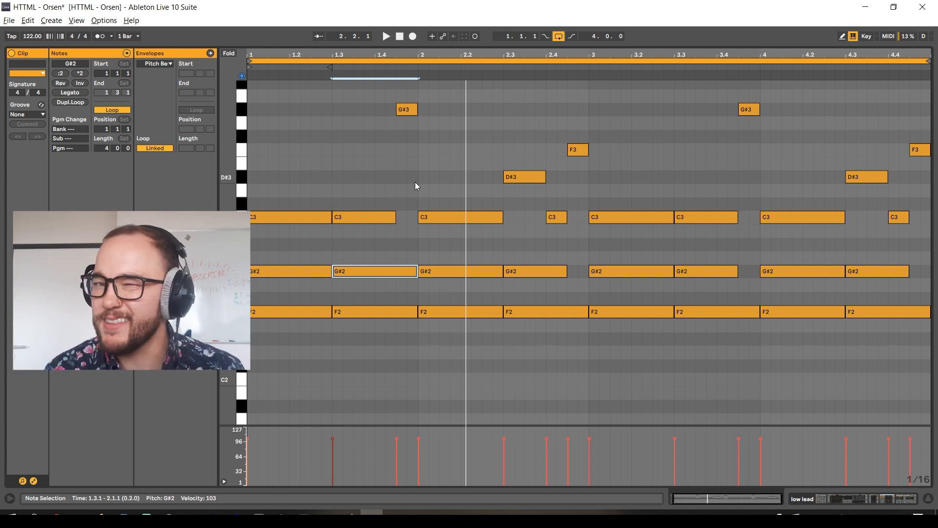
key(space)
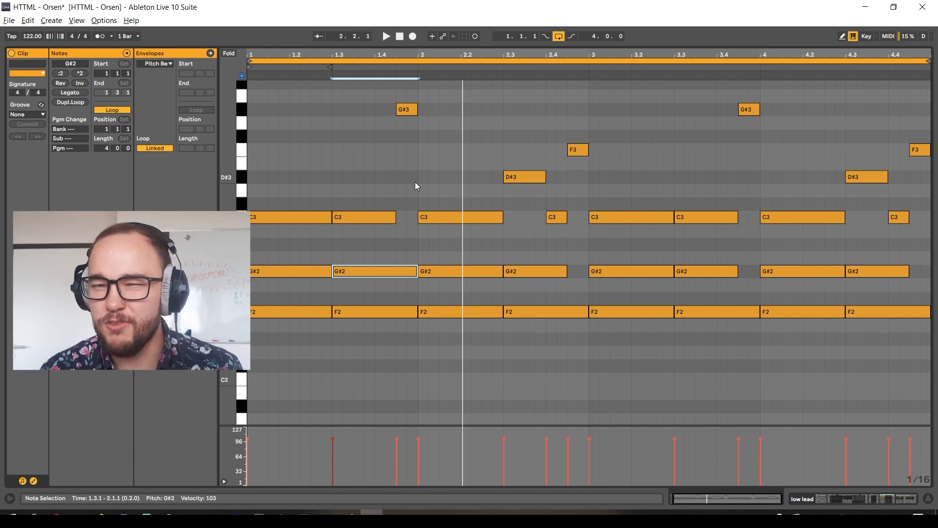
Undo the G#2 note extension at 1.3, select the short G#3 note before bar 2, and audition the clip.
key(ctrl+z)
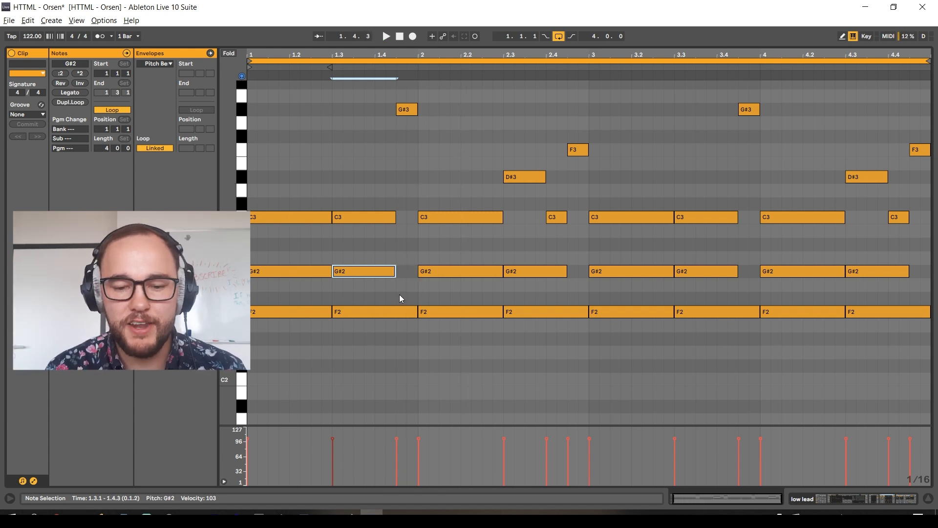
click(404, 309)
click(411, 113)
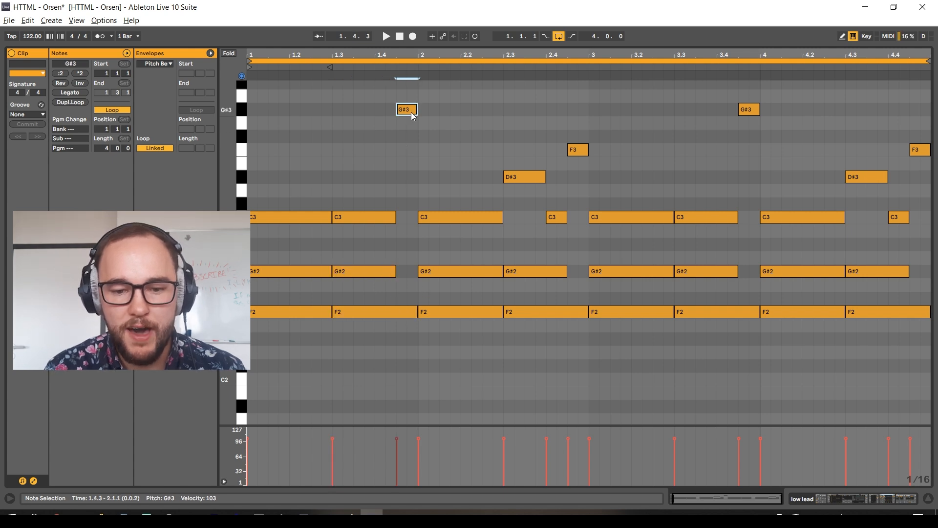
key(space)
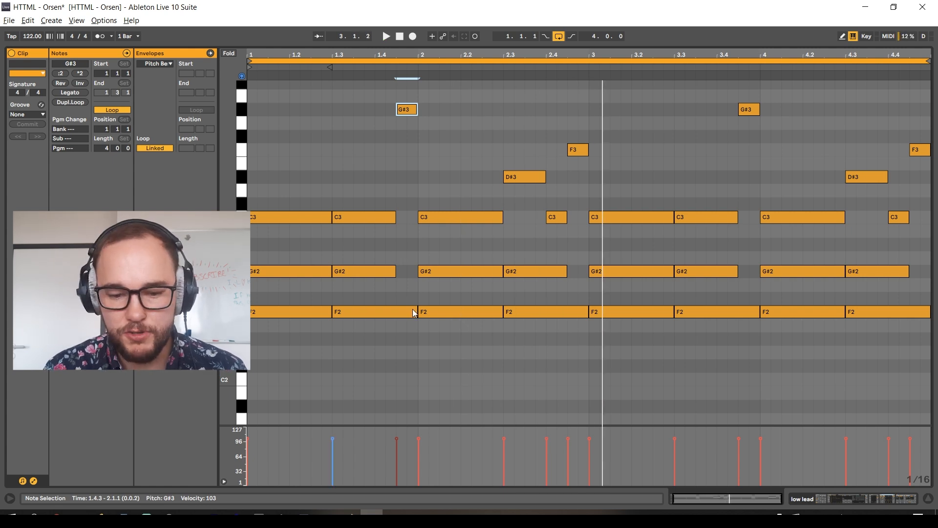
Try ending the F2 note at 1.3 and the first G#3 note at 1.4.4, audition the clip, and undo both edits.
drag(415, 312, 408, 313)
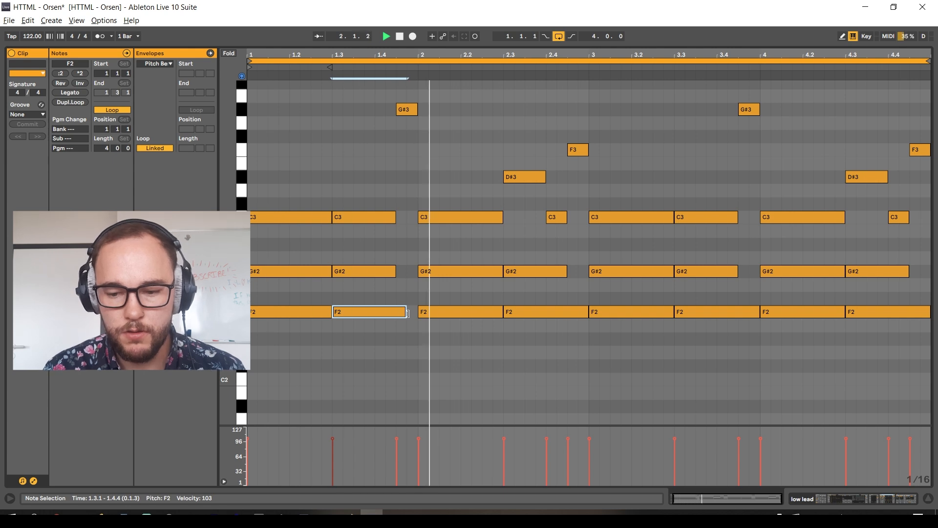
key(space)
click(415, 109)
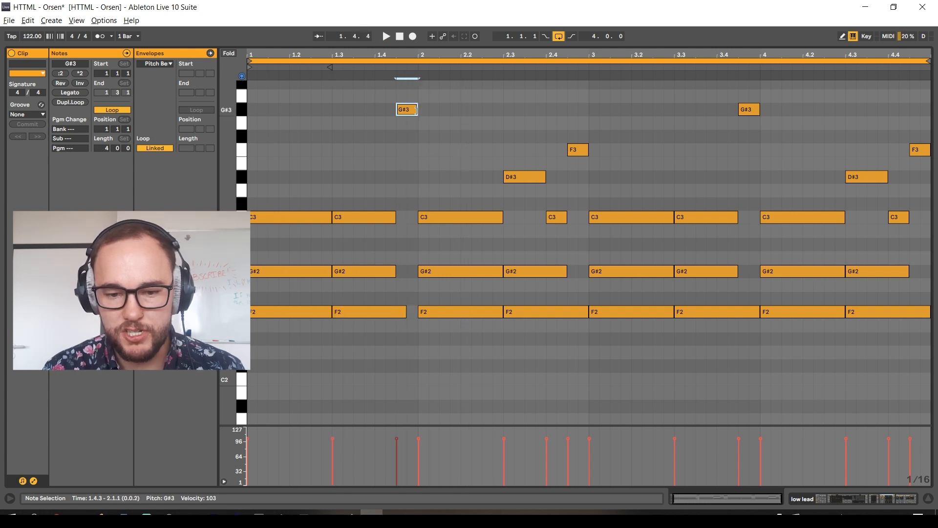
key(space)
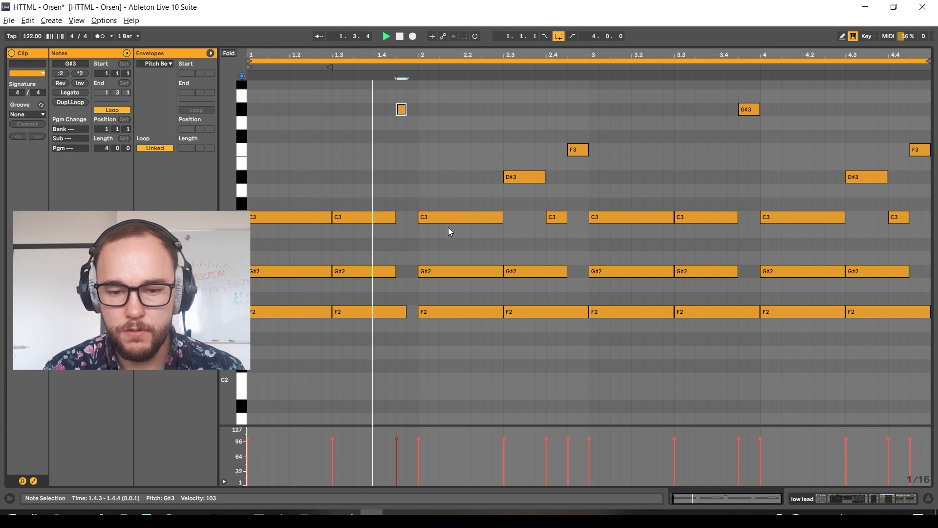
key(ctrl+z)
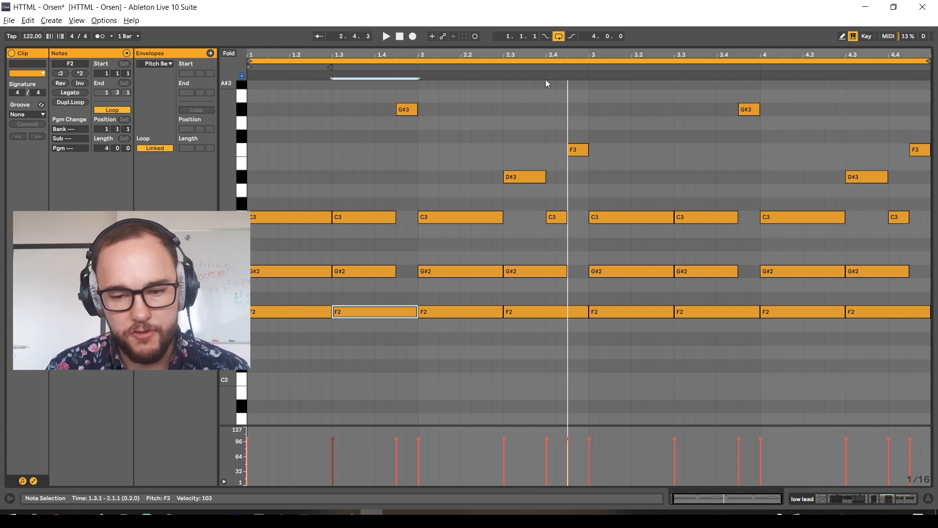
key(space)
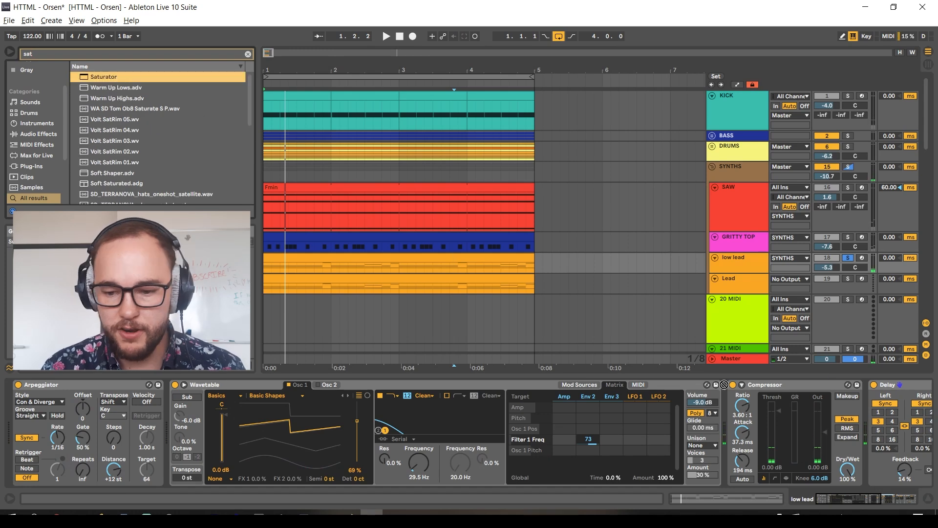
Load the Anger Management preset on the Lead track, set the track volume to -5.7 dB, and audition it.
drag(723, 384, 774, 412)
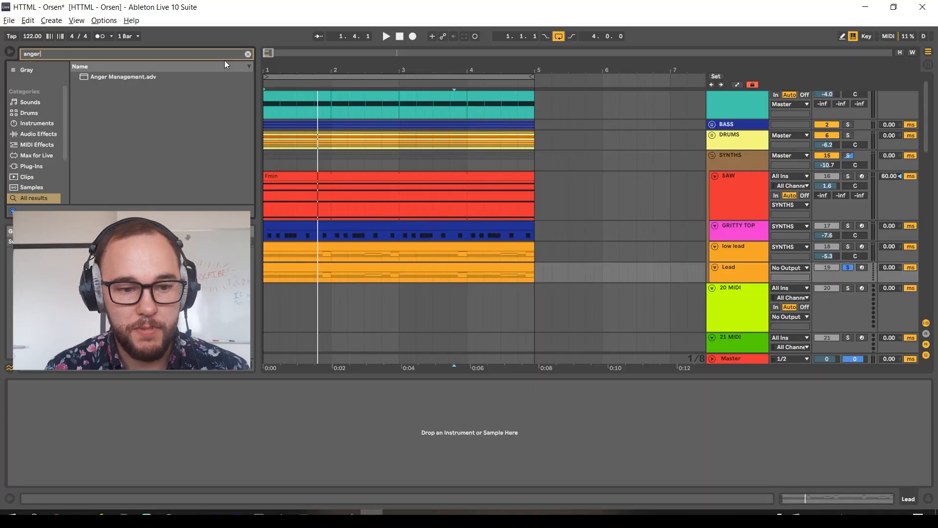
double_click(89, 77)
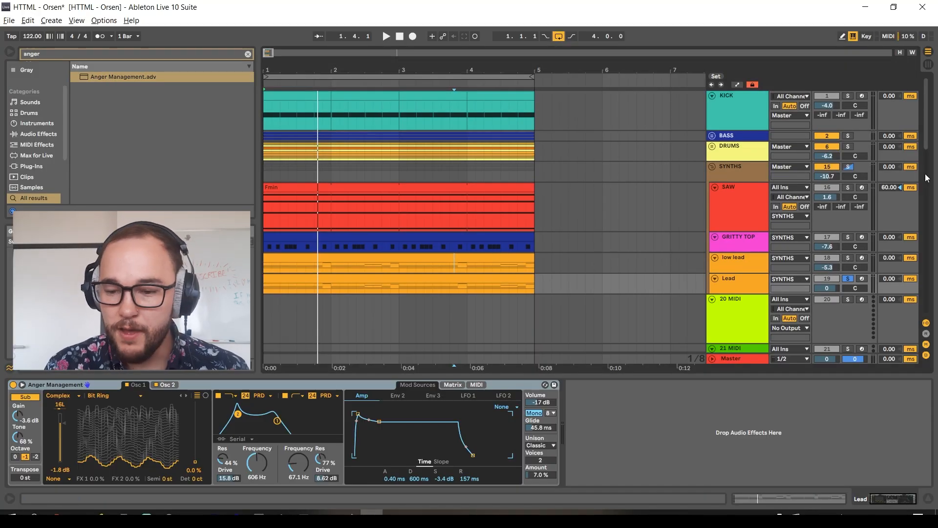
click(385, 275)
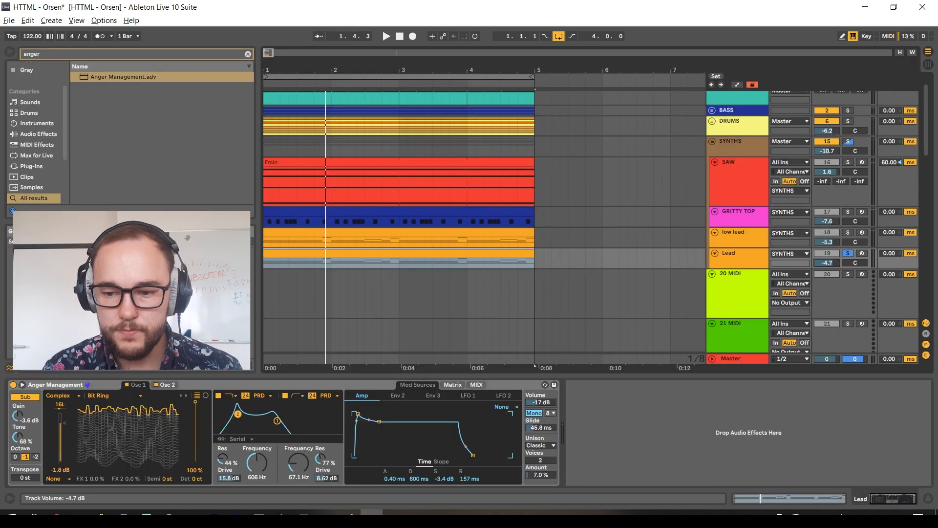
drag(827, 264, 826, 273)
key(space)
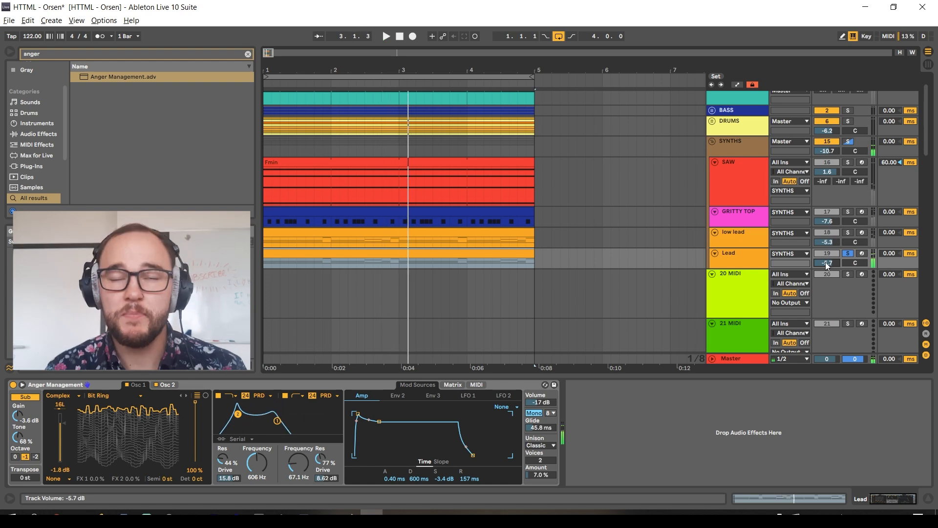
Insert an Arpeggiator before Anger Management on the Lead track, set its rate to 1/16, and audition it.
key(ctrl+f)
text(arp)
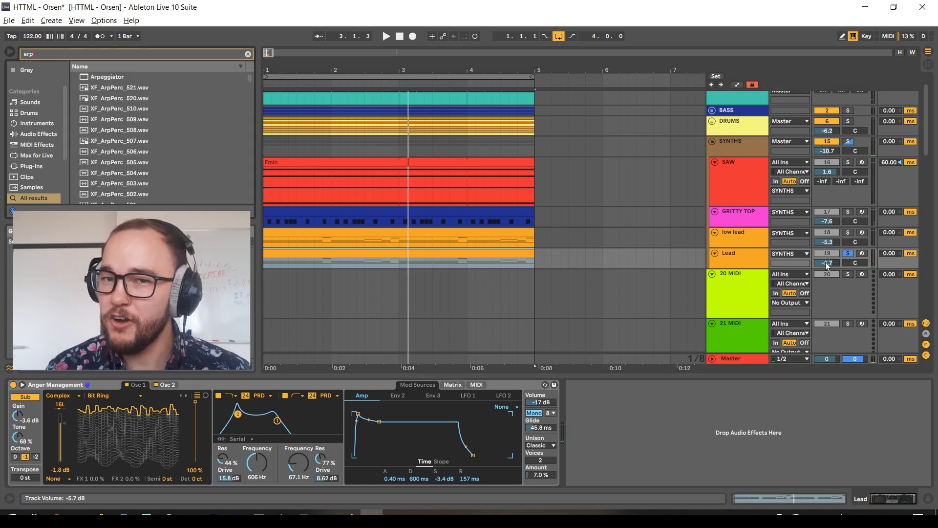
key(Down)
key(Return)
key(space)
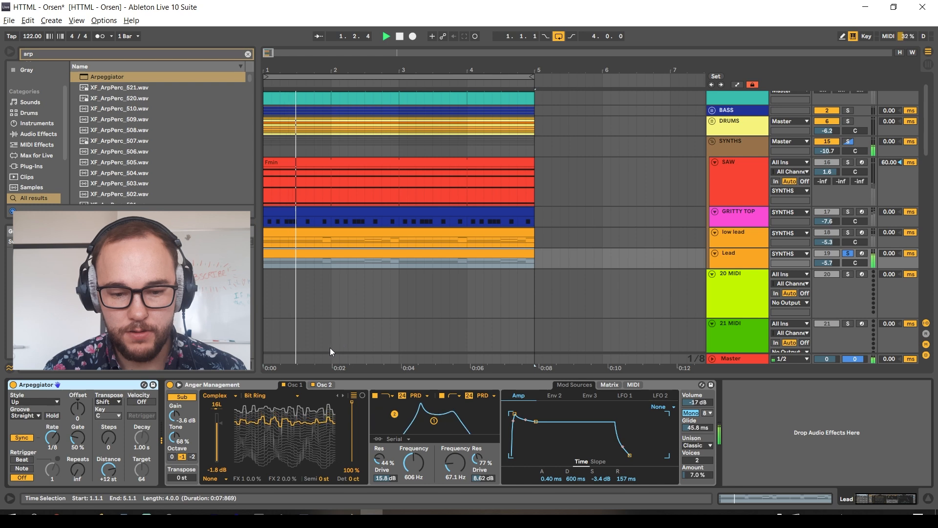
key(space)
key(space)
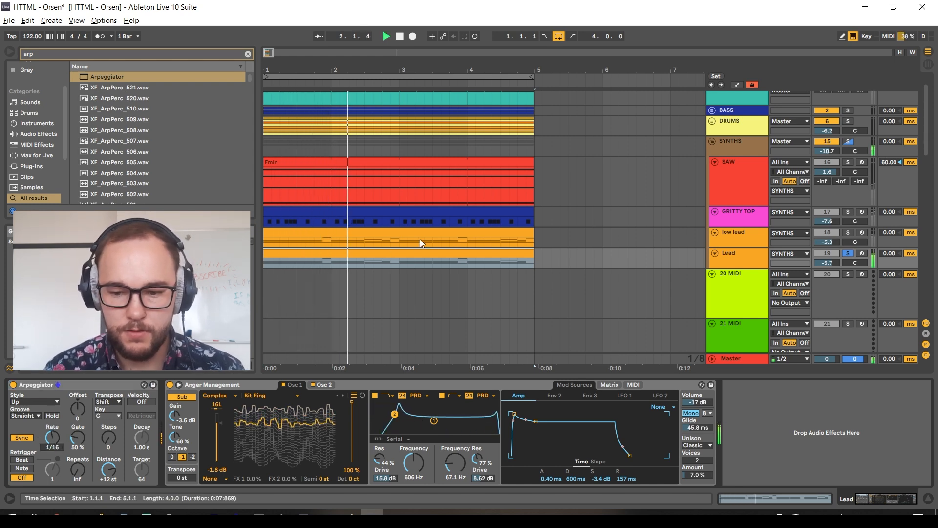
scroll(420, 239, up, 2)
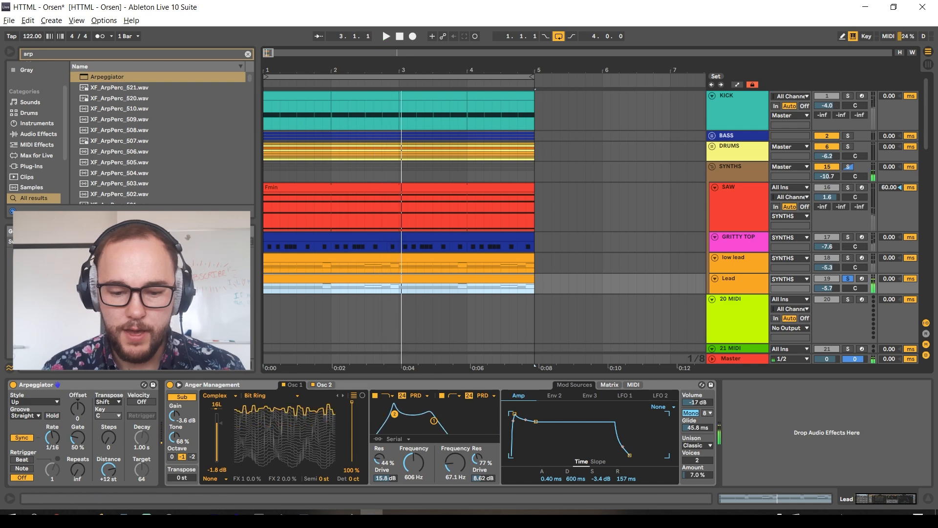
Set the resonance of both Anger Management filters to 0% and audition the lead.
drag(379, 459, 379, 474)
drag(474, 460, 474, 494)
key(space)
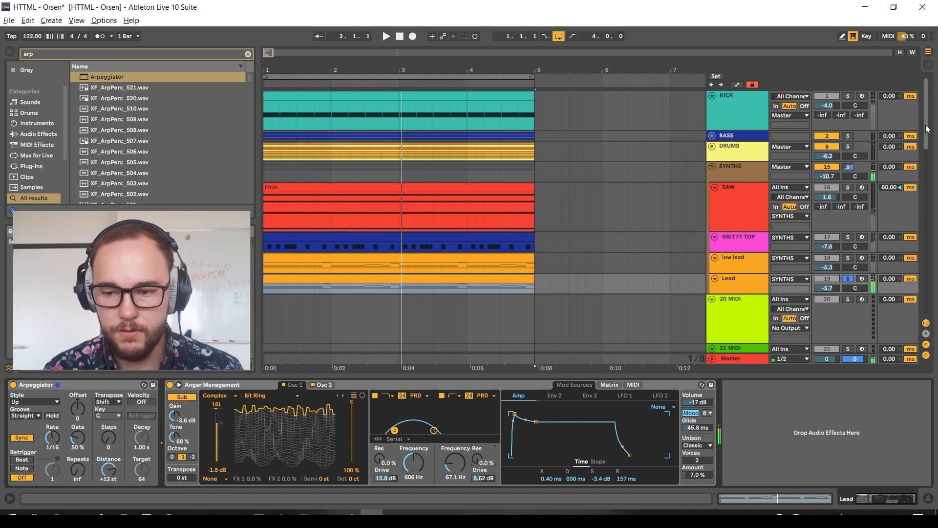
key(space)
key(space)
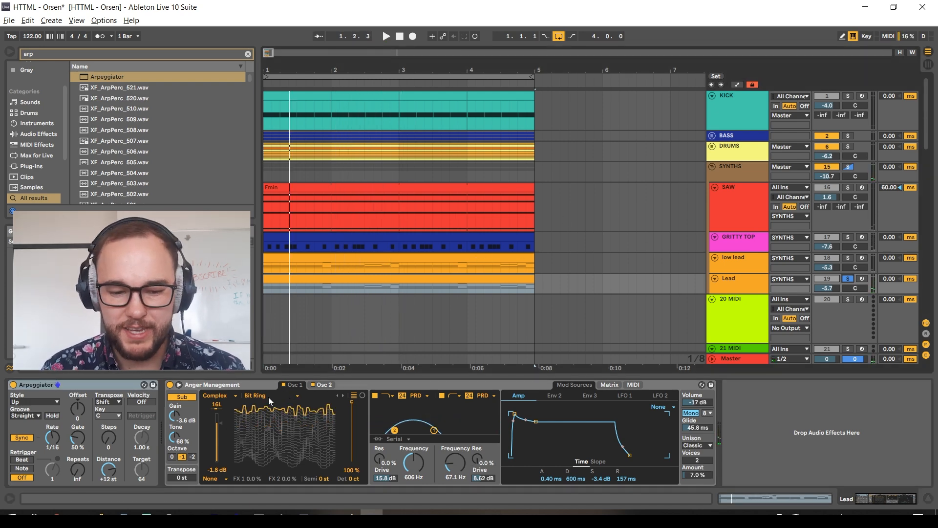
Set oscillators 1 and 2 of Anger Management to the Basic Shapes wavetable at 0% position and audition the lead.
click(232, 396)
click(220, 405)
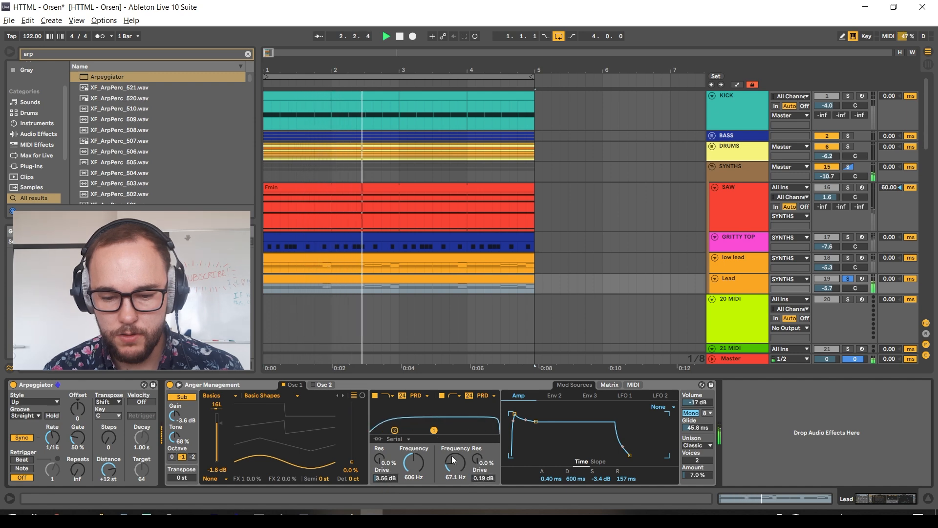
click(313, 385)
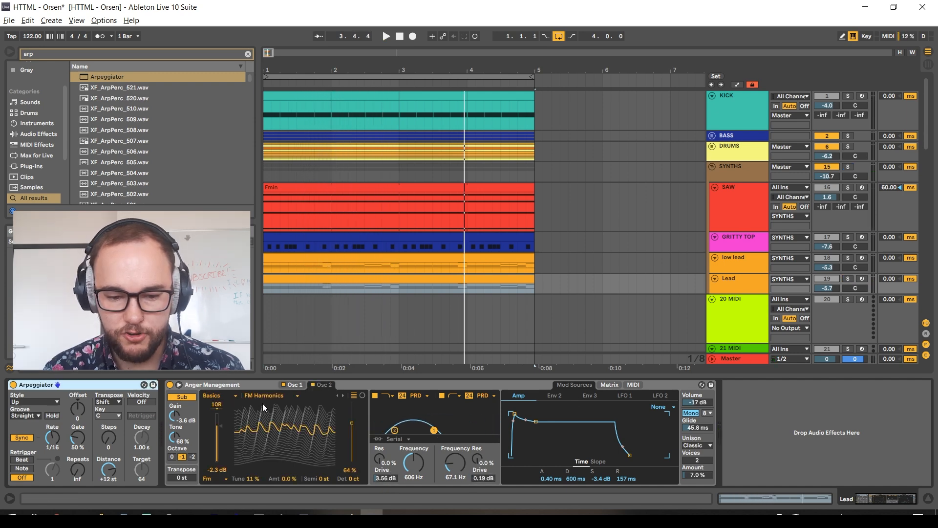
click(223, 399)
click(223, 405)
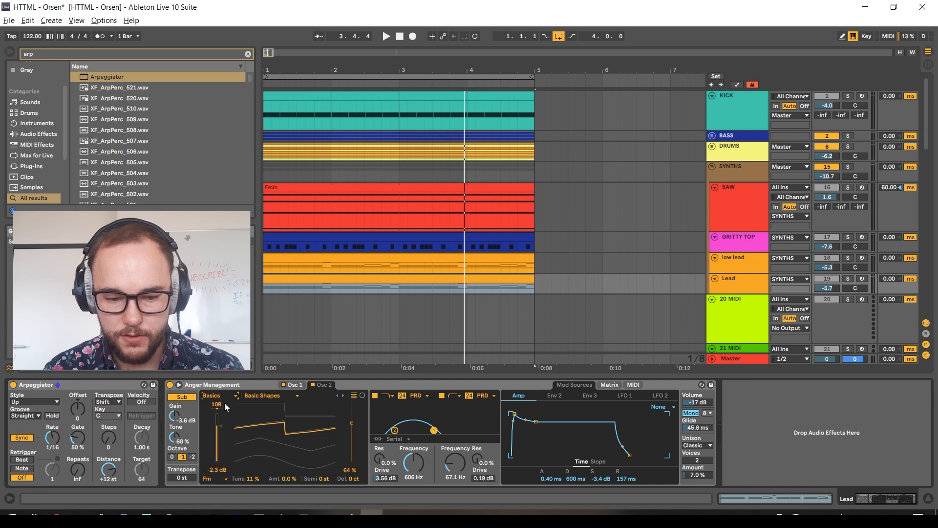
click(256, 396)
click(256, 397)
drag(271, 435, 272, 459)
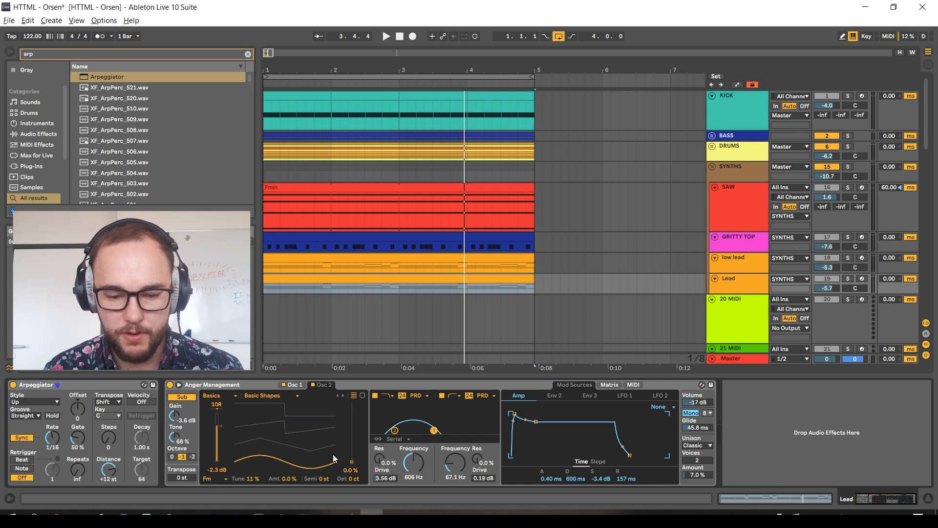
key(space)
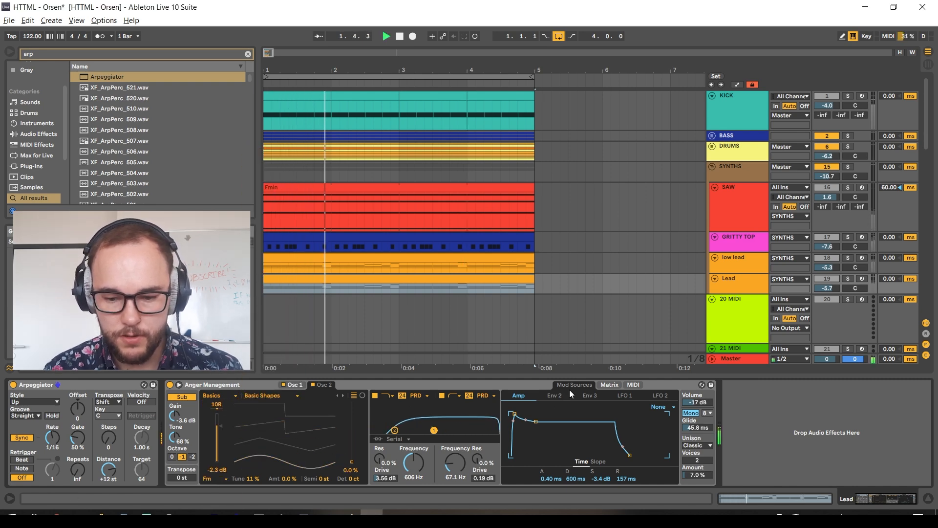
Show the synth's modulation matrix, set the Lead Arpeggiator to Con & Diverge style with 1 step, and audition it.
click(606, 384)
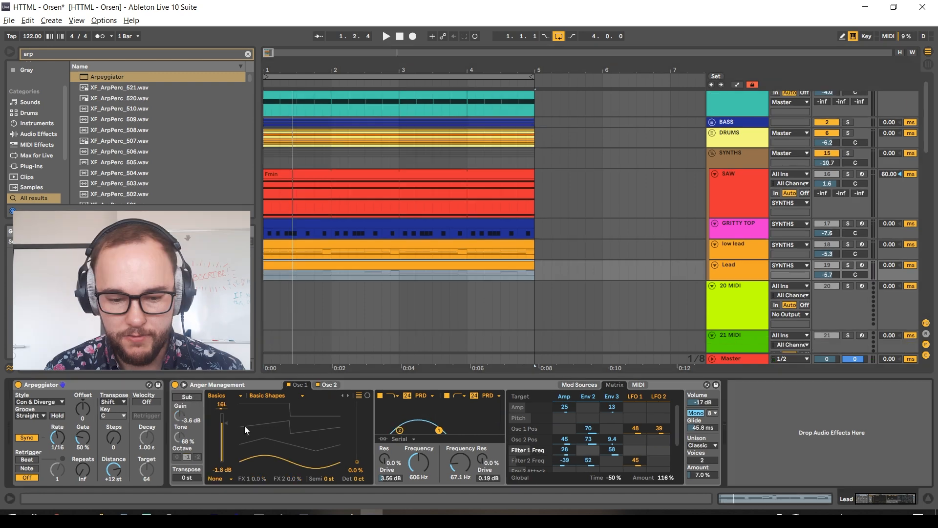
key(space)
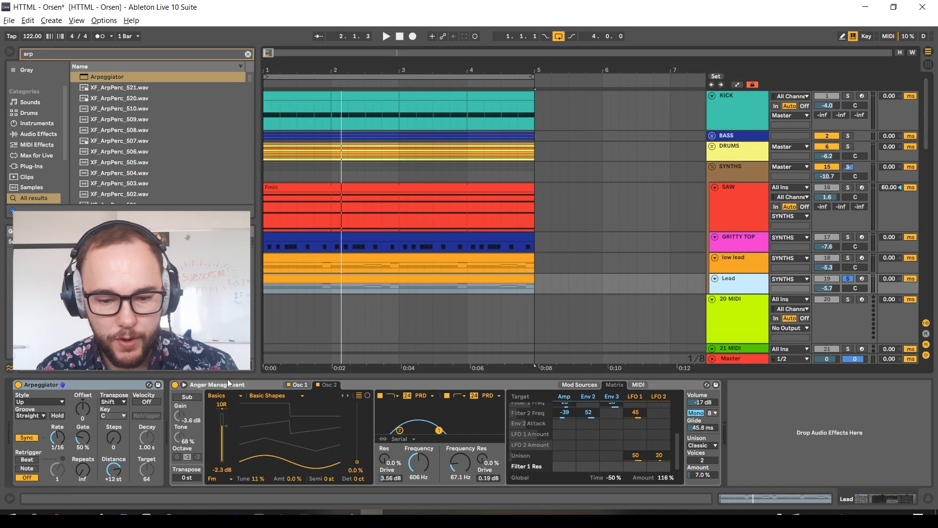
click(56, 402)
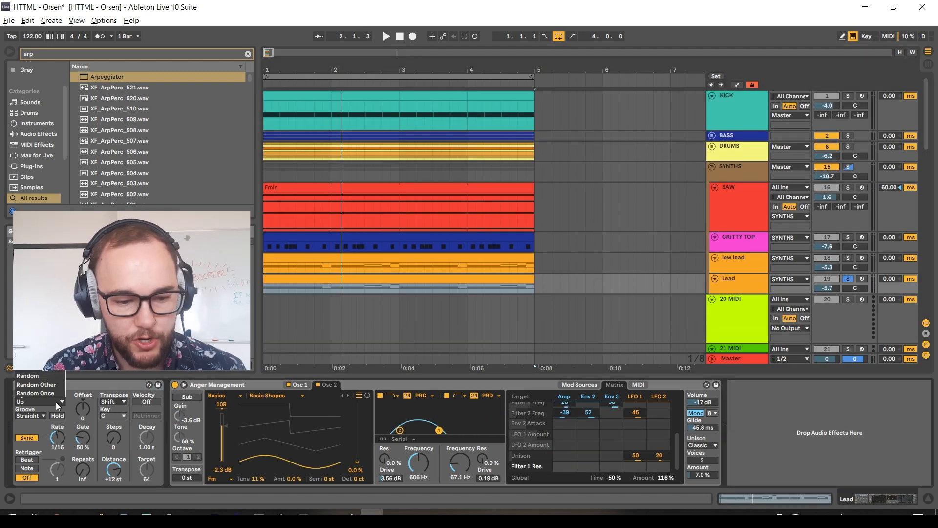
click(40, 315)
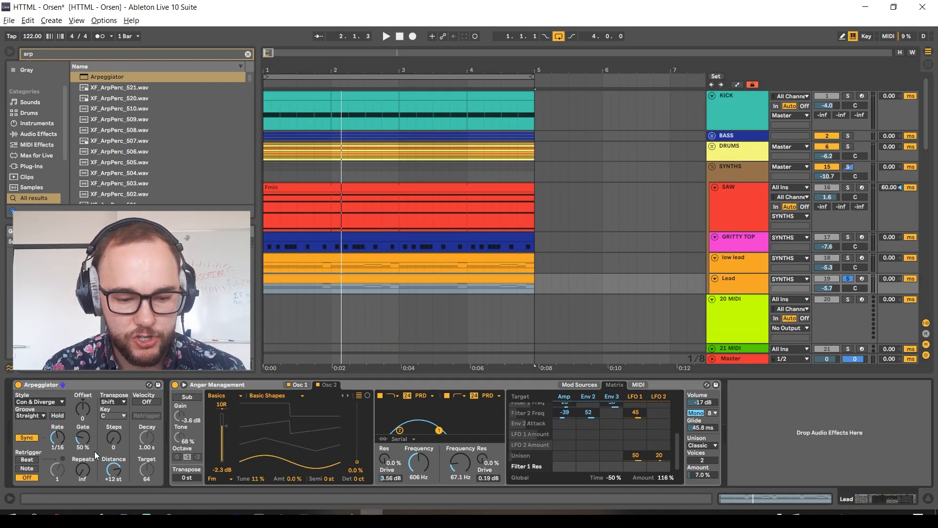
drag(114, 439, 114, 435)
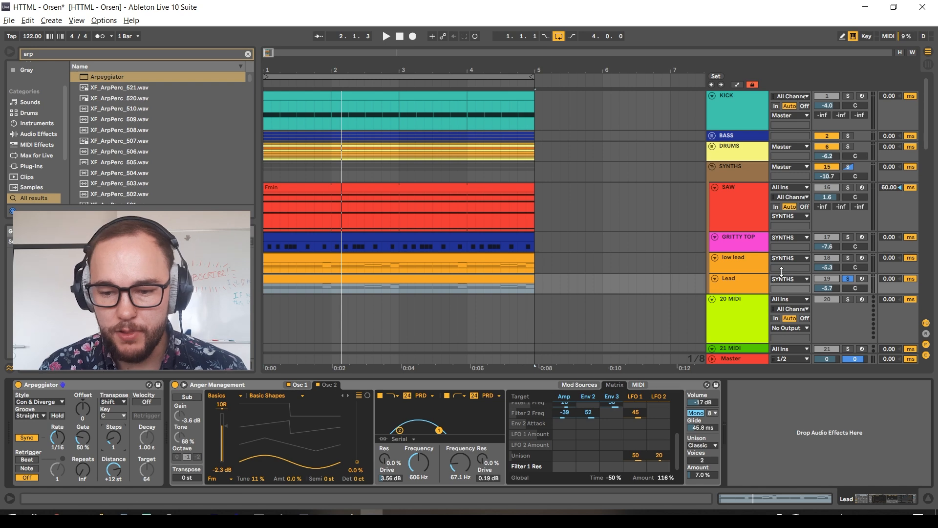
click(744, 284)
key(space)
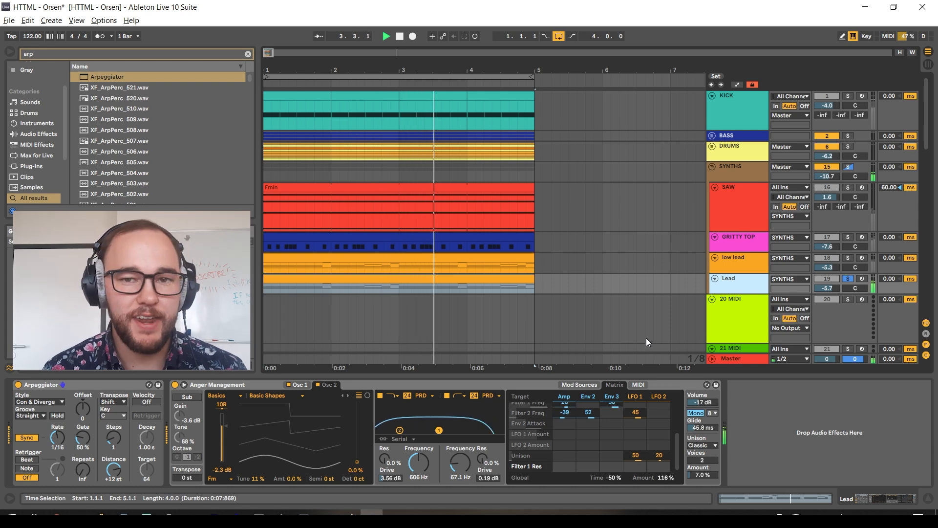
key(space)
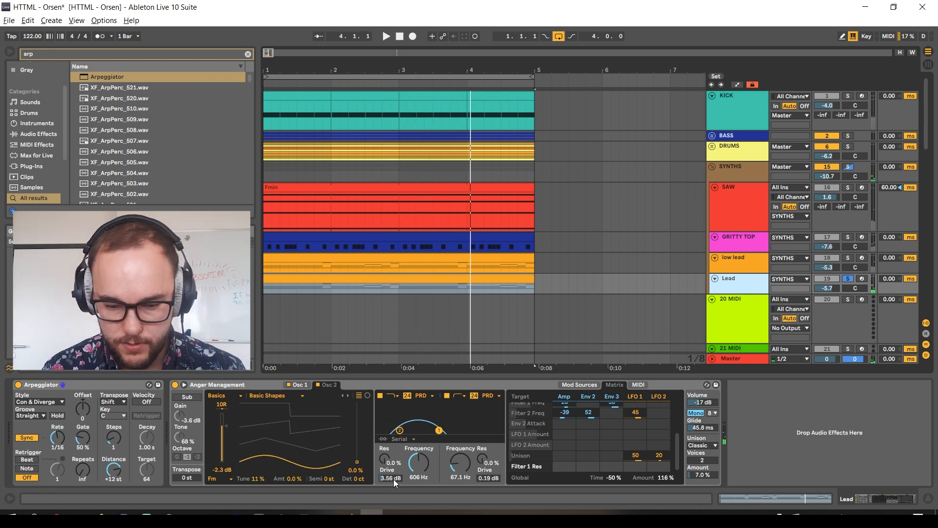
Set the Anger Management filter drives to 1.88 dB and 0 dB and its output volume to -4.1 dB.
drag(394, 479, 462, 487)
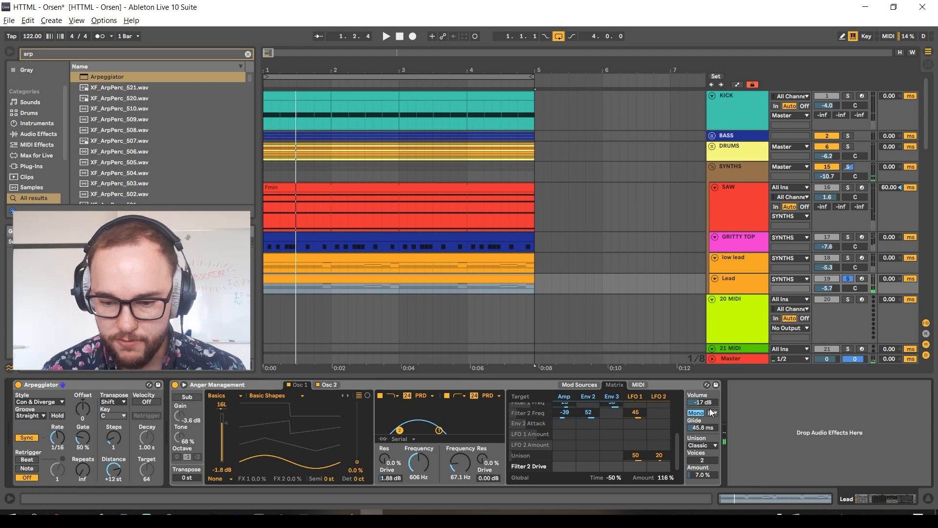
drag(702, 402, 702, 391)
key(space)
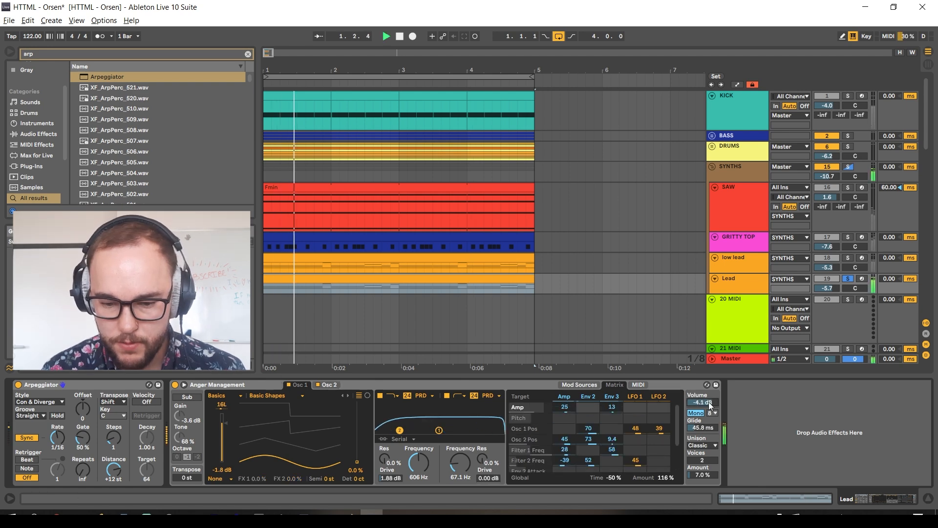
Compare the lead with oscillator 2 off and on, and set oscillator 2's gain to -6.1 dB.
click(315, 387)
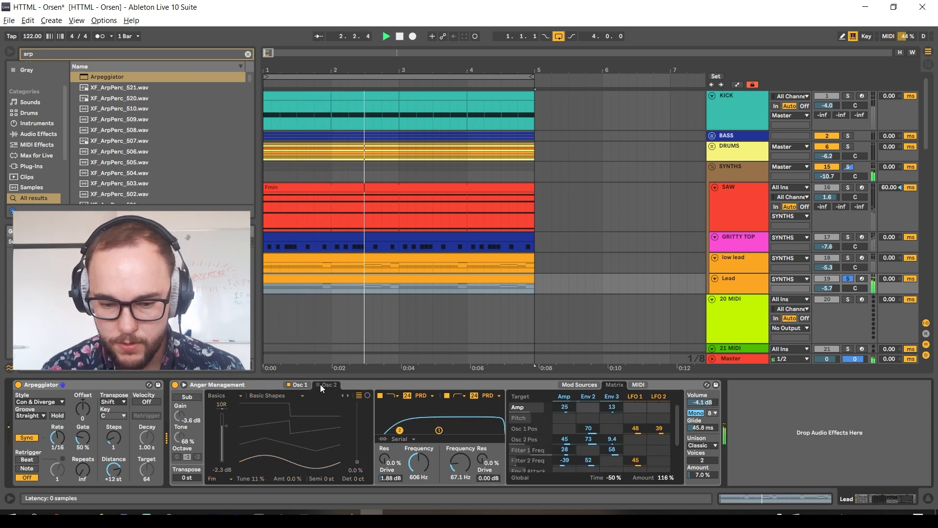
click(318, 385)
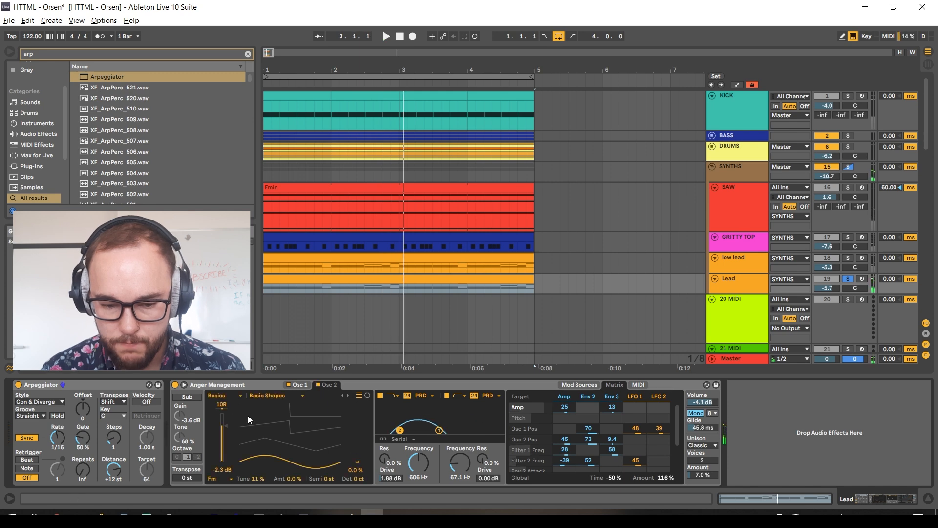
drag(225, 425, 224, 431)
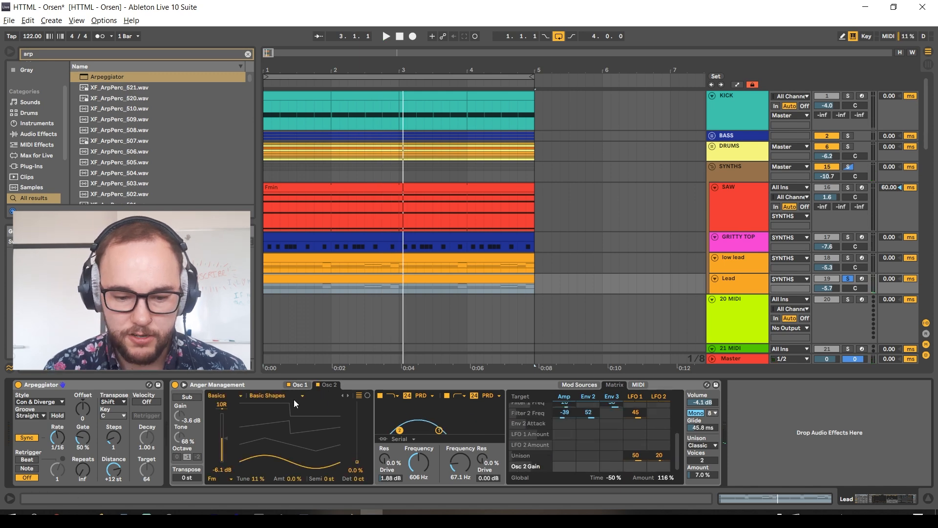
Audition the lead and set the Env 3 modulation of oscillator 2's position to 9.4 in the Anger Management matrix.
key(space)
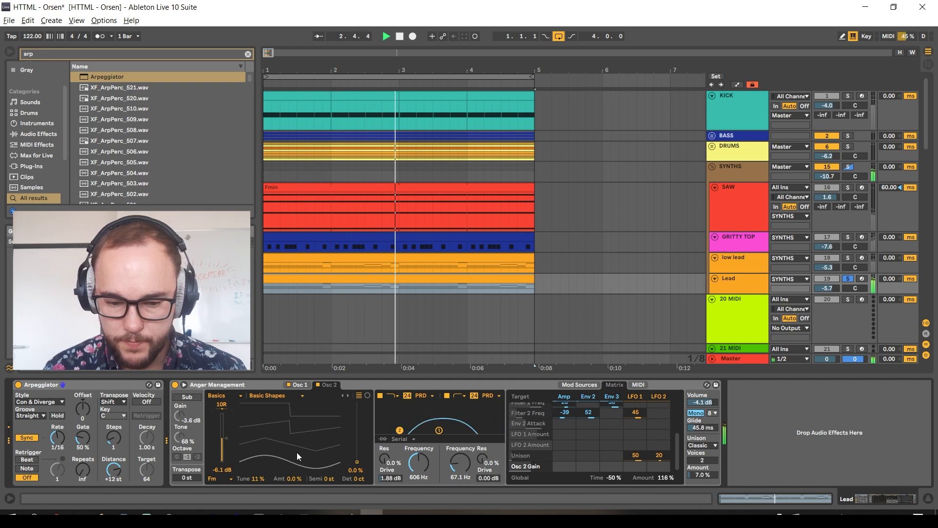
key(space)
drag(297, 453, 289, 454)
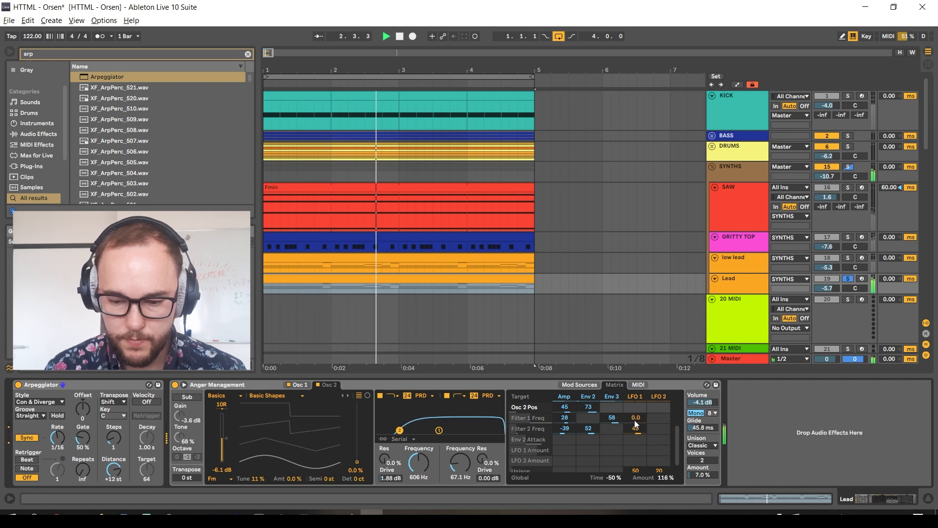
scroll(631, 425, up, 1)
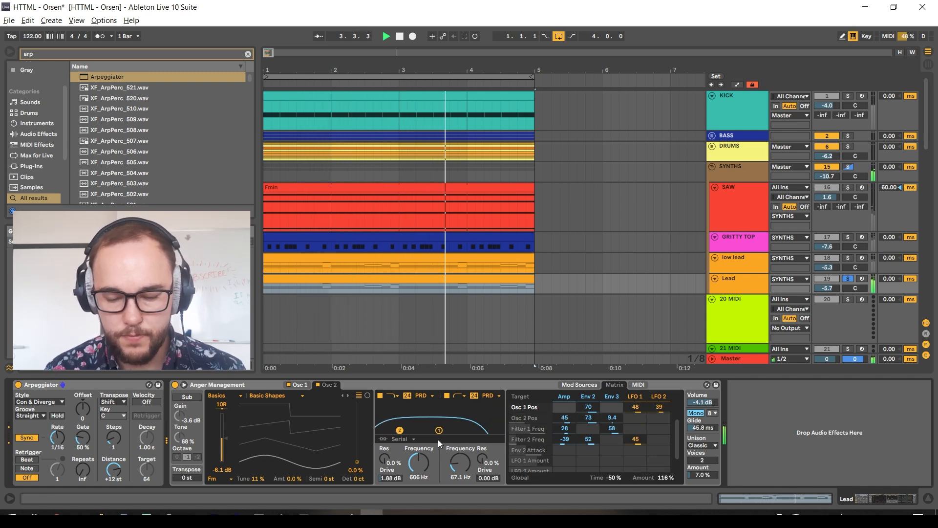
click(637, 416)
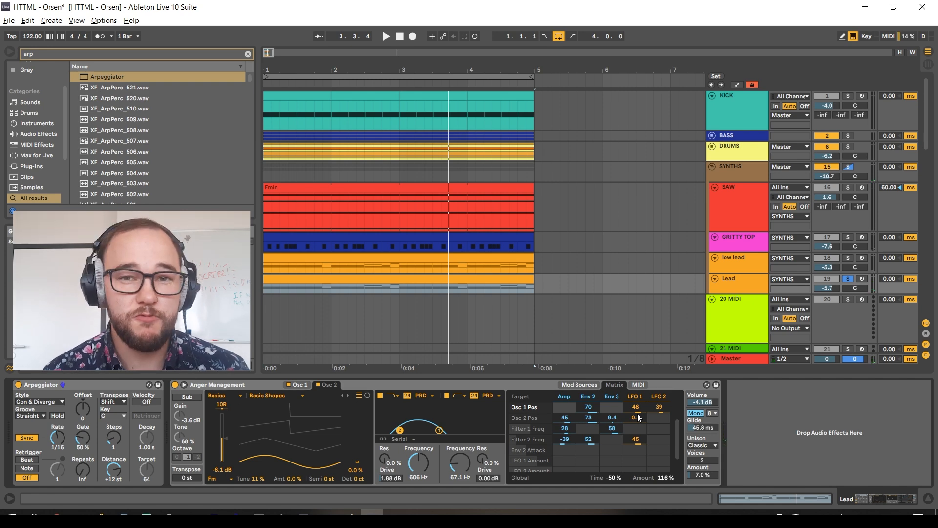
Add EQ Eight, Delay and Reverb after Anger Management on the Lead track.
key(ctrl+f)
text(eq)
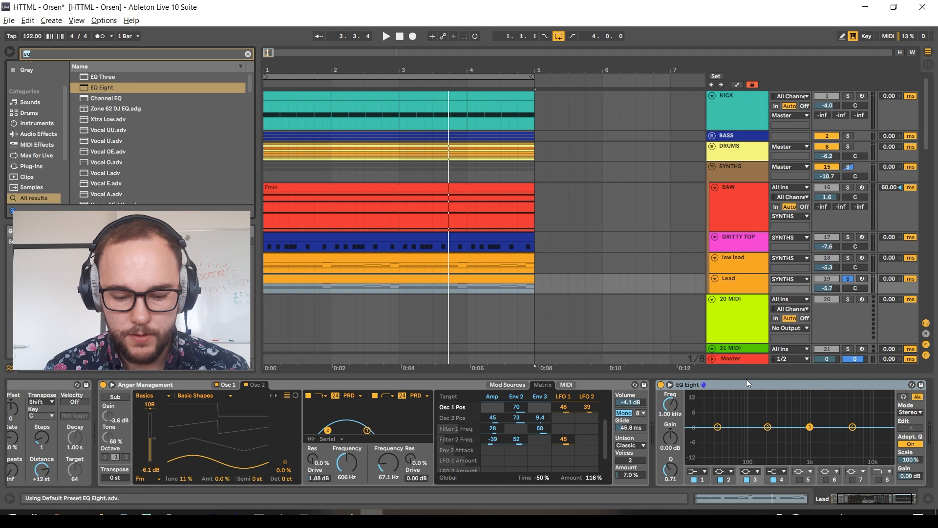
text(del)
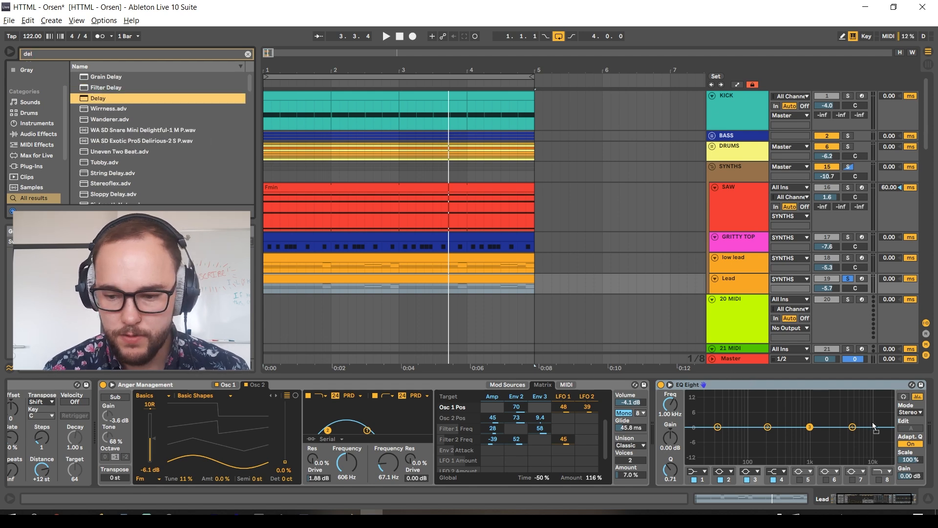
drag(873, 426, 873, 426)
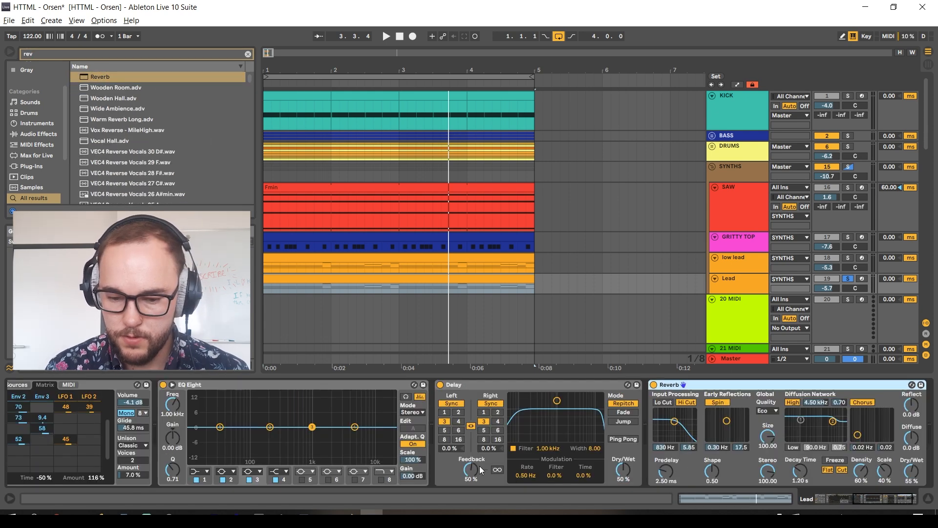
Set the Lead's delay to 26% feedback and 25% dry/wet, and low-cut its EQ at 240 Hz with Q 0.51.
drag(480, 470, 469, 470)
key(space)
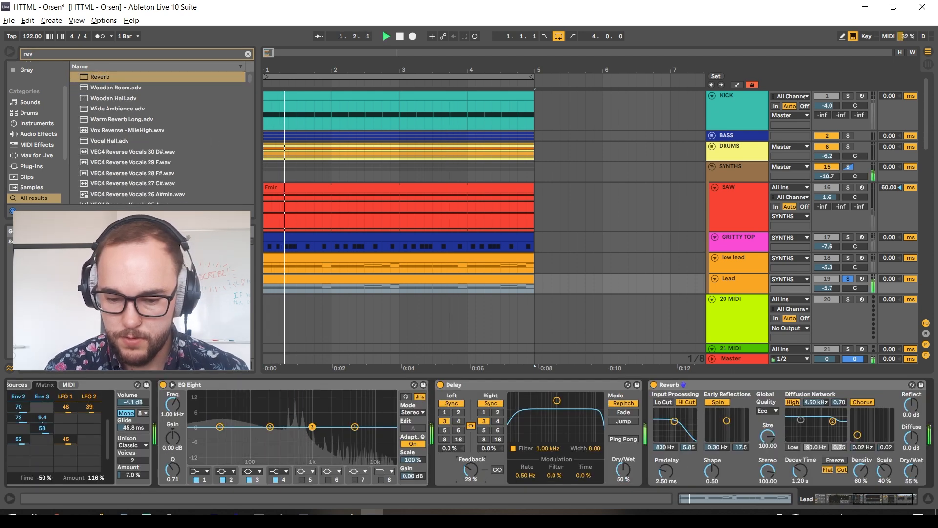
click(196, 470)
click(198, 413)
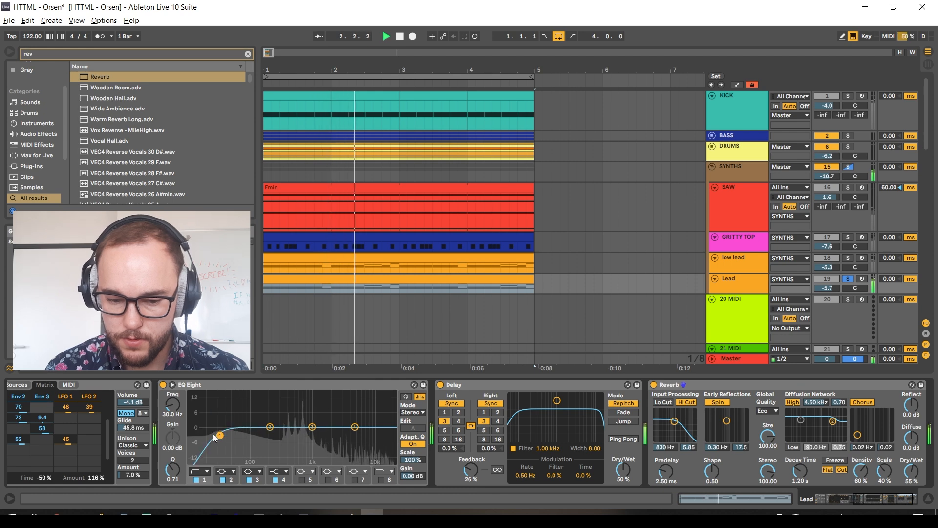
drag(220, 434, 274, 440)
drag(623, 470, 623, 483)
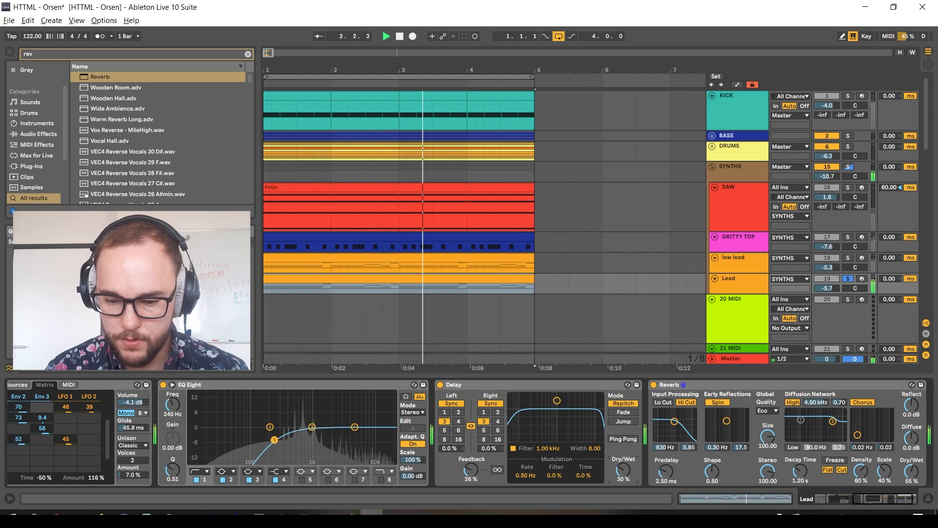
Set the Lead's reverb to 35% dry/wet, 1.84 s decay and 9.18 ms predelay, with Lo Cut on and Hi Cut off.
drag(911, 471, 911, 481)
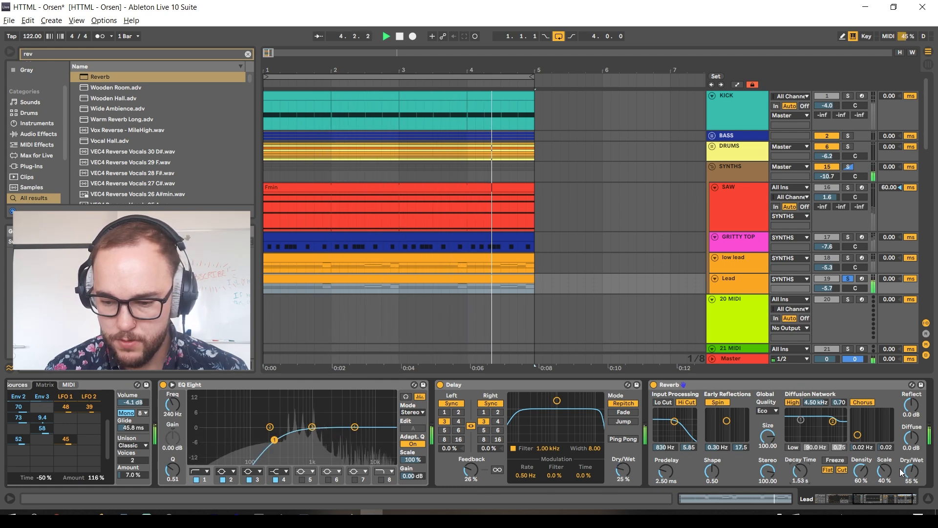
drag(803, 474, 804, 468)
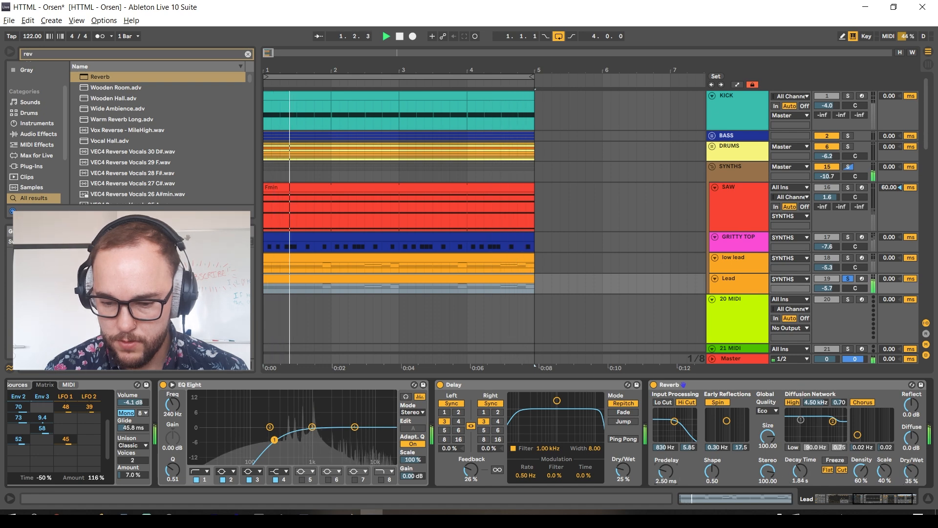
drag(666, 472, 665, 460)
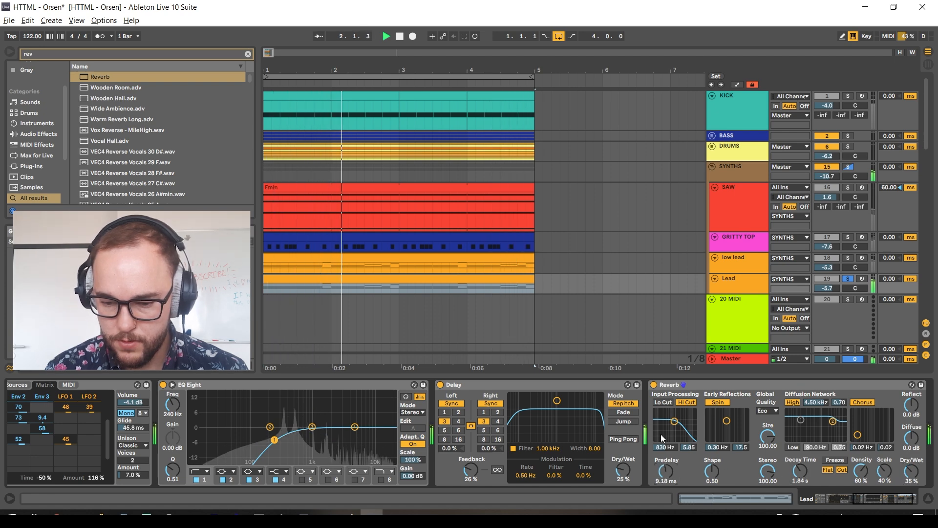
click(663, 402)
click(685, 402)
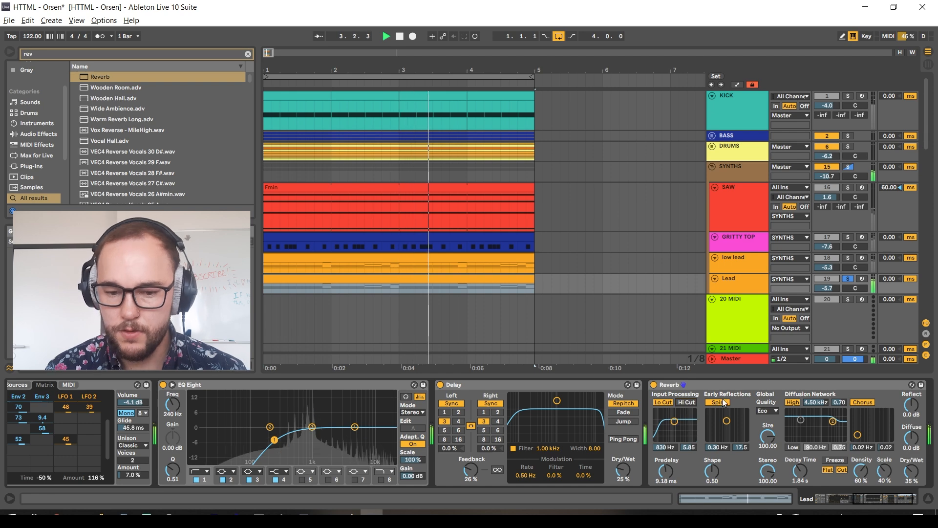
Set Anger Management's filter 2 frequency to 369 Hz and lower its filter 1 frequency.
scroll(423, 450, left, 5)
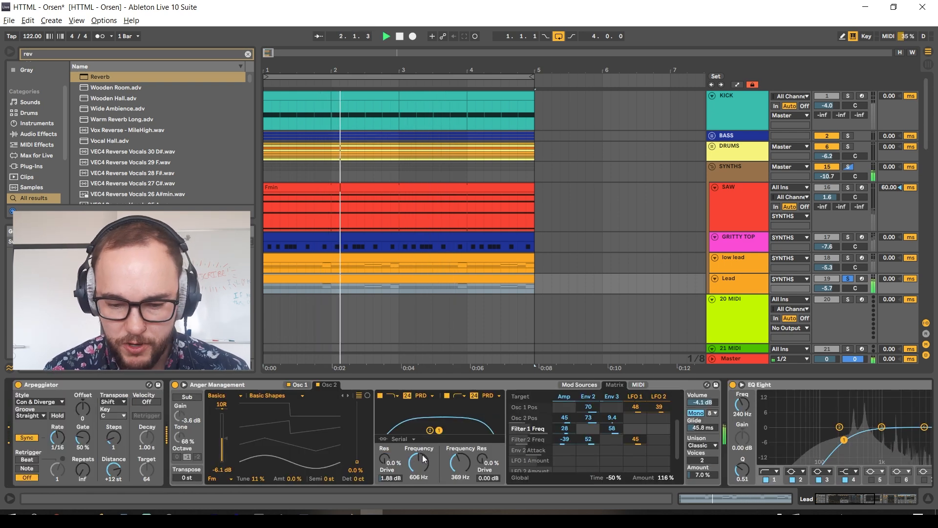
drag(418, 462, 419, 487)
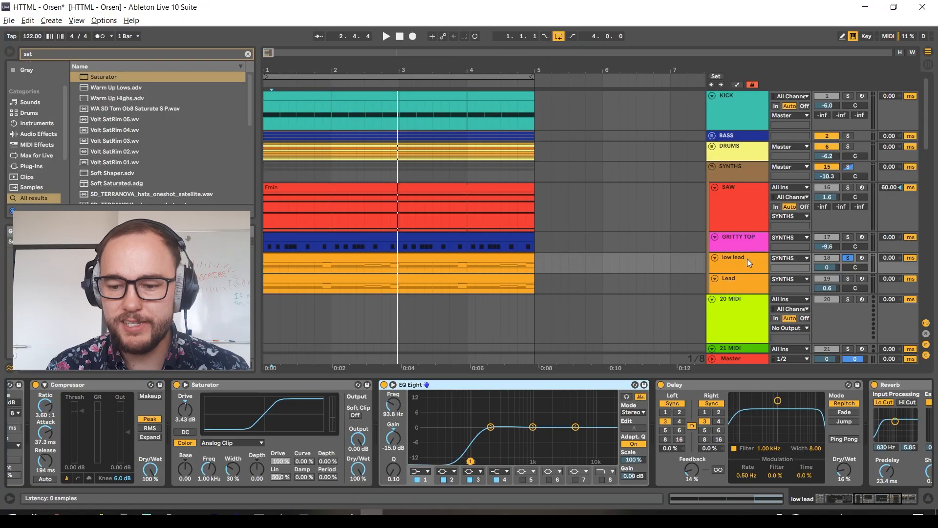
Replace the low lead's EQ Eight with a new default EQ Eight between the Saturator and the Delay.
key(Delete)
click(740, 255)
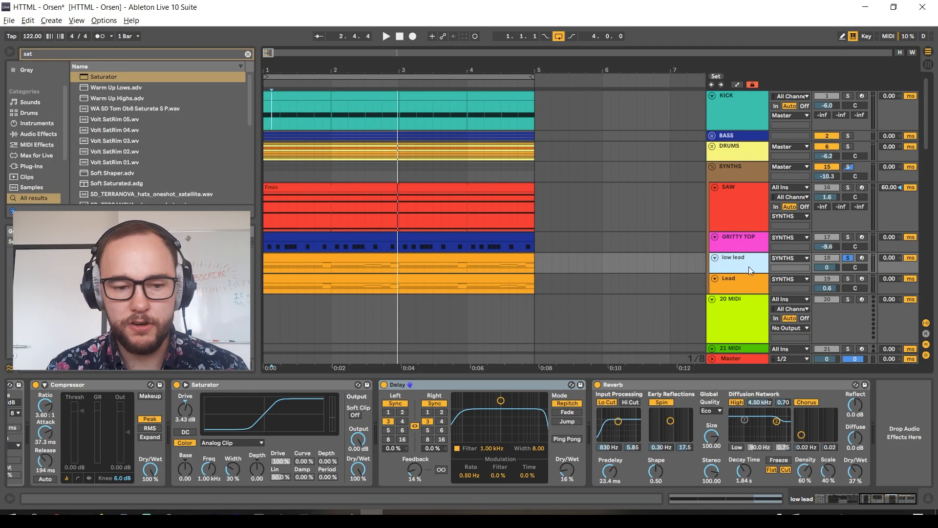
key(ctrl+f)
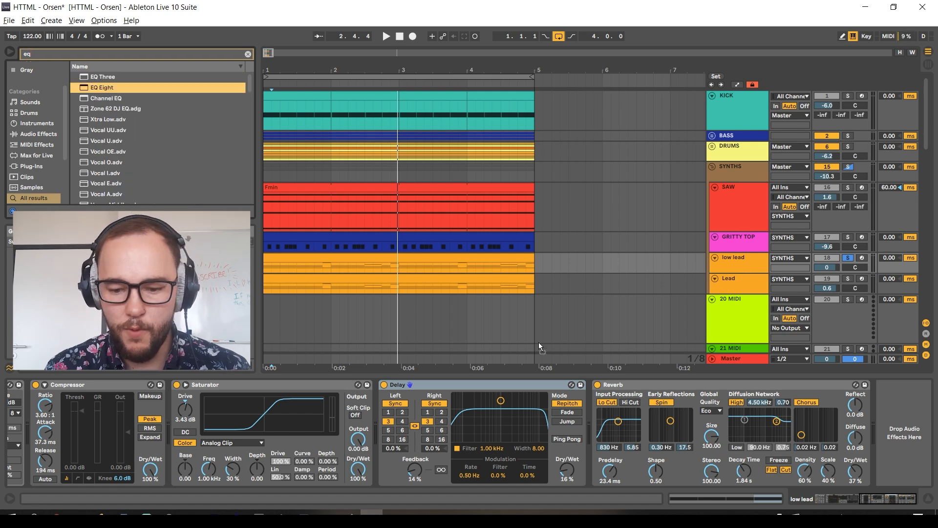
drag(538, 342, 400, 404)
Make band 1 of the low lead's EQ Eight a steep low cut at 95.8 Hz with Q 0.49.
key(space)
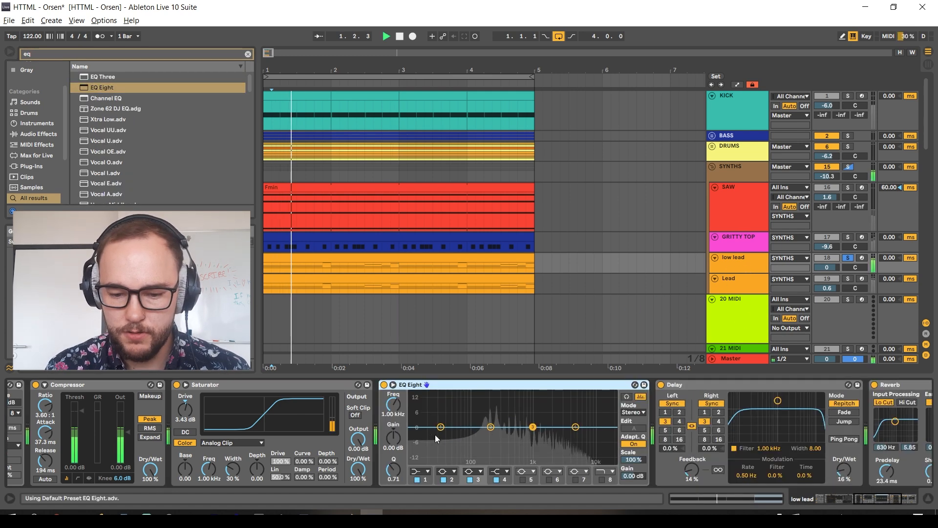
drag(441, 426, 443, 453)
click(427, 470)
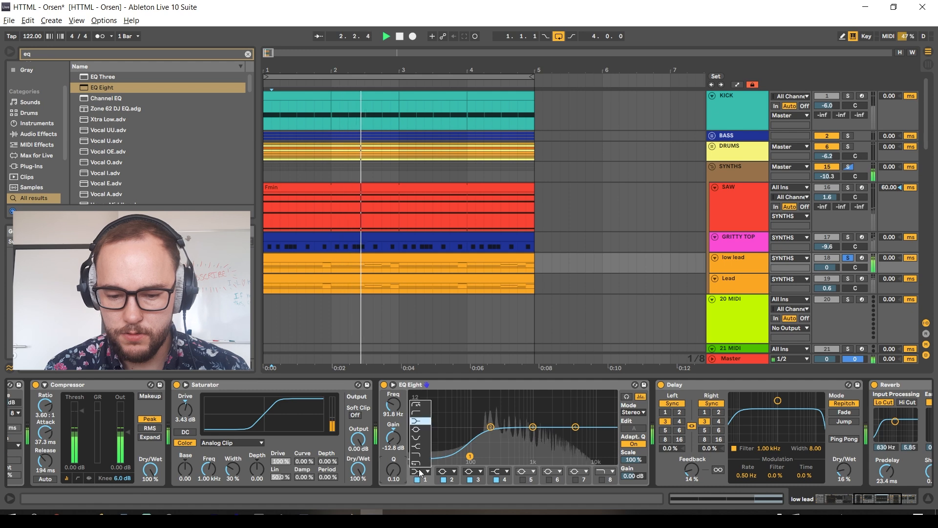
click(422, 414)
click(420, 471)
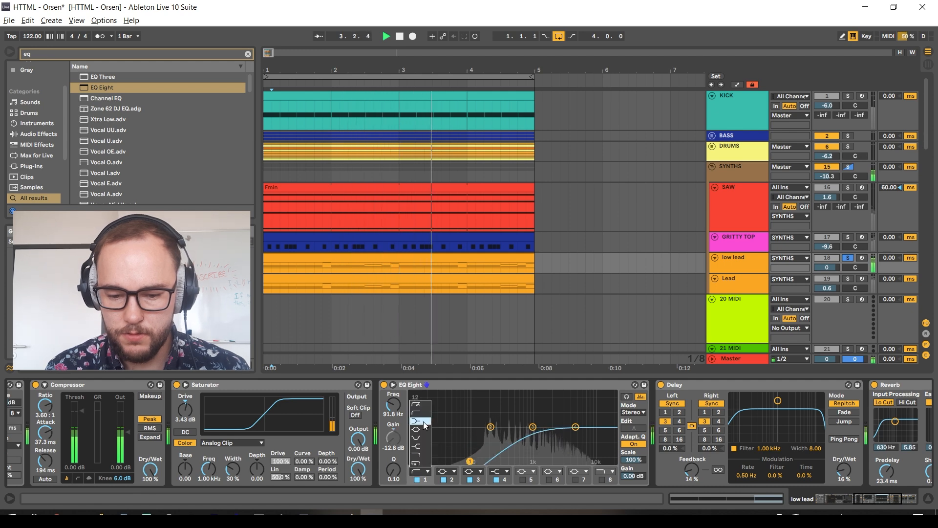
click(421, 404)
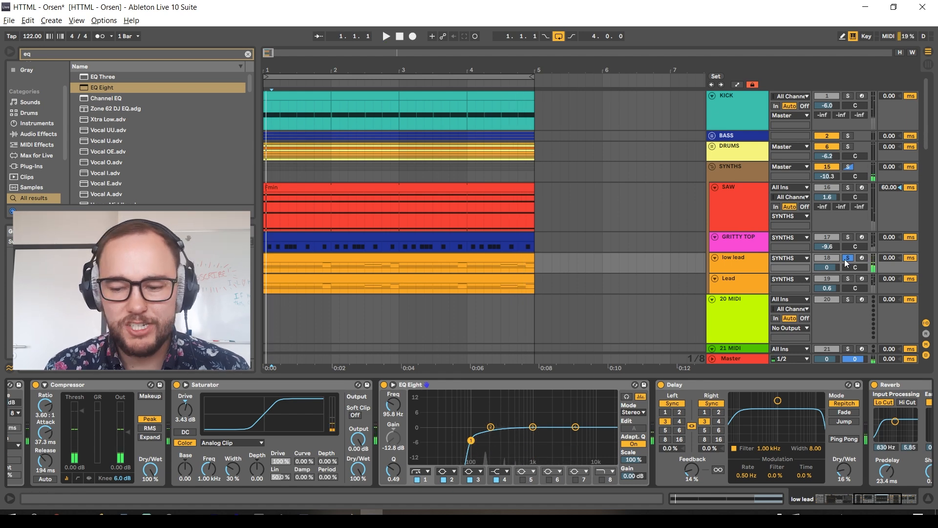
Audition the low lead and Lead soloed together, adding the GRITTY TOP track to the solo.
click(848, 279)
key(space)
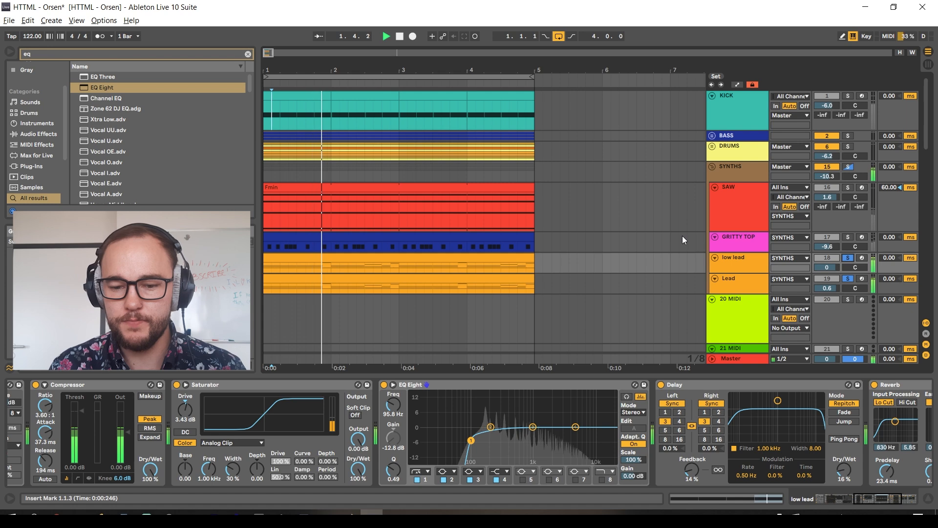
click(847, 237)
key(space)
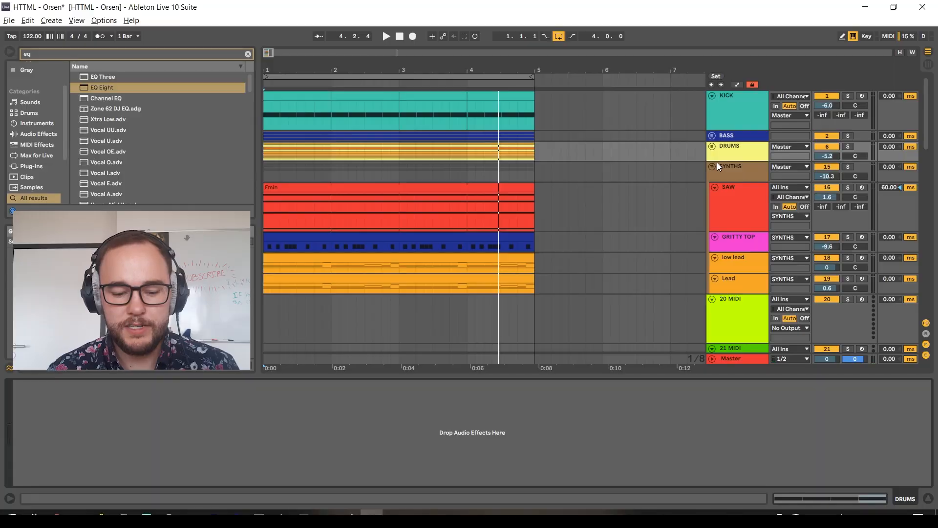
Add a Glue Compressor followed by a Saturator to the DRUMS group.
text(glue)
key(Down)
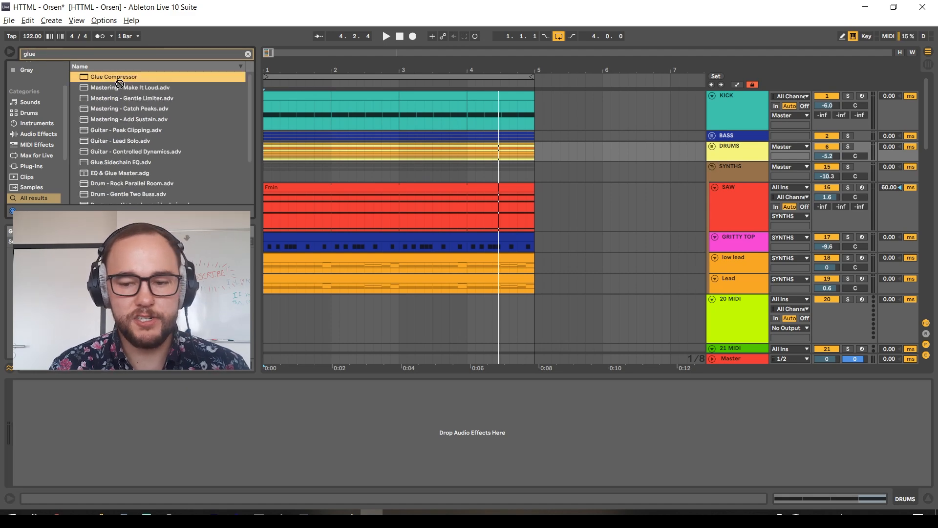
key(Return)
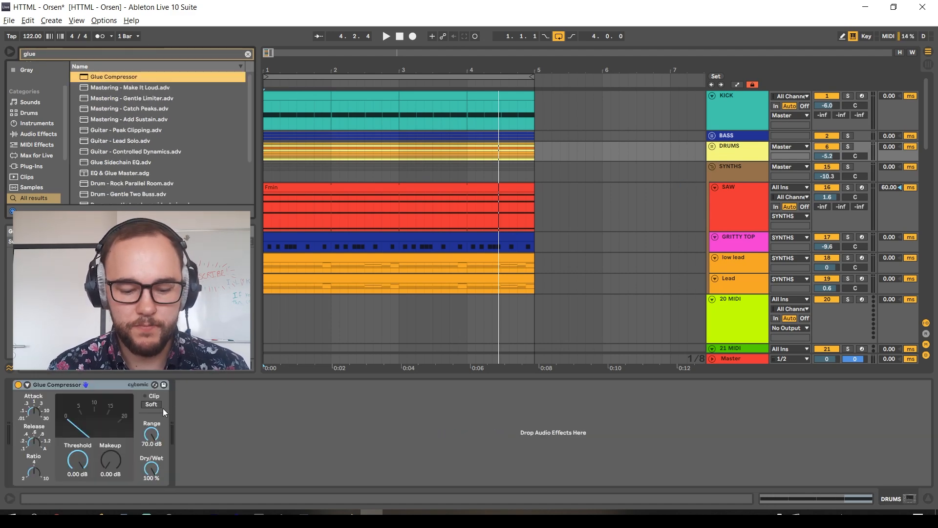
key(ctrl+f)
text(sat)
key(Down)
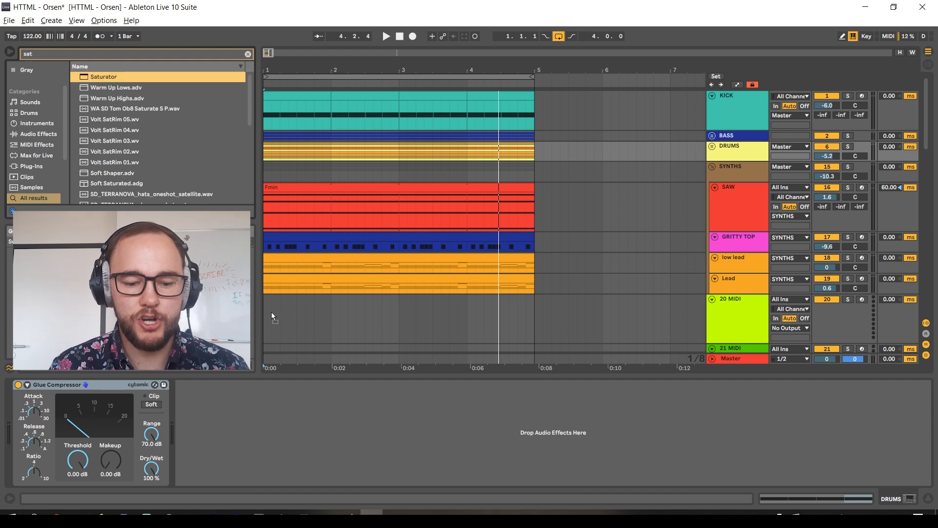
key(Return)
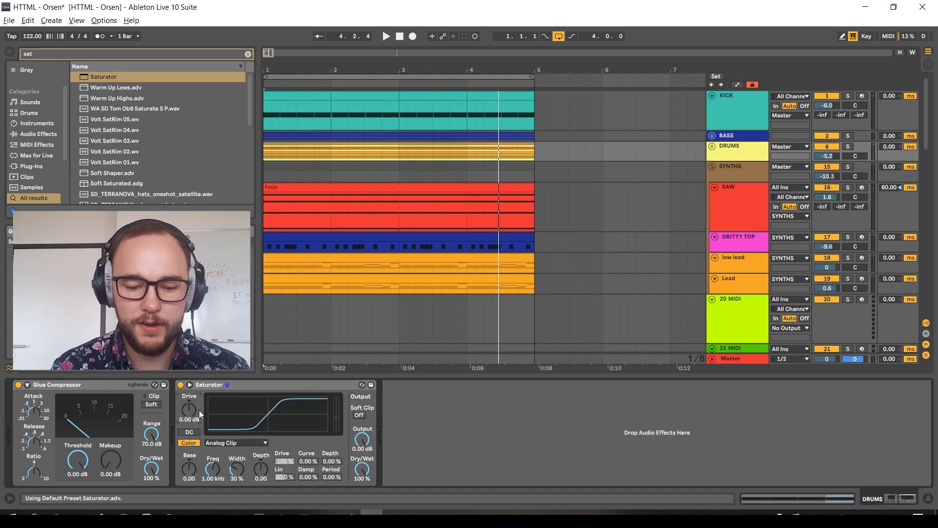
Set the drum Saturator's drive to 2 dB and move it ahead of the Glue Compressor.
key(space)
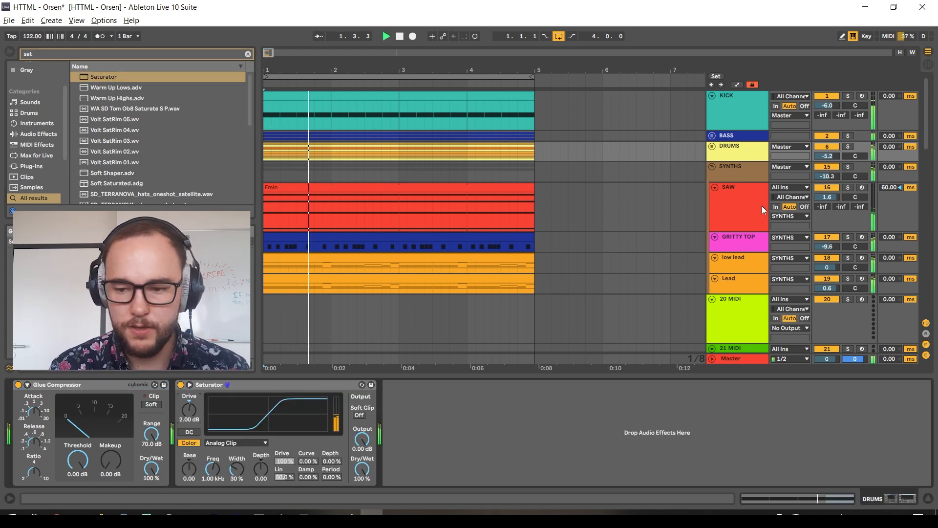
click(235, 388)
drag(234, 388, 20, 391)
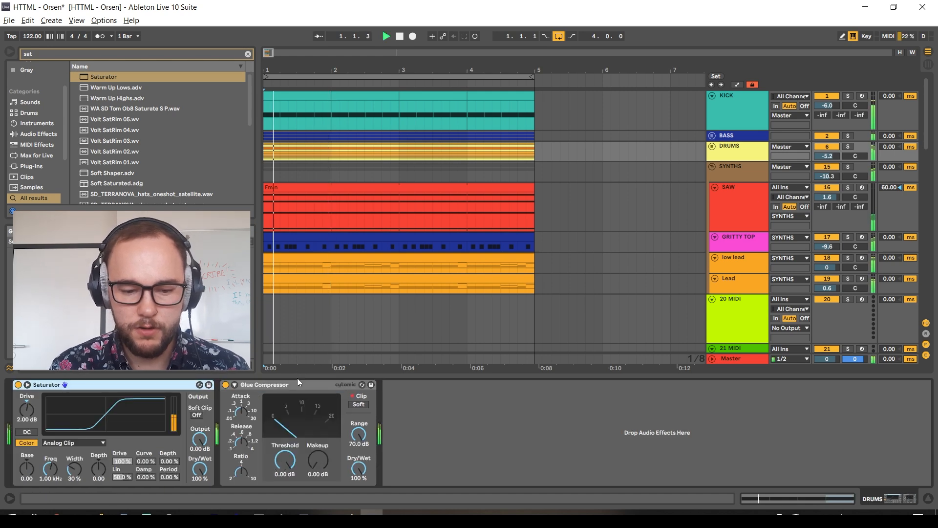
Solo the drums and set the Glue Compressor to -8.25 dB threshold and 2 dB makeup with soft clipping on.
click(848, 146)
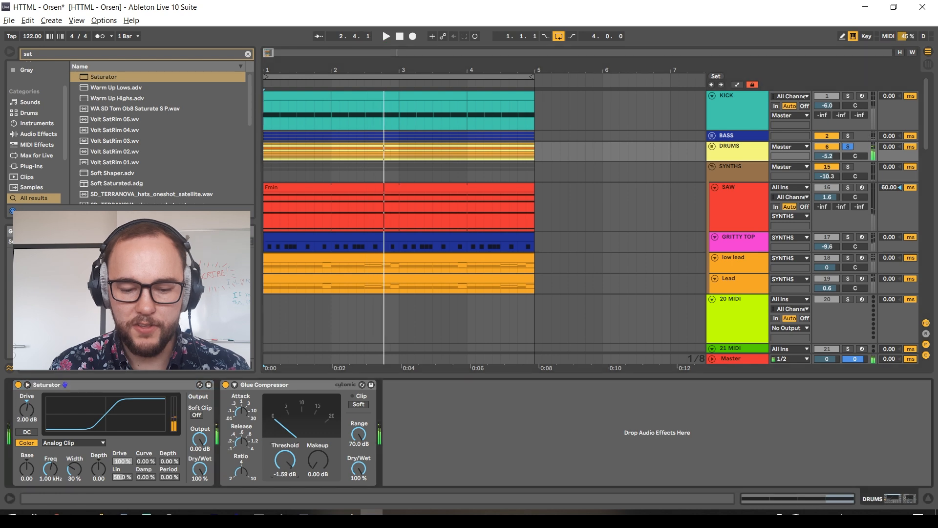
drag(285, 460, 318, 455)
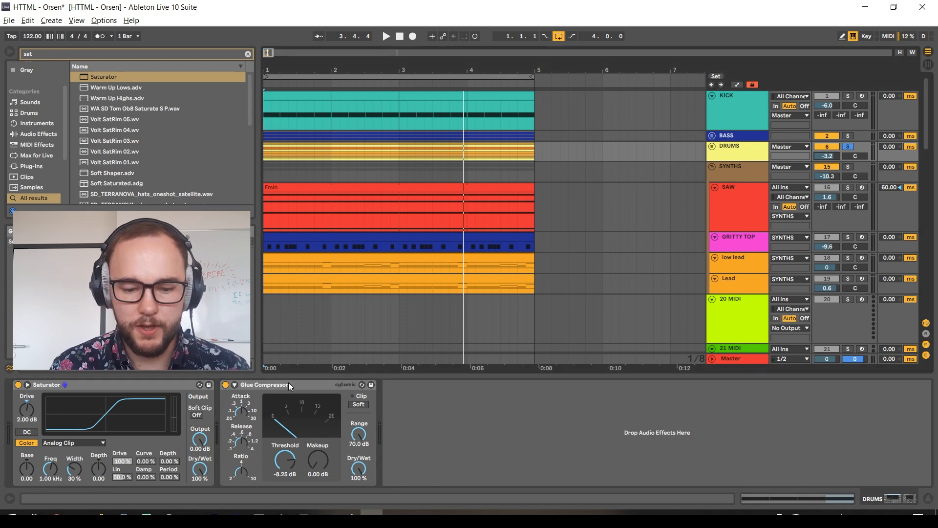
key(space)
drag(329, 458, 328, 448)
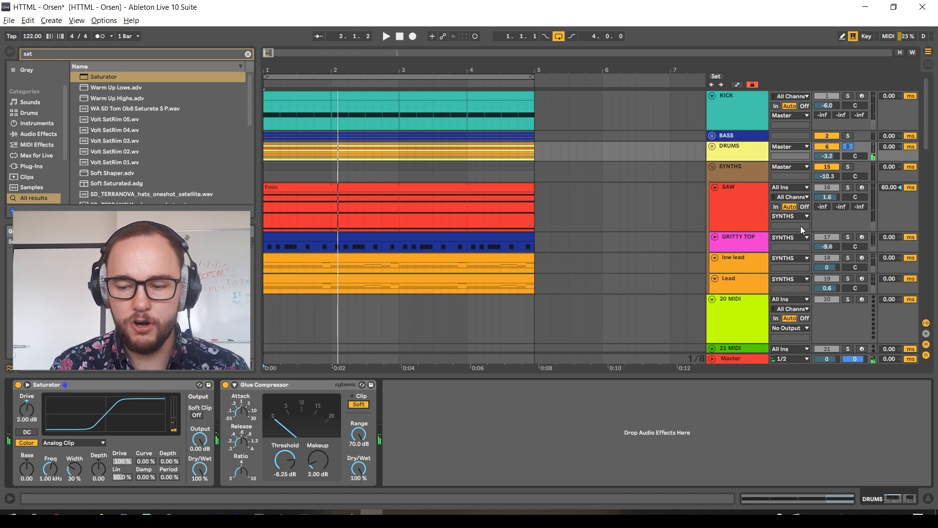
key(space)
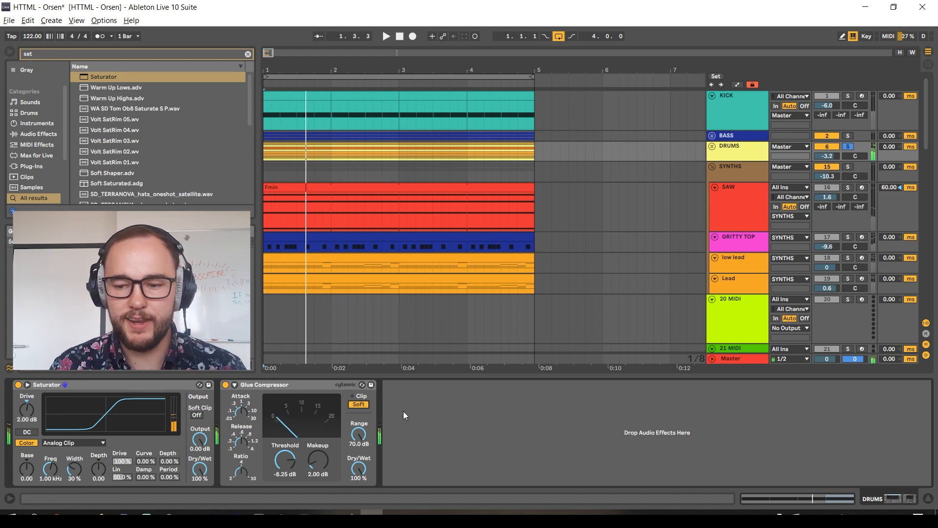
Unsolo the drums and audition the full mix, trying the kick volume at -4.0 dB and resetting it to -6.0 dB.
click(847, 147)
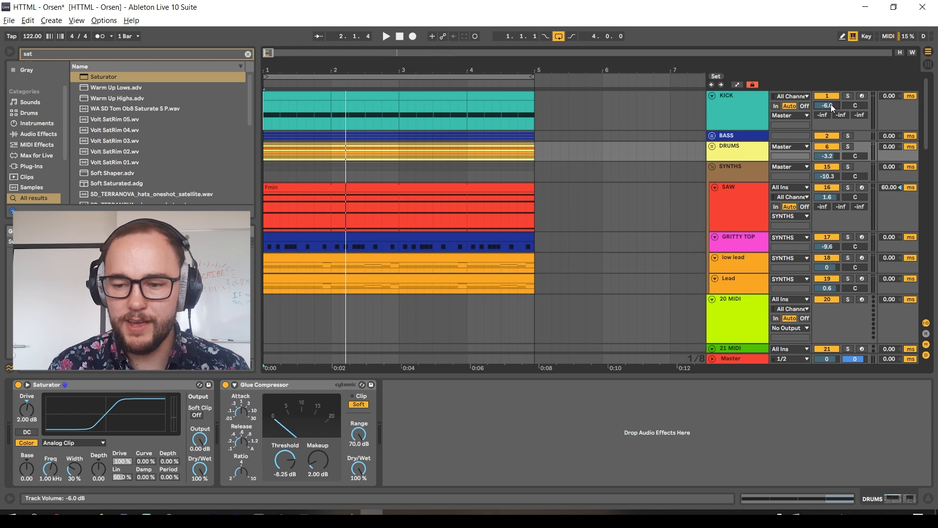
click(385, 36)
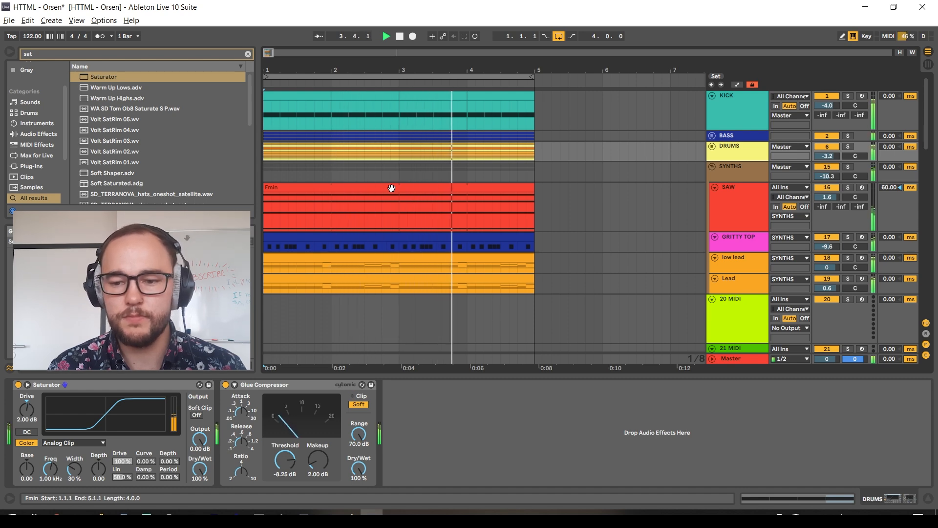
key(space)
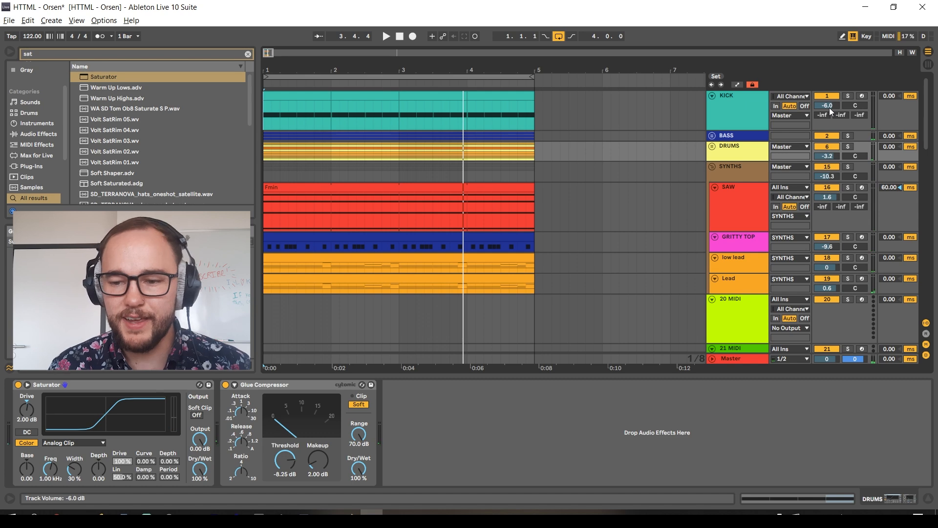
Check the tracks inside the BASS and DRUMS groups and set the DRUMS group volume to -5.2 dB.
click(711, 135)
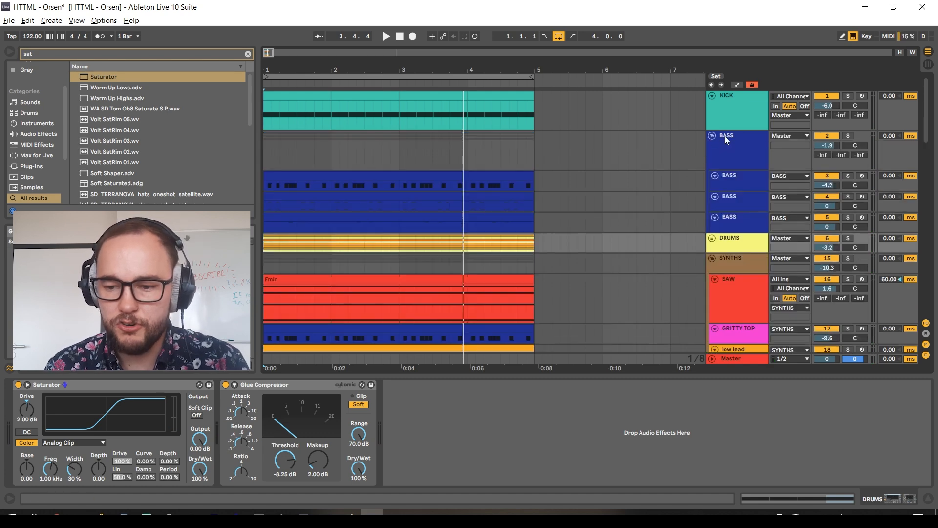
click(712, 135)
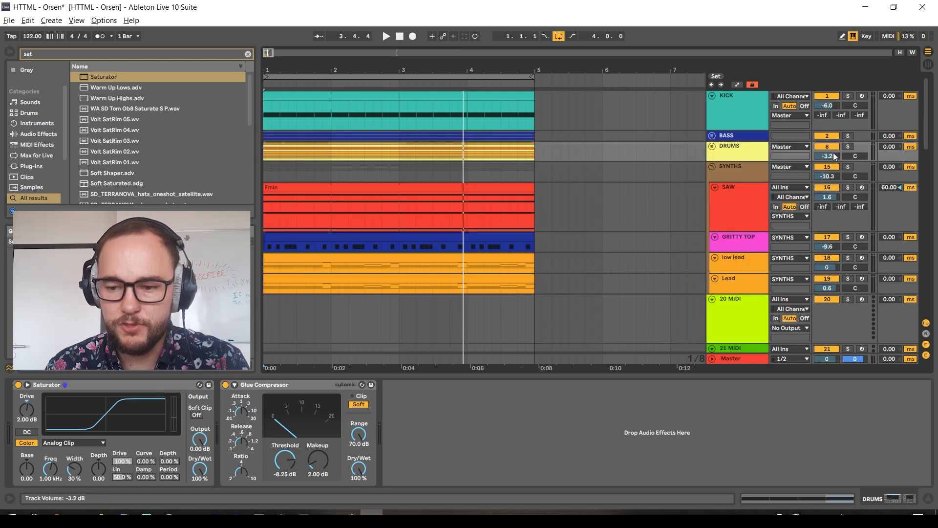
click(713, 148)
click(712, 146)
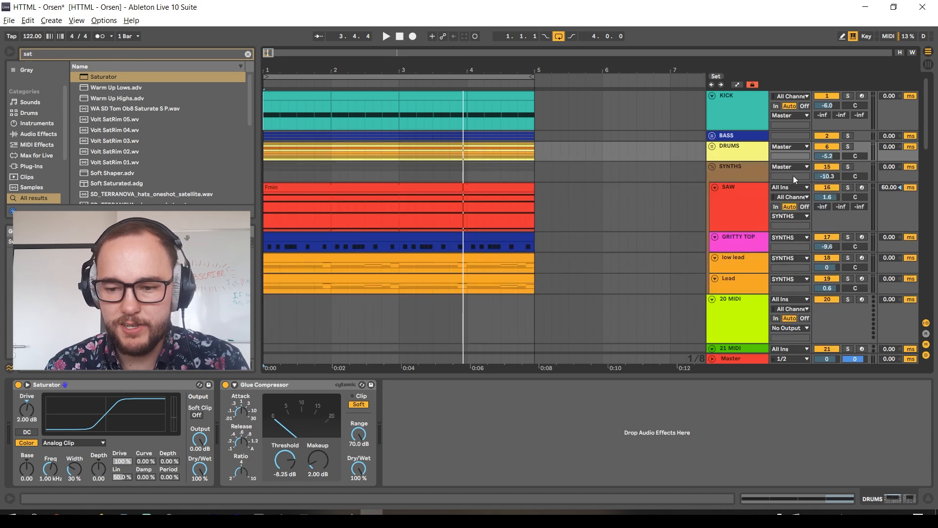